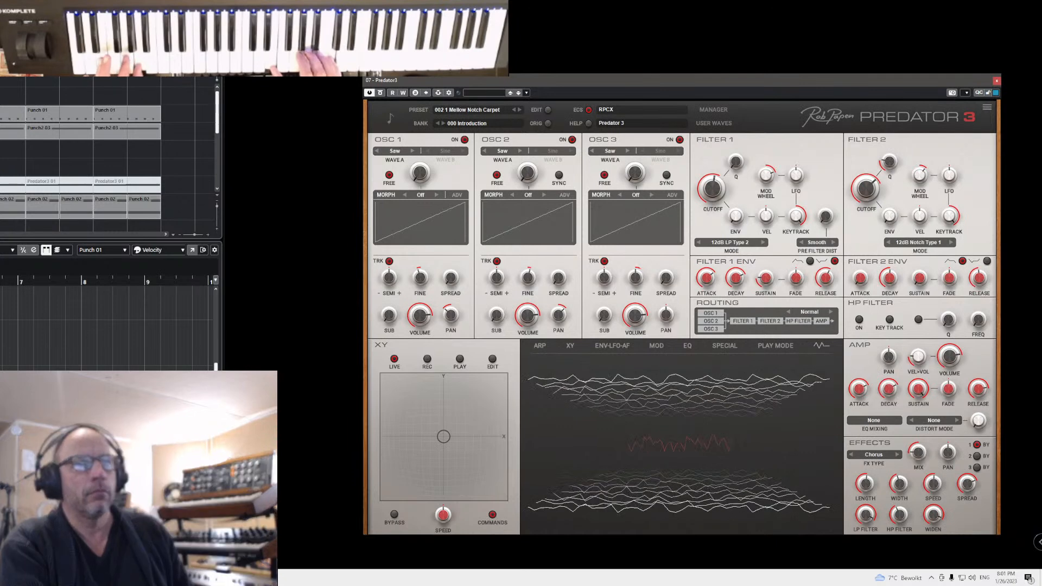
# - Close the Predator3 synth and show the advanced settings of pad 01 in the Punch2 instrument
pyautogui.moveTo(859, 391)
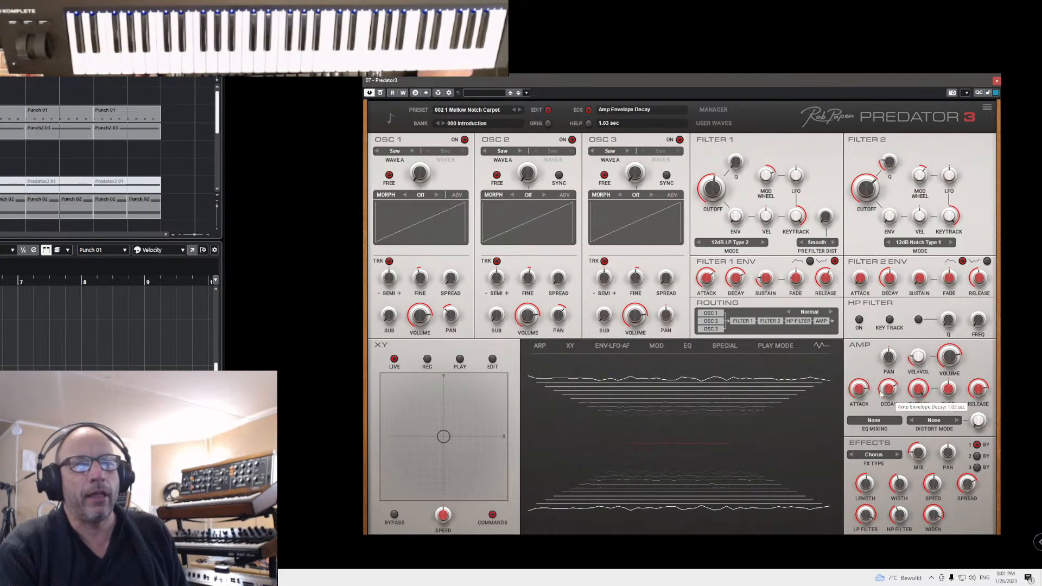
pyautogui.moveTo(976, 391)
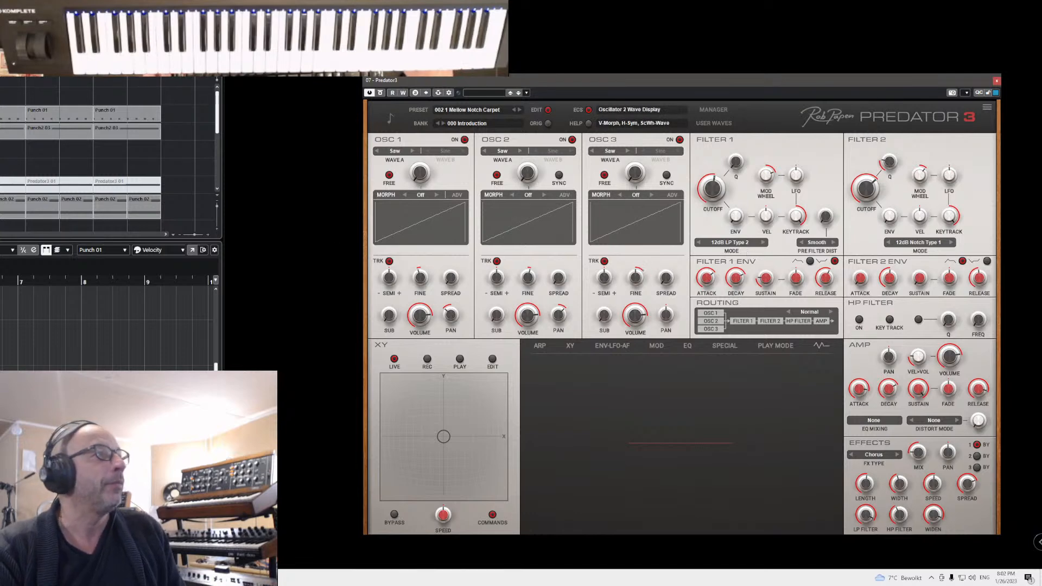
pyautogui.click(997, 82)
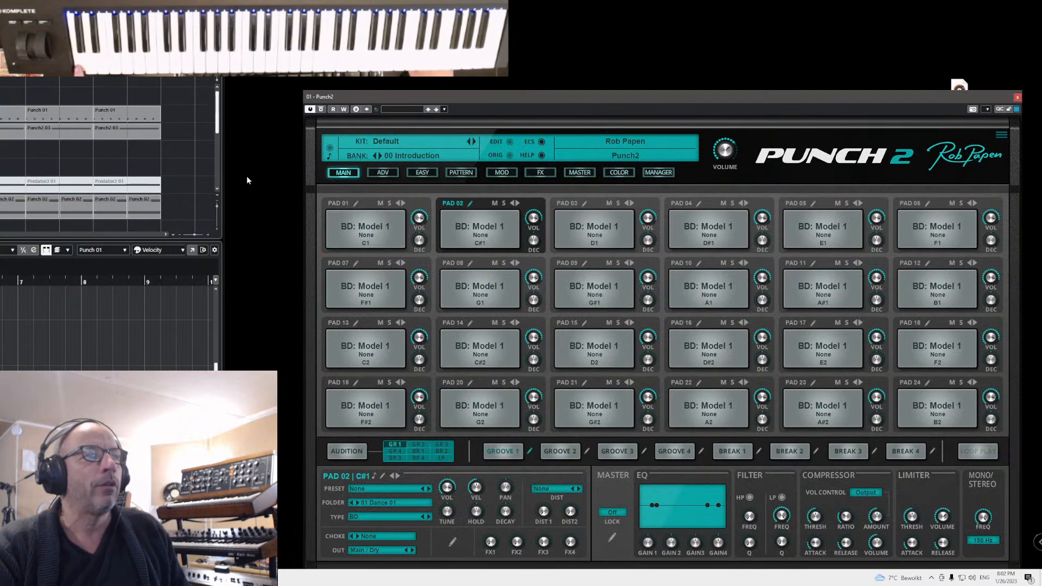
pyautogui.click(383, 172)
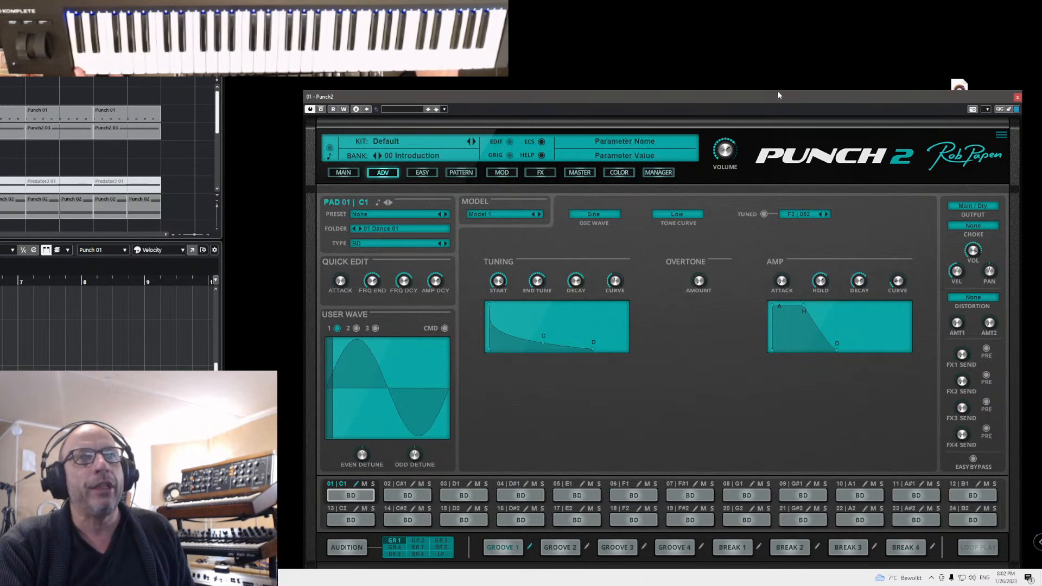
pyautogui.moveTo(779, 93); pyautogui.dragTo(775, 81)
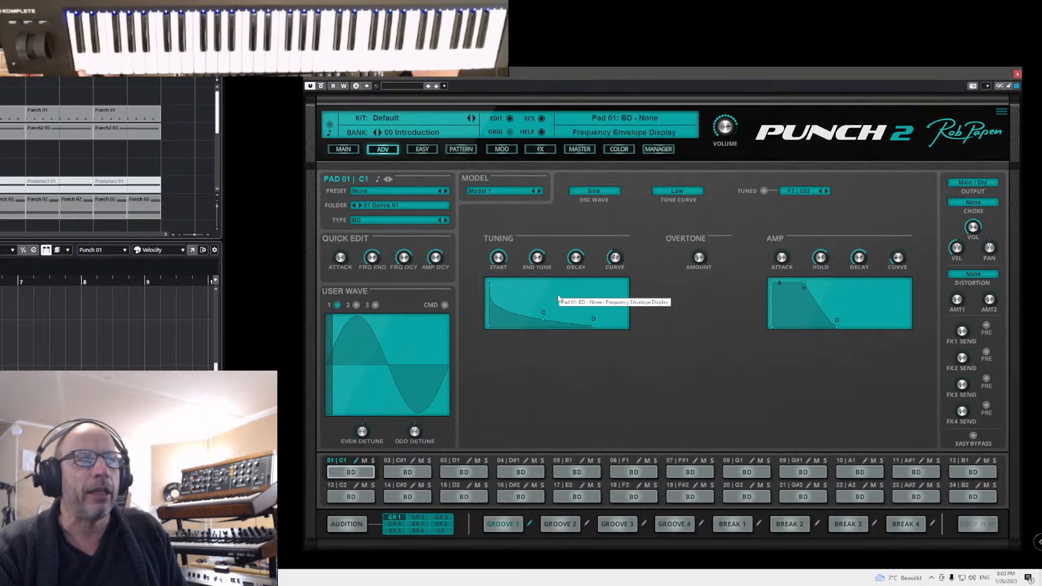
# - Try a flatter curve on pad 01's tuning envelope and return it to the steep shape
pyautogui.moveTo(613, 265); pyautogui.dragTo(619, 288)
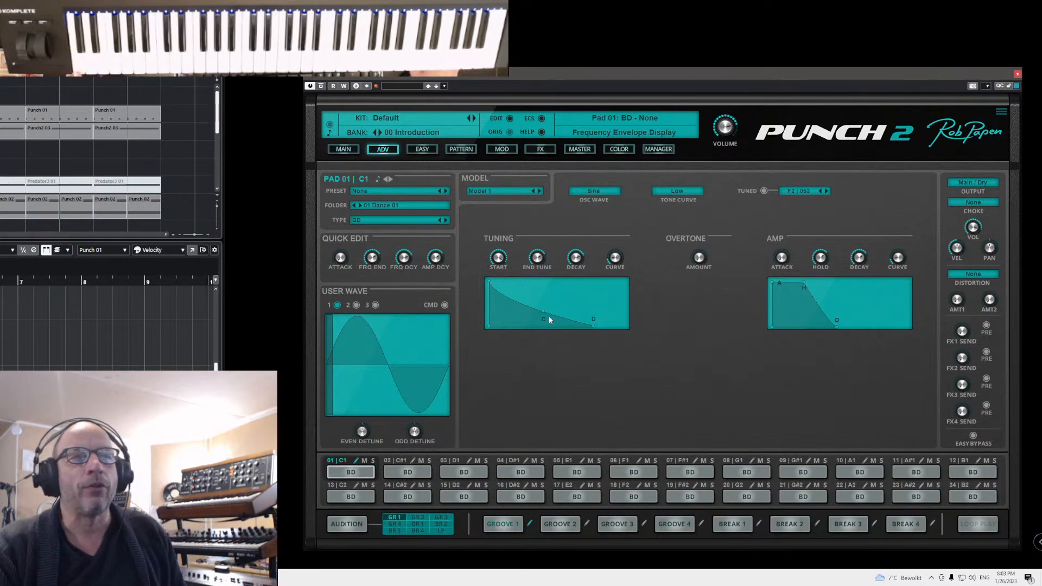
pyautogui.moveTo(545, 311); pyautogui.dragTo(540, 334)
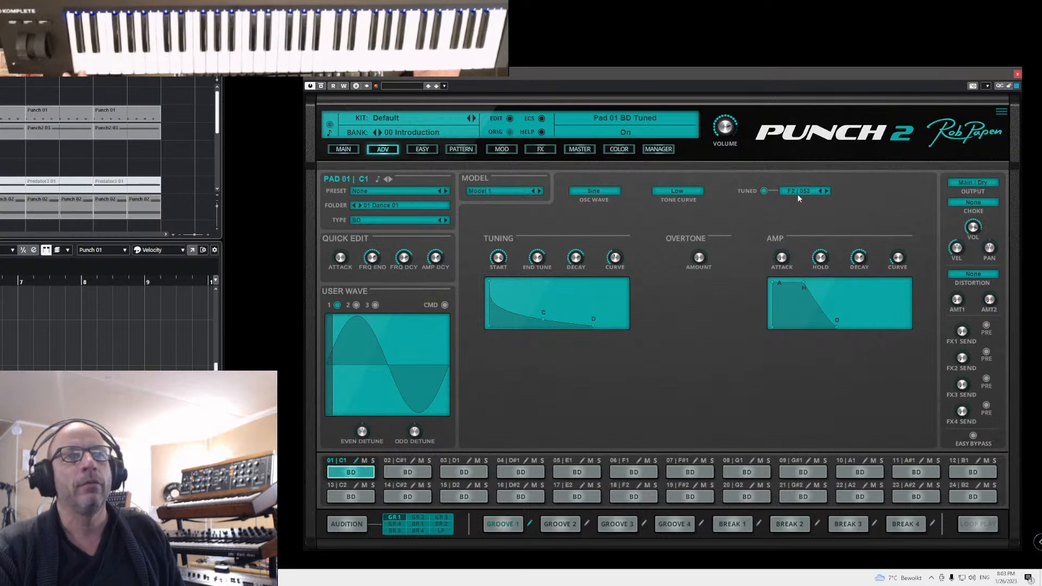
# - Tune the bass drum on pad 01 down to the note G1
pyautogui.click(821, 191)
pyautogui.click(820, 192)
pyautogui.click(821, 191)
pyautogui.click(821, 191)
pyautogui.click(821, 191)
pyautogui.click(821, 192)
pyautogui.click(821, 191)
pyautogui.click(820, 191)
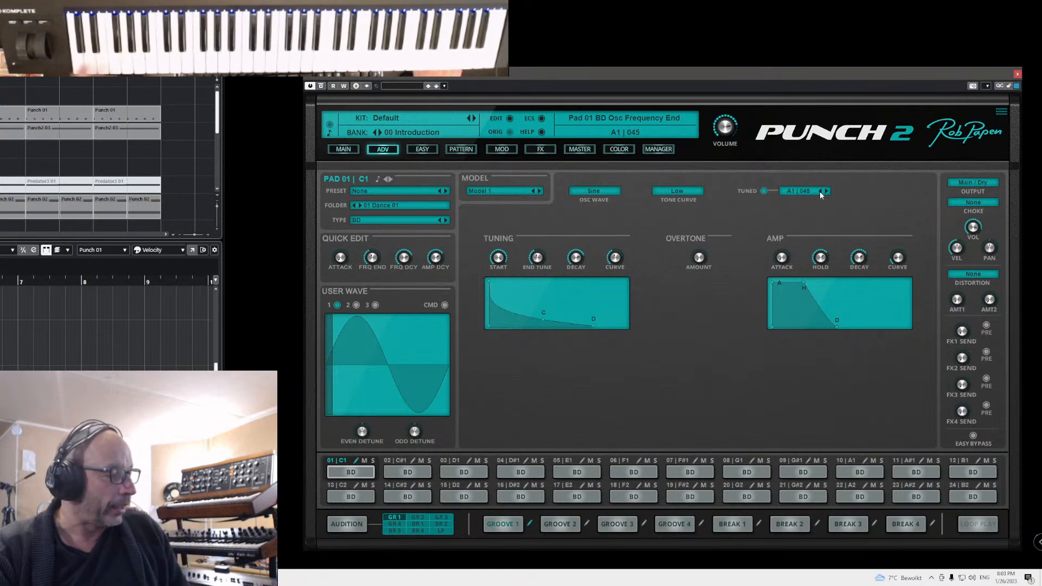
pyautogui.click(820, 191)
pyautogui.click(819, 191)
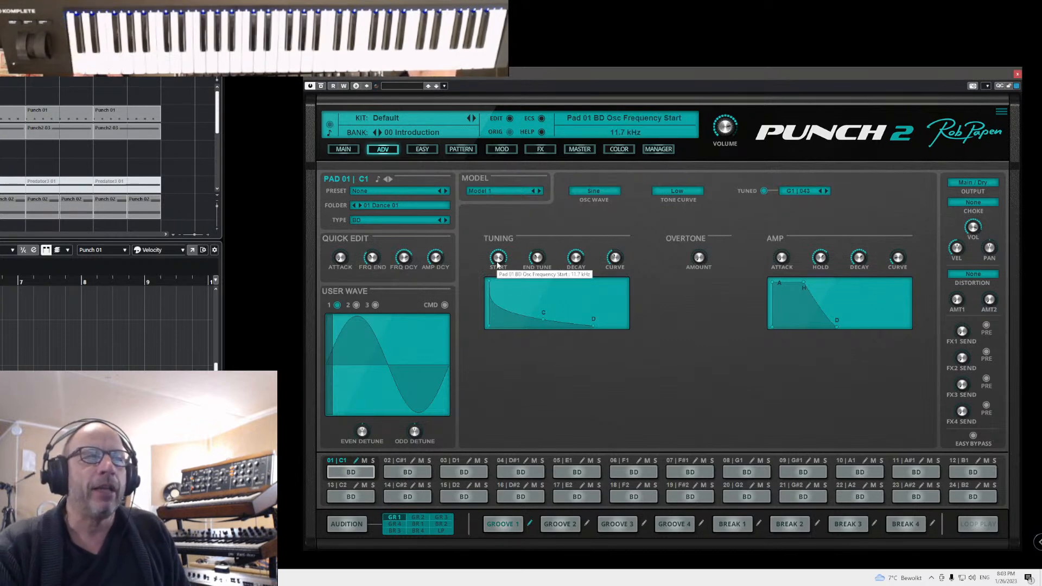
# - Try the bass drum with a 20.0 kHz start frequency and the High tone curve
pyautogui.moveTo(499, 260); pyautogui.dragTo(535, 276)
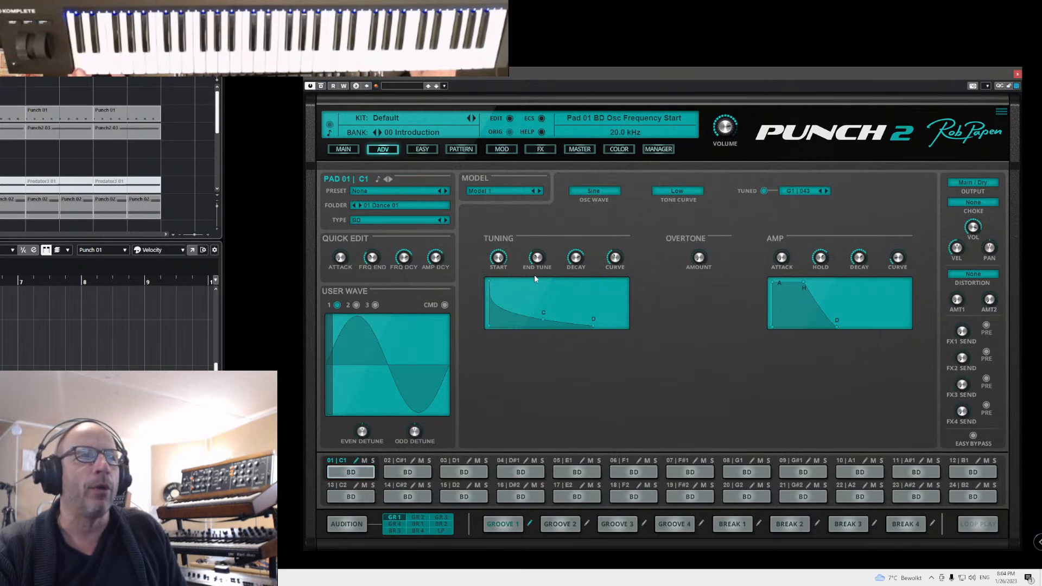
pyautogui.moveTo(535, 314); pyautogui.dragTo(540, 302)
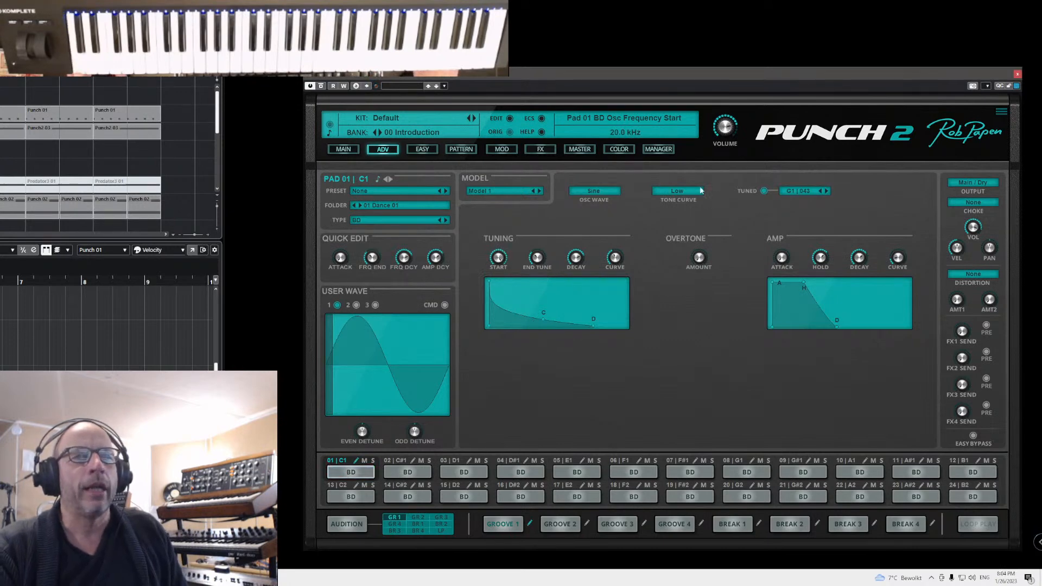
pyautogui.click(681, 194)
pyautogui.click(683, 193)
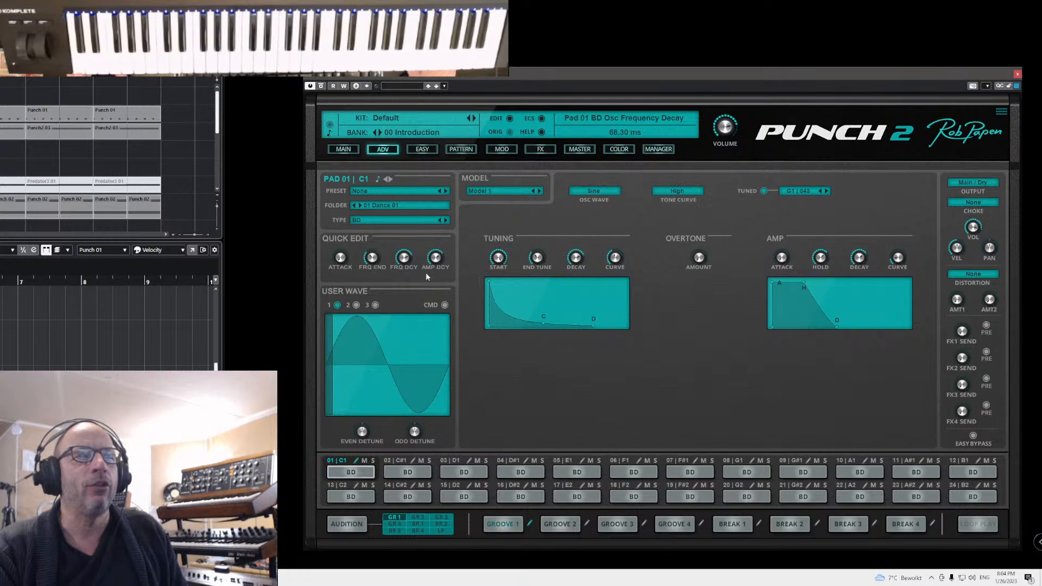
pyautogui.moveTo(500, 263); pyautogui.dragTo(501, 281)
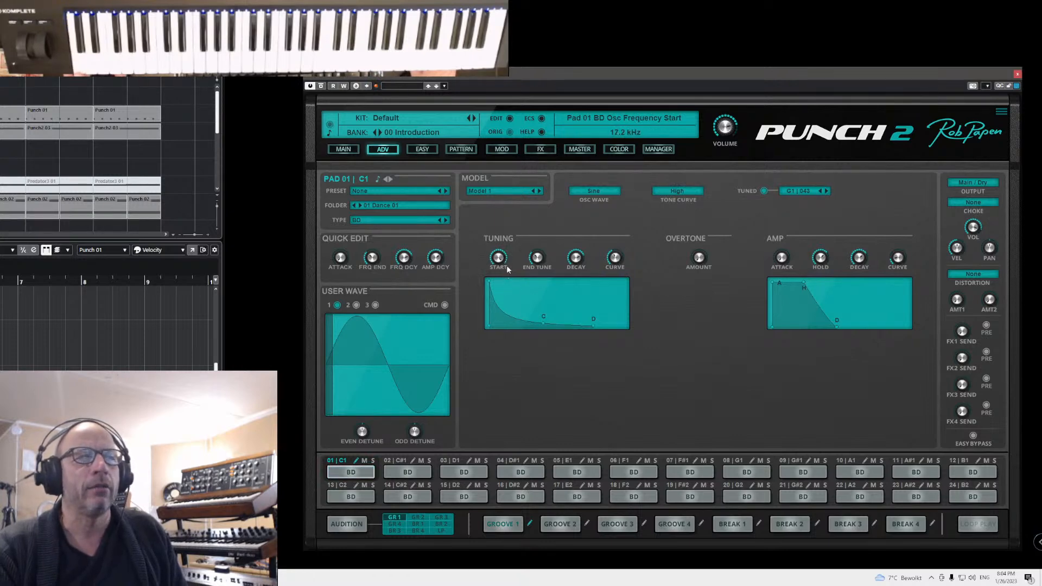
# - Set the bass drum's tone curve to Low and its tuning start frequency to about 3.8 kHz
pyautogui.click(677, 191)
pyautogui.click(678, 202)
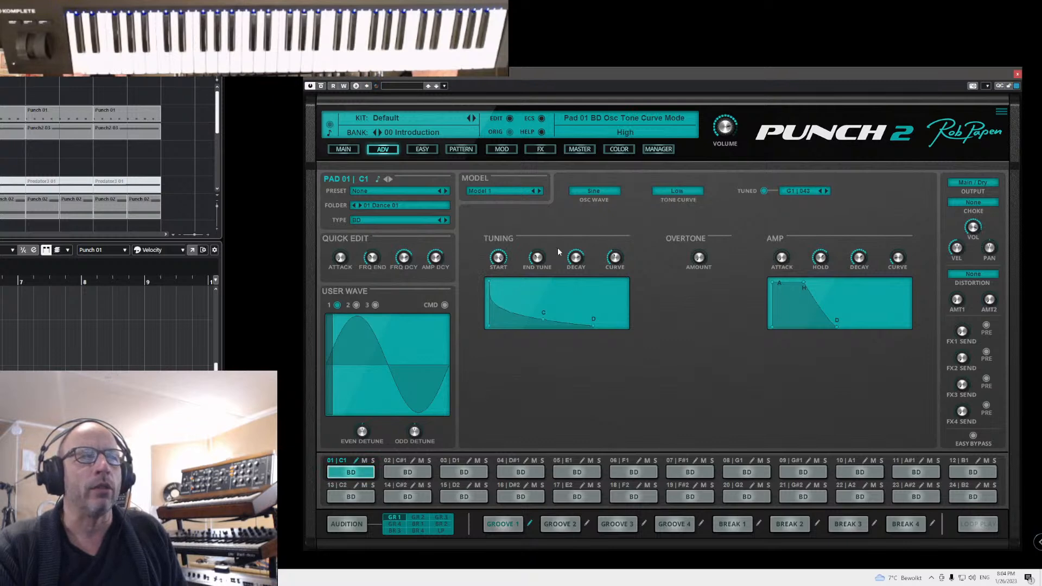
pyautogui.moveTo(500, 258); pyautogui.dragTo(503, 280)
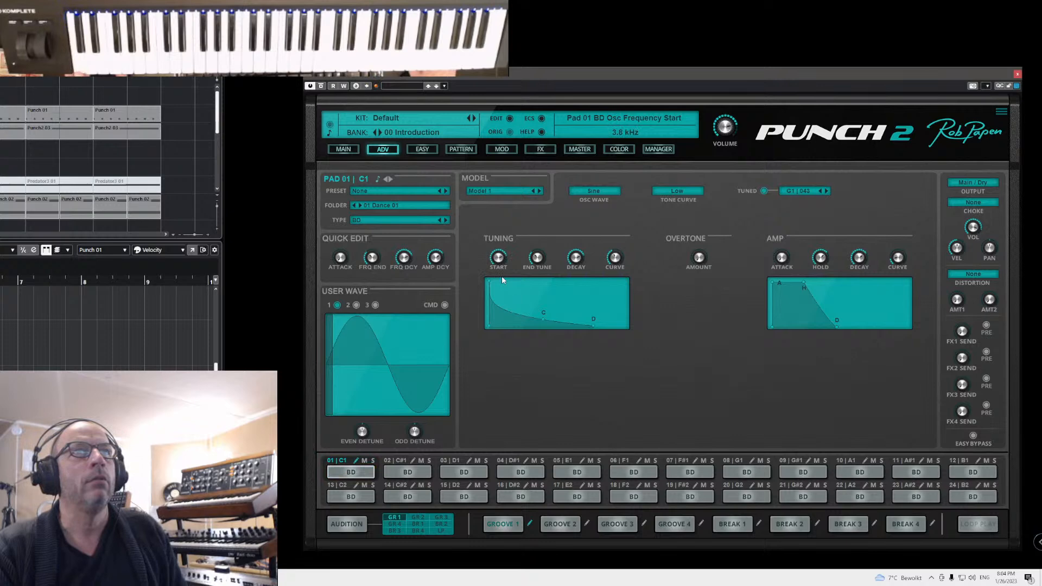
# - Lengthen the hold and decay times of the bass drum's amp envelope
pyautogui.moveTo(701, 260)
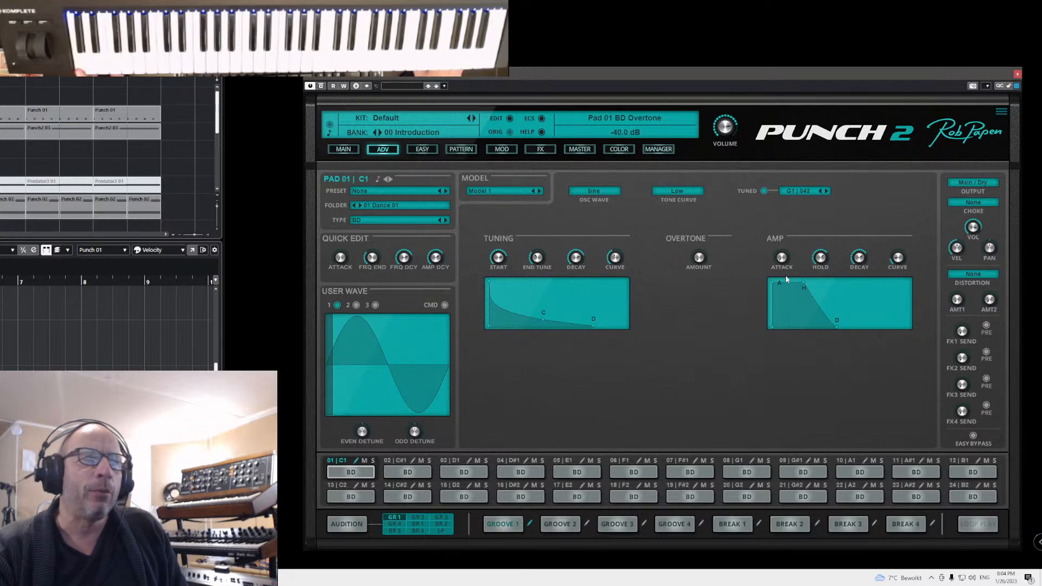
pyautogui.moveTo(821, 259)
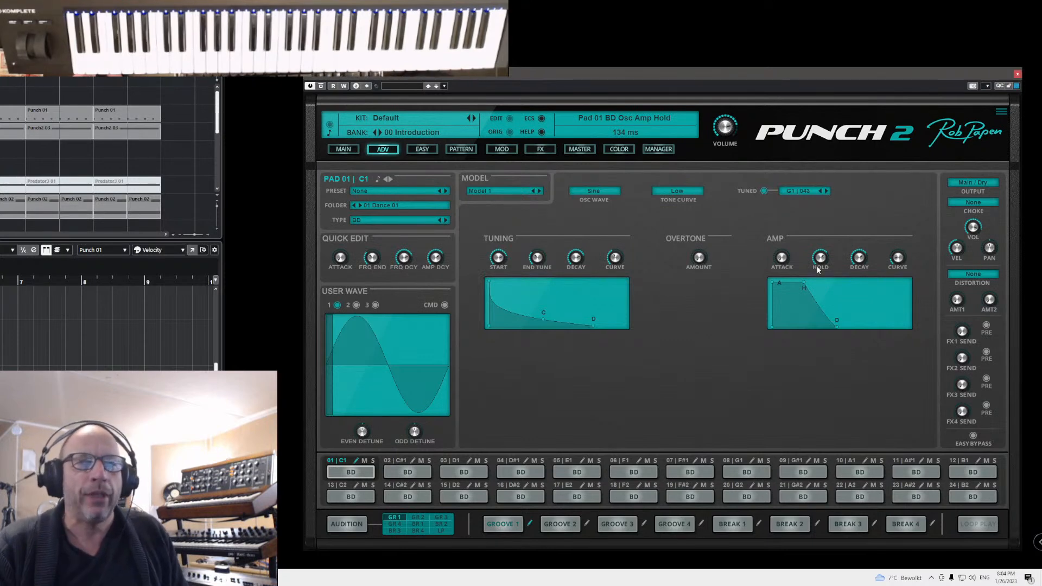
pyautogui.moveTo(817, 266); pyautogui.dragTo(822, 252)
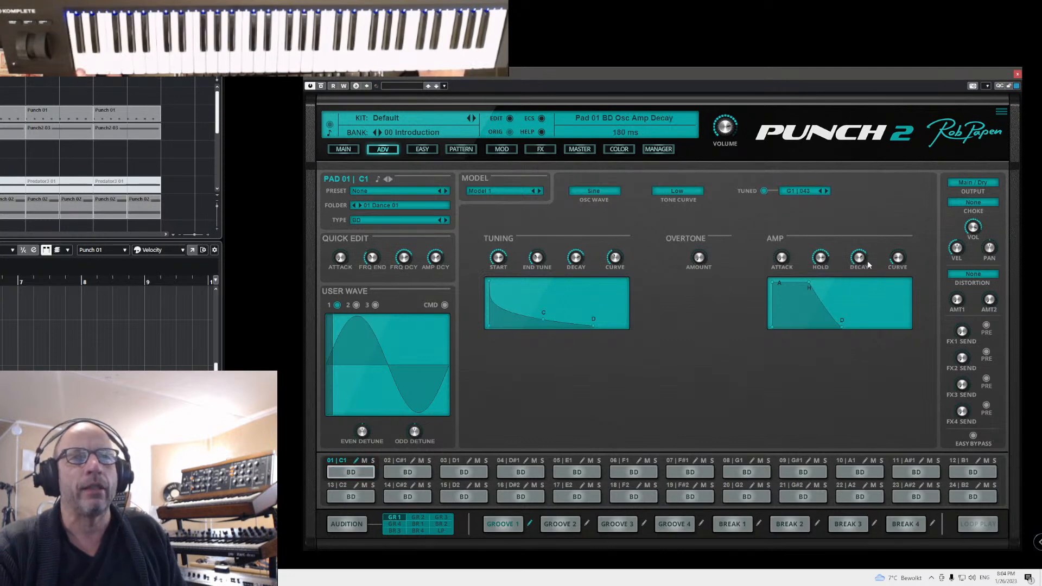
pyautogui.moveTo(871, 257); pyautogui.dragTo(871, 251)
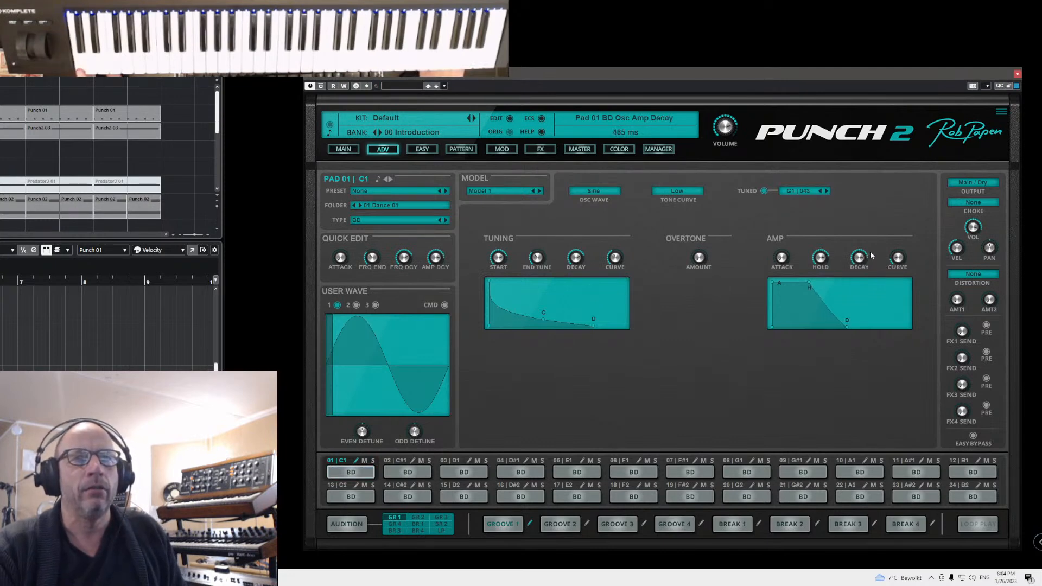
pyautogui.moveTo(827, 257); pyautogui.dragTo(826, 256)
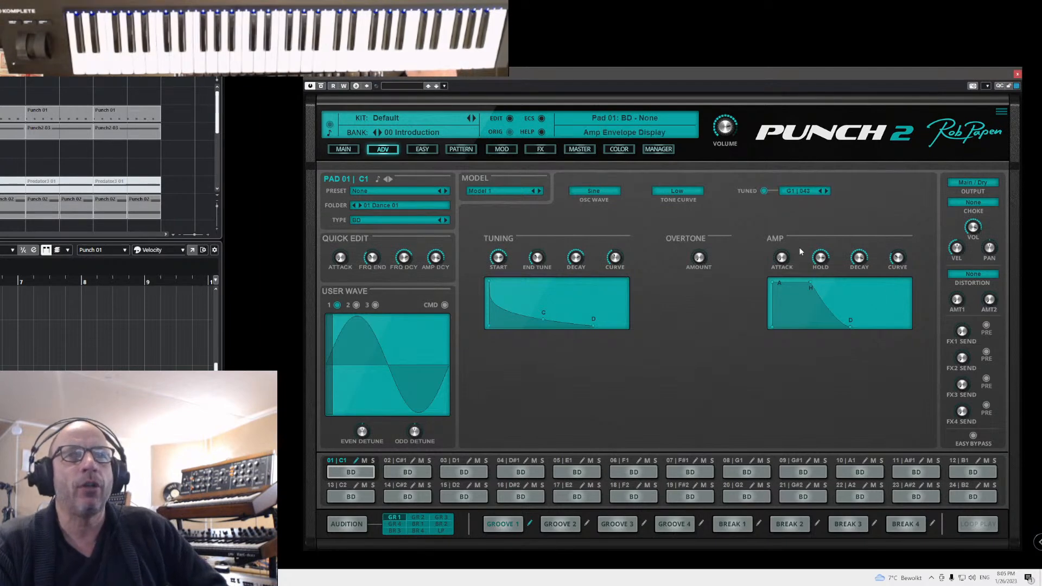
# - Examine the output routing options available for pad 01 and leave its output unchanged
pyautogui.click(969, 182)
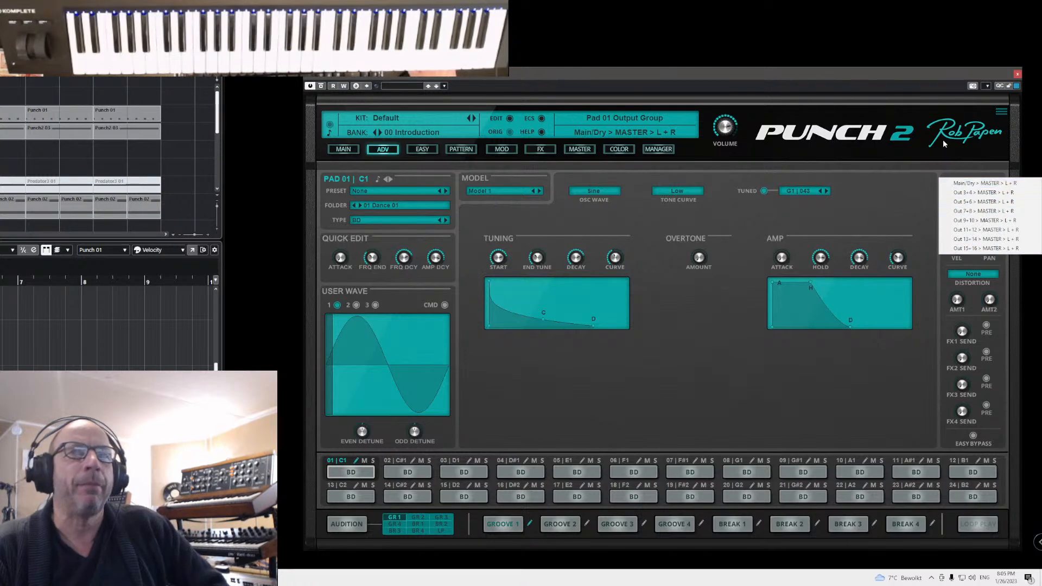
pyautogui.click(915, 72)
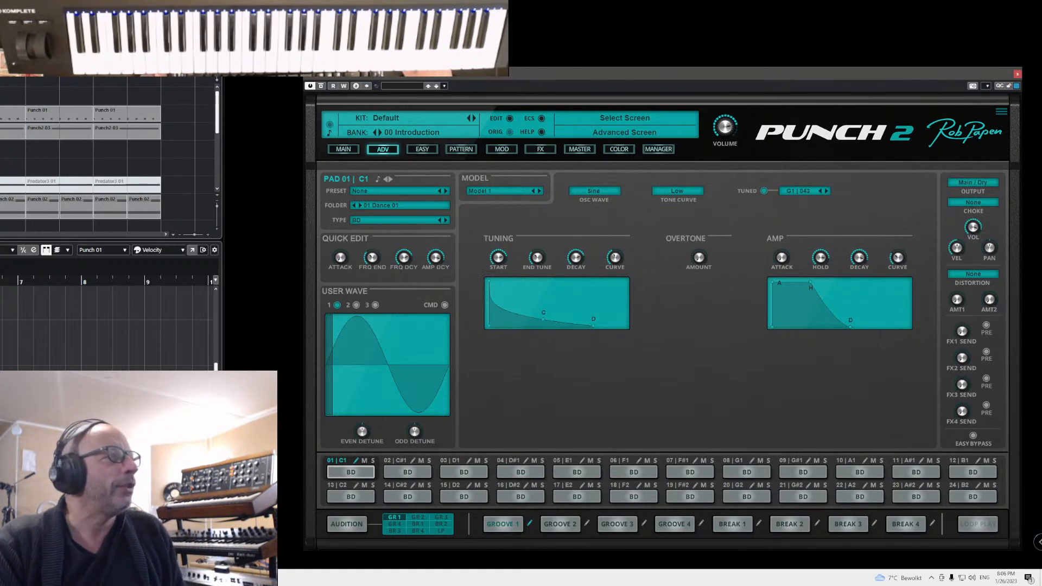
# - Switch to the Cubase project and add an instrument track that uses Punch2Multi with Stereo Out
pyautogui.click(163, 60)
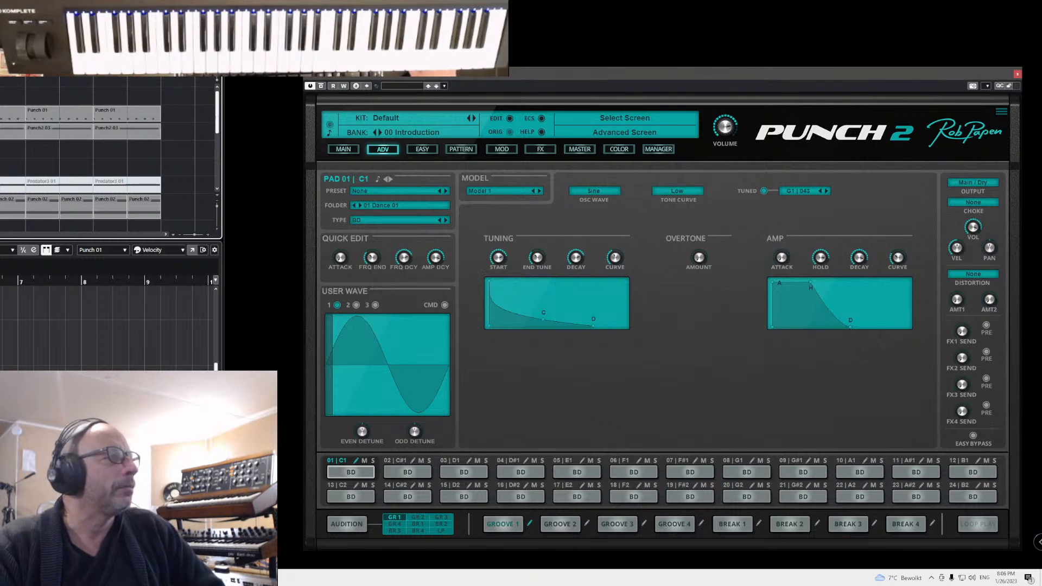
pyautogui.rightClick(1, 145)
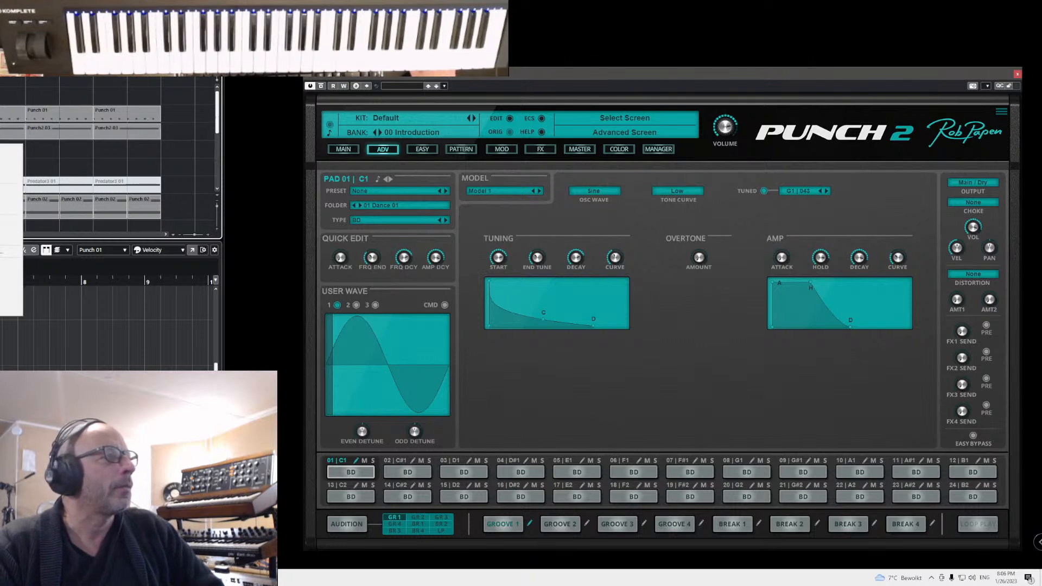
pyautogui.click(5, 159)
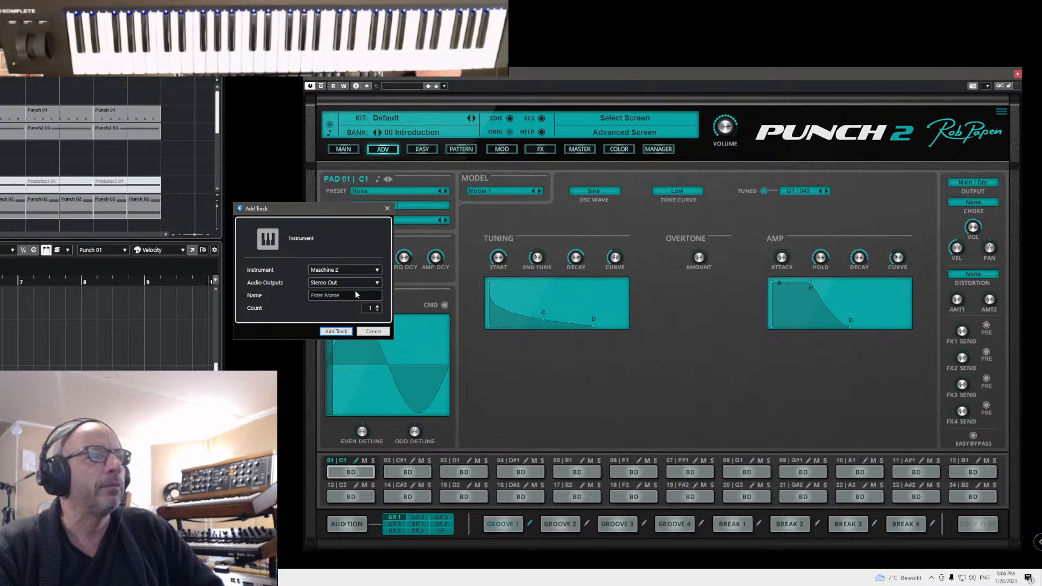
pyautogui.click(330, 271)
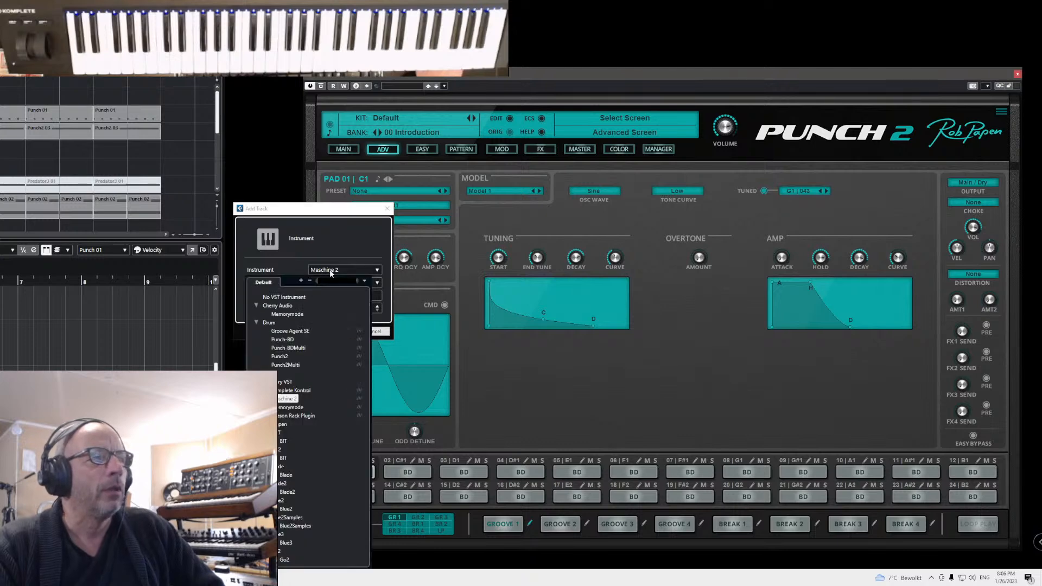
pyautogui.click(280, 365)
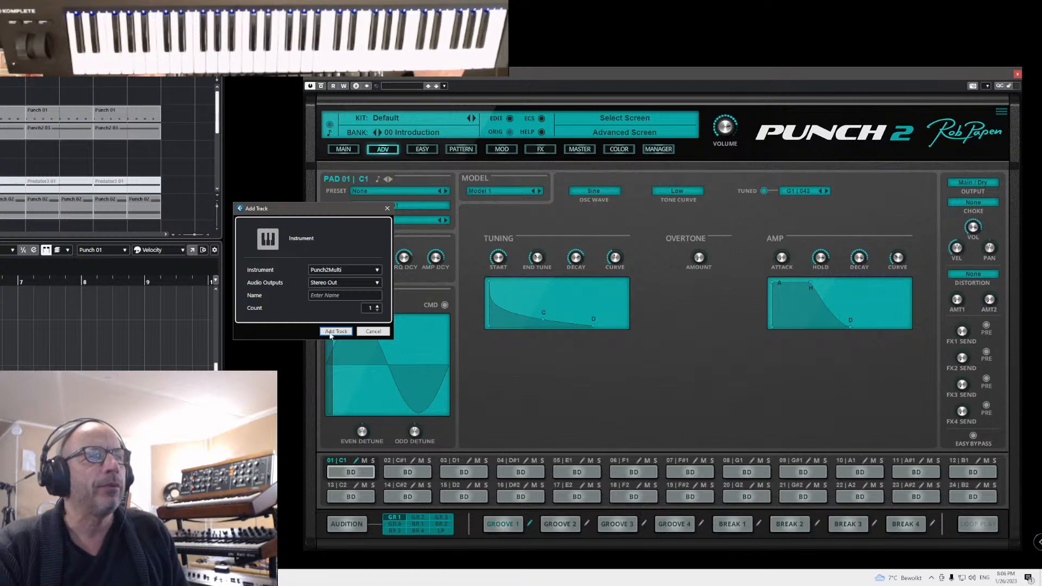
pyautogui.click(337, 332)
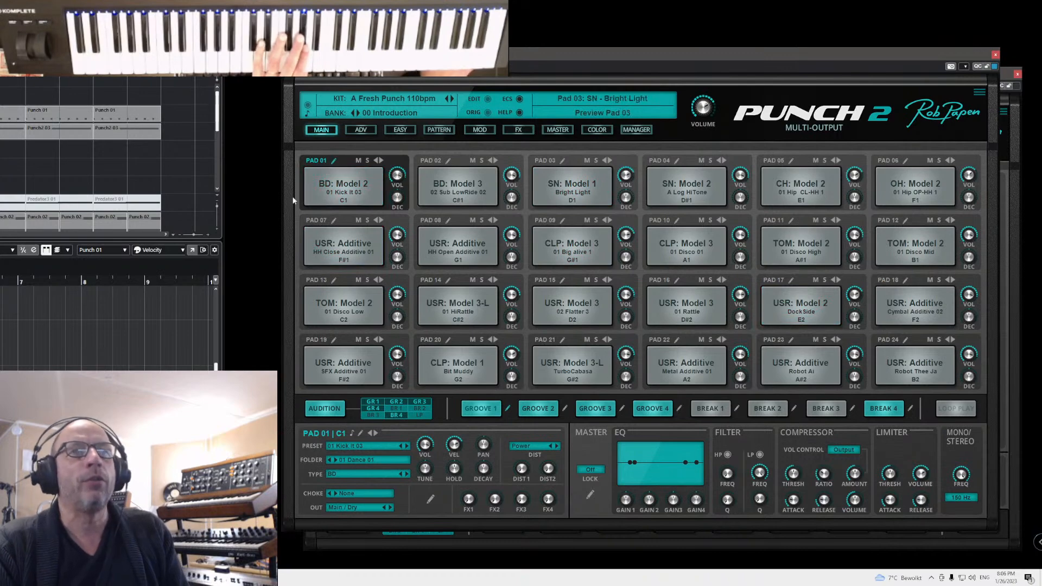
# - Route pad 01 of the multi-output instrument to Out 3+4 in its advanced settings
pyautogui.click(334, 162)
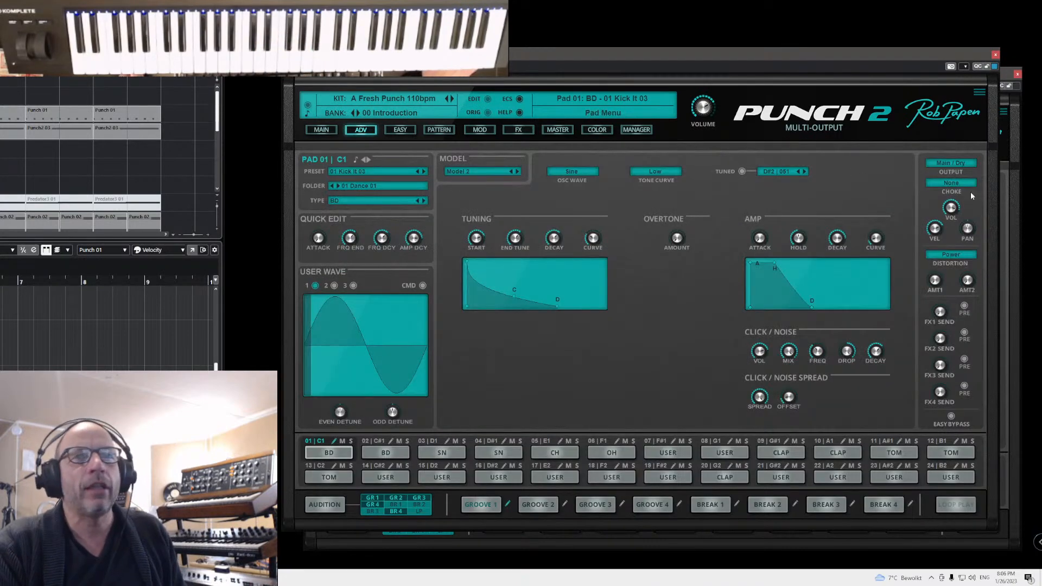
pyautogui.click(951, 165)
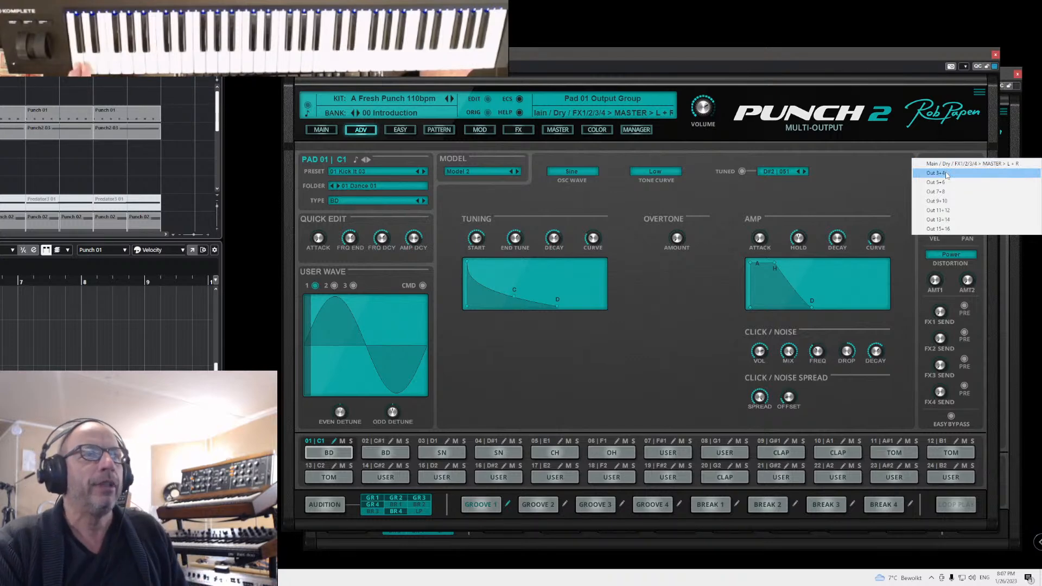
pyautogui.click(947, 174)
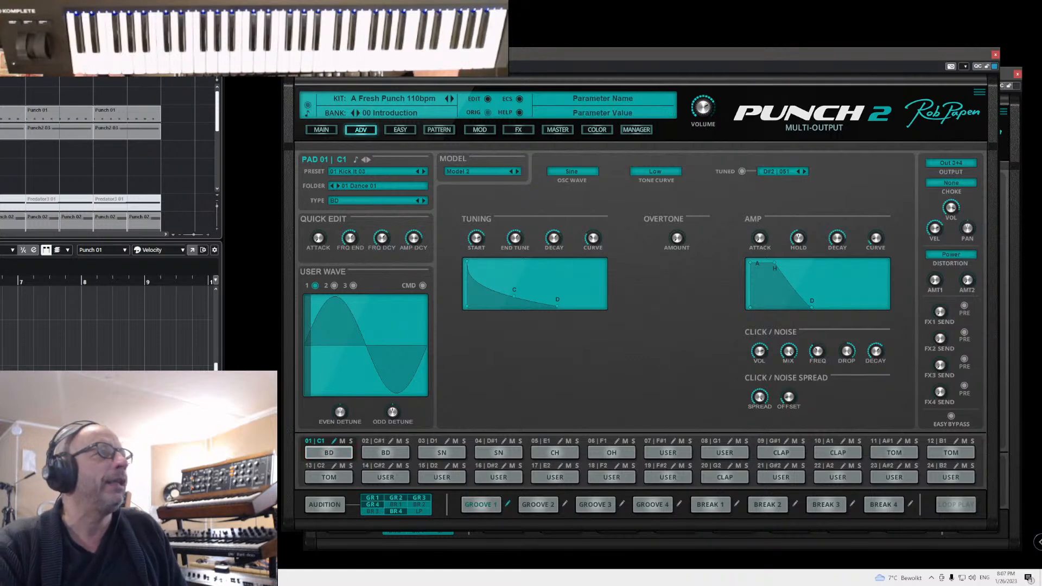
# - Bring the Cubase project window into view and close both Punch instrument windows
pyautogui.moveTo(6, 7); pyautogui.dragTo(806, 26)
pyautogui.click(996, 55)
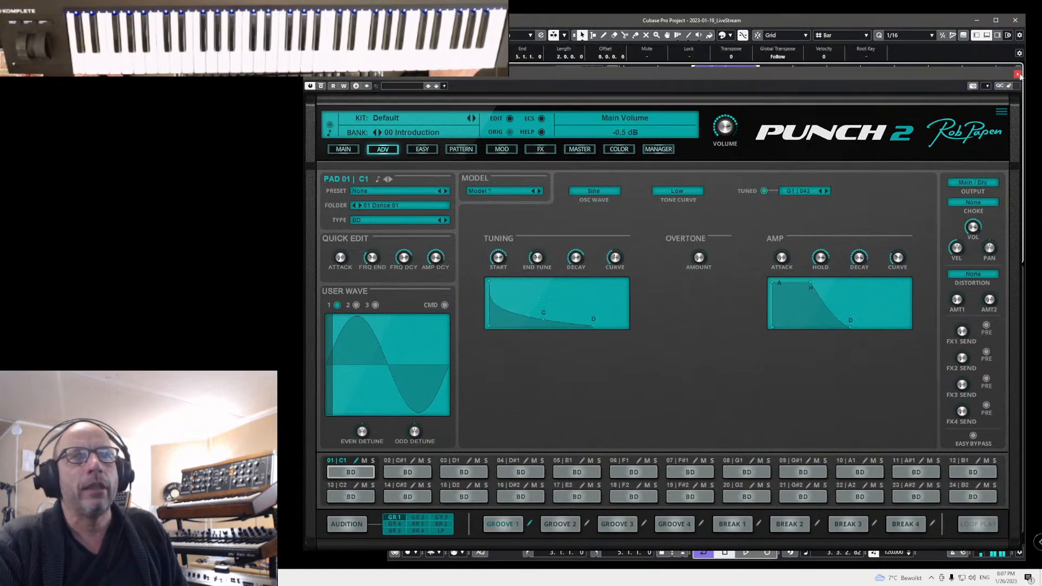
pyautogui.click(1018, 74)
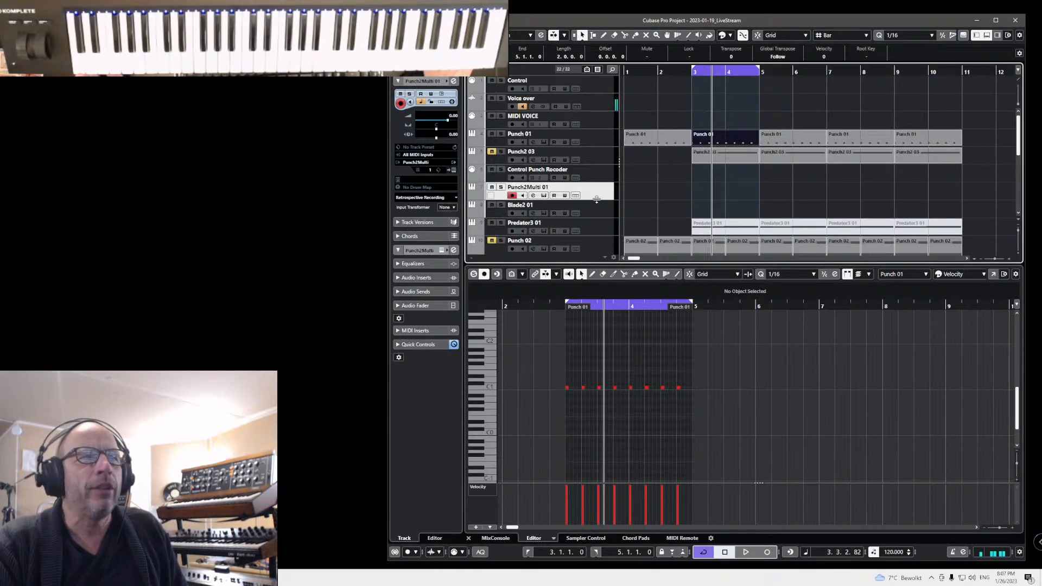
# - Enlarge the Punch2Multi 01 track and activate its additional outputs Out 3-4 and Out 5-6
pyautogui.moveTo(596, 200); pyautogui.dragTo(592, 208)
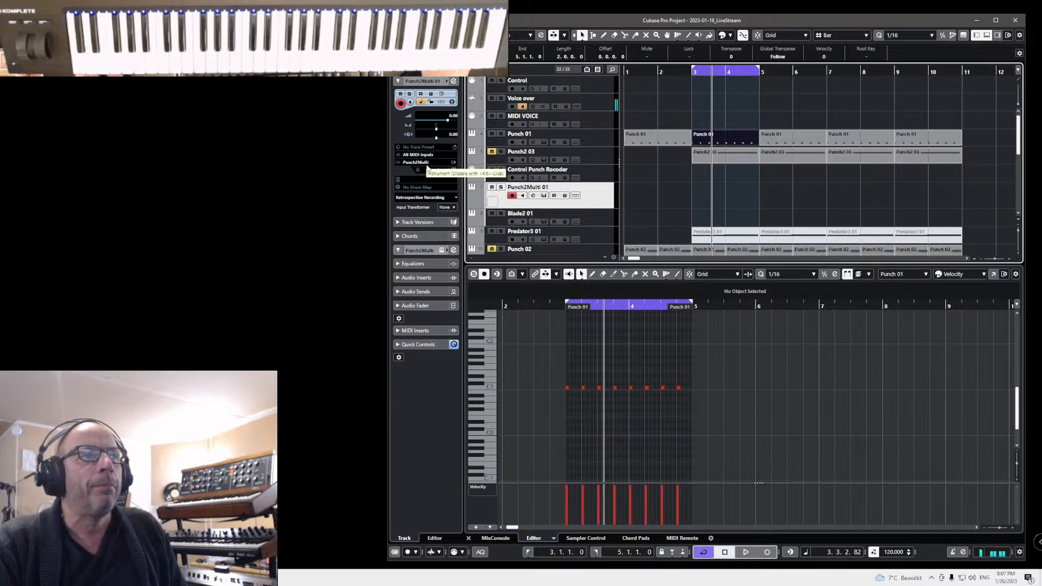
pyautogui.click(455, 164)
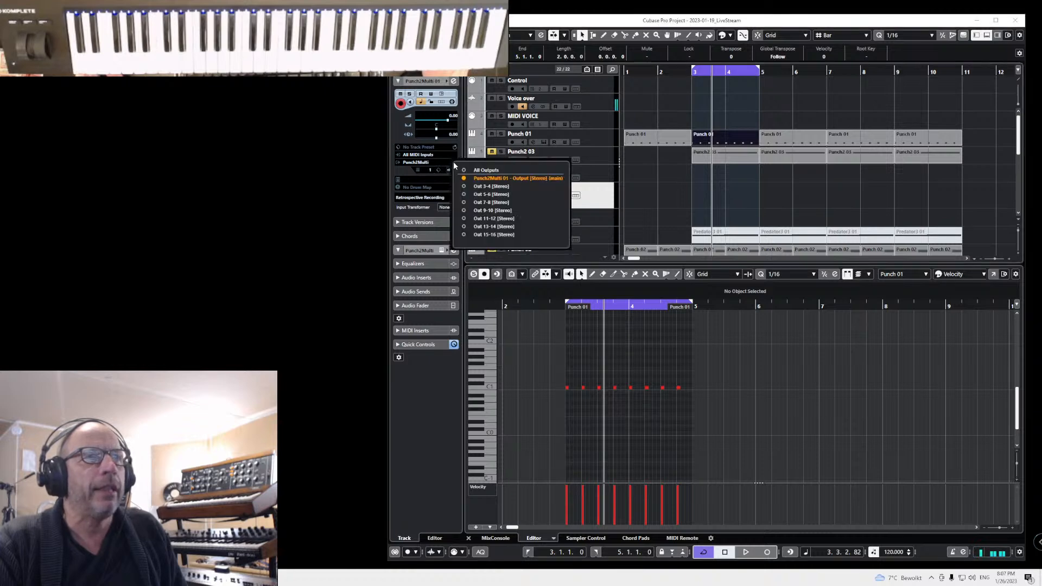
pyautogui.click(464, 195)
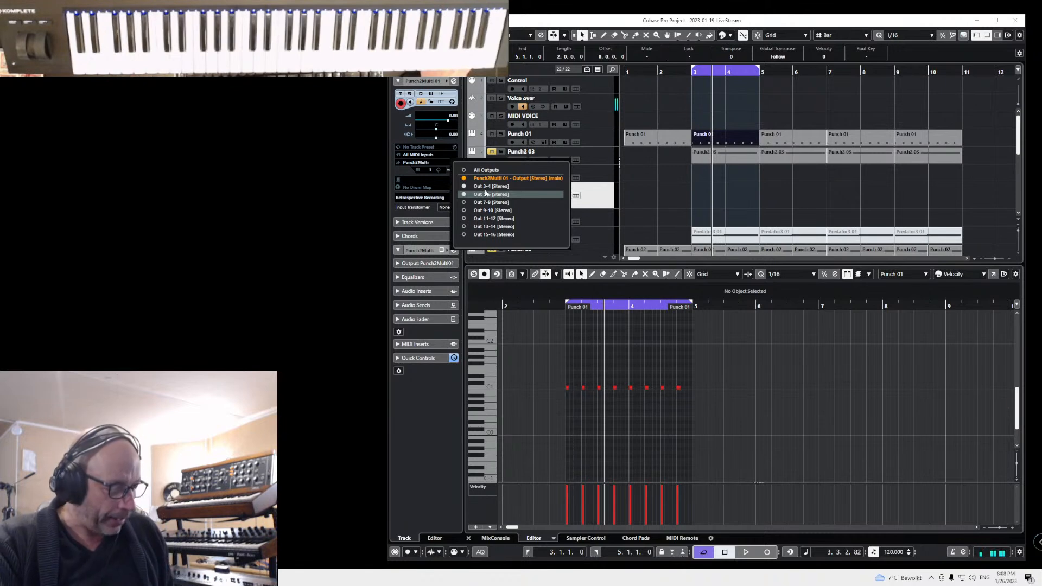
pyautogui.press('Escape')
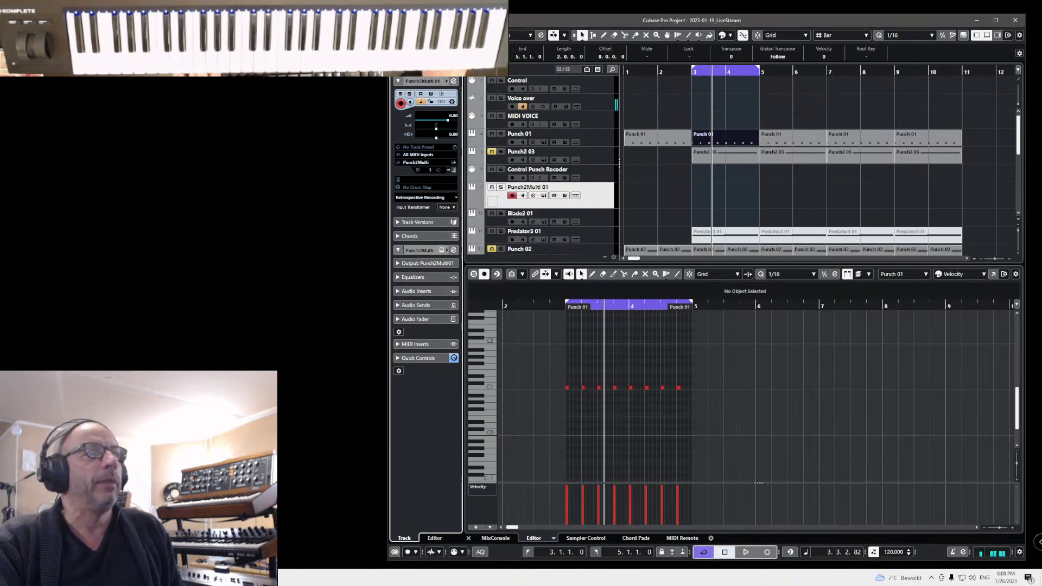
# - Open the MixConsole, examine the Punch2Multi 01, Out 3-4 and Out 5-6 channels, and close it
pyautogui.press('F3')
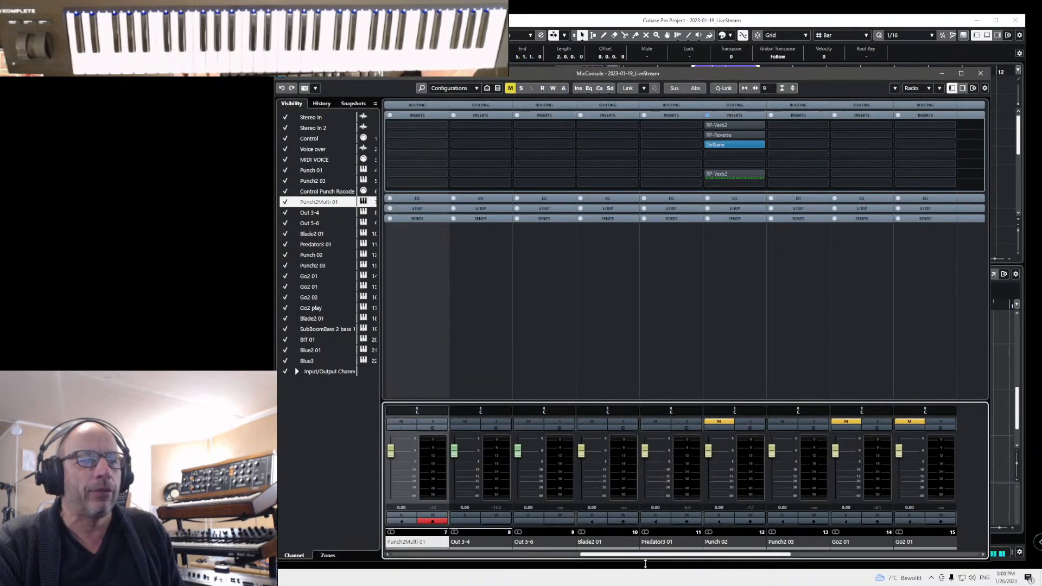
pyautogui.moveTo(646, 556); pyautogui.dragTo(515, 551)
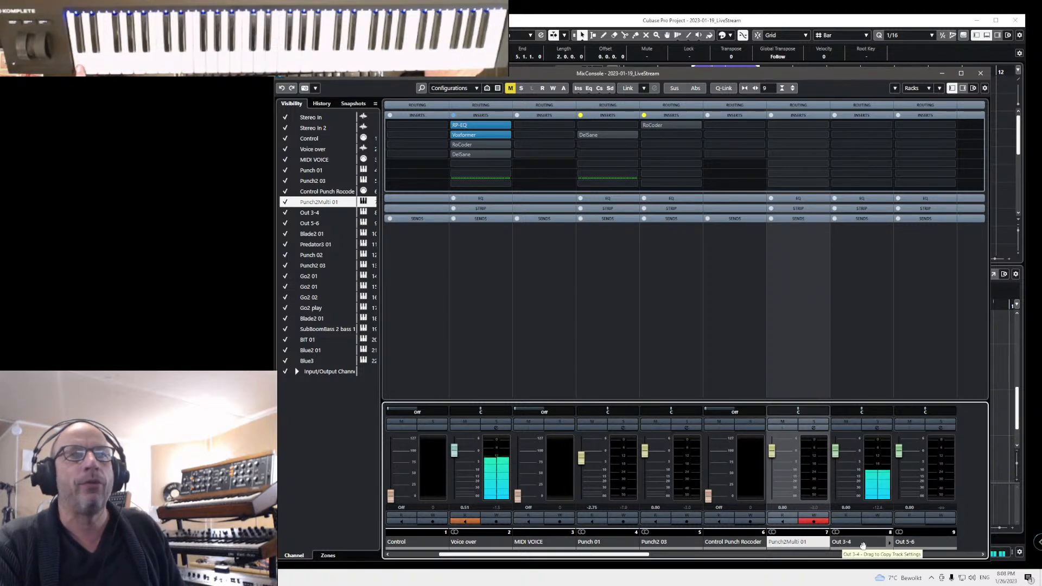
pyautogui.click(981, 75)
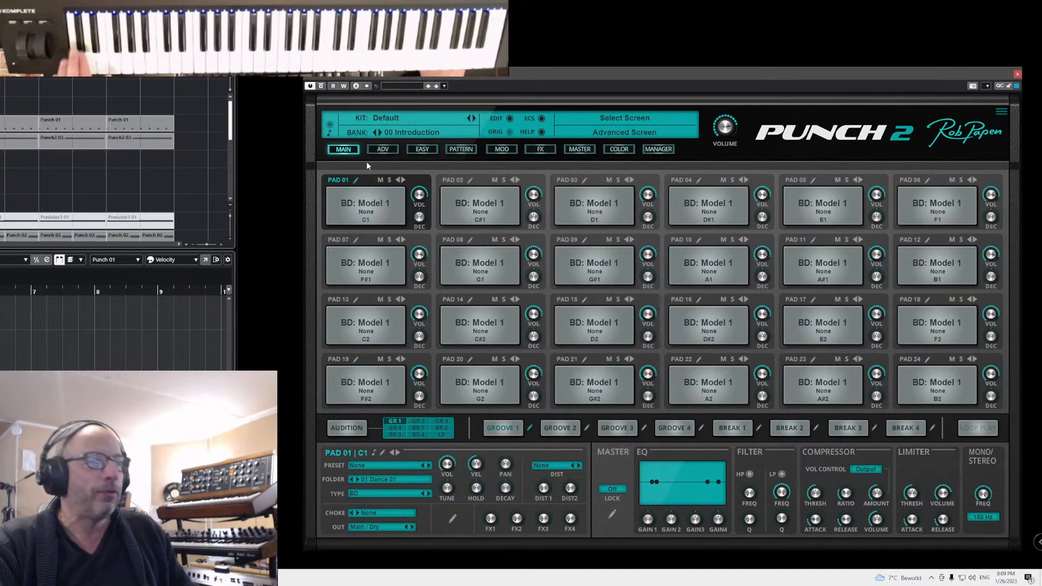
# - Open pad 02 for advanced editing in Punch 2 and set its drum type to SN
pyautogui.click(469, 180)
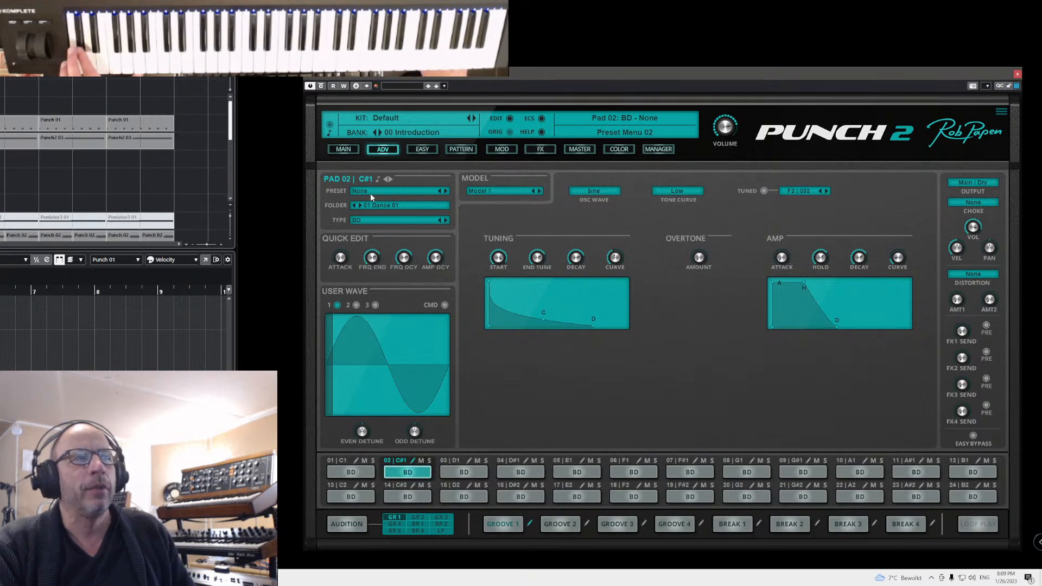
pyautogui.click(372, 220)
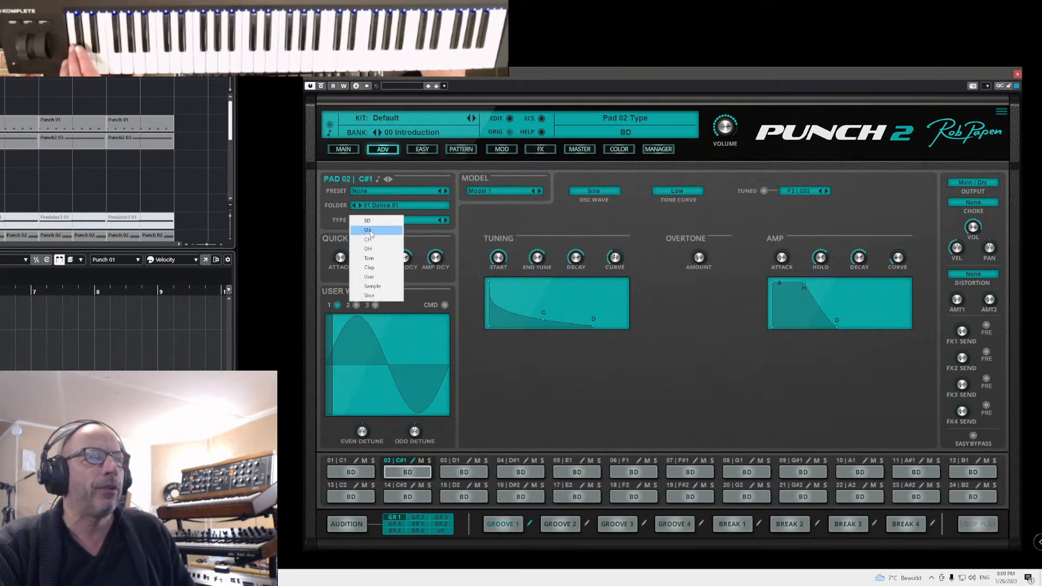
pyautogui.click(369, 230)
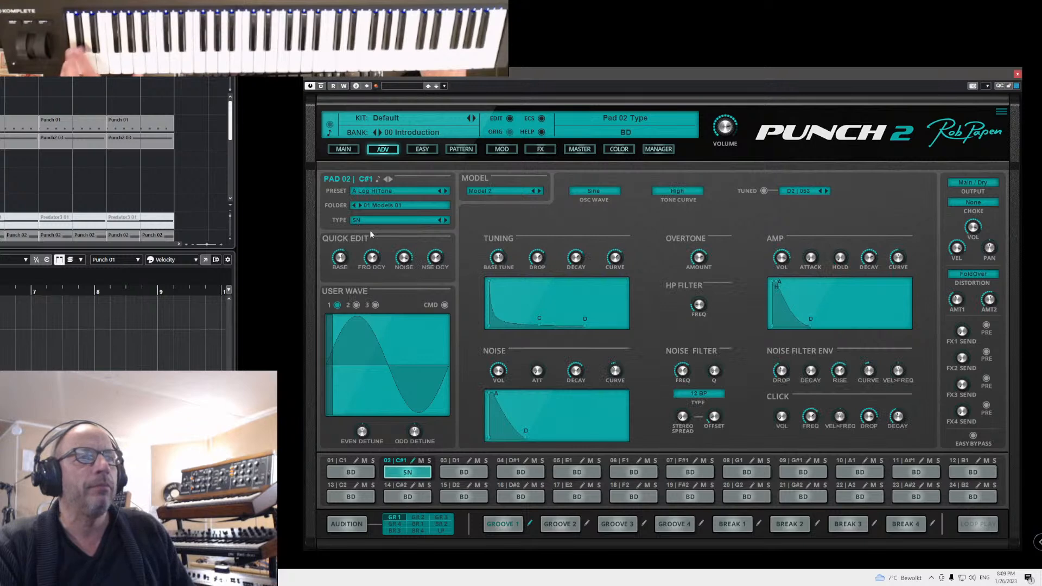
# - Audition snare presets on pad 02 starting with Bright Light and choose Elec Fuzz
pyautogui.click(378, 204)
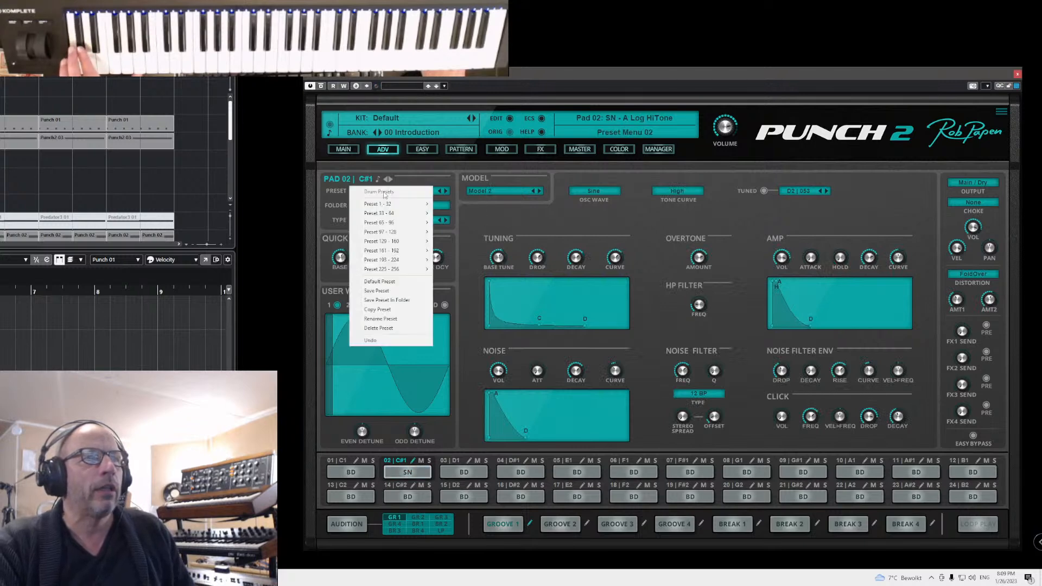
pyautogui.moveTo(404, 204)
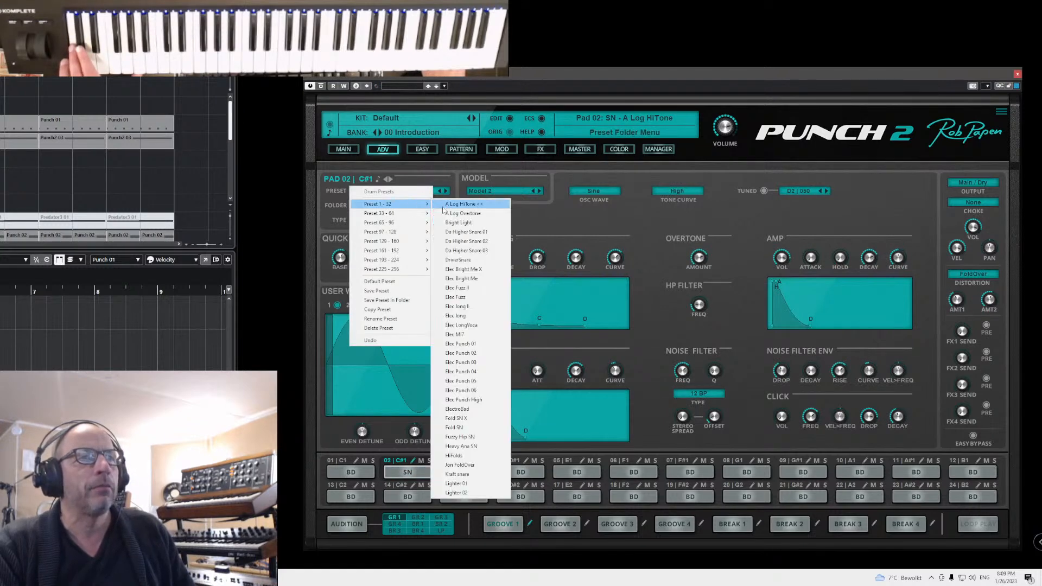
pyautogui.click(458, 223)
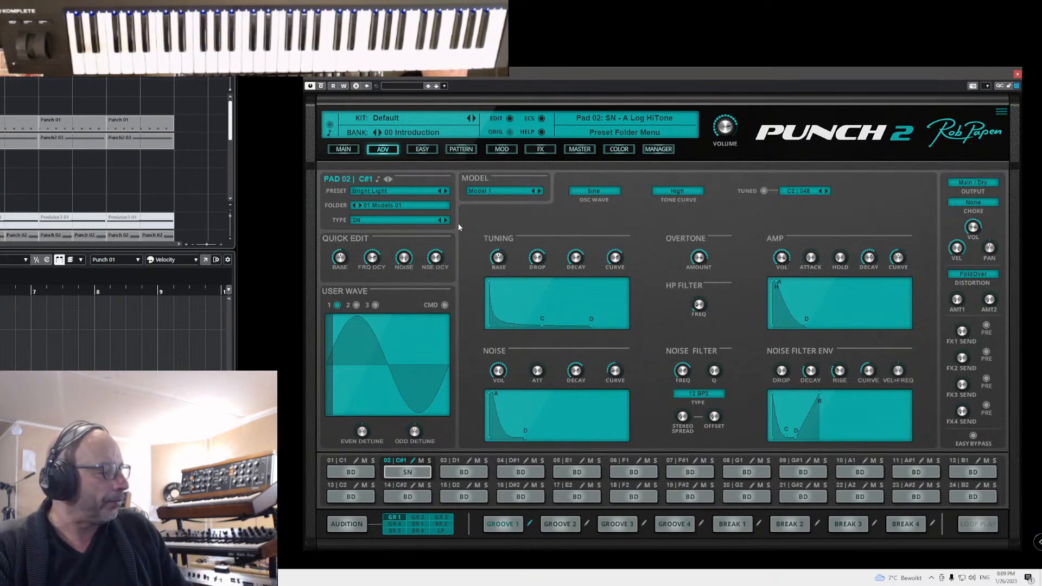
pyautogui.click(446, 191)
pyautogui.click(446, 191)
pyautogui.click(446, 191)
pyautogui.click(446, 191)
pyautogui.click(447, 192)
pyautogui.click(447, 192)
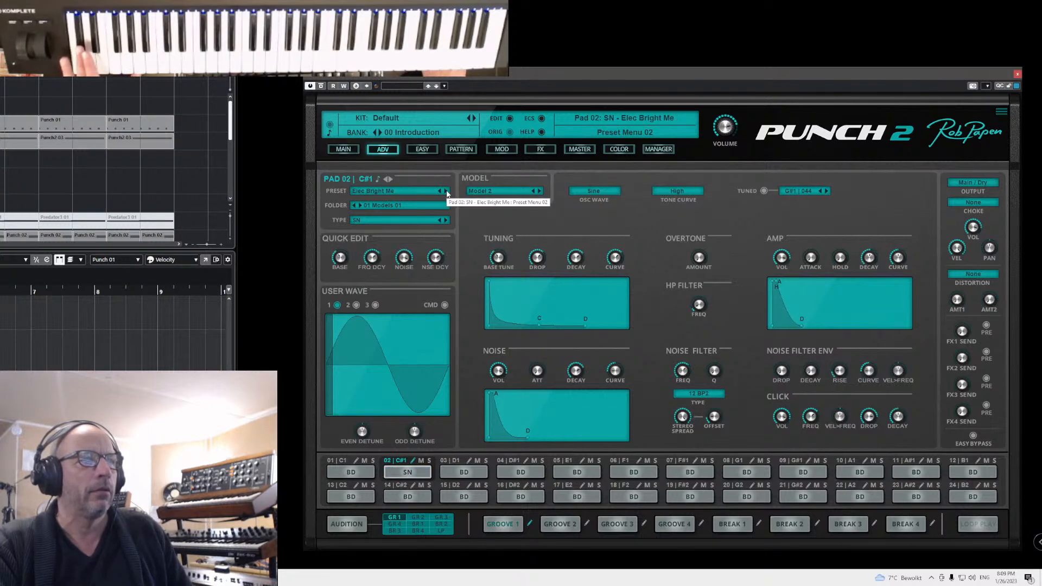
pyautogui.click(447, 192)
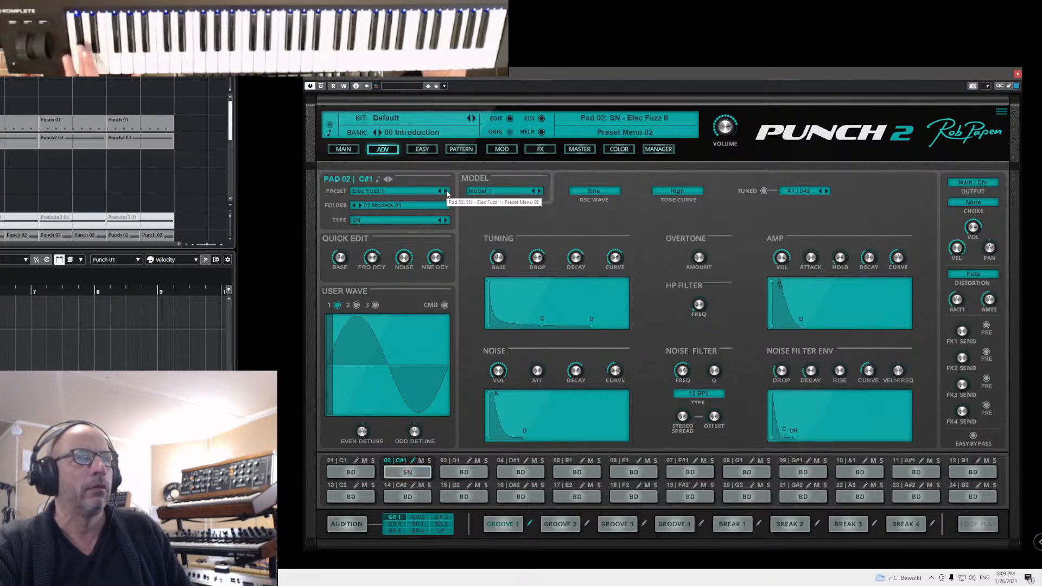
pyautogui.click(447, 192)
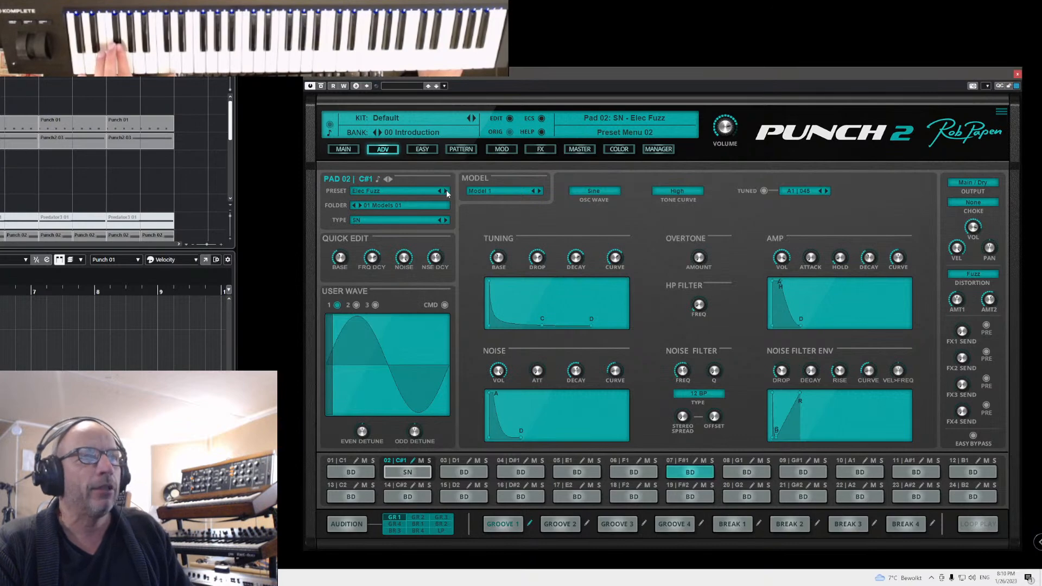
# - Open pad 07 for advanced editing, set its drum type to CH and look through its first 32 presets
pyautogui.click(343, 150)
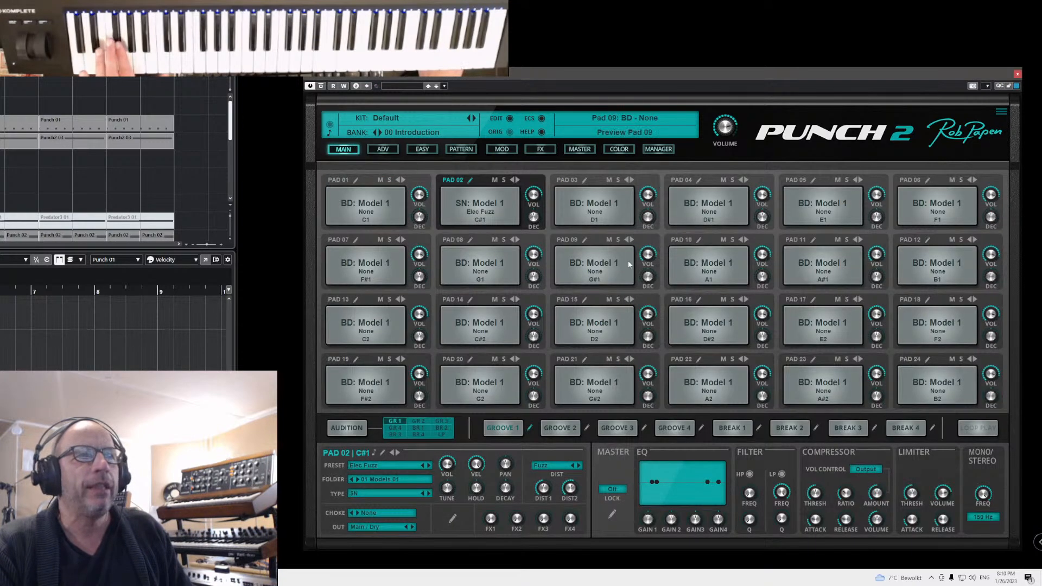
pyautogui.click(344, 241)
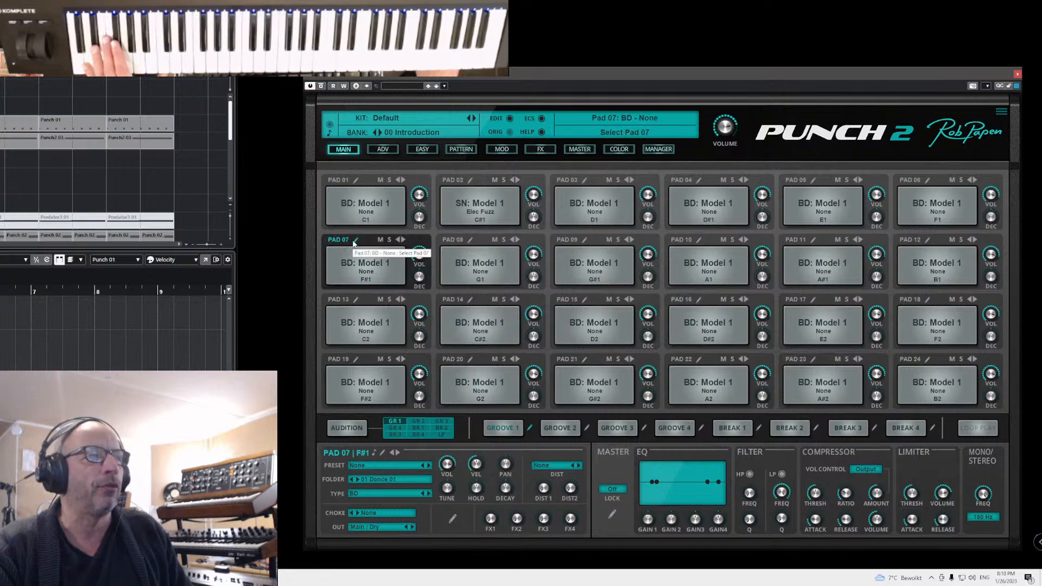
pyautogui.click(356, 240)
pyautogui.click(380, 219)
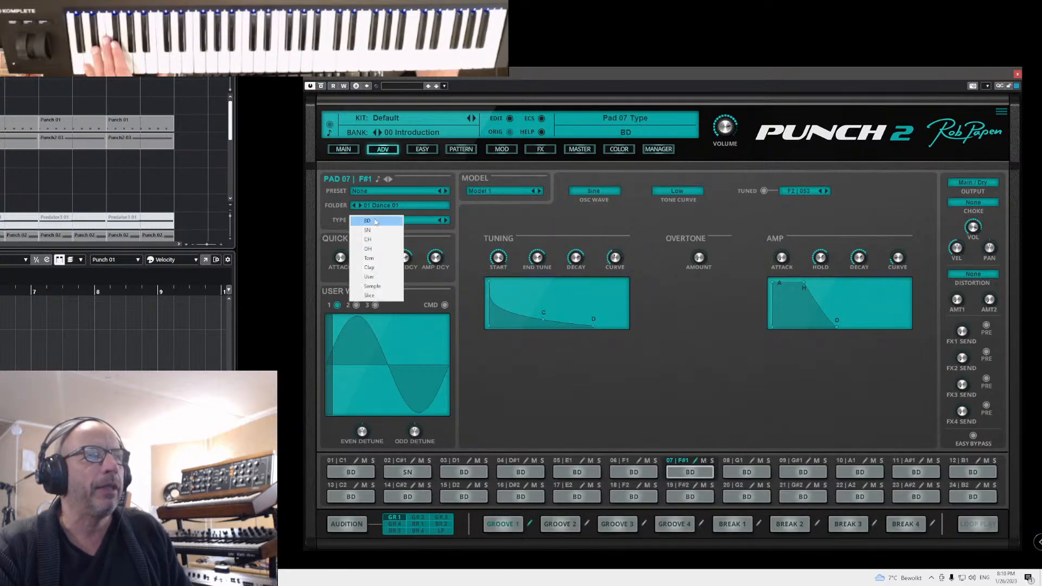
pyautogui.click(375, 239)
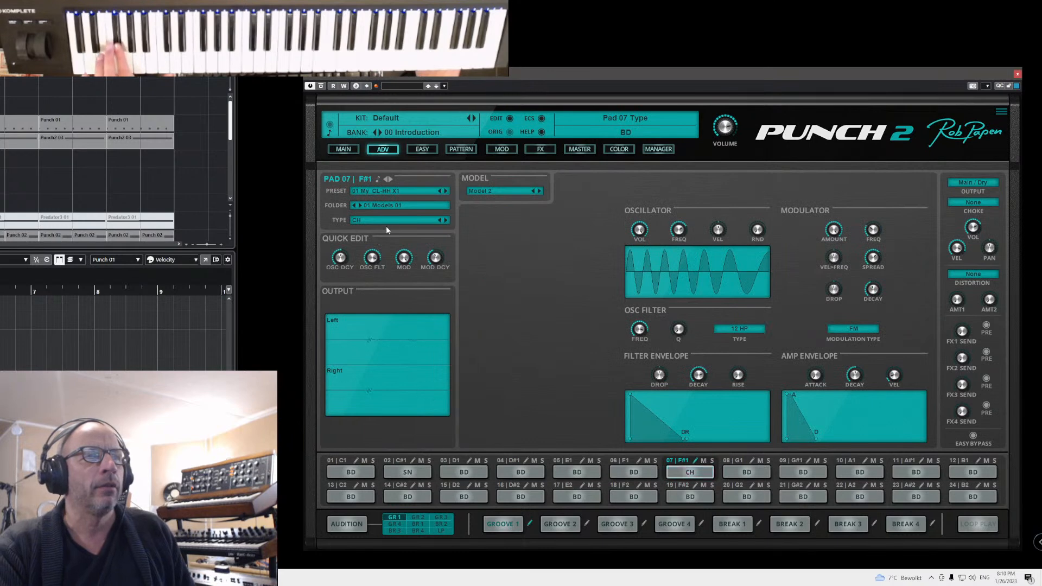
pyautogui.click(391, 191)
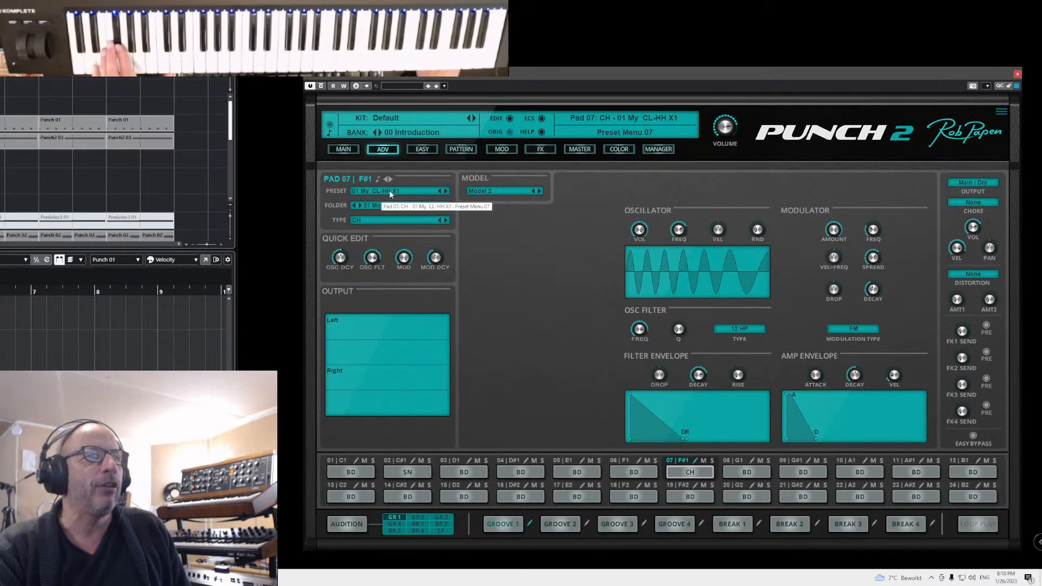
pyautogui.moveTo(397, 206)
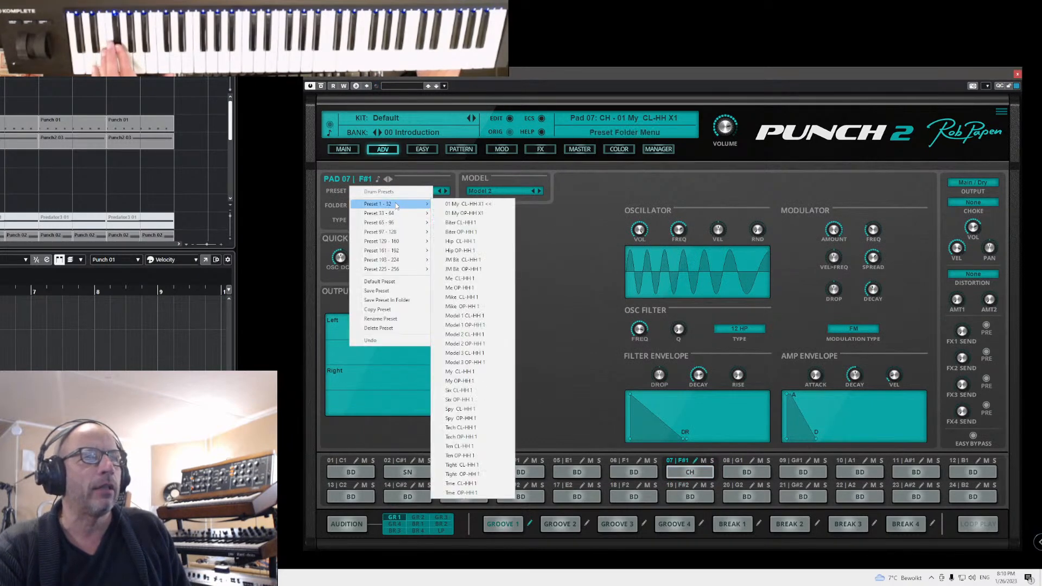
pyautogui.click(585, 245)
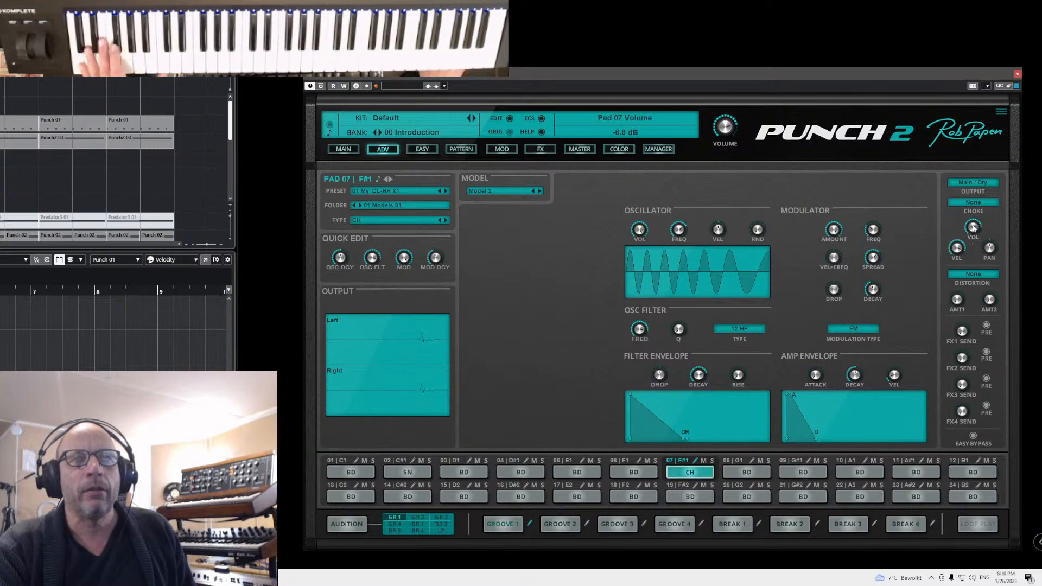
# - Set pad 07's amp envelope decay to 503 ms and try different oscillator and modulator frequencies
pyautogui.moveTo(855, 376); pyautogui.dragTo(865, 368)
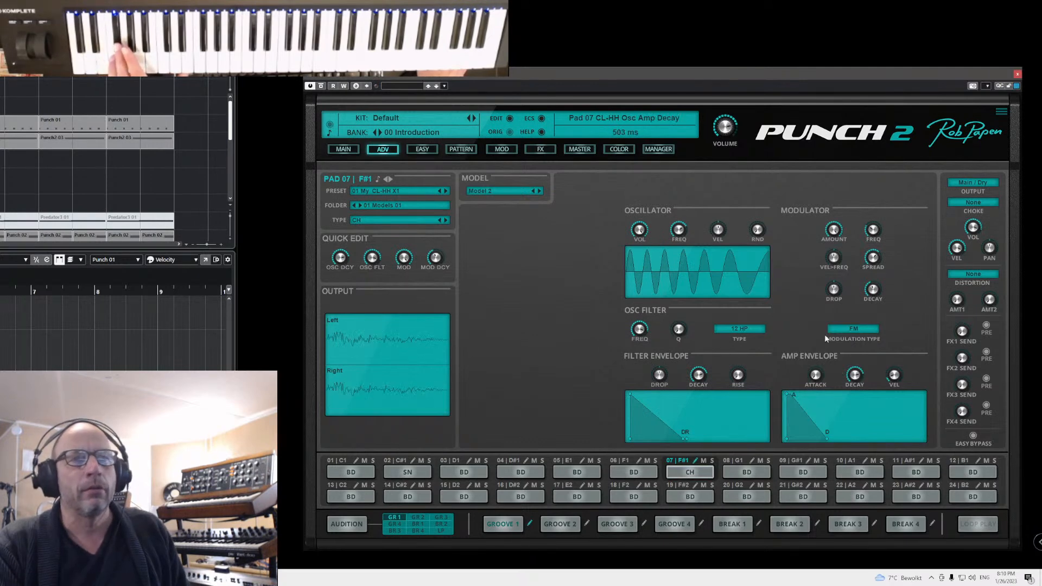
pyautogui.moveTo(685, 239); pyautogui.dragTo(693, 283)
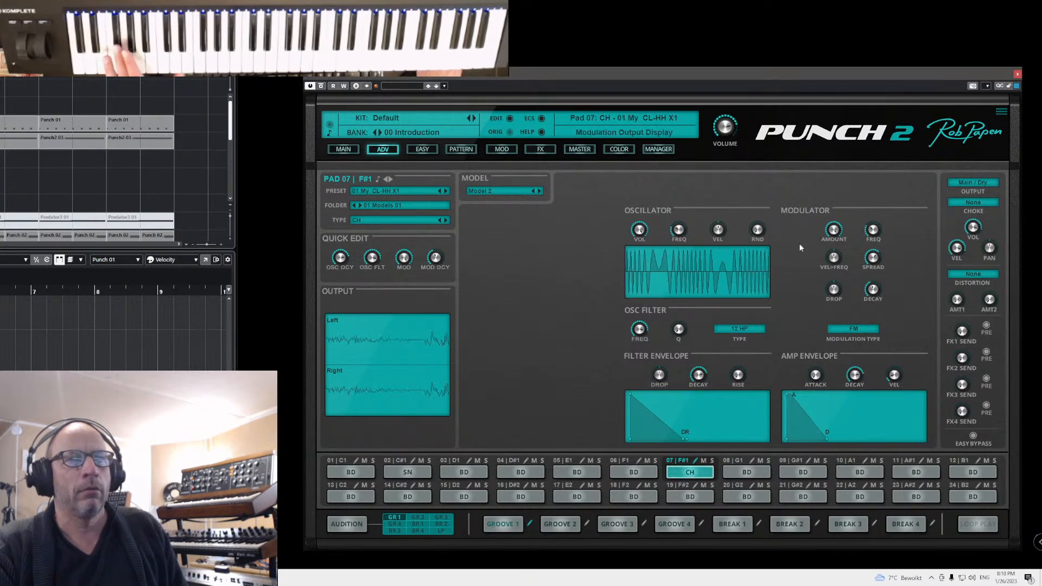
pyautogui.moveTo(875, 232)
pyautogui.mouseDown()
pyautogui.moveTo(889, 188)
pyautogui.moveTo(884, 227)
pyautogui.mouseUp()
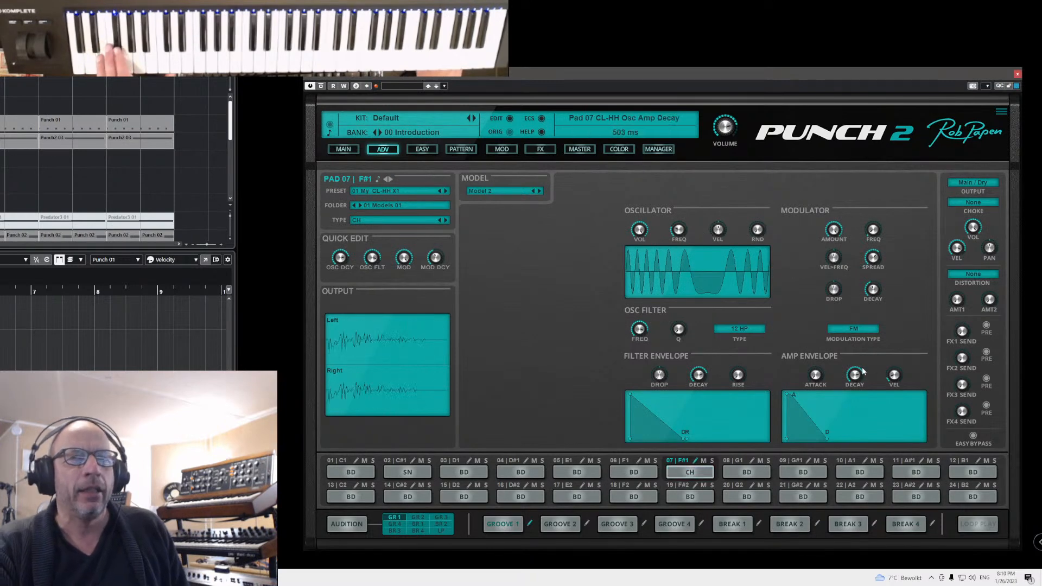
# - Try Ring modulation on pad 07 with the modulator frequency at 1.6 kHz, and return the modulation type to FM
pyautogui.click(859, 332)
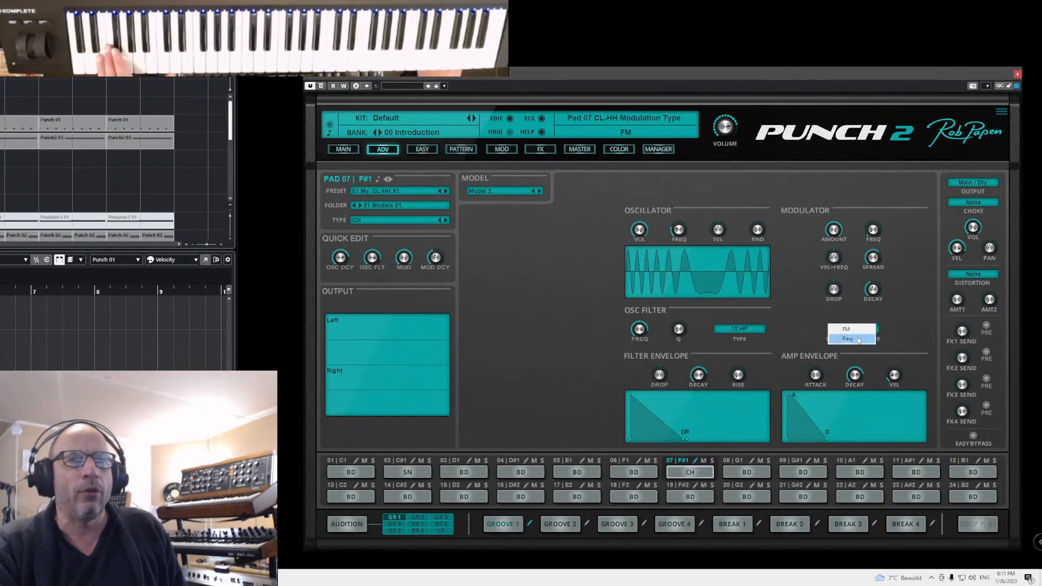
pyautogui.click(859, 343)
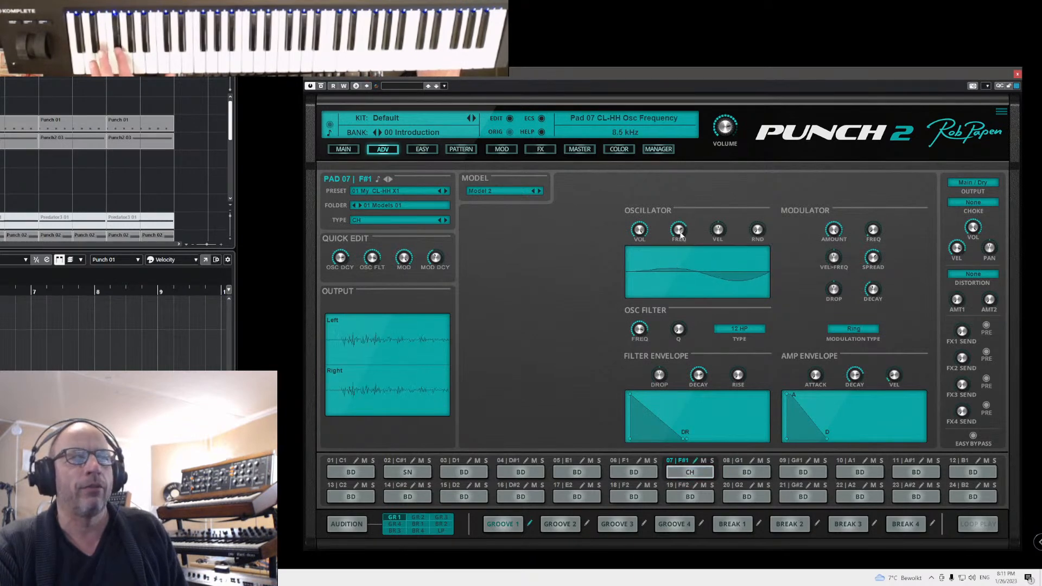
pyautogui.moveTo(884, 211)
pyautogui.mouseDown()
pyautogui.moveTo(886, 202)
pyautogui.moveTo(878, 226)
pyautogui.mouseUp()
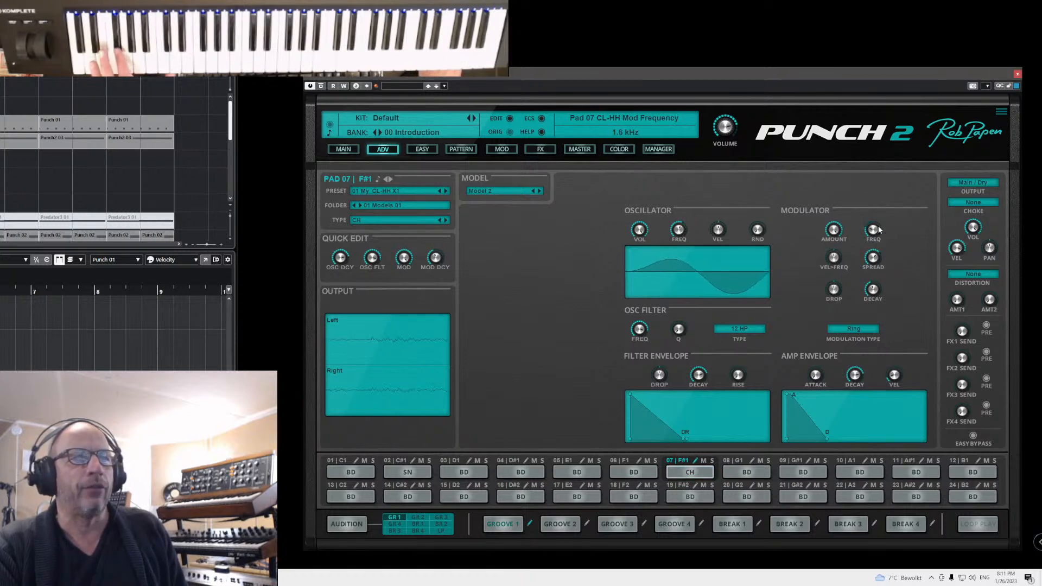
pyautogui.click(851, 330)
pyautogui.click(852, 330)
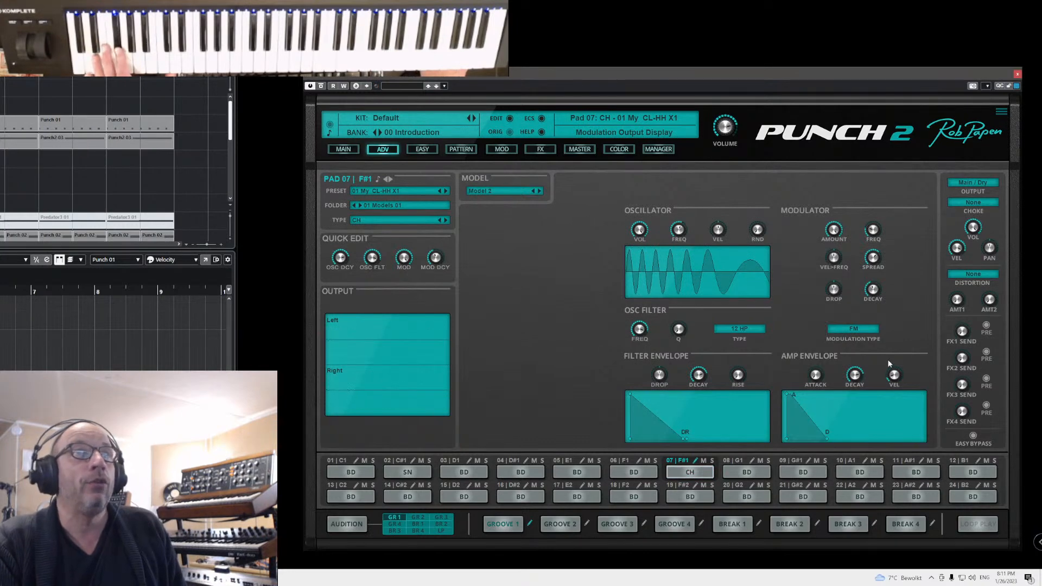
# - Shorten pad 07's amp envelope decay slightly and sweep its oscillator filter frequency around 5.1 to 5.5 kHz
pyautogui.moveTo(855, 374)
pyautogui.mouseDown()
pyautogui.moveTo(858, 391)
pyautogui.moveTo(864, 384)
pyautogui.mouseUp()
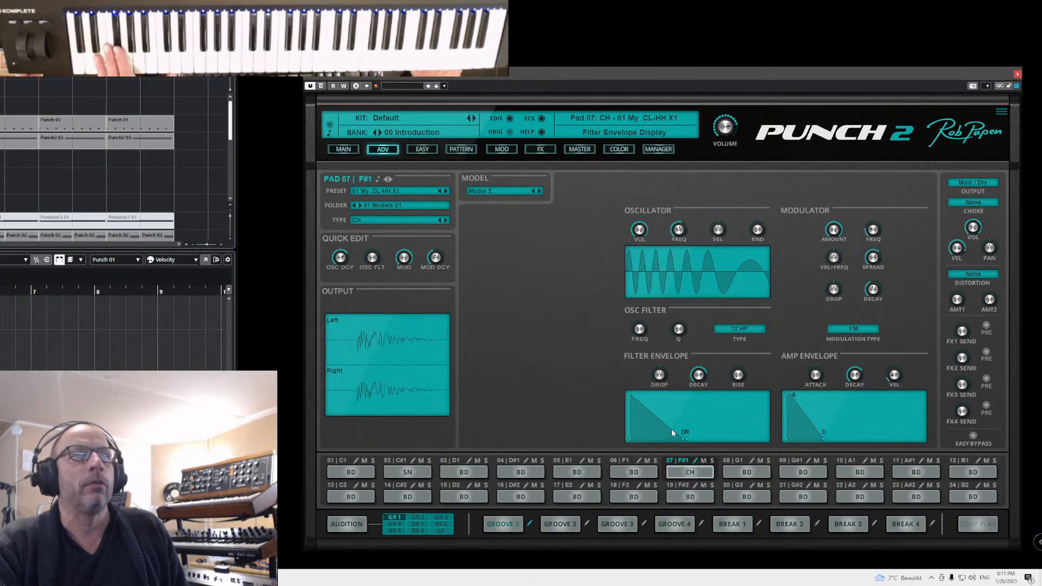
pyautogui.moveTo(645, 324); pyautogui.dragTo(665, 276)
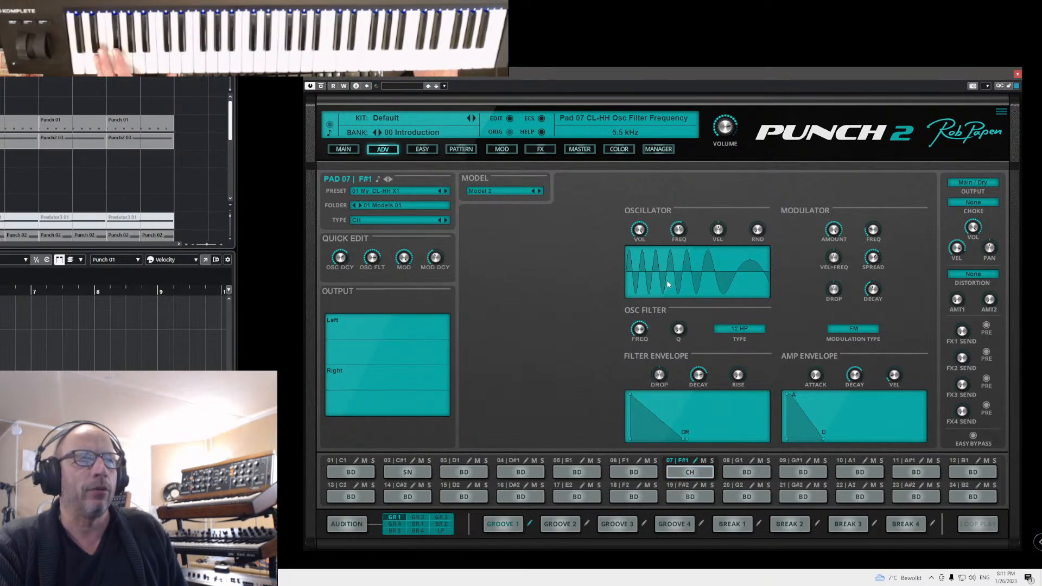
pyautogui.scroll(-2, 650, 325)
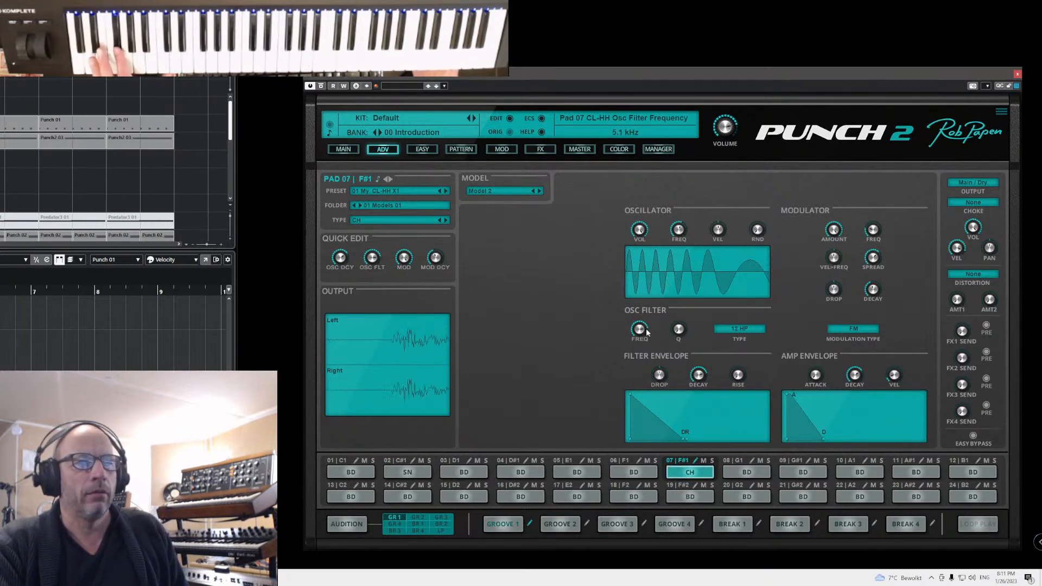
pyautogui.scroll(3, 647, 331)
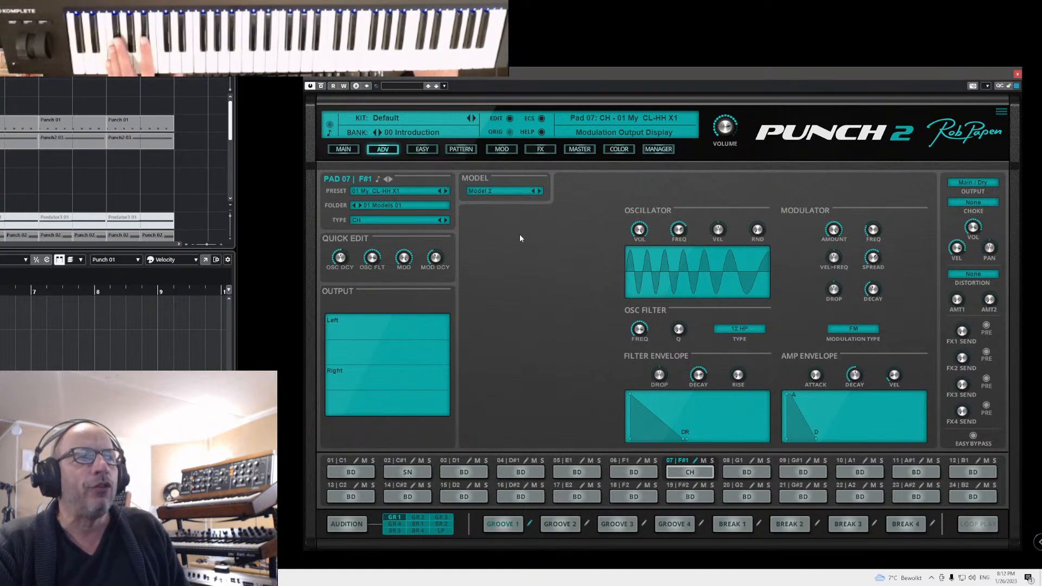
# - Go to pad 11, set its drum type to OH and load the preset 01 My OP-HH X1
pyautogui.click(389, 180)
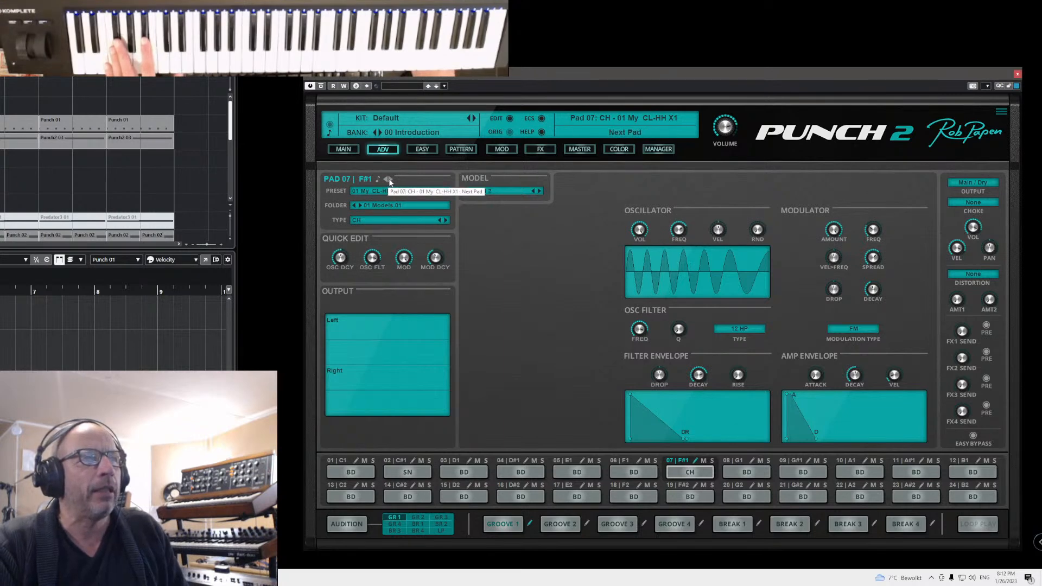
pyautogui.click(388, 180)
pyautogui.click(389, 179)
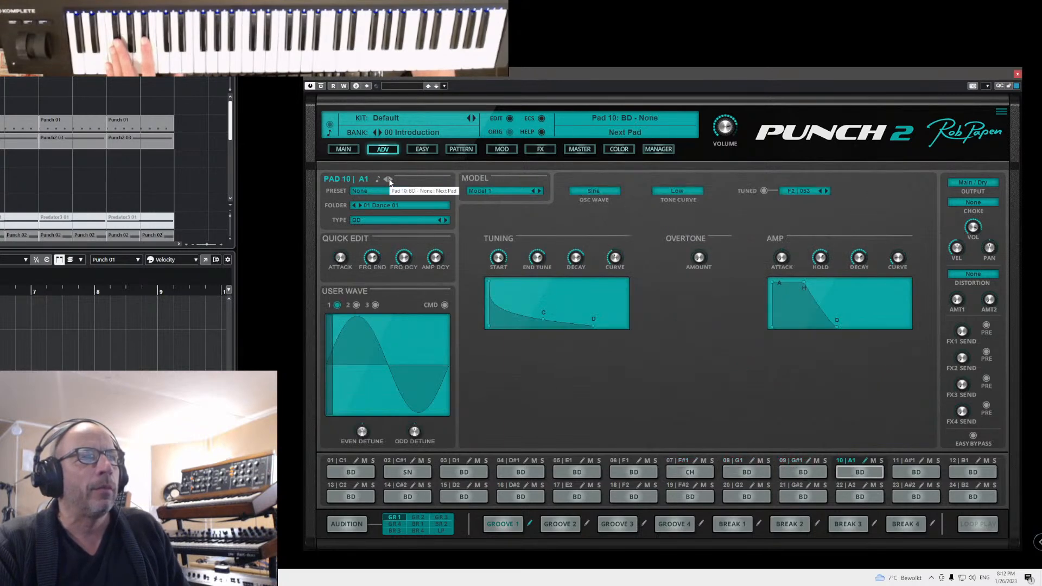
pyautogui.click(391, 181)
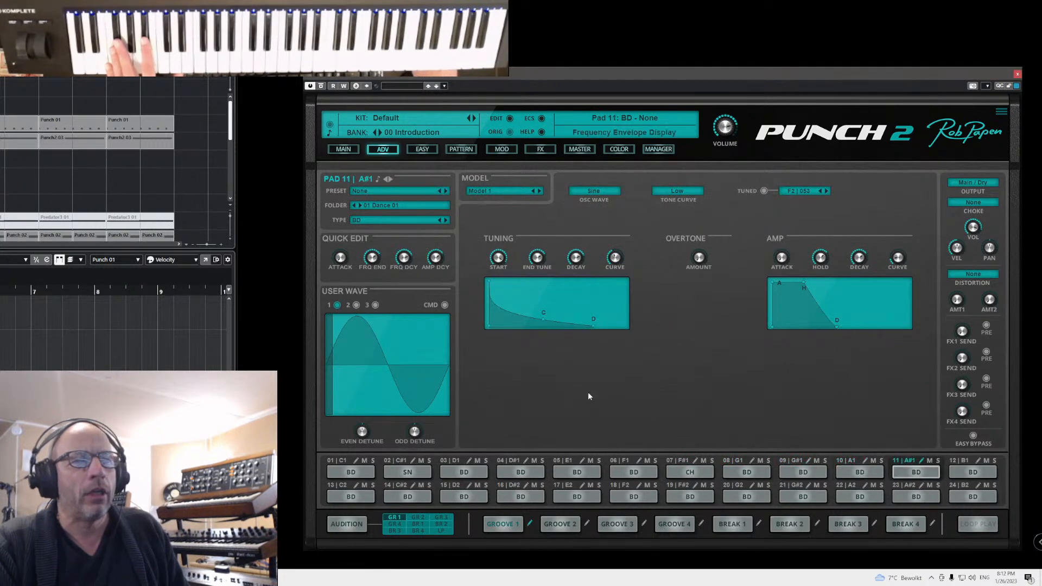
pyautogui.click(375, 220)
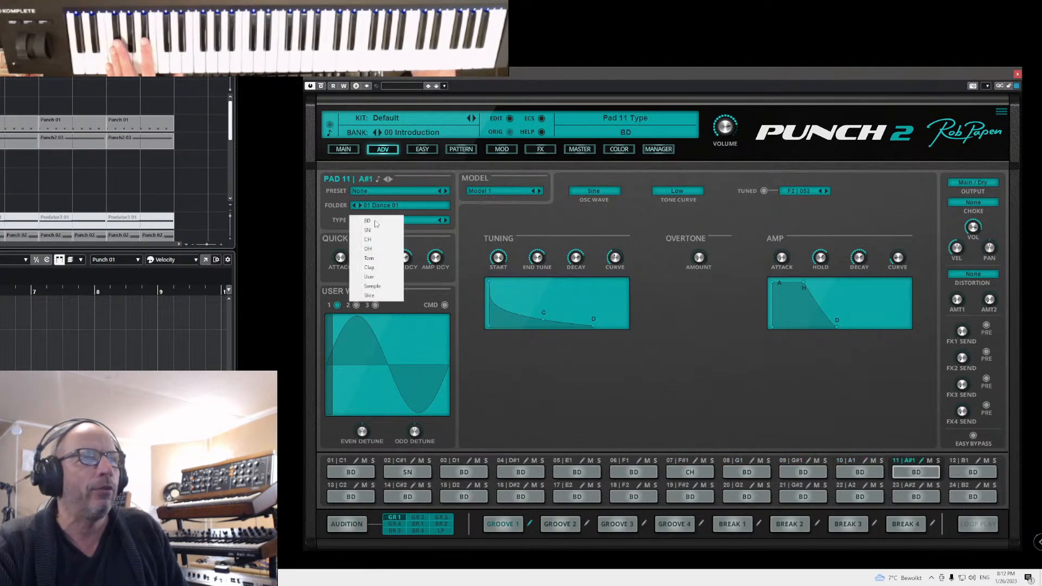
pyautogui.click(380, 249)
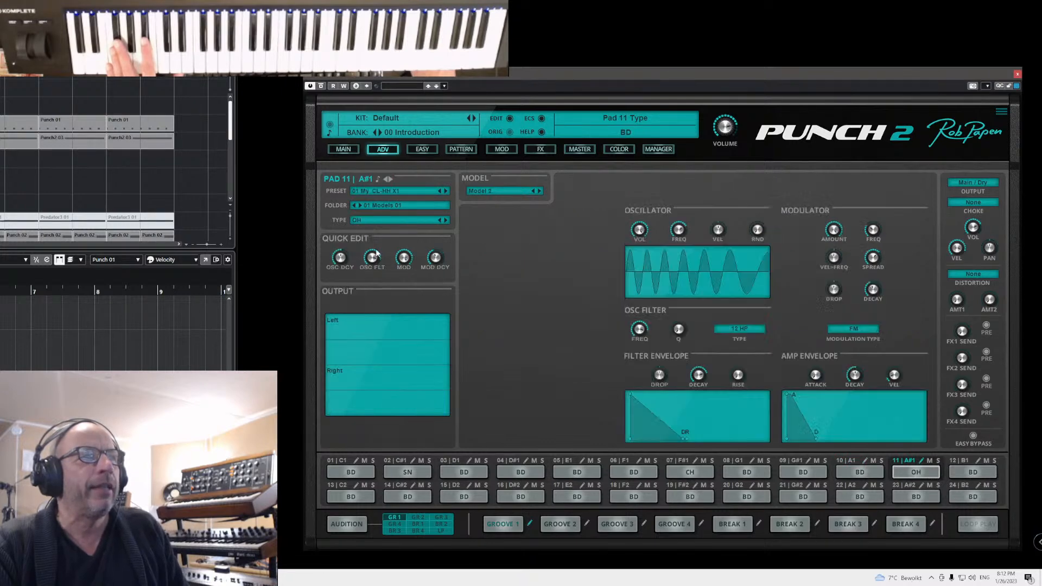
pyautogui.click(444, 191)
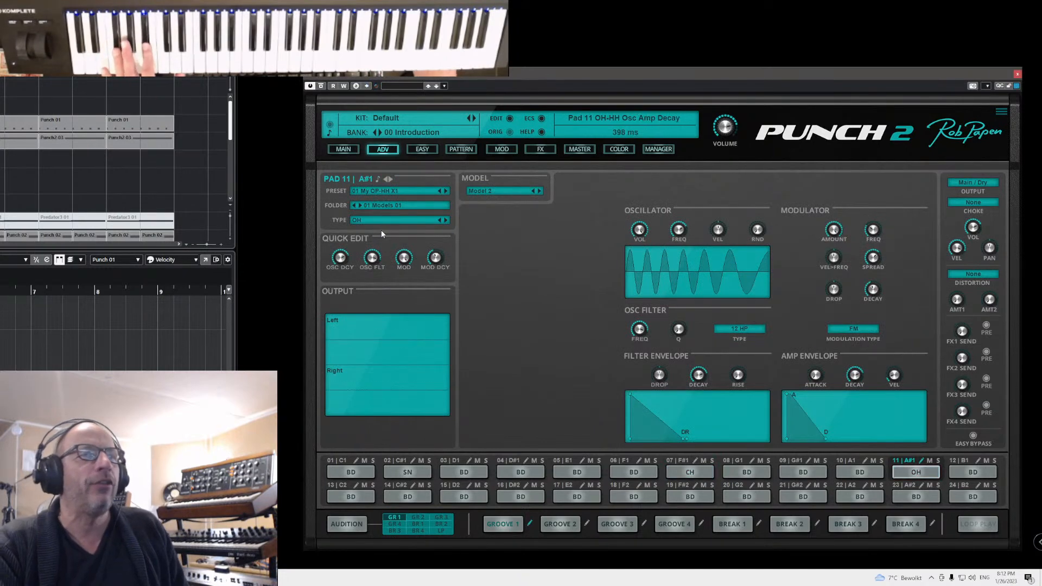
# - Audition the open hi-hat on pad 11 and the closed hi-hat on pad 07
pyautogui.click(908, 468)
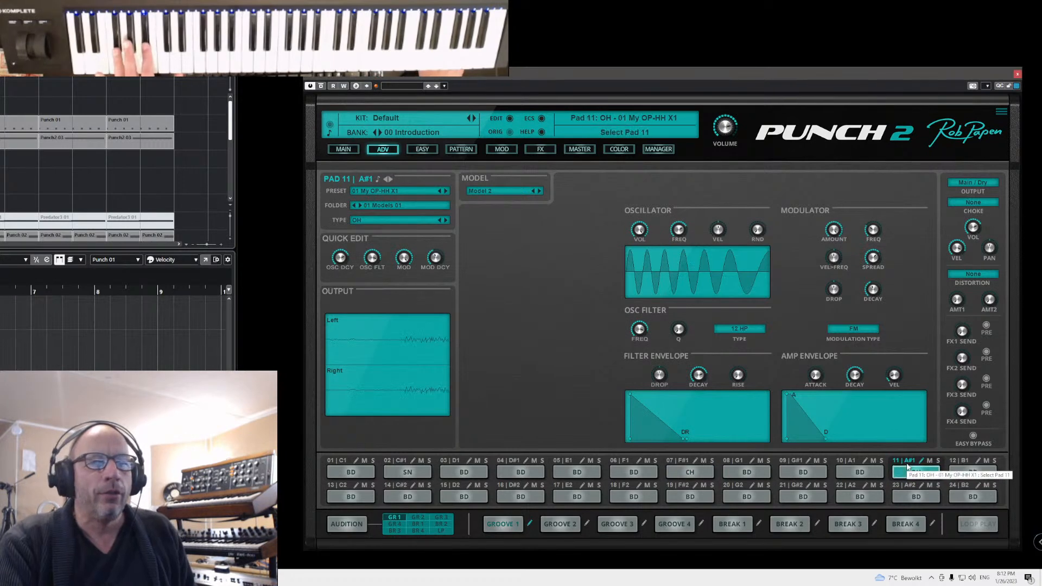
pyautogui.click(691, 470)
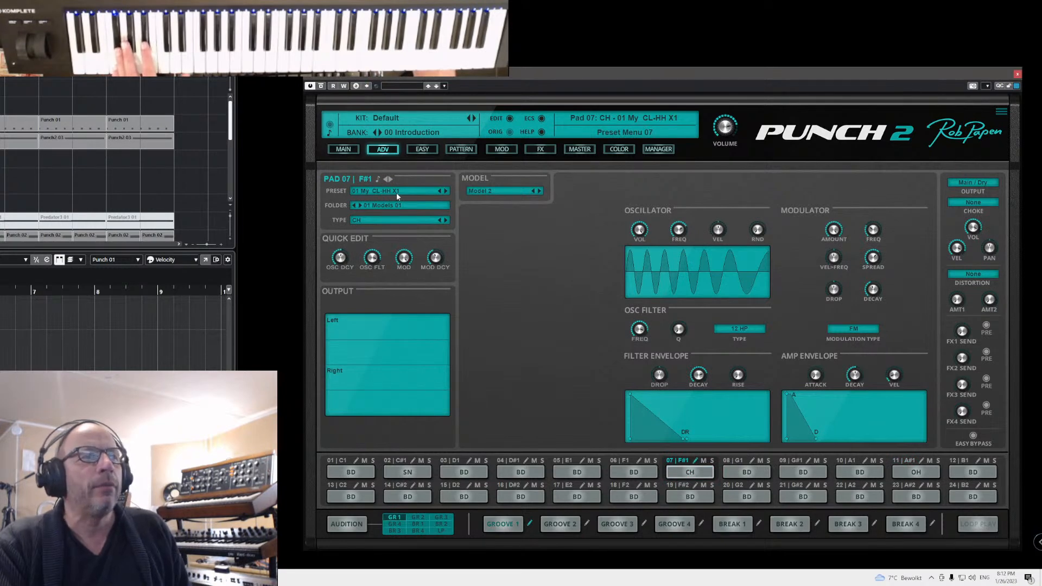
pyautogui.click(690, 473)
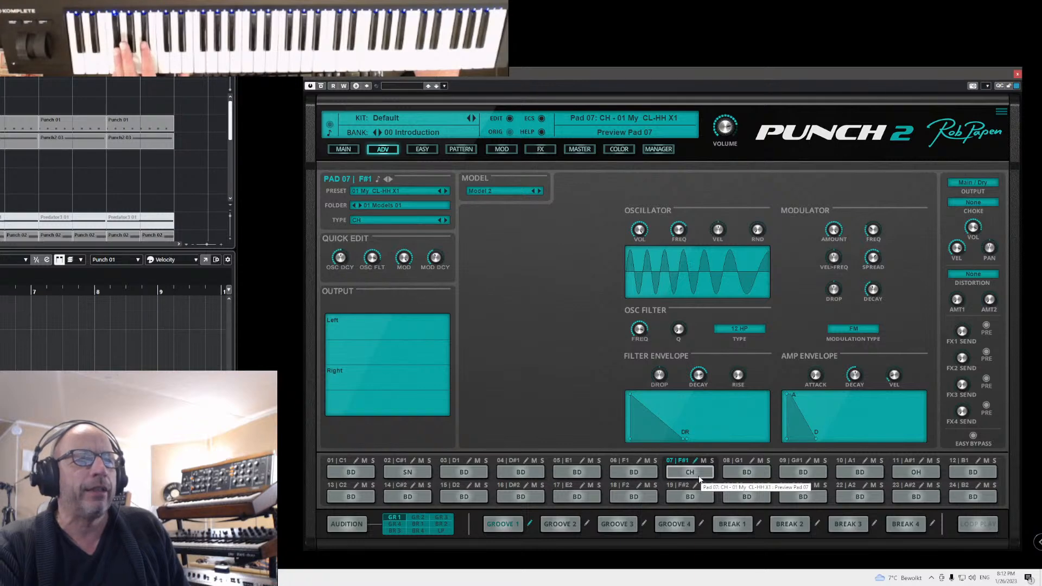
# - Assign the open hi-hat on pad 11 and the closed hi-hat on pad 07 to choke Group 1
pyautogui.click(922, 462)
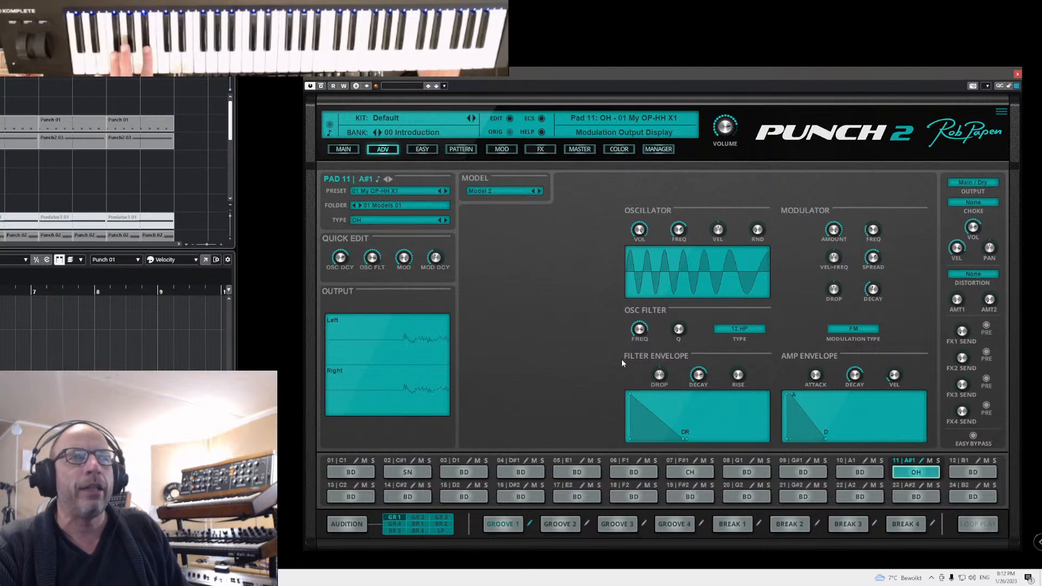
pyautogui.moveTo(972, 239)
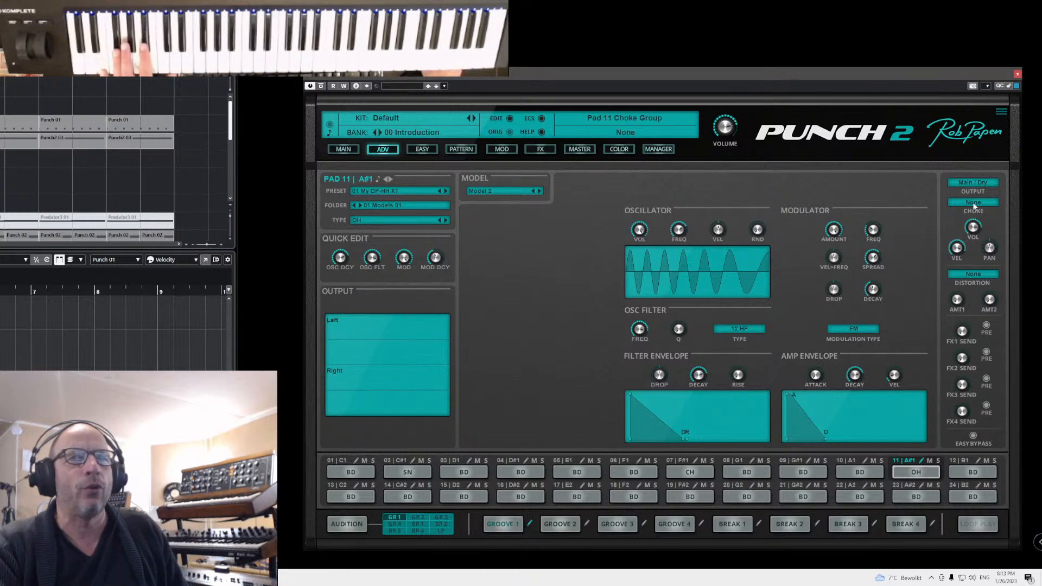
pyautogui.click(973, 203)
pyautogui.click(979, 215)
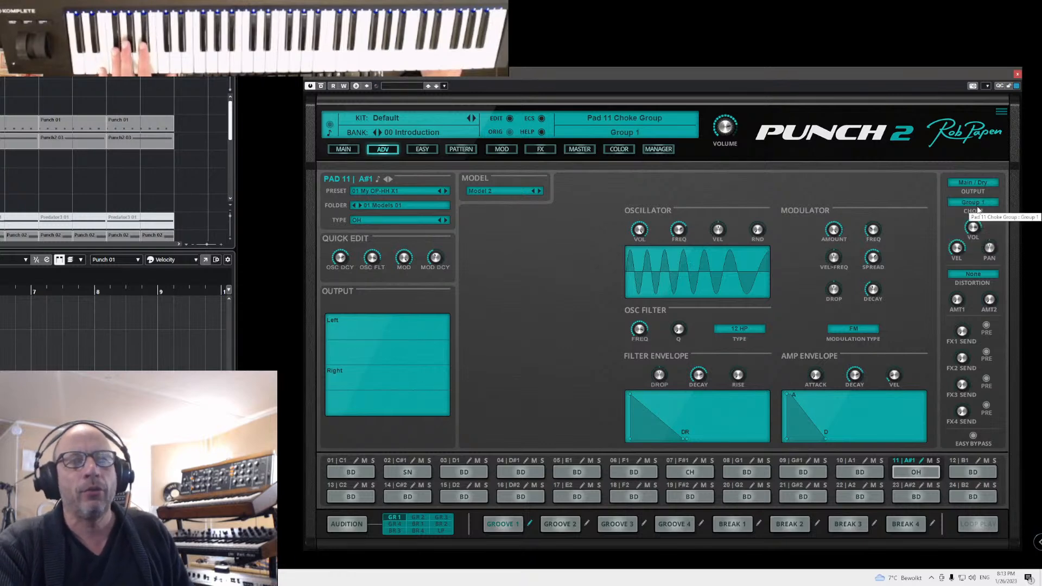
pyautogui.click(695, 470)
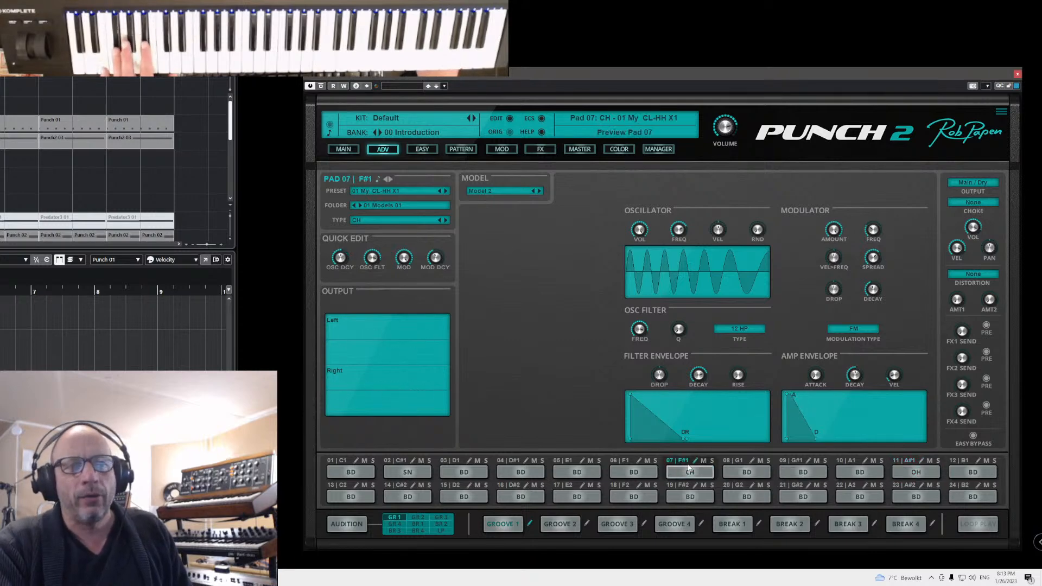
pyautogui.click(985, 206)
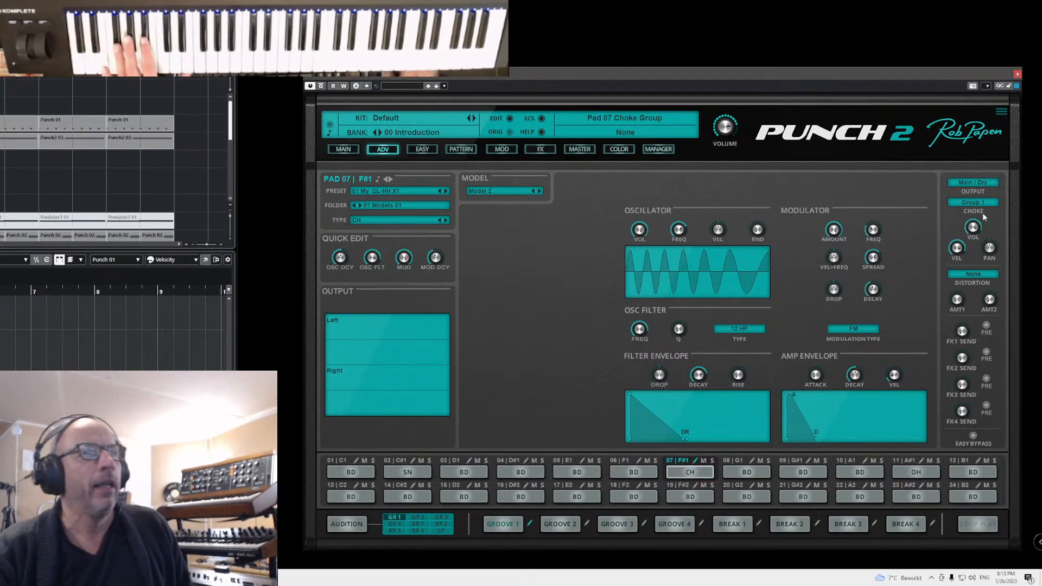
# - In the Groove 3 pattern, assign track 1 to pad 07 (CH) and track 2 to pad 11 (OH)
pyautogui.click(462, 150)
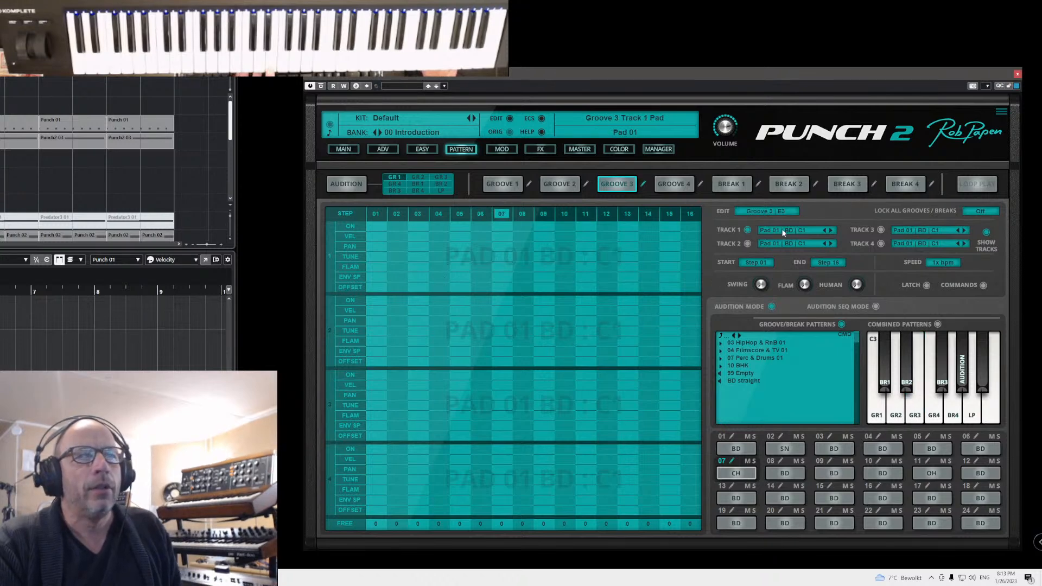
pyautogui.click(765, 230)
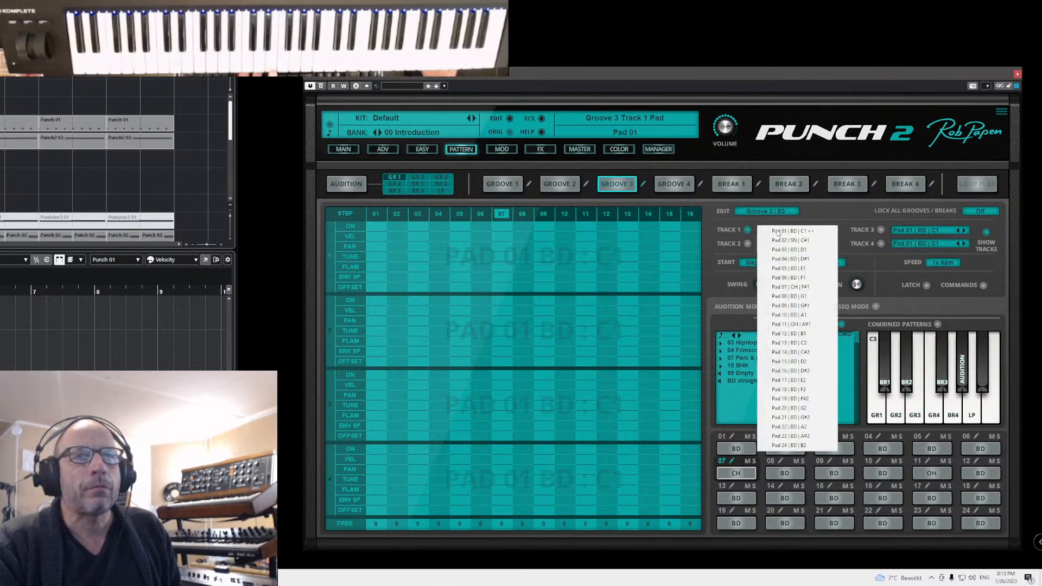
pyautogui.click(787, 288)
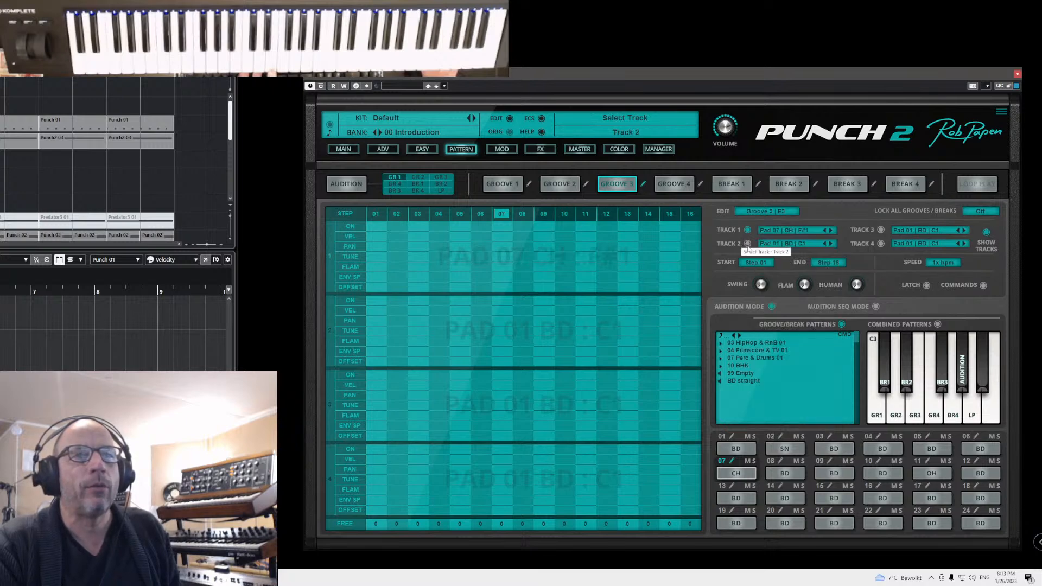
pyautogui.click(794, 243)
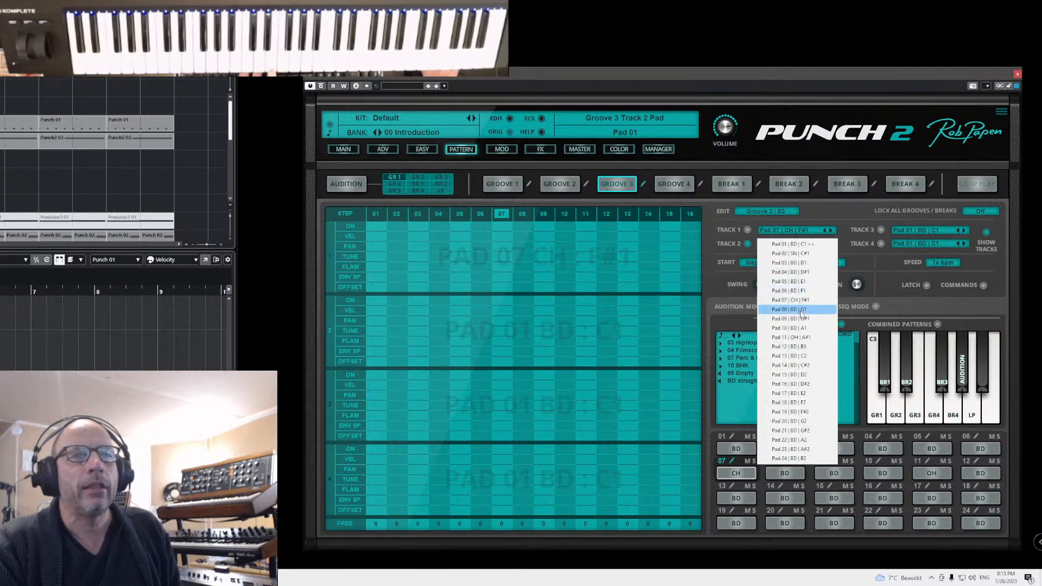
pyautogui.click(798, 338)
# - Program Groove 3 with closed hi-hat hits on steps 01, 03, 05, 09, 11, 13 and 15 and an open hi-hat on step 07
pyautogui.click(375, 225)
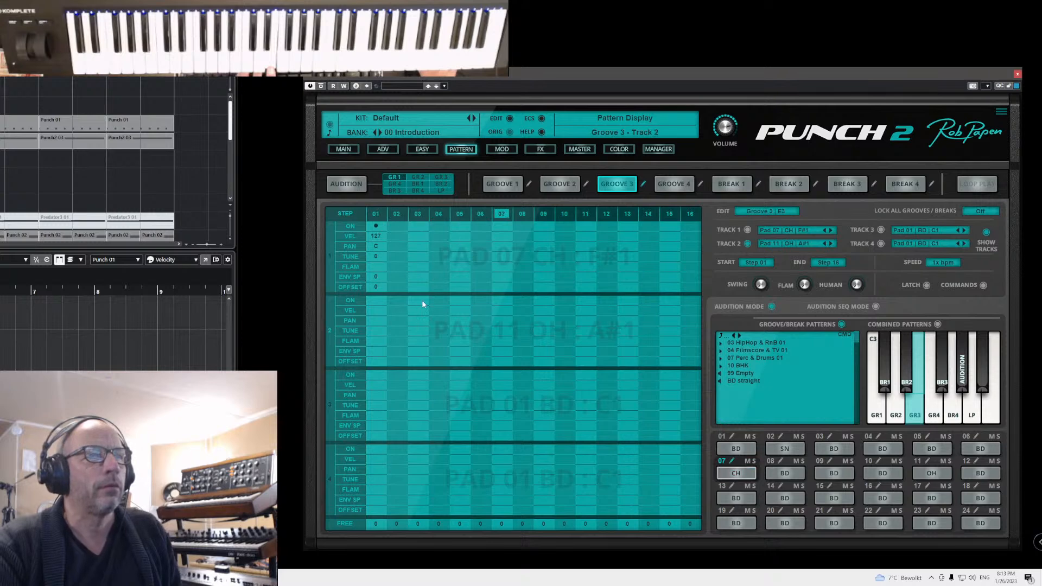
pyautogui.click(419, 225)
pyautogui.click(460, 226)
pyautogui.click(501, 301)
pyautogui.click(542, 225)
pyautogui.click(585, 226)
pyautogui.click(628, 226)
pyautogui.click(670, 227)
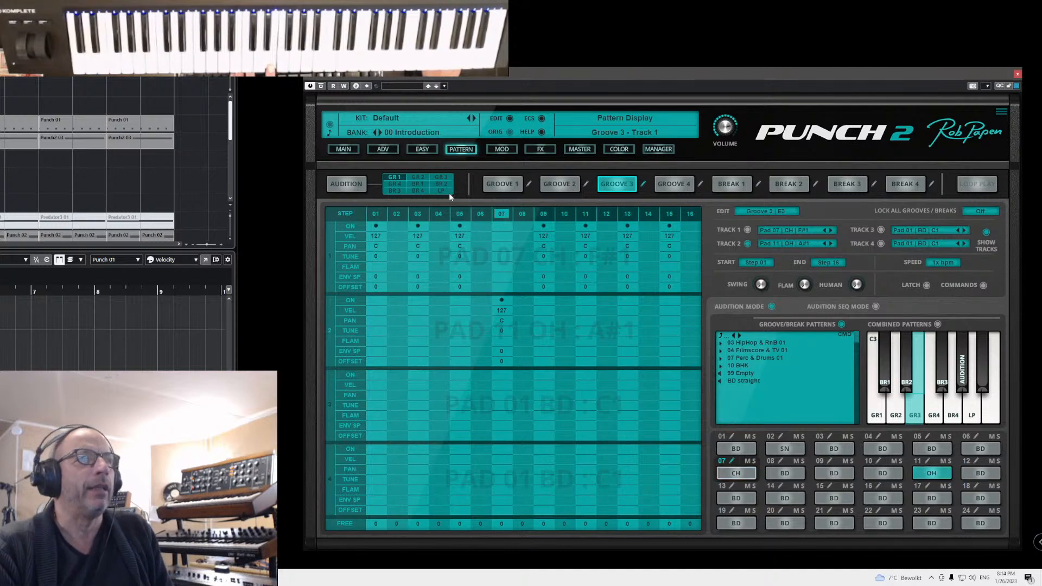
# - Try the Easy page's synth pitch between about -5 and 3 semitones and return it to 0
pyautogui.click(343, 150)
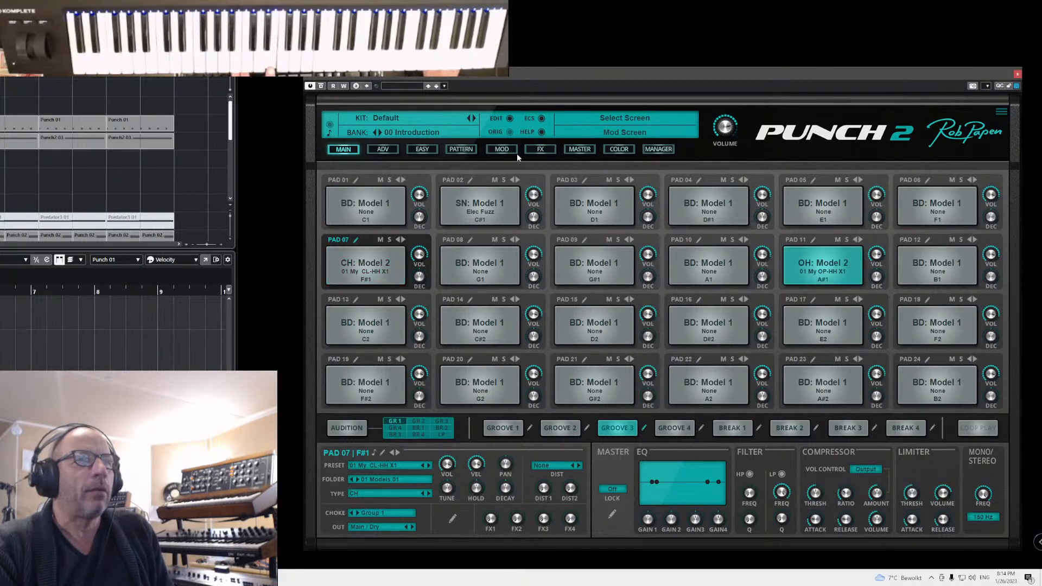
pyautogui.click(421, 150)
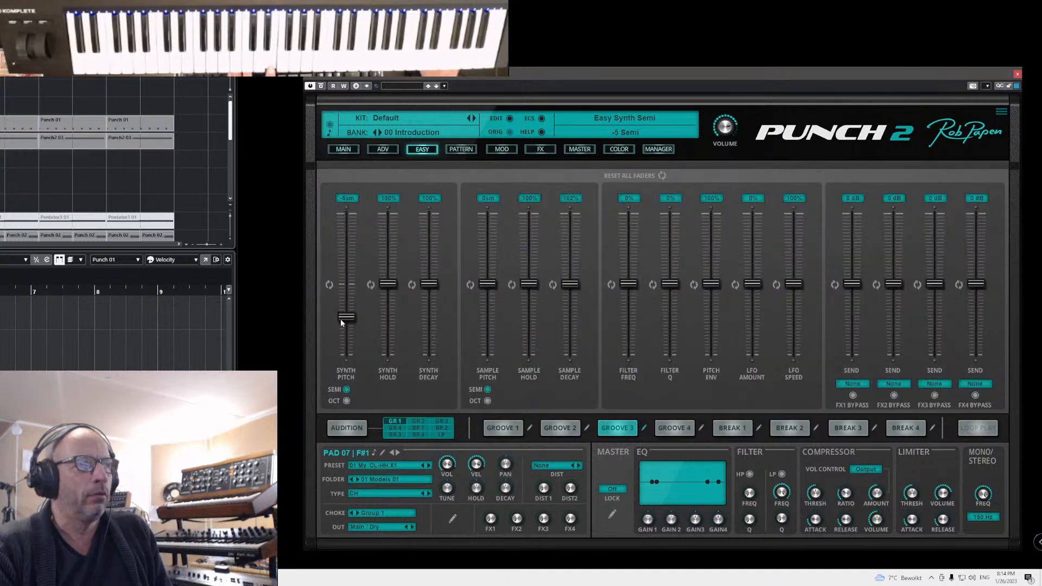
pyautogui.moveTo(349, 329); pyautogui.dragTo(337, 278)
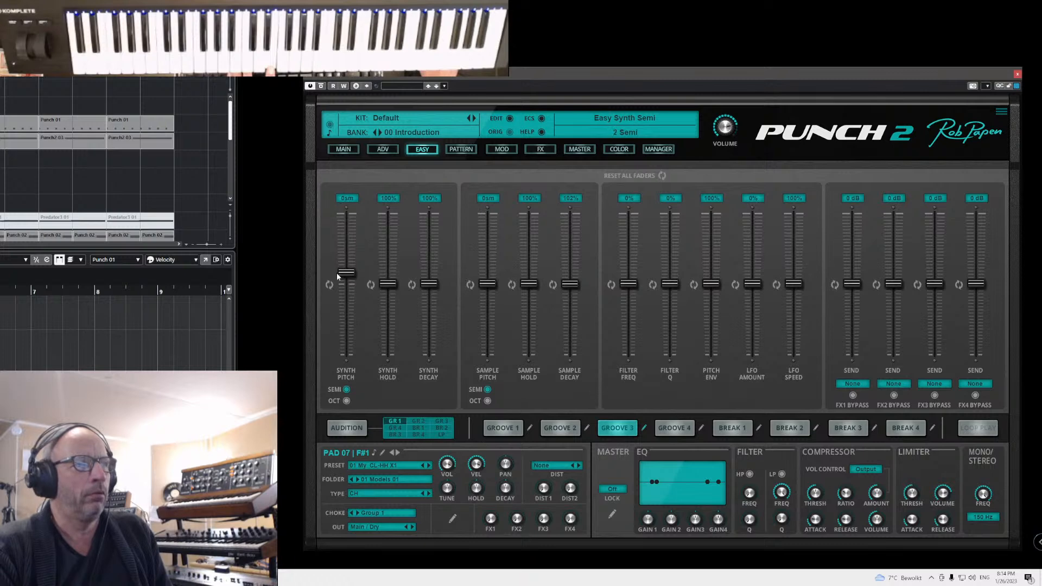
pyautogui.moveTo(341, 332); pyautogui.dragTo(344, 287)
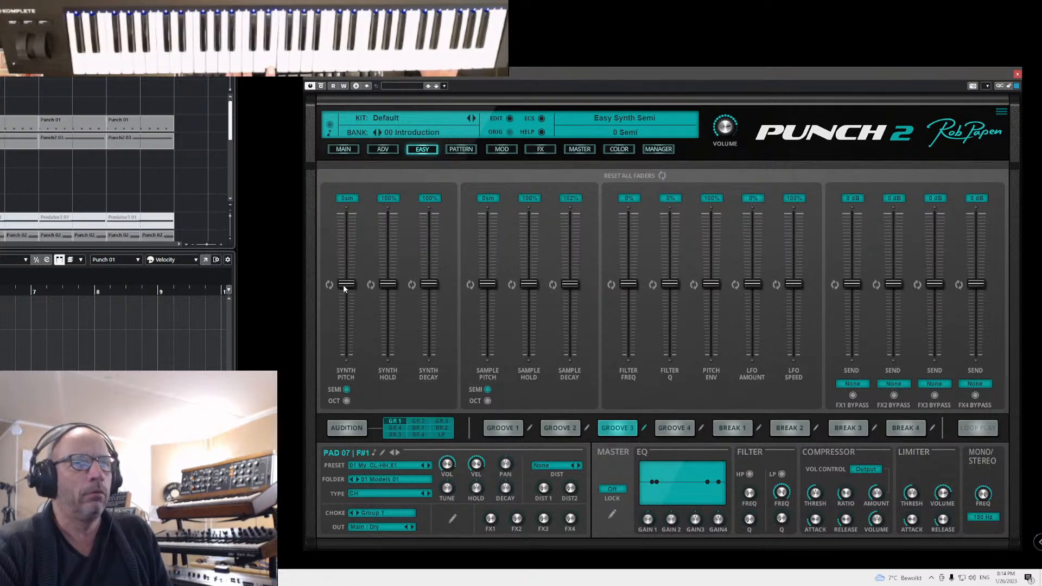
# - Open pad 07 for advanced editing, sweep its oscillator filter frequency from 1.7 kHz upward and settle on 6.8 kHz
pyautogui.click(353, 152)
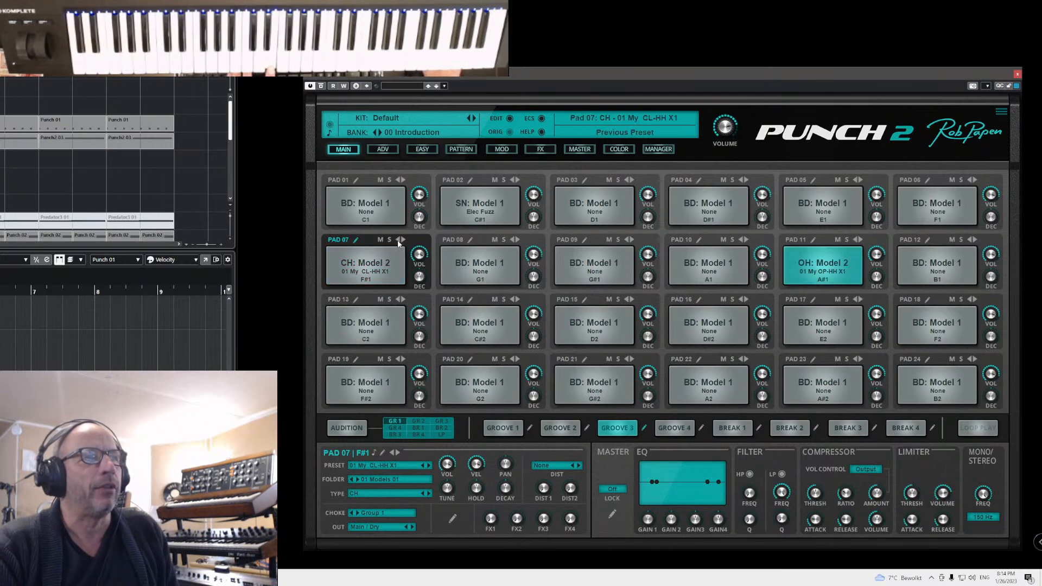
pyautogui.click(355, 240)
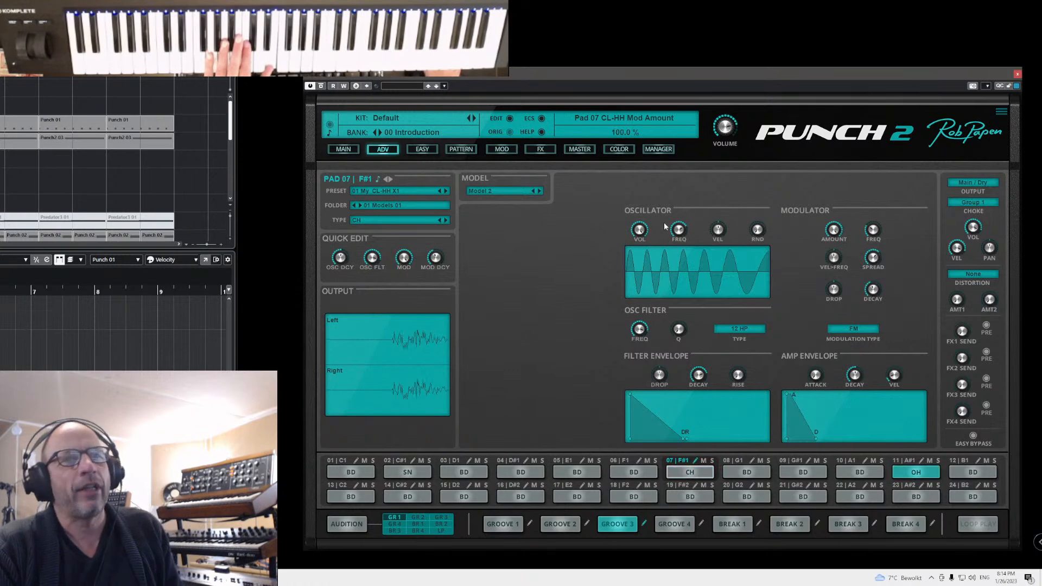
pyautogui.moveTo(640, 341); pyautogui.dragTo(638, 344)
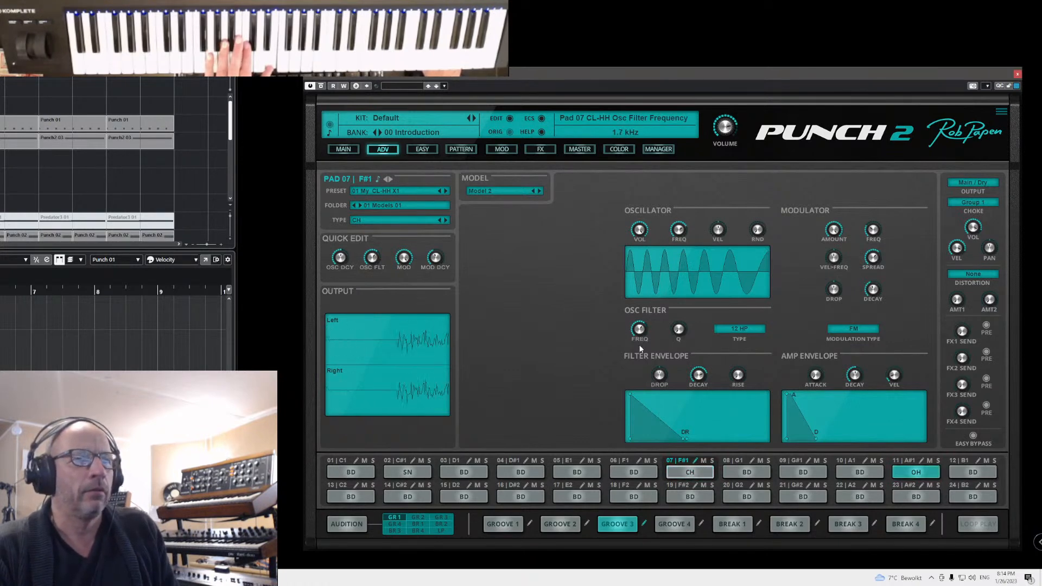
pyautogui.moveTo(641, 349); pyautogui.dragTo(640, 340)
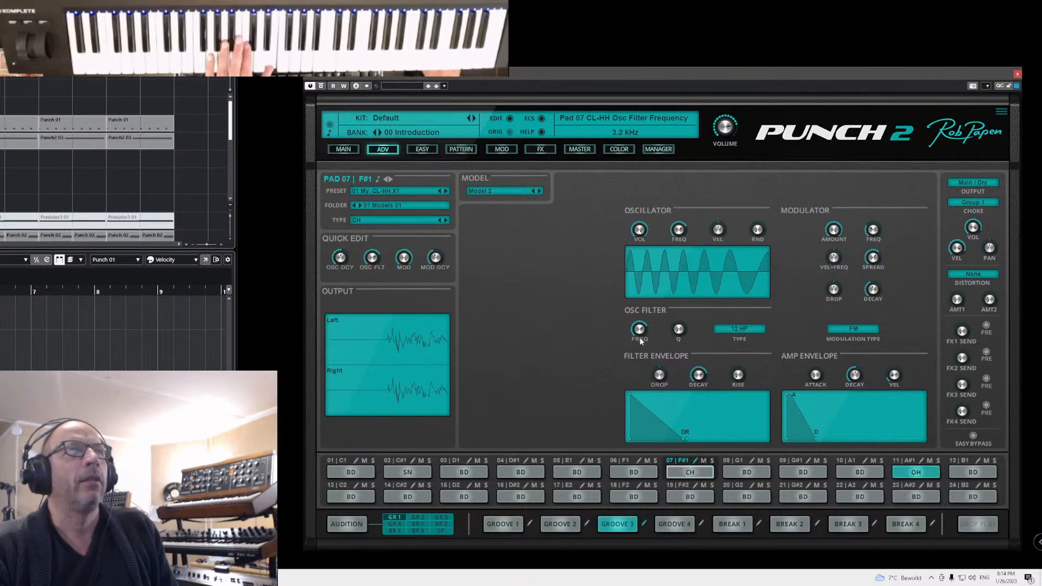
pyautogui.moveTo(640, 344); pyautogui.dragTo(642, 330)
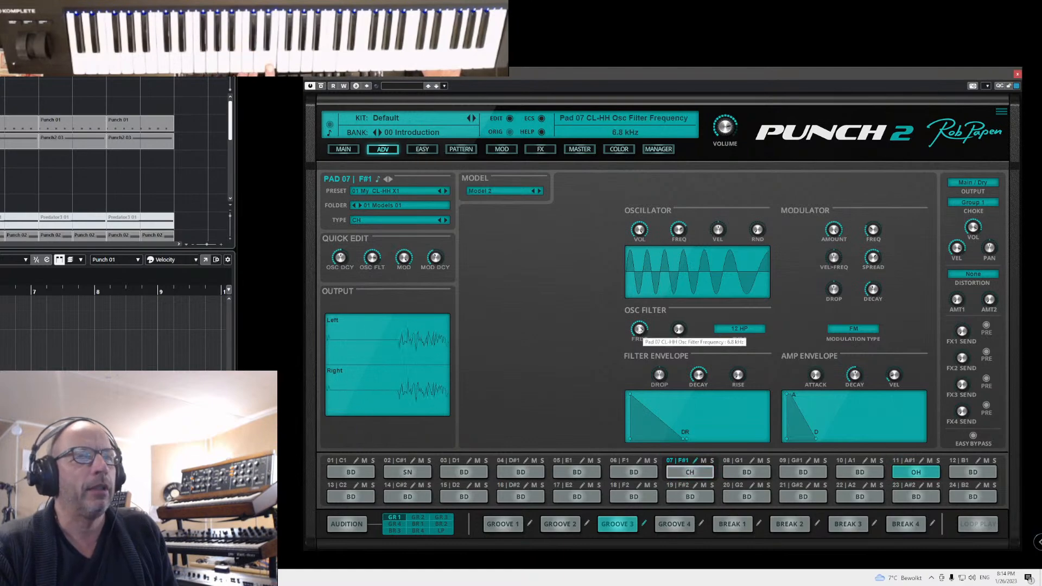
# - Try other filter frequency and synth decay settings on the Easy page, returning them to 0% and 100%
pyautogui.click(422, 149)
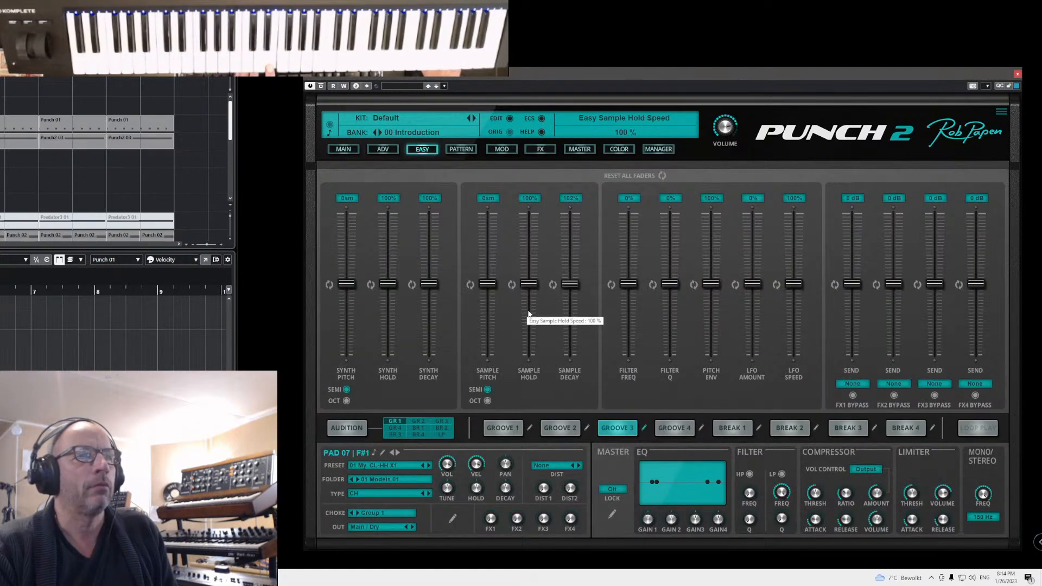
pyautogui.moveTo(628, 284); pyautogui.dragTo(631, 247)
pyautogui.click(628, 283)
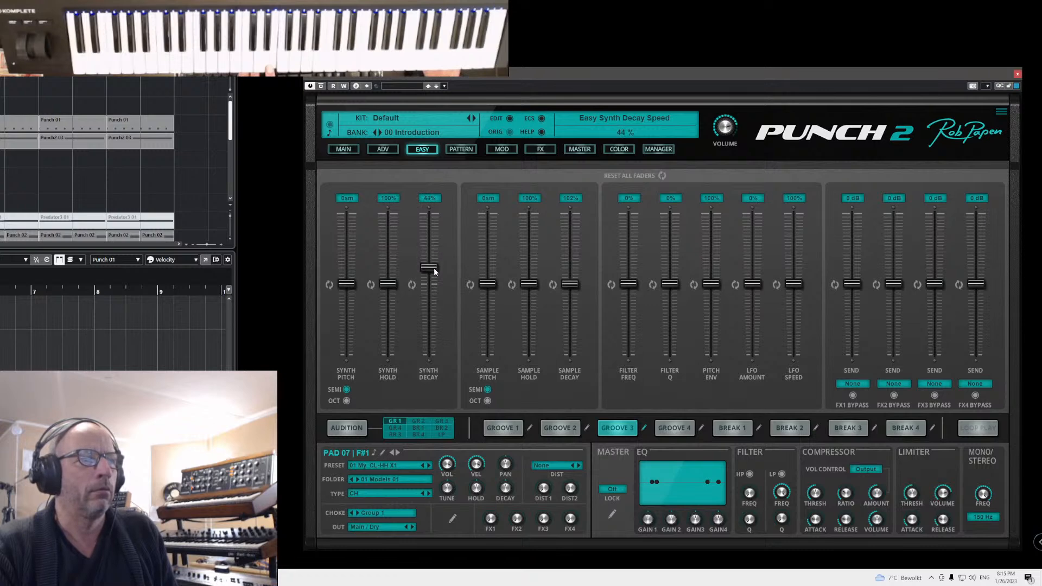
pyautogui.moveTo(431, 282); pyautogui.dragTo(426, 288)
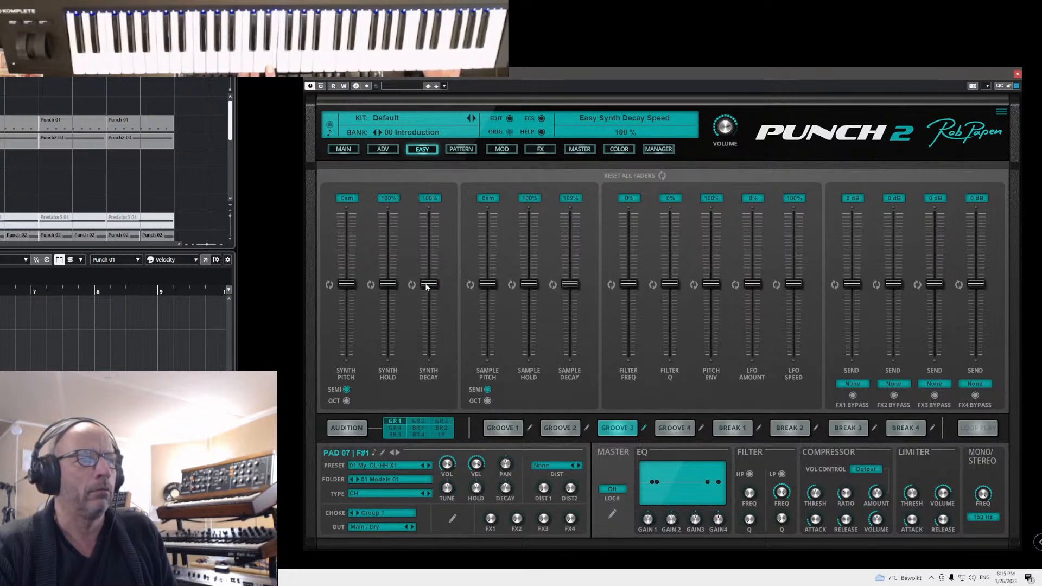
# - Reopen pad 07 for advanced editing and mute the open hi-hat on pad 11
pyautogui.click(342, 151)
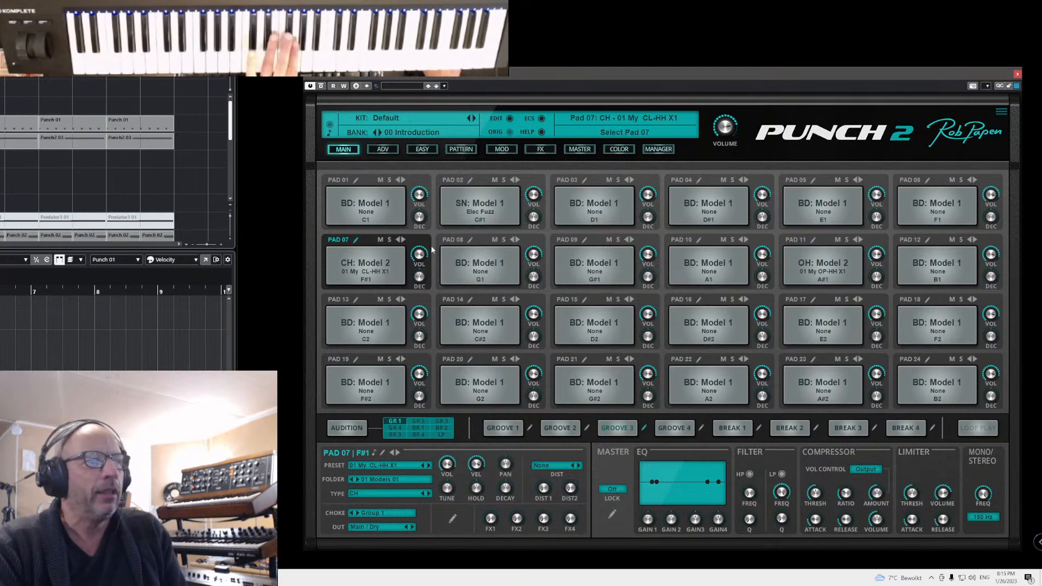
pyautogui.click(355, 240)
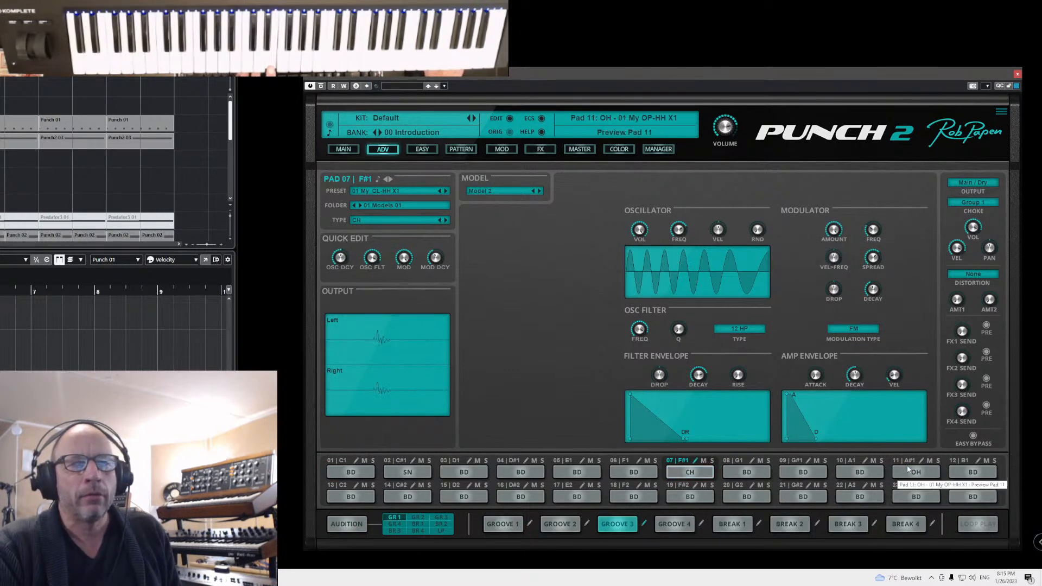
pyautogui.click(929, 462)
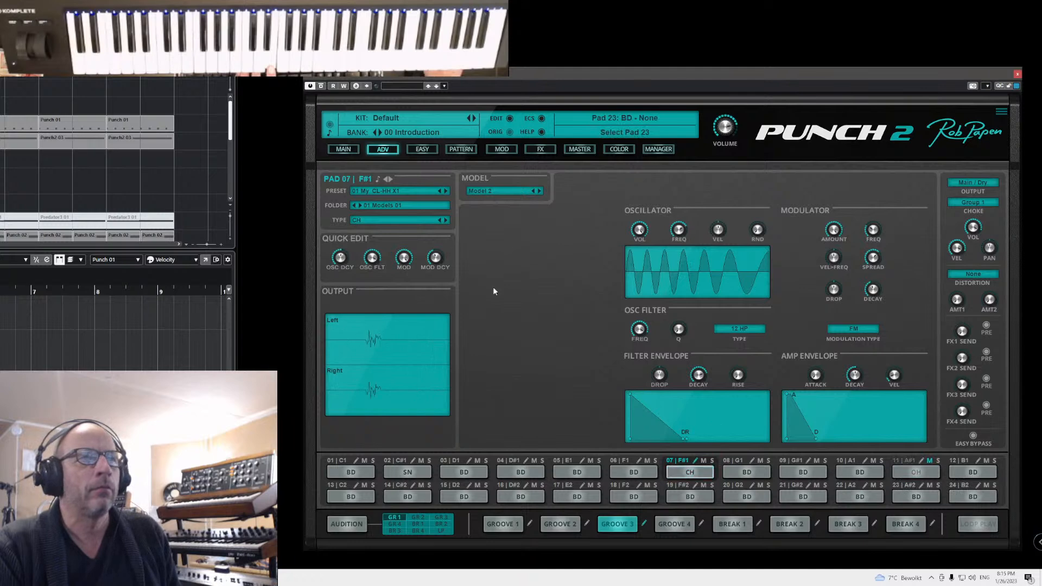
# - Audition pad 07's hi-hat presets in the 01 Models 01 folder one after another, from 01 My OP-HH X1 to Mike OP-HH 1
pyautogui.click(446, 192)
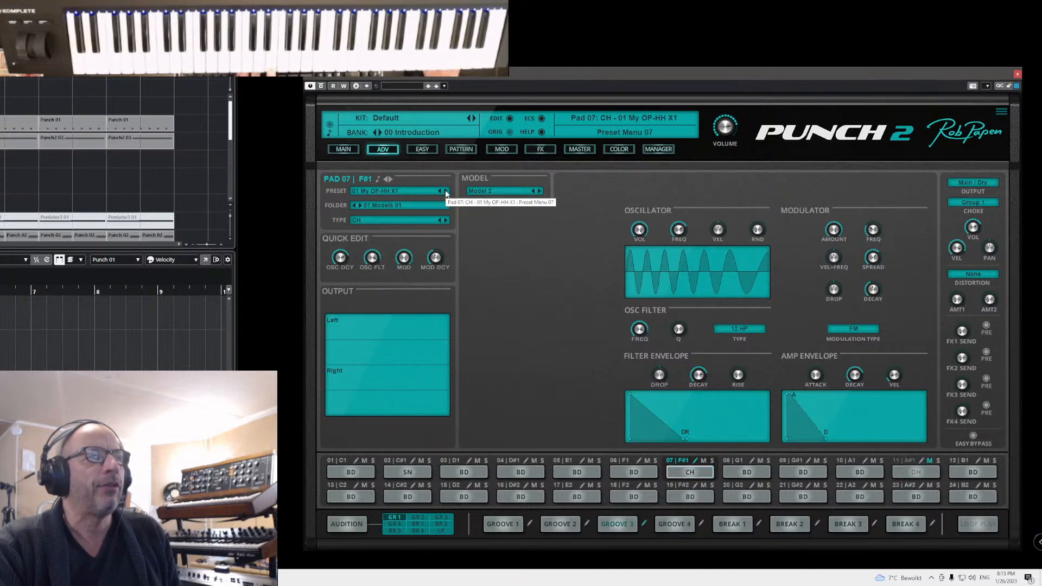
pyautogui.click(446, 191)
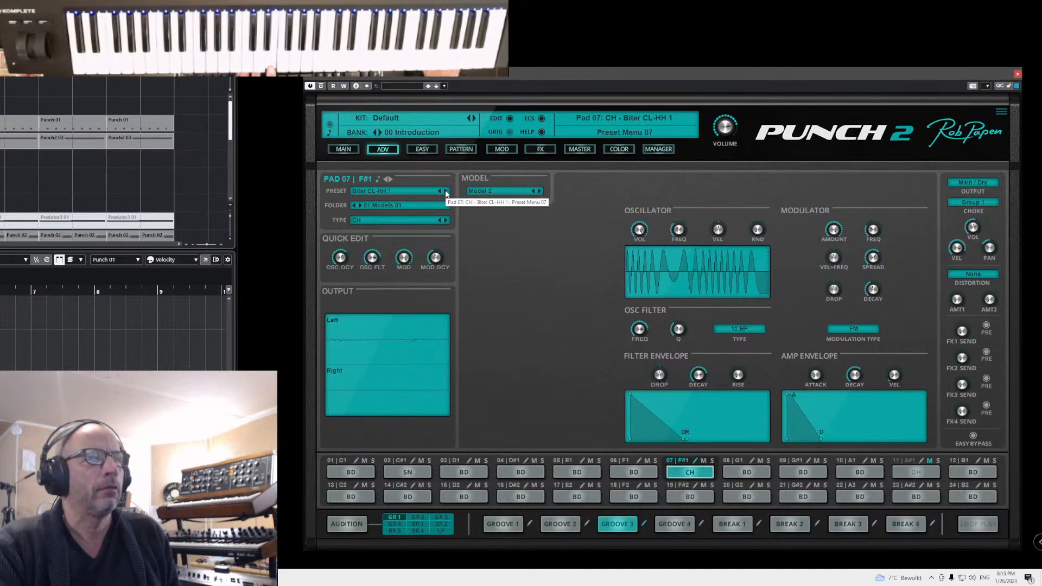
pyautogui.click(446, 192)
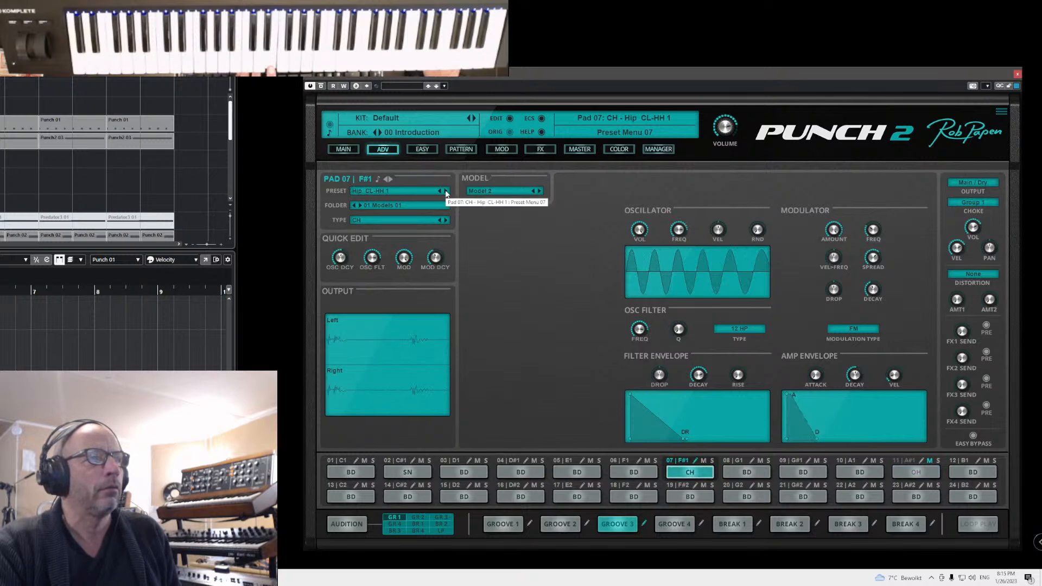
pyautogui.click(446, 192)
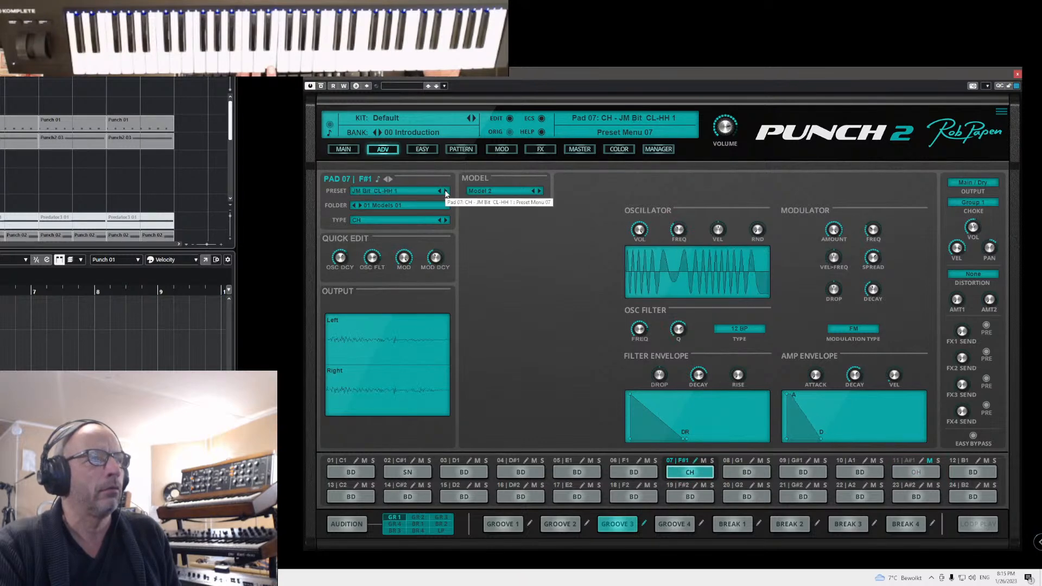
pyautogui.click(446, 192)
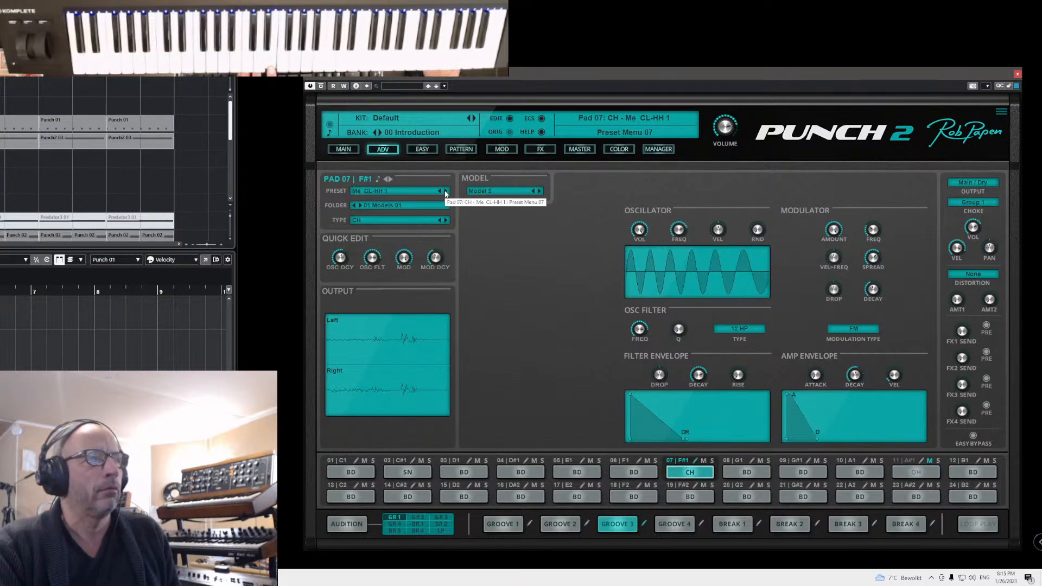
pyautogui.click(446, 192)
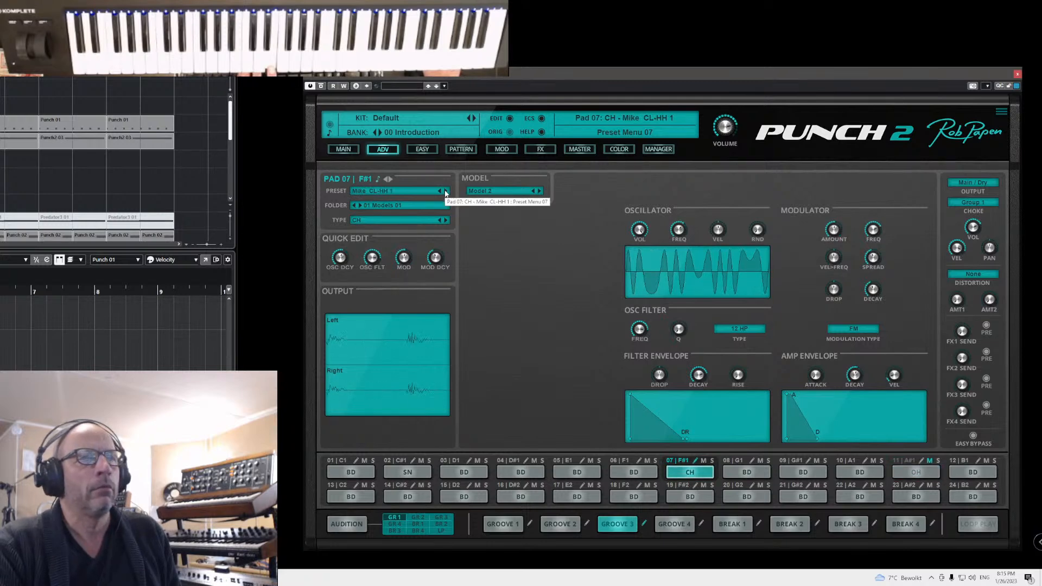
pyautogui.click(445, 192)
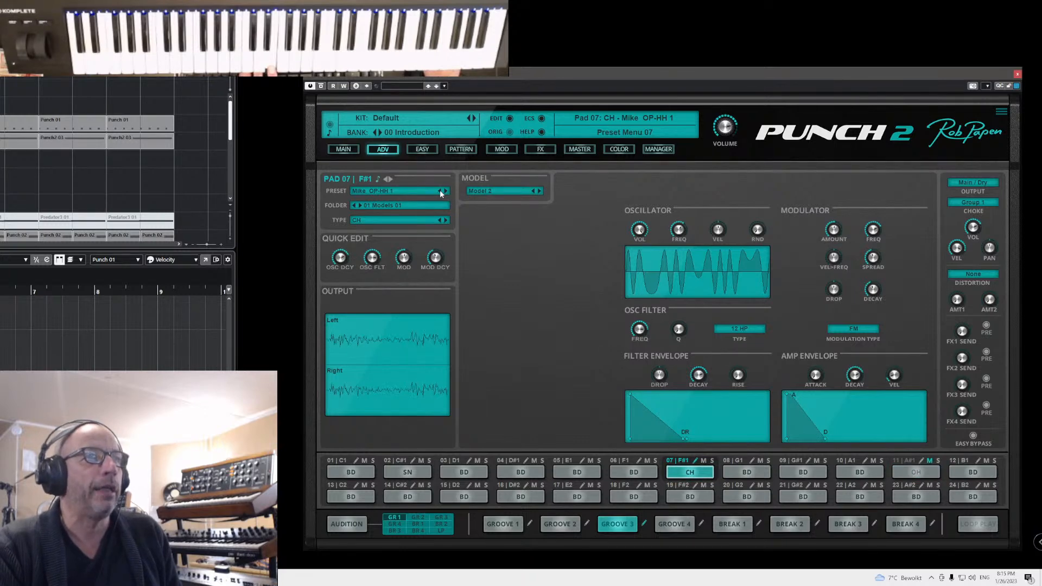
pyautogui.click(440, 191)
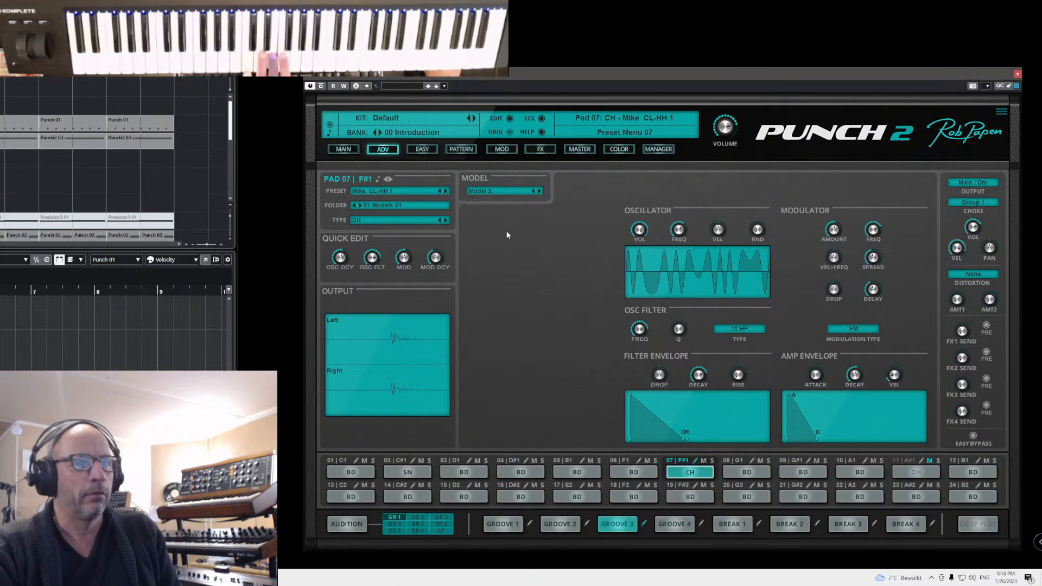
pyautogui.click(446, 192)
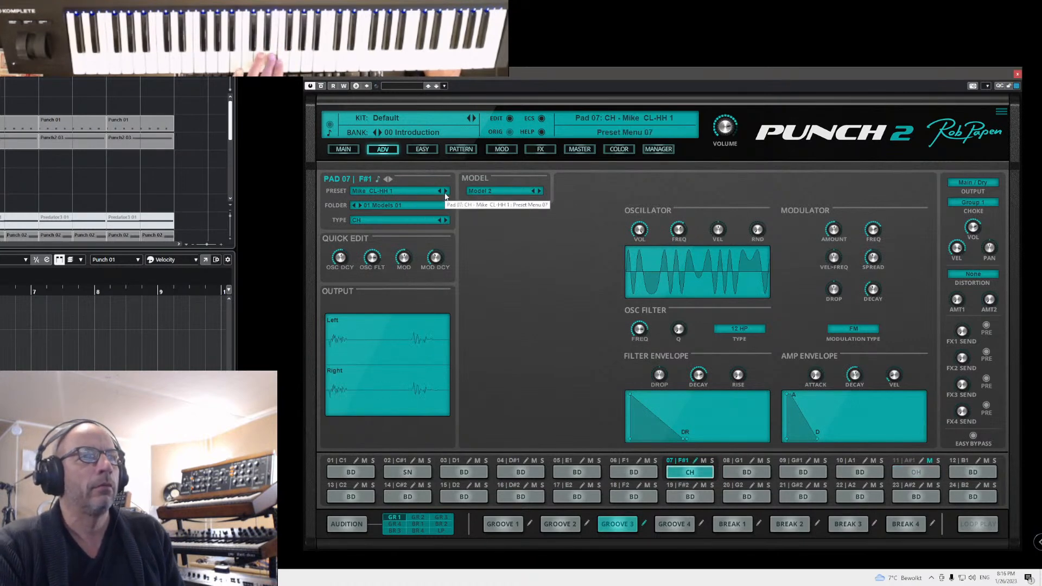
# - Load the Model 1 CL-HH 1 preset from the 01 Models 01 folder onto pad 07
pyautogui.click(394, 205)
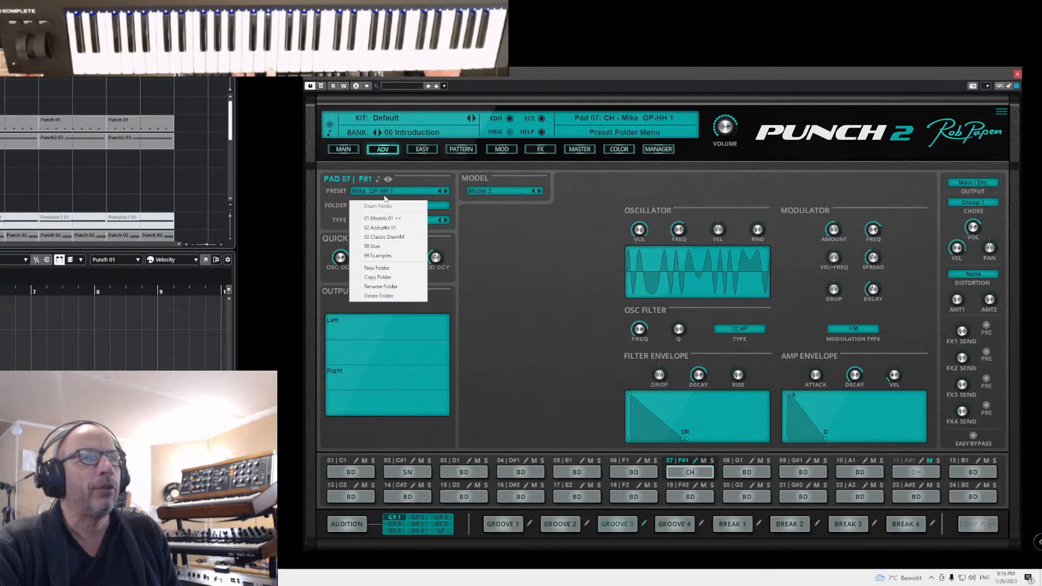
pyautogui.click(383, 193)
pyautogui.moveTo(385, 206)
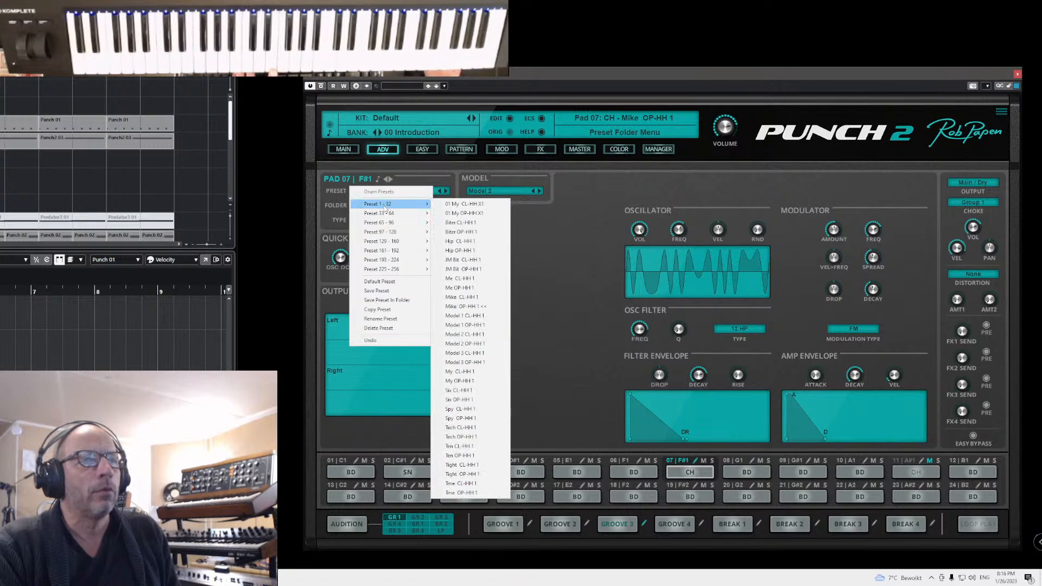
pyautogui.click(461, 317)
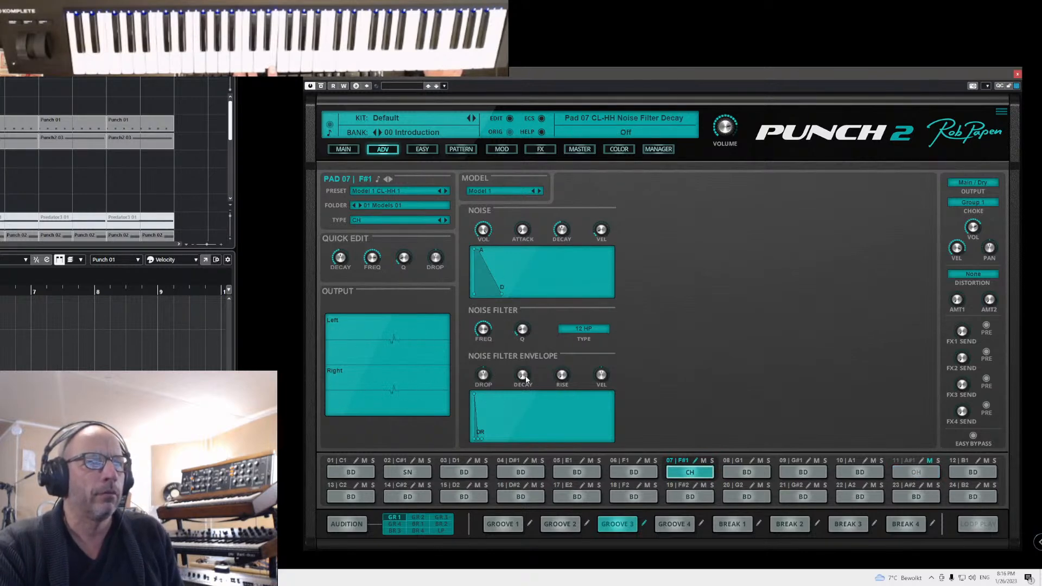
# - Shape pad 07's closed hi-hat noise by adjusting its filter envelope decay, filter frequency and noise amp decay
pyautogui.moveTo(528, 371); pyautogui.dragTo(528, 367)
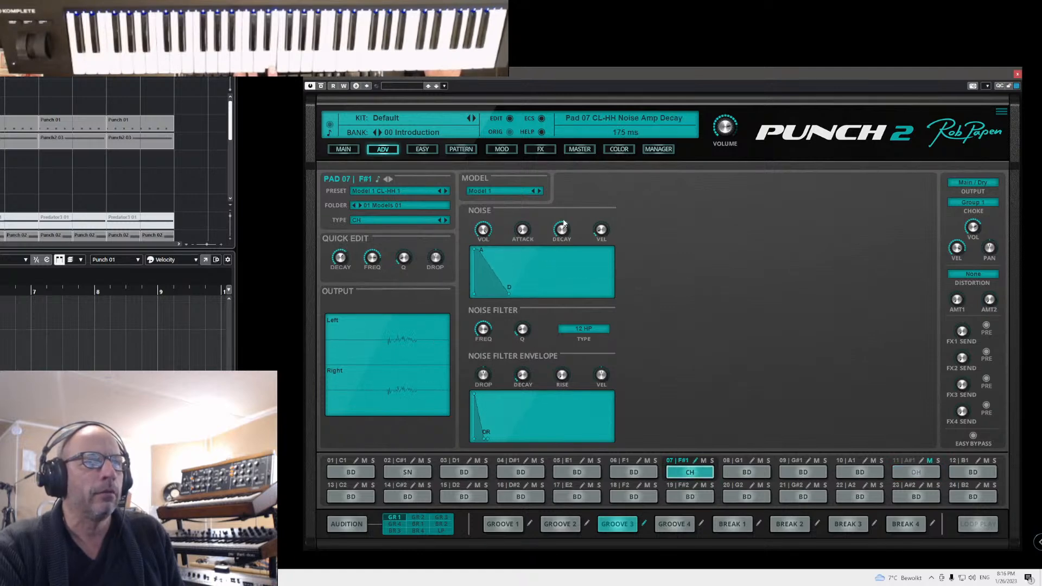
pyautogui.scroll(3, 563, 226)
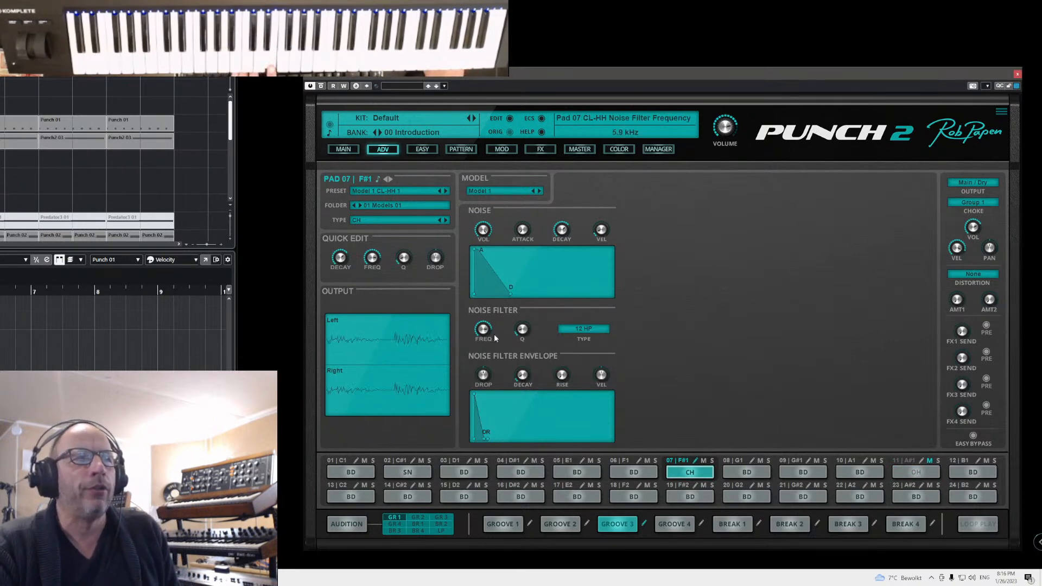
pyautogui.moveTo(493, 333)
pyautogui.mouseDown()
pyautogui.moveTo(491, 344)
pyautogui.moveTo(492, 334)
pyautogui.mouseUp()
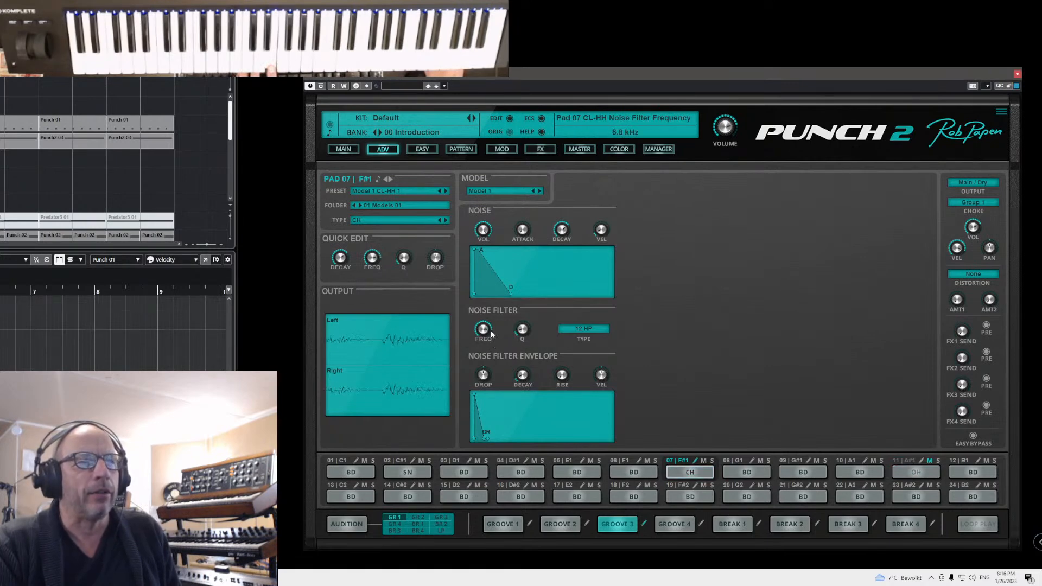
pyautogui.moveTo(513, 294); pyautogui.dragTo(503, 294)
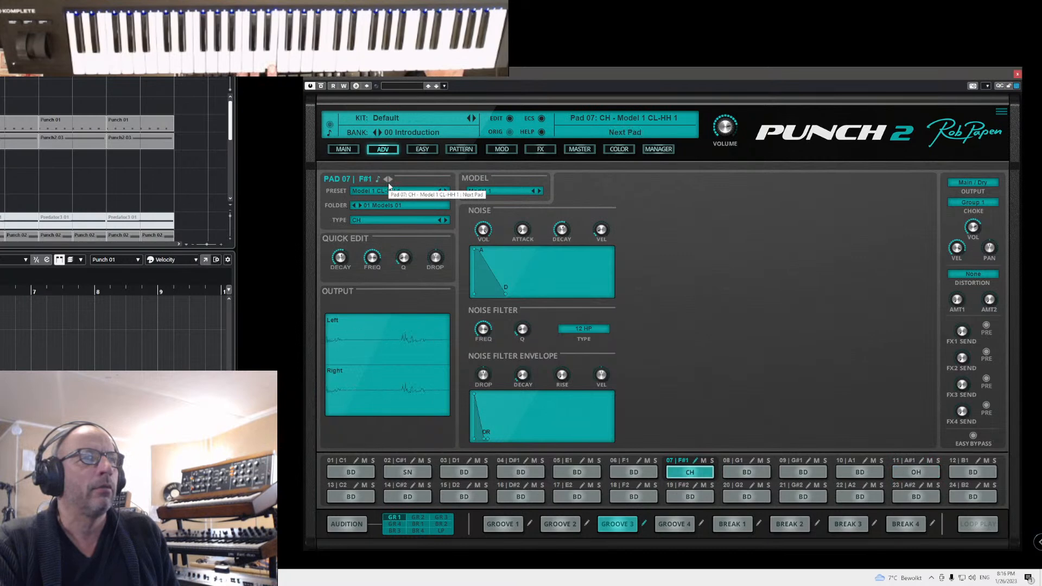
# - Open pad 11 for advanced editing and load the Model 1 OP-HH 1 preset
pyautogui.click(921, 462)
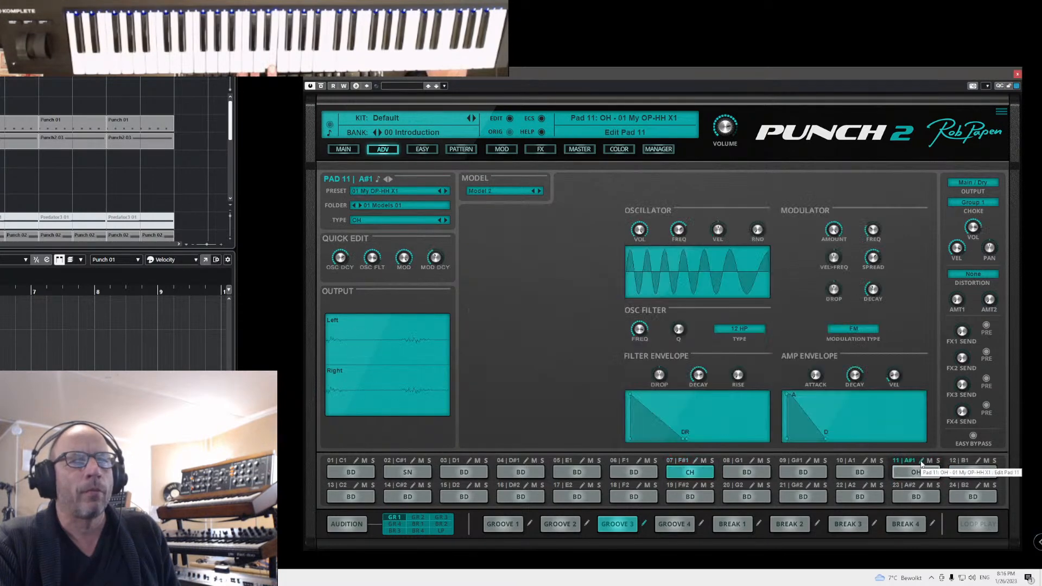
pyautogui.click(404, 191)
pyautogui.moveTo(412, 205)
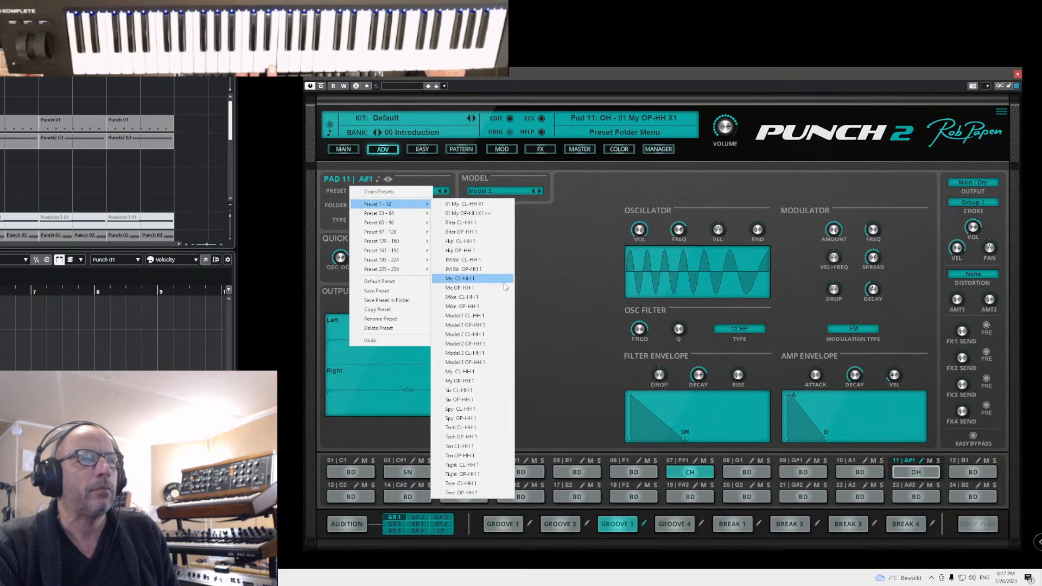
pyautogui.click(478, 325)
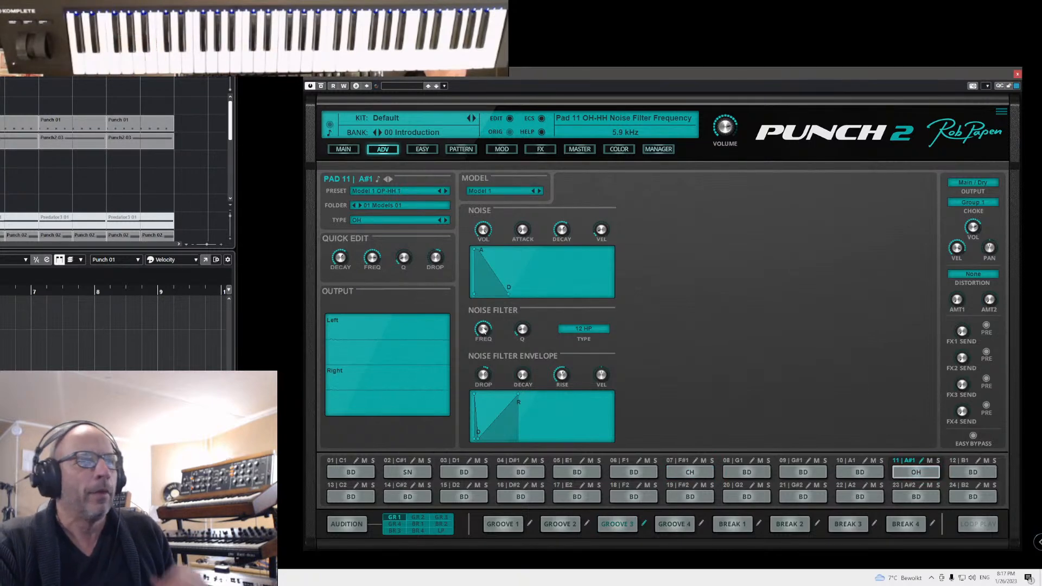
# - Compare pad 11's hi-hat models by switching between HH Model 01 and HH Model 02, ending on Model 3
pyautogui.click(493, 193)
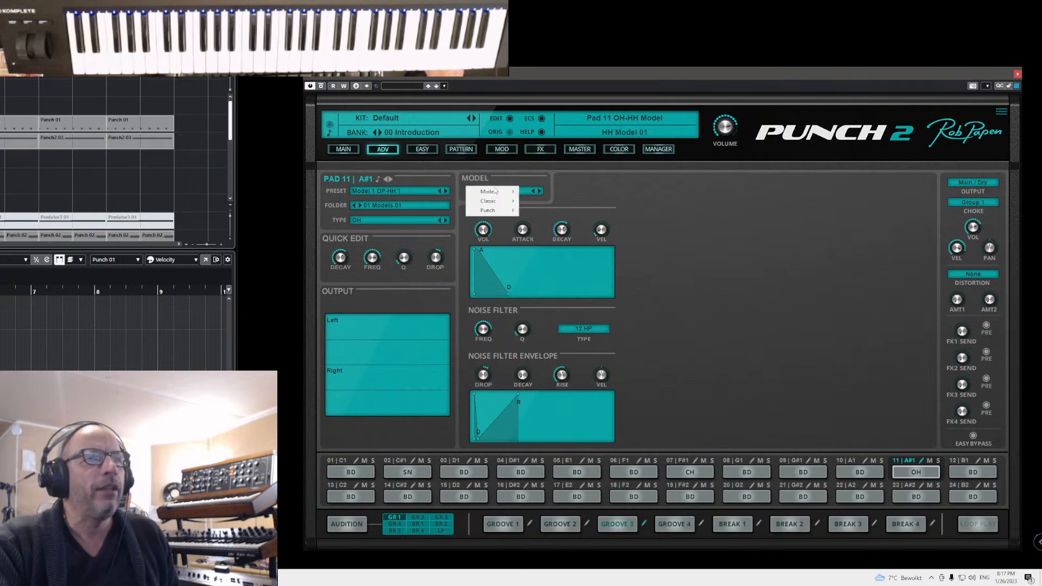
pyautogui.moveTo(496, 192)
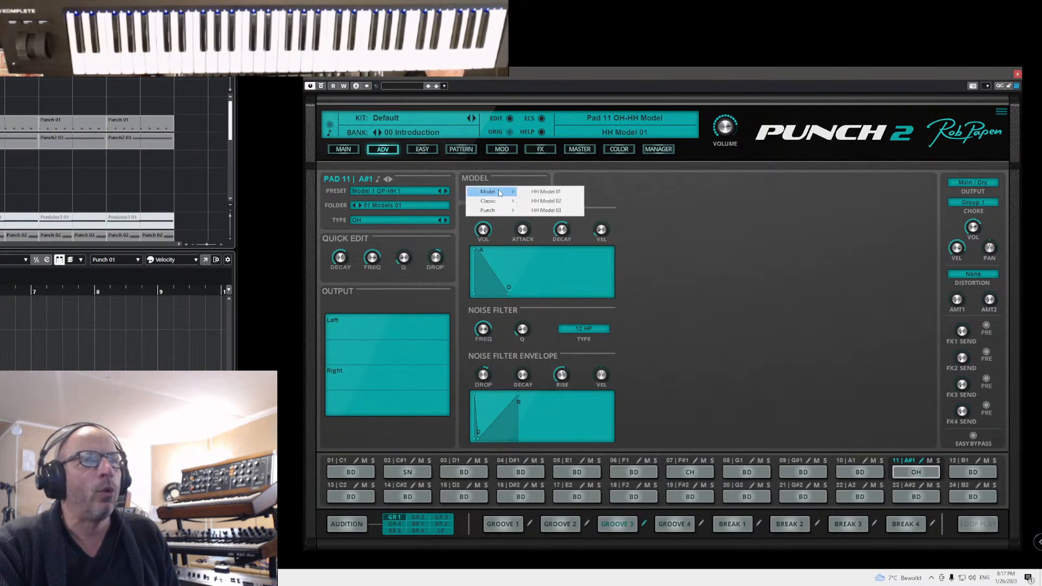
pyautogui.click(546, 195)
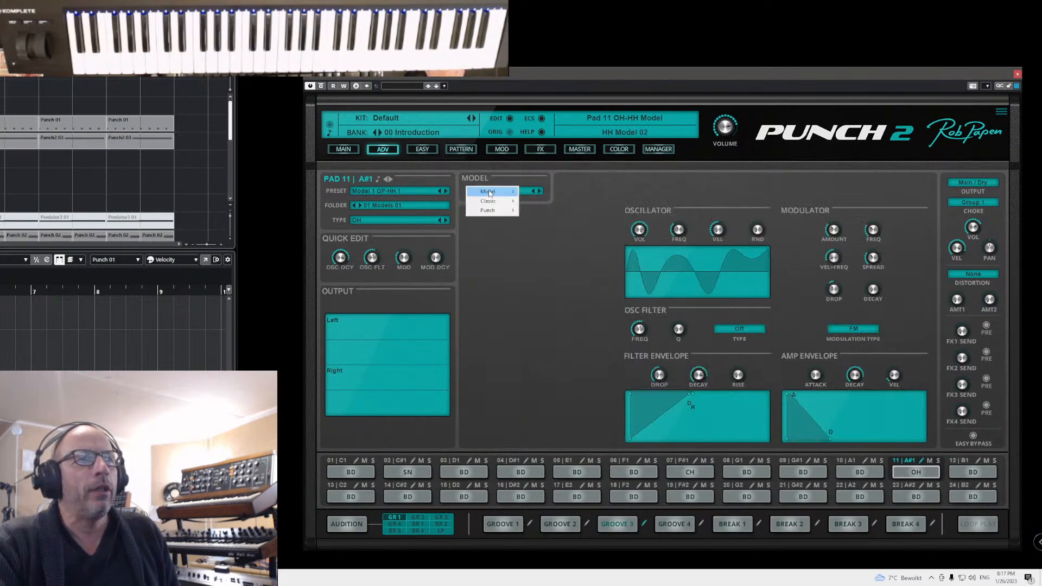
pyautogui.moveTo(489, 193)
pyautogui.click(545, 192)
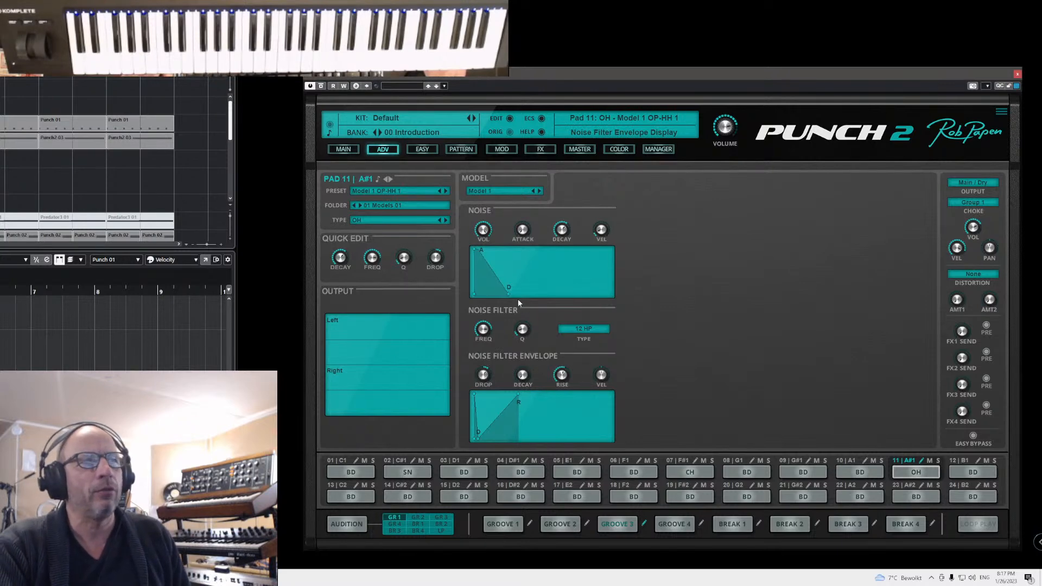
pyautogui.click(541, 191)
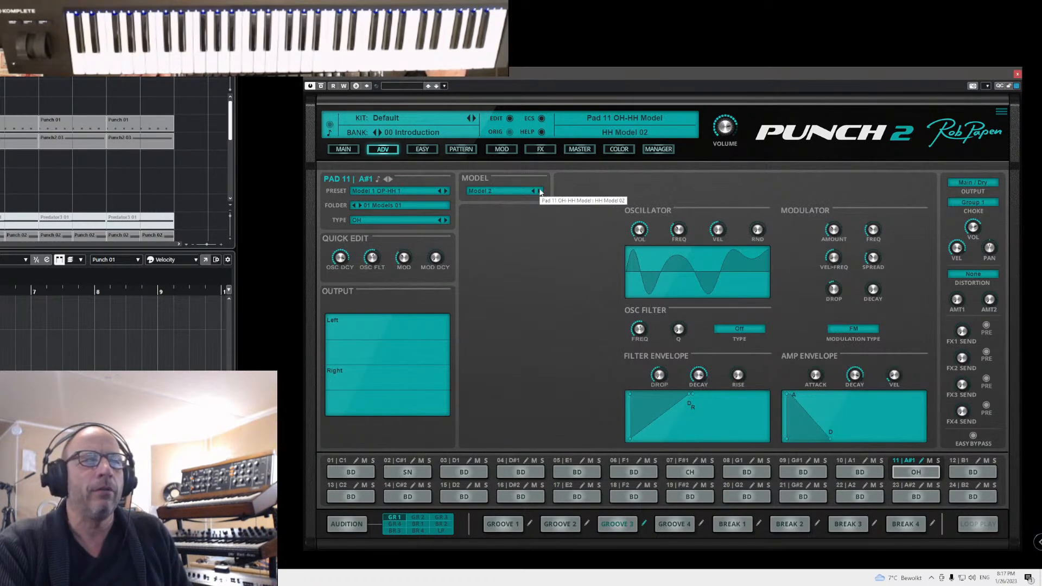
pyautogui.click(540, 192)
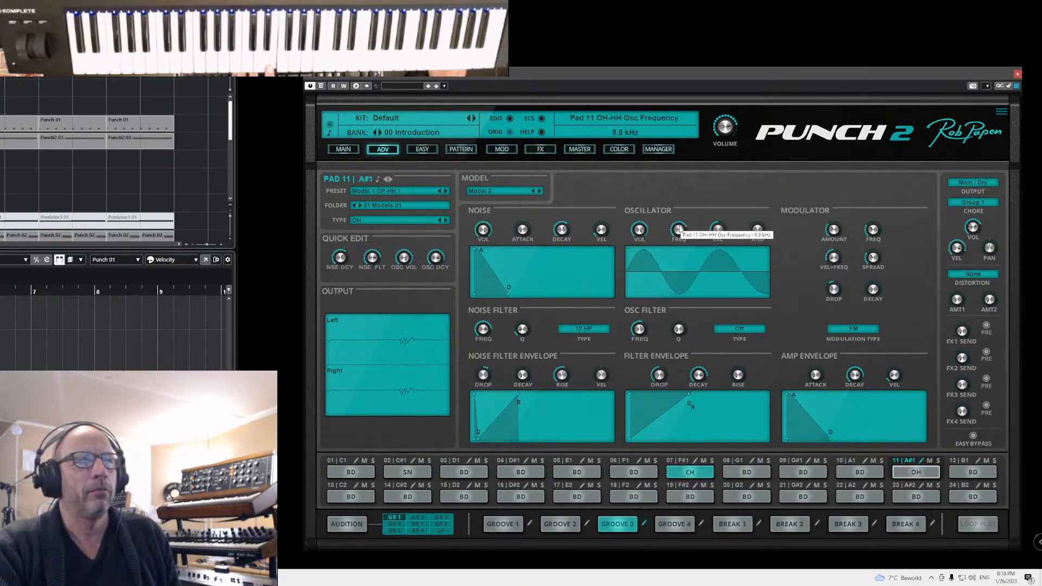
# - Change pad 11's type to Tom and compare Tom Model 01 with Tom Model 02, ending on Model 2
pyautogui.click(377, 221)
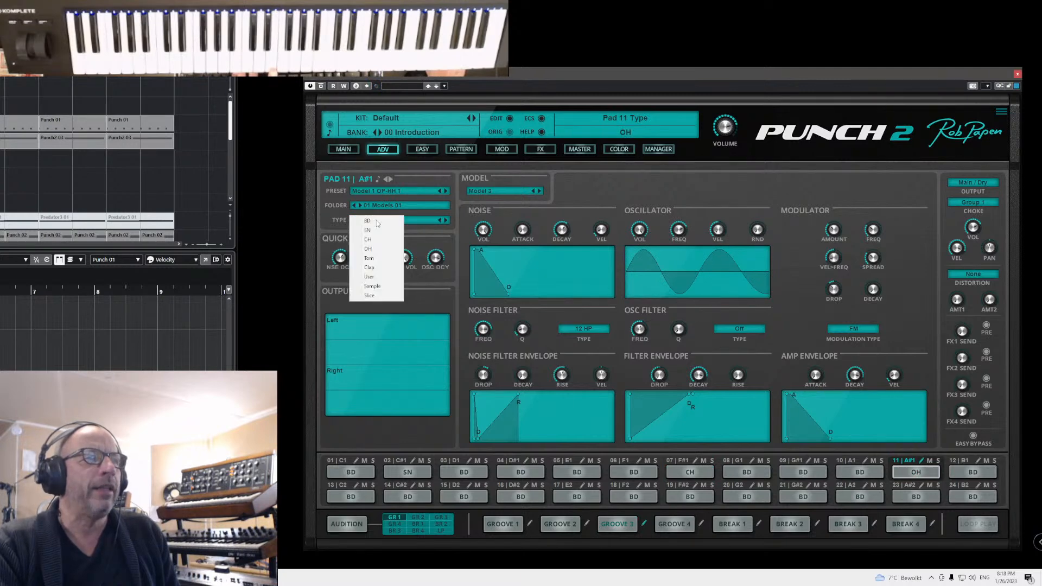
pyautogui.click(375, 259)
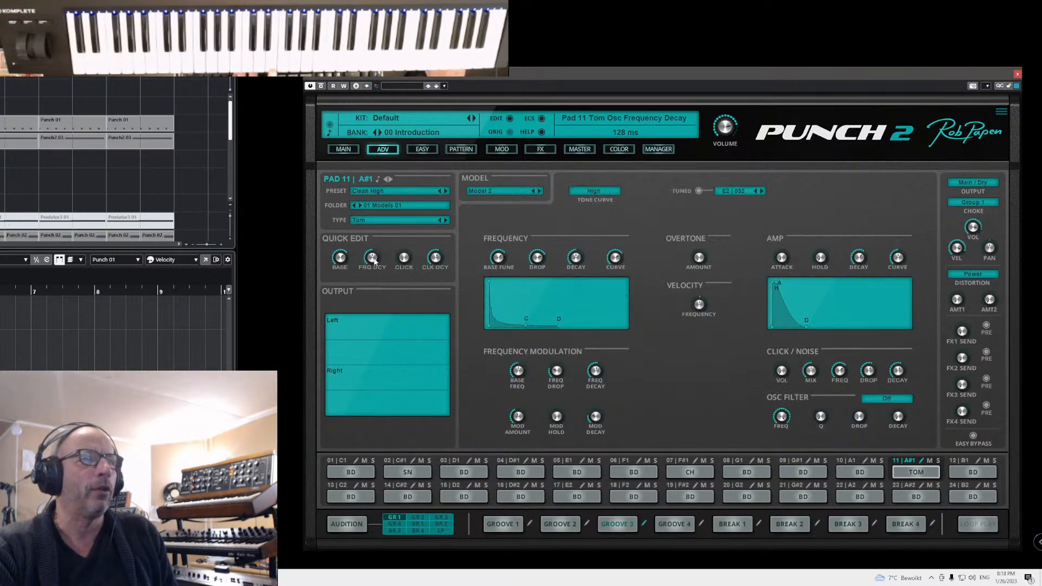
pyautogui.click(496, 191)
pyautogui.moveTo(488, 192)
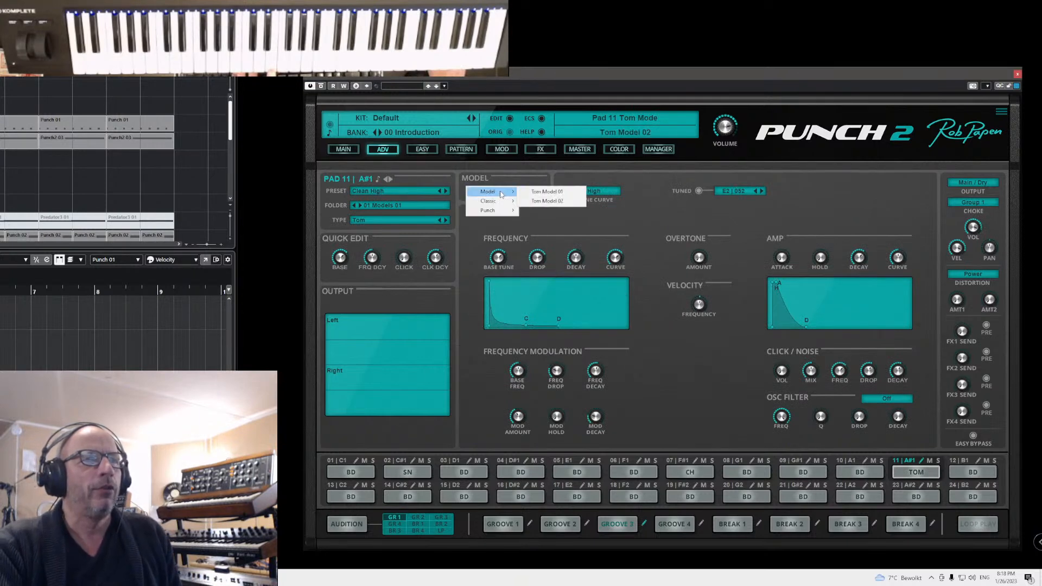
pyautogui.click(540, 195)
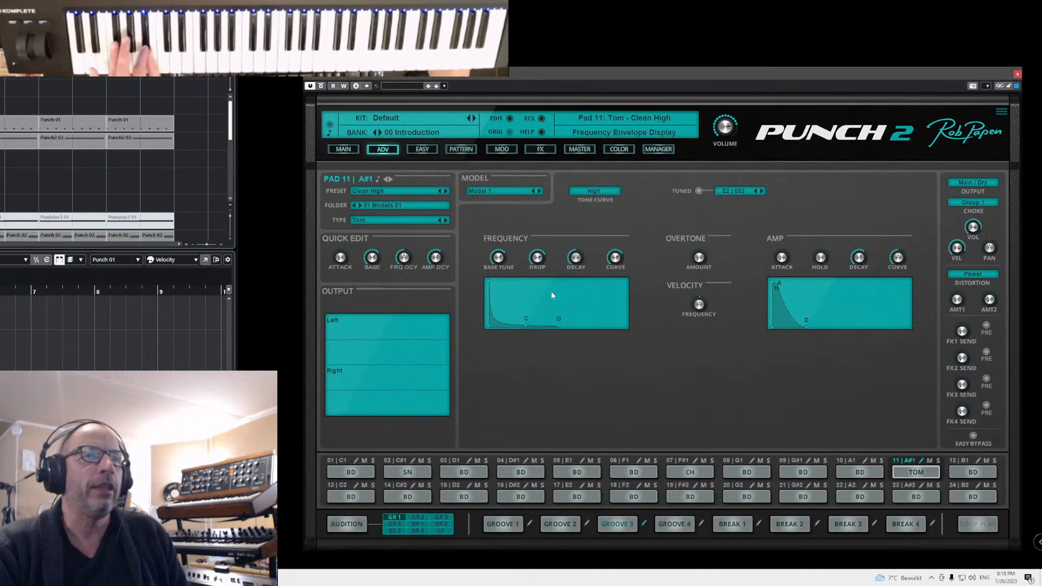
pyautogui.click(540, 191)
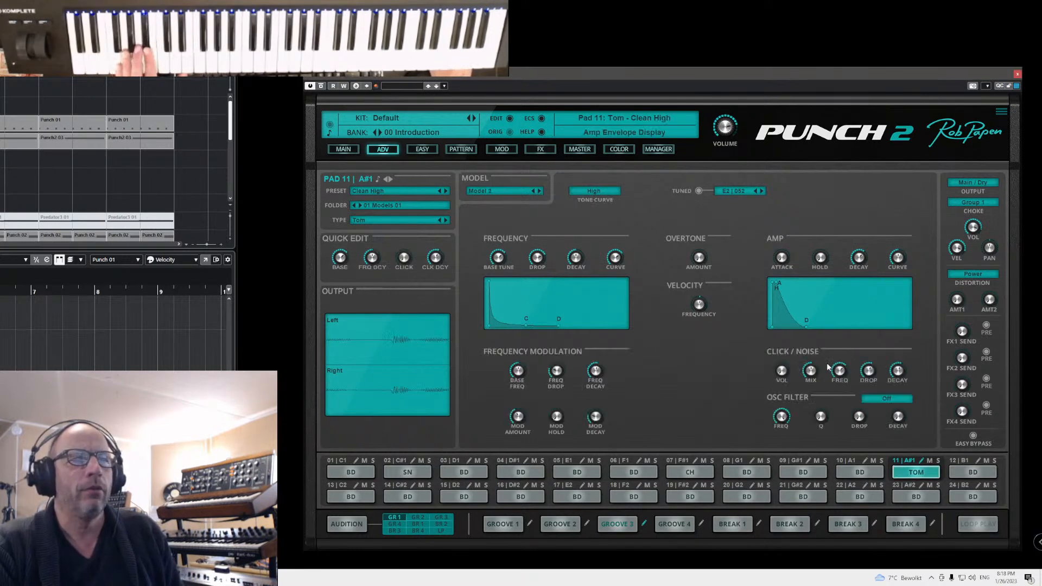
# - Set pad 11's tom oscillator filter type to 12 BP and try its click frequency, filter decay and base tune controls
pyautogui.click(894, 399)
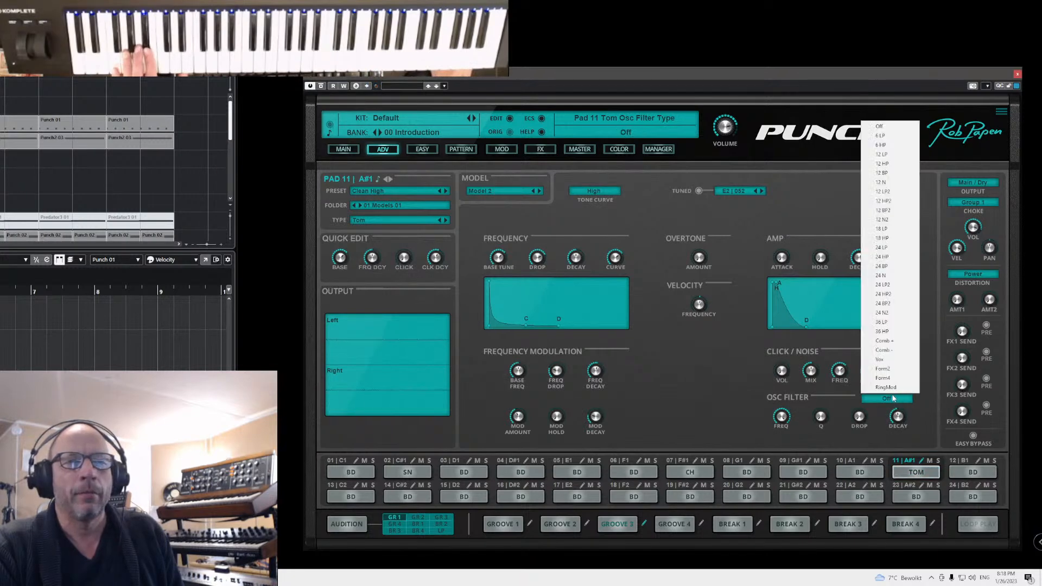
pyautogui.click(884, 172)
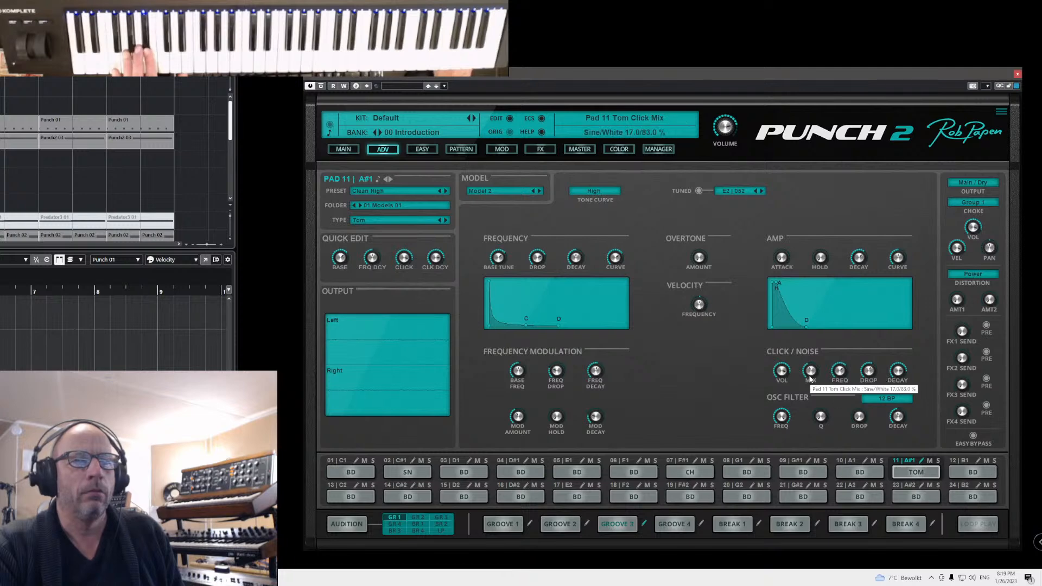
pyautogui.moveTo(840, 371); pyautogui.dragTo(841, 375)
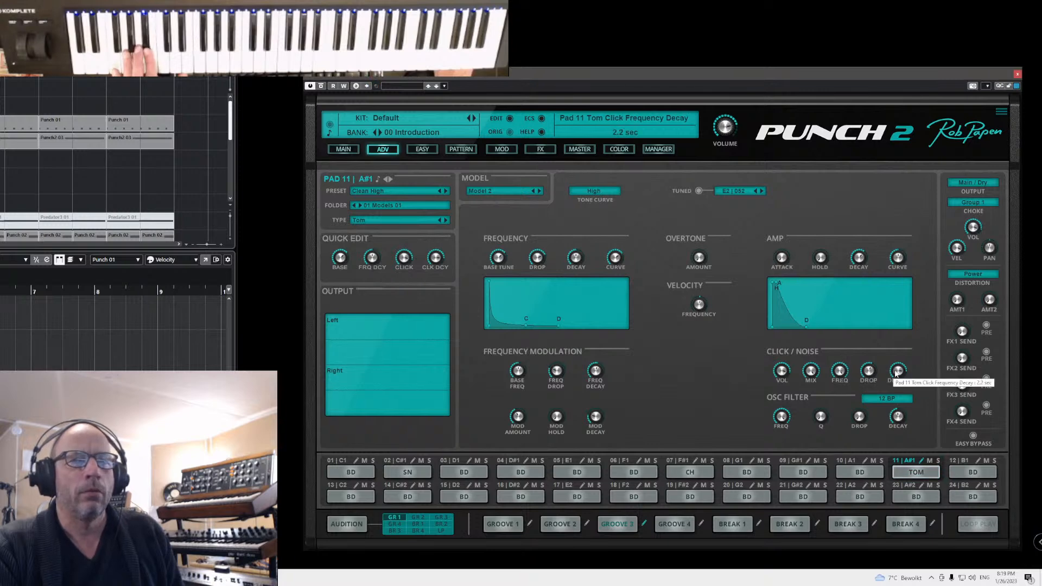
pyautogui.moveTo(898, 416); pyautogui.dragTo(899, 417)
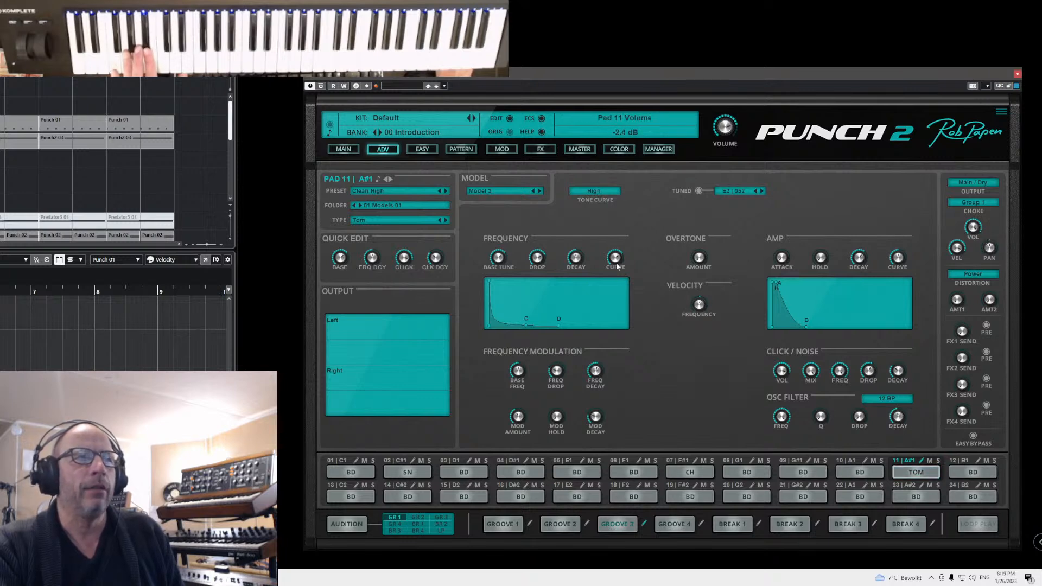
pyautogui.moveTo(500, 262); pyautogui.dragTo(508, 274)
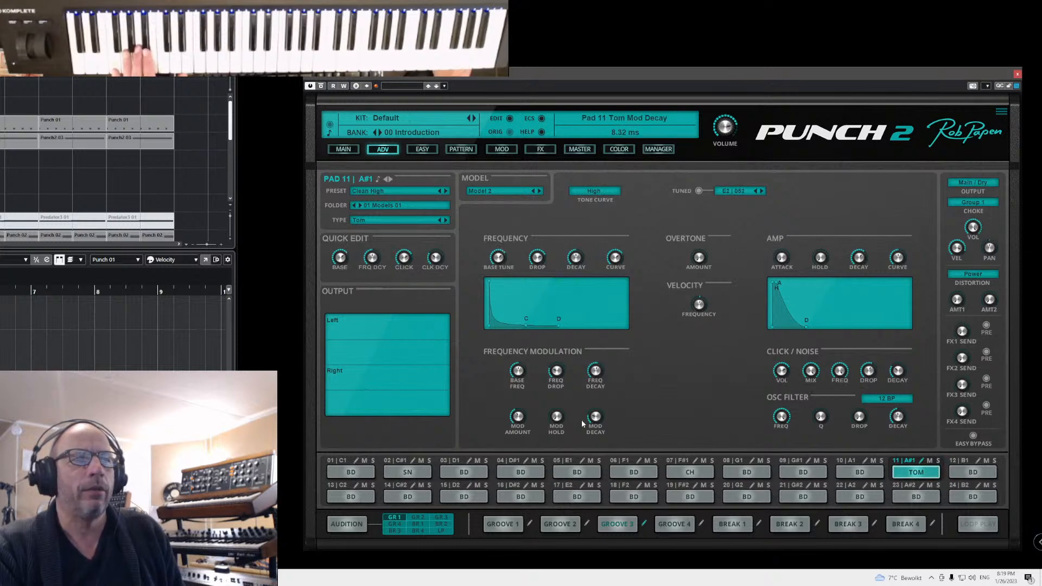
# - Try lowering pad 11's click volume, raising the tom overtone amount and adjusting the base tune
pyautogui.moveTo(783, 372); pyautogui.dragTo(791, 415)
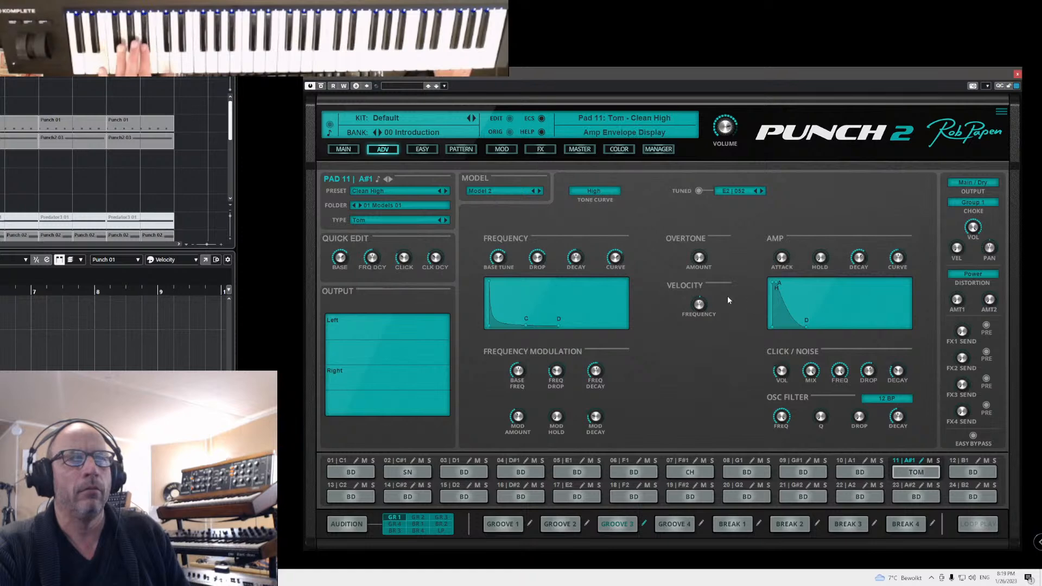
pyautogui.moveTo(704, 260); pyautogui.dragTo(706, 225)
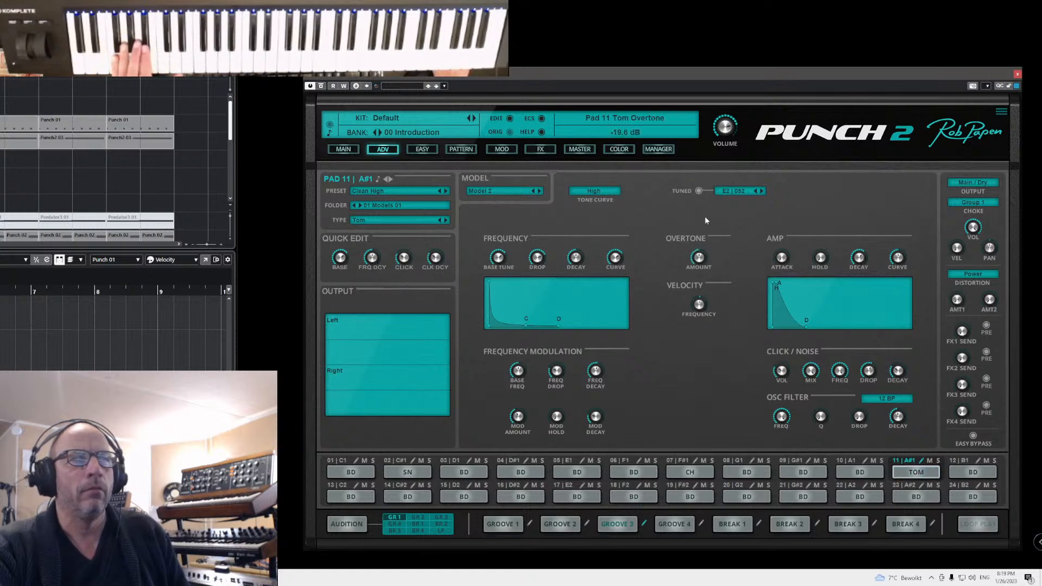
pyautogui.moveTo(501, 268)
pyautogui.mouseDown()
pyautogui.moveTo(503, 292)
pyautogui.moveTo(507, 267)
pyautogui.mouseUp()
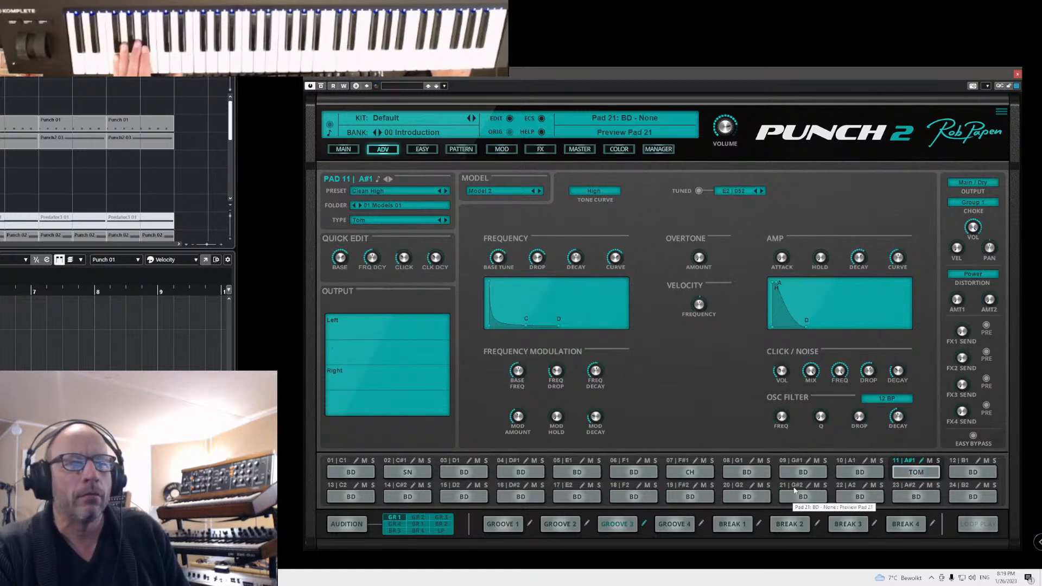
# - Turn pad 11's oscillator filter off and try different click/noise decay and white/pink mix settings
pyautogui.click(868, 400)
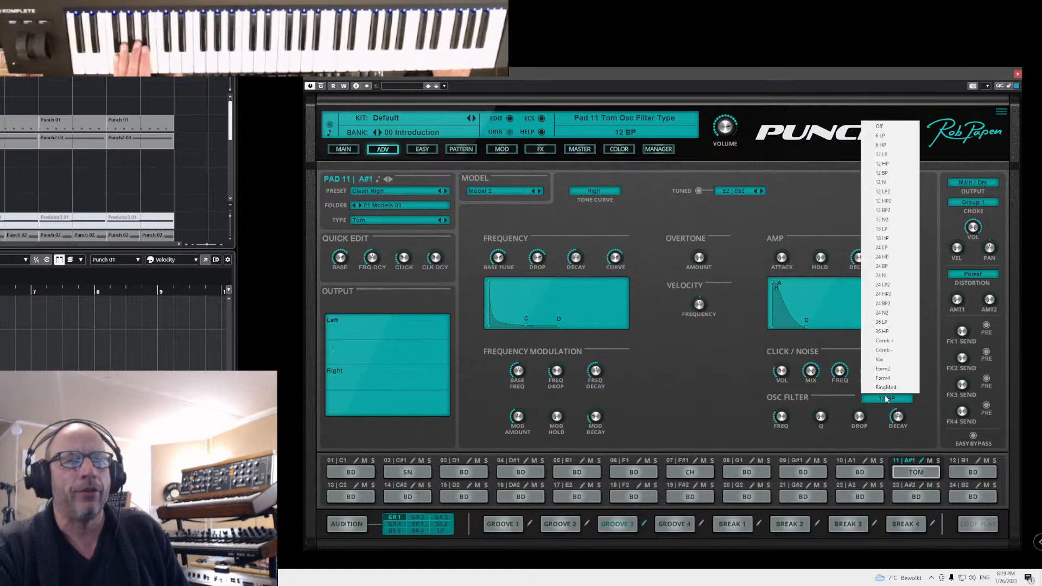
pyautogui.click(875, 126)
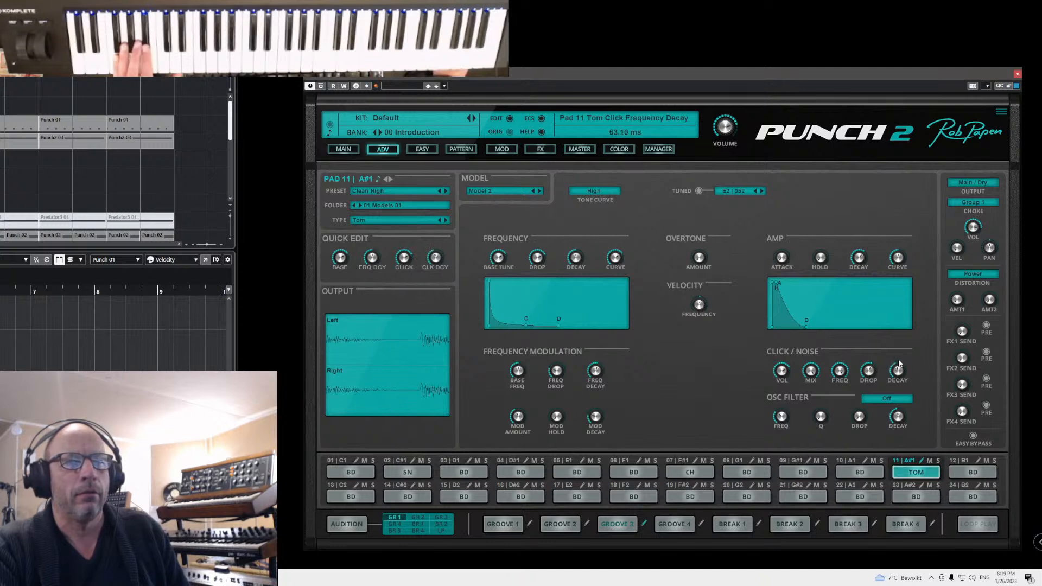
pyautogui.moveTo(899, 365); pyautogui.dragTo(900, 357)
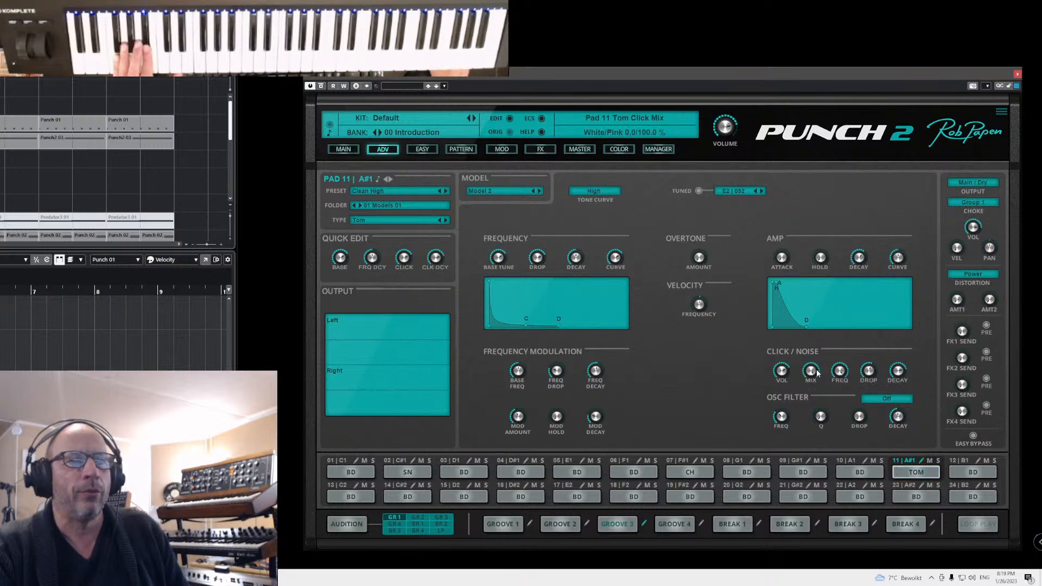
pyautogui.moveTo(812, 373); pyautogui.dragTo(814, 388)
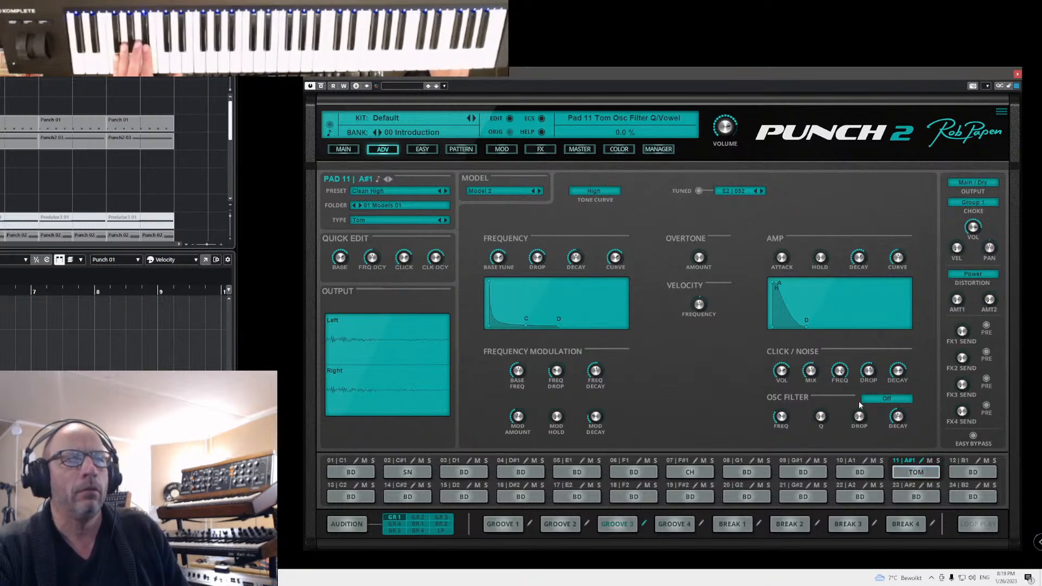
pyautogui.moveTo(899, 371); pyautogui.dragTo(907, 411)
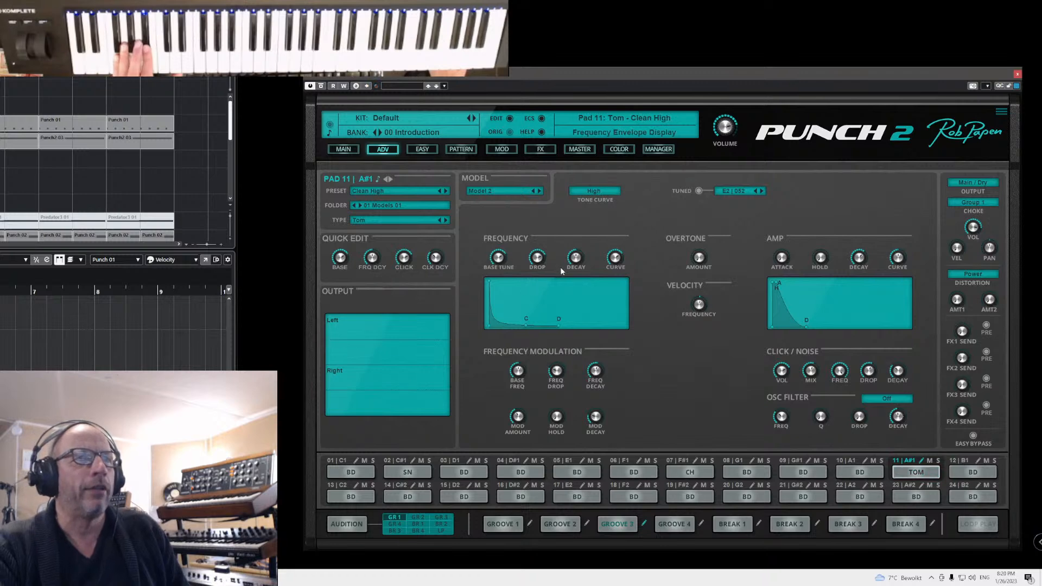
# - Set pad 11's tom oscillator frequency decay to 111 ms and its base frequency to about 170 Hz
pyautogui.moveTo(576, 255); pyautogui.dragTo(577, 261)
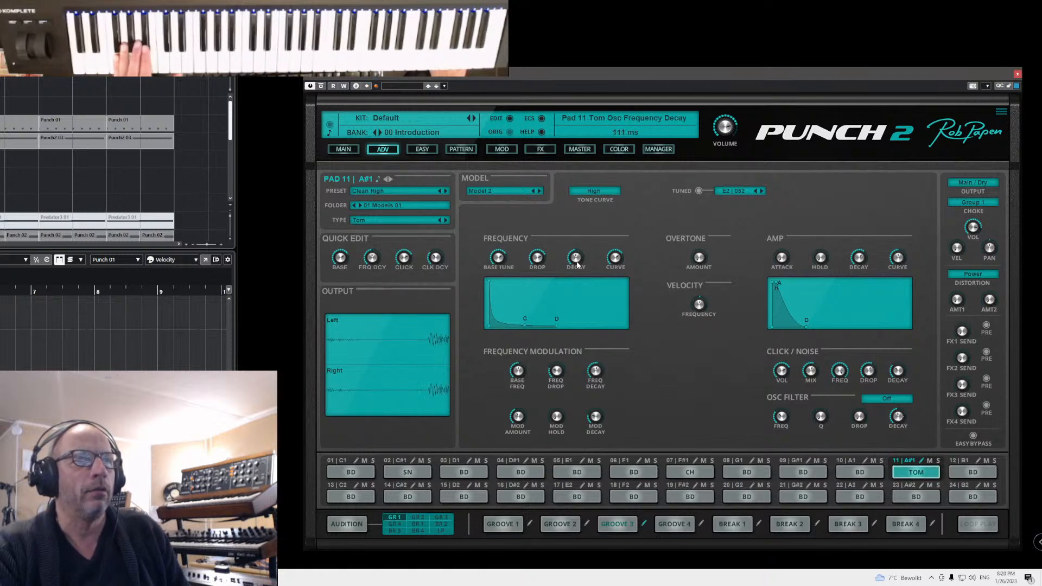
pyautogui.moveTo(498, 257); pyautogui.dragTo(502, 274)
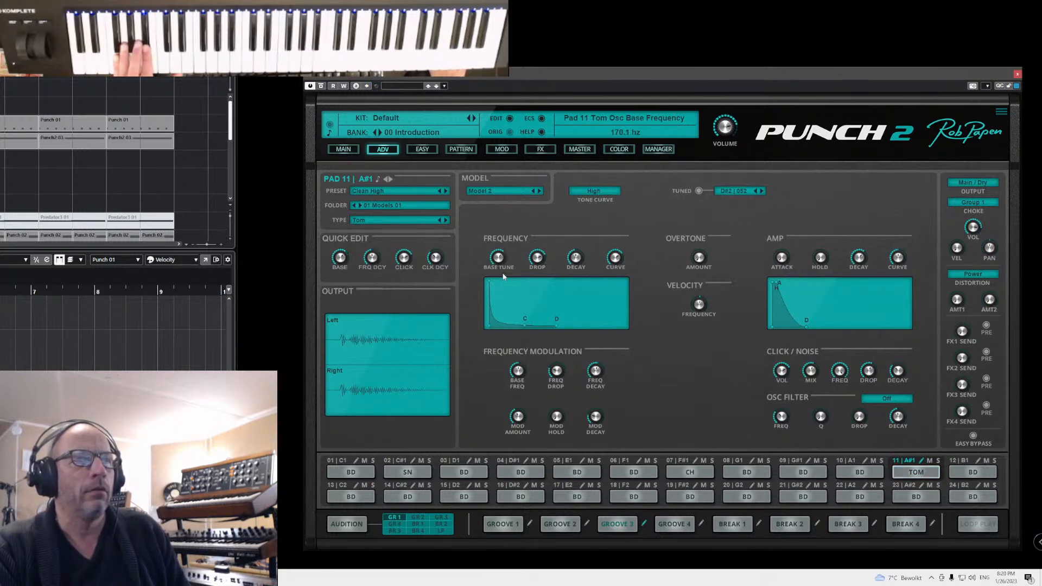
# - Adjust pad 11's frequency modulation with a 218 ms frequency decay and 120 ms mod hold, trying a 90% mod amount
pyautogui.moveTo(556, 356)
pyautogui.moveTo(602, 369)
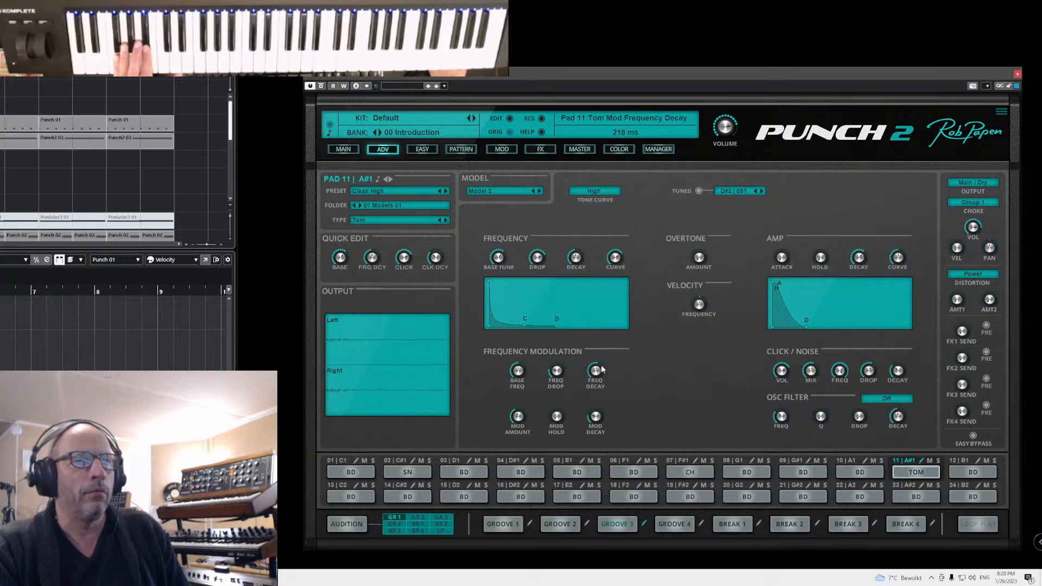
pyautogui.moveTo(525, 369)
pyautogui.moveTo(520, 419)
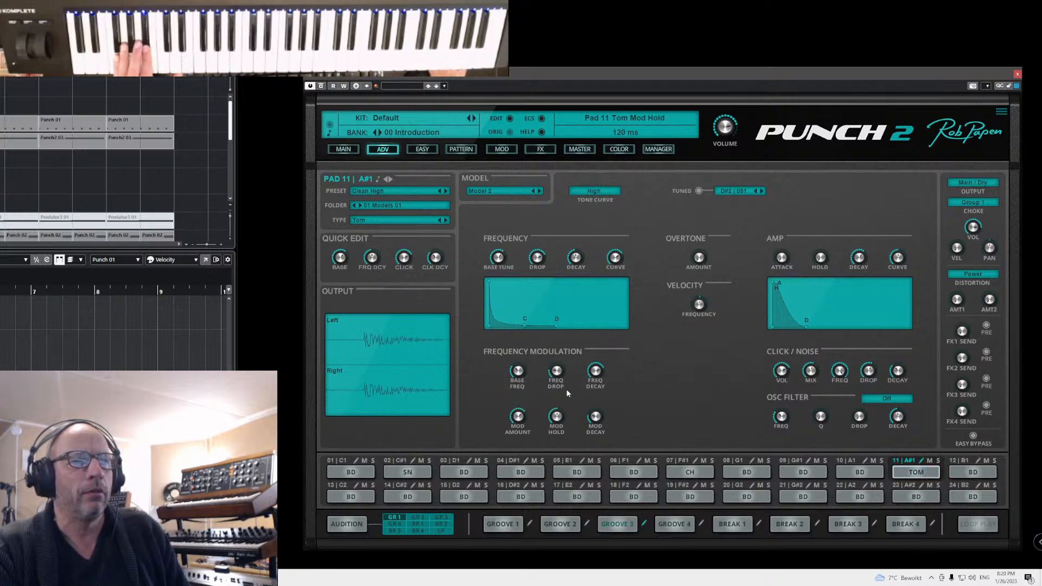
pyautogui.moveTo(559, 427)
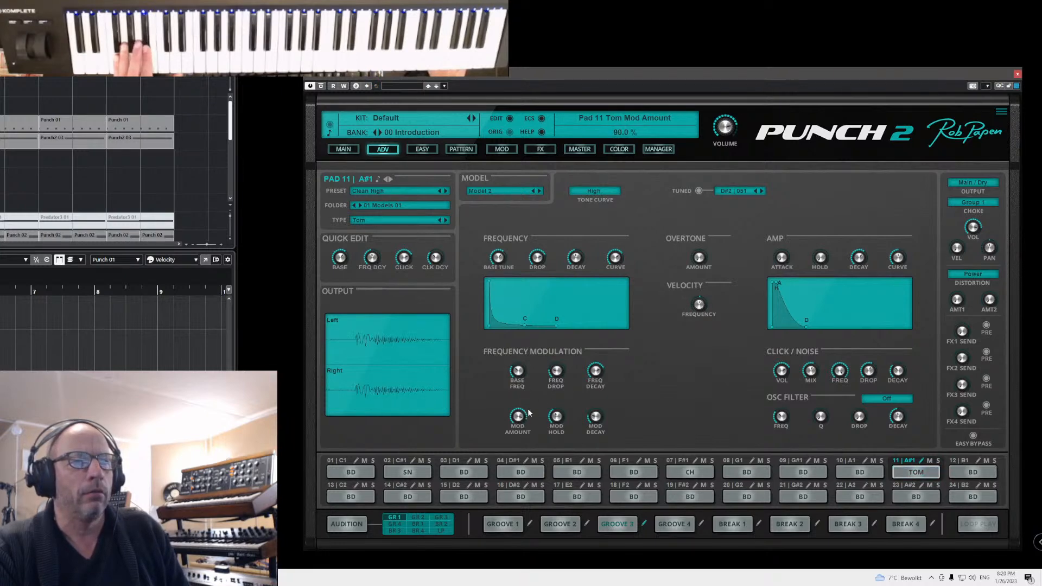
pyautogui.moveTo(595, 420)
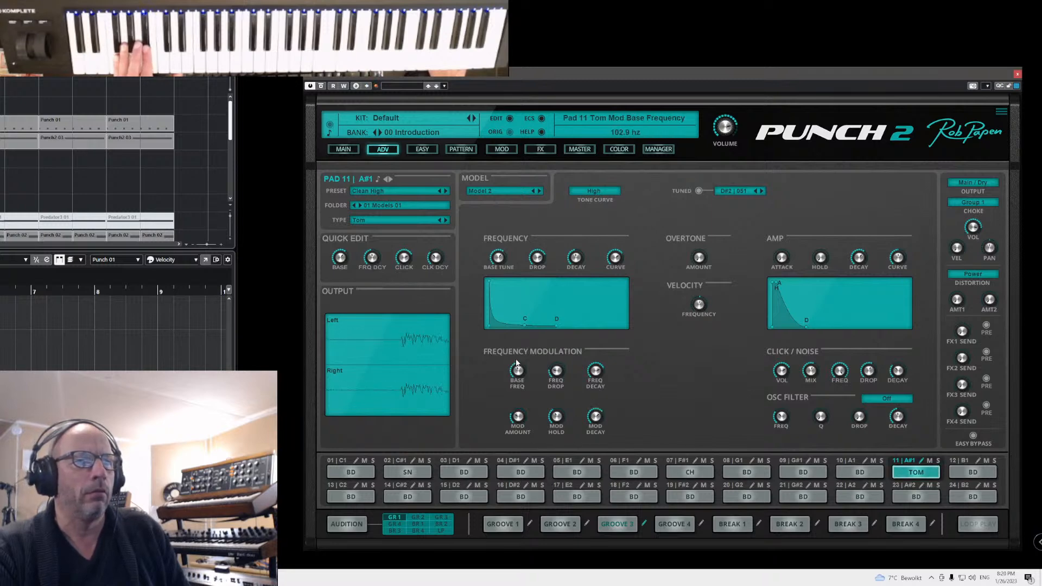
# - Raise pad 11's modulation base frequency to 711.8 Hz and reduce the mod amount
pyautogui.moveTo(520, 337); pyautogui.dragTo(523, 334)
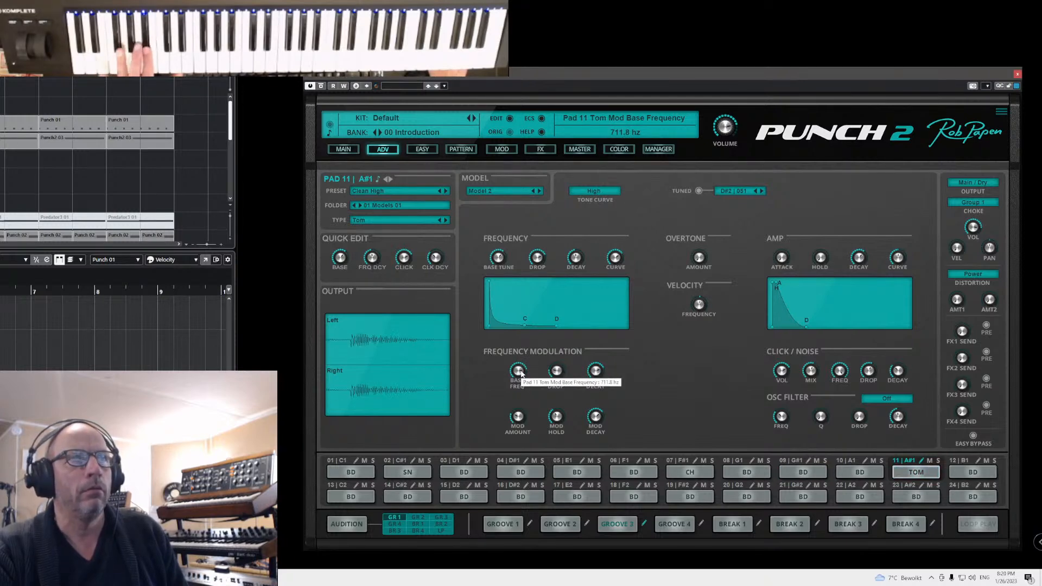
pyautogui.moveTo(525, 419); pyautogui.dragTo(542, 393)
pyautogui.moveTo(529, 259)
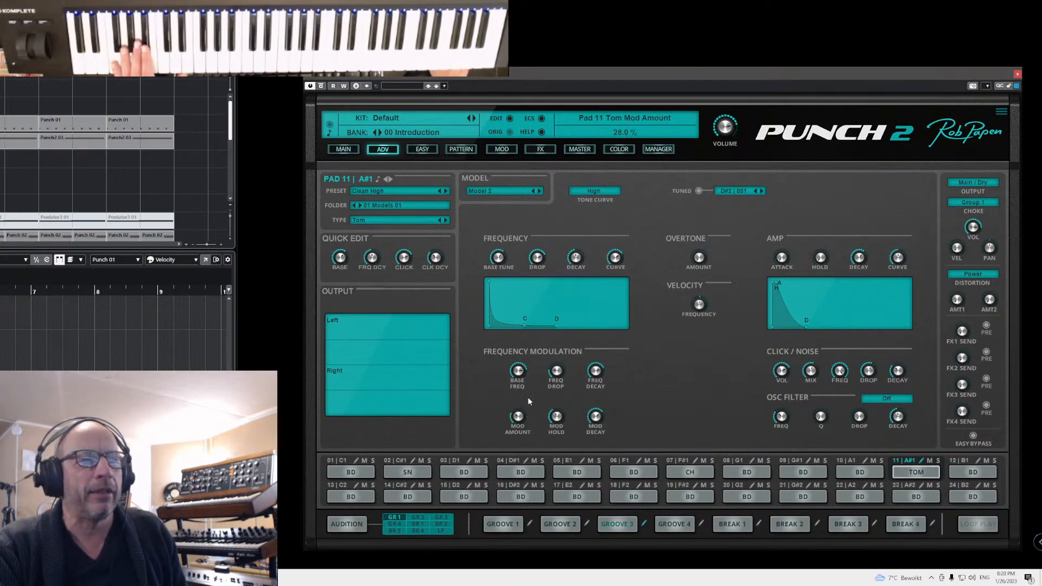
pyautogui.moveTo(527, 393); pyautogui.dragTo(531, 417)
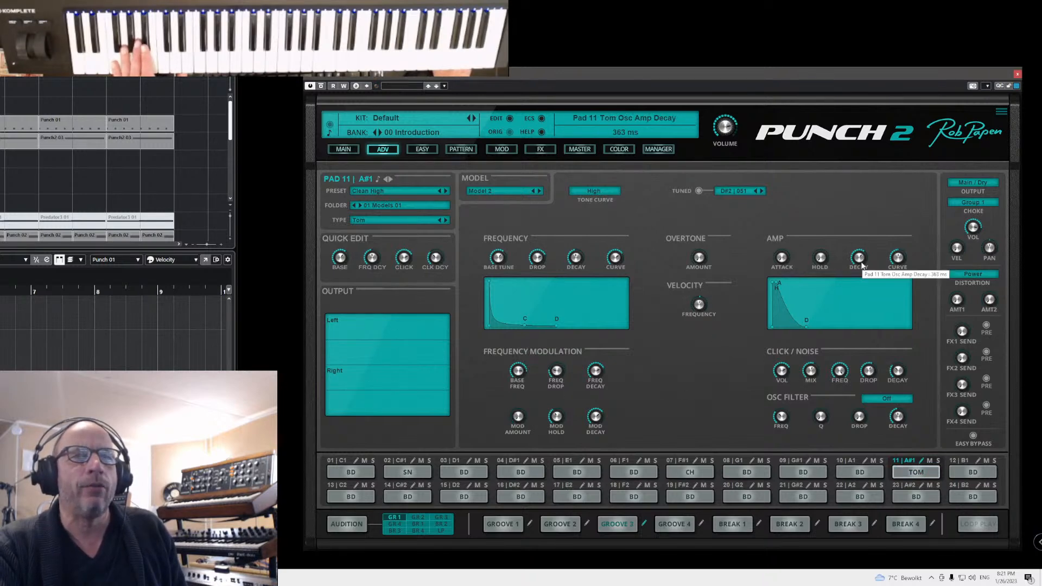
# - Lengthen pad 11's amp envelope with a 1.4 sec decay and a hold of about 38 ms
pyautogui.moveTo(863, 259); pyautogui.dragTo(865, 250)
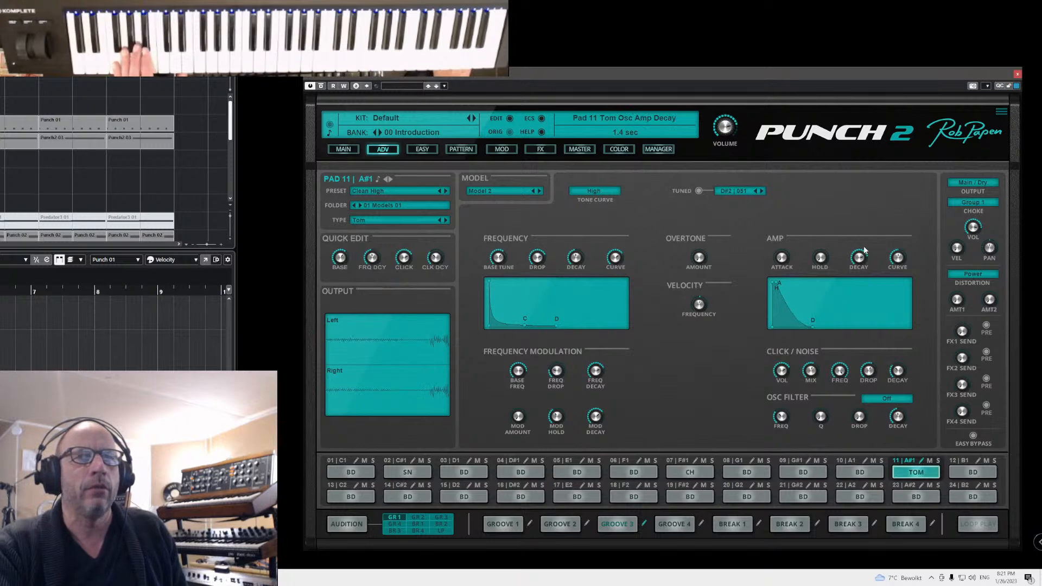
pyautogui.moveTo(867, 287); pyautogui.dragTo(869, 255)
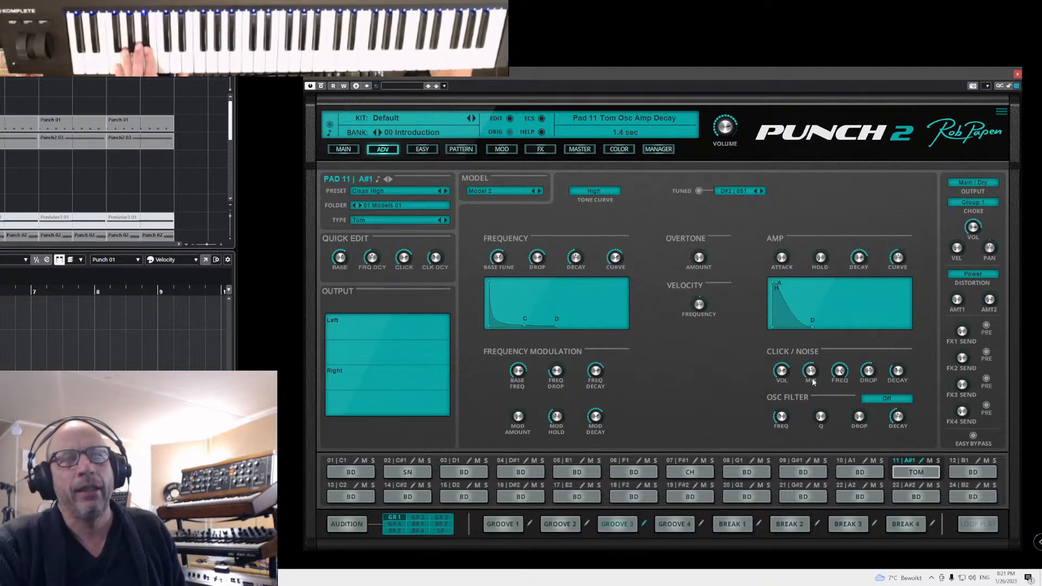
pyautogui.moveTo(820, 257); pyautogui.dragTo(825, 231)
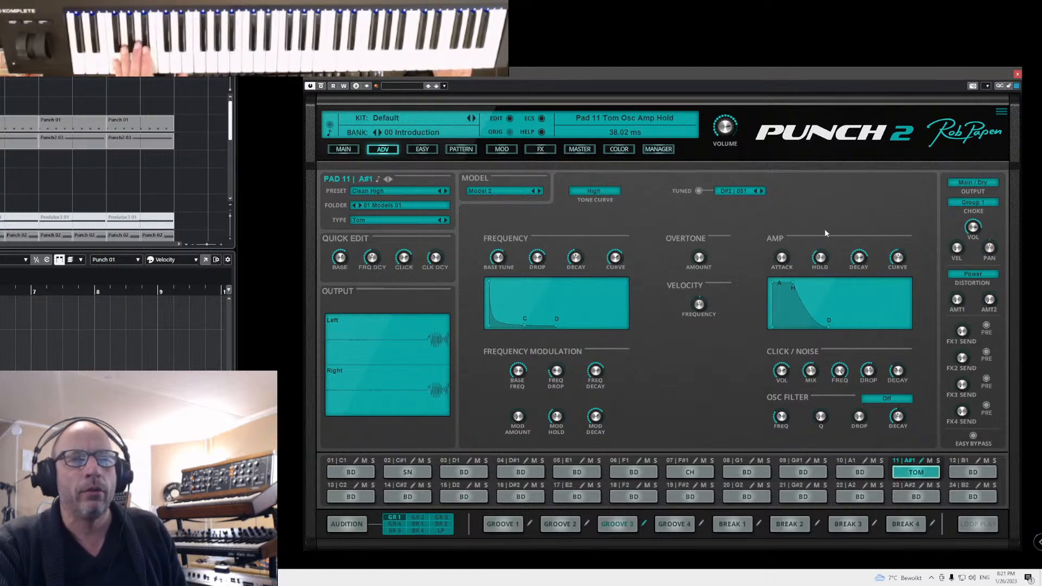
pyautogui.scroll(2, 498, 265)
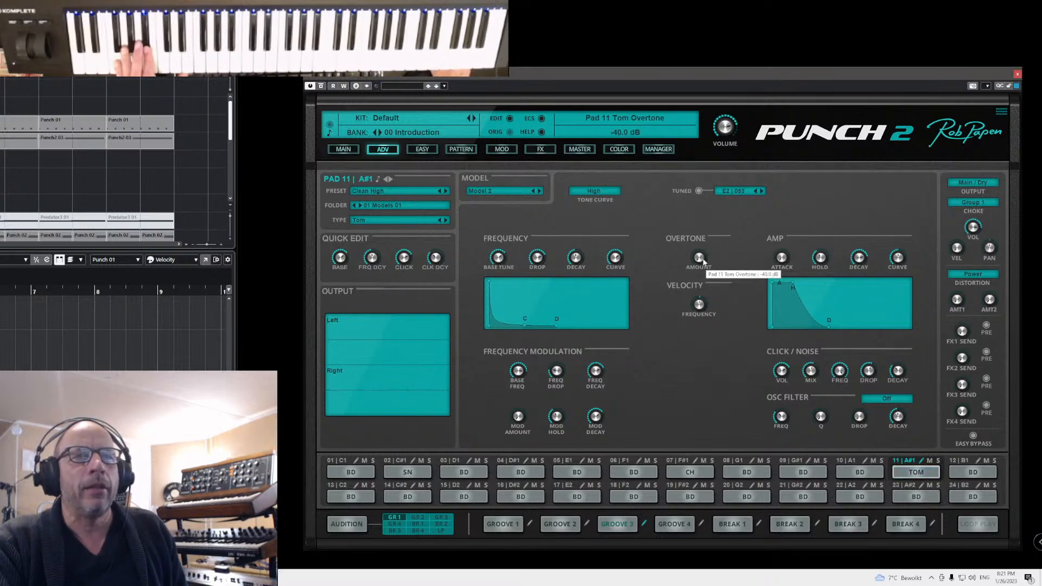
# - Try more tom overtone on pad 11, return it to -40.0 dB, and set velocity to frequency to 8%
pyautogui.moveTo(702, 267); pyautogui.dragTo(705, 243)
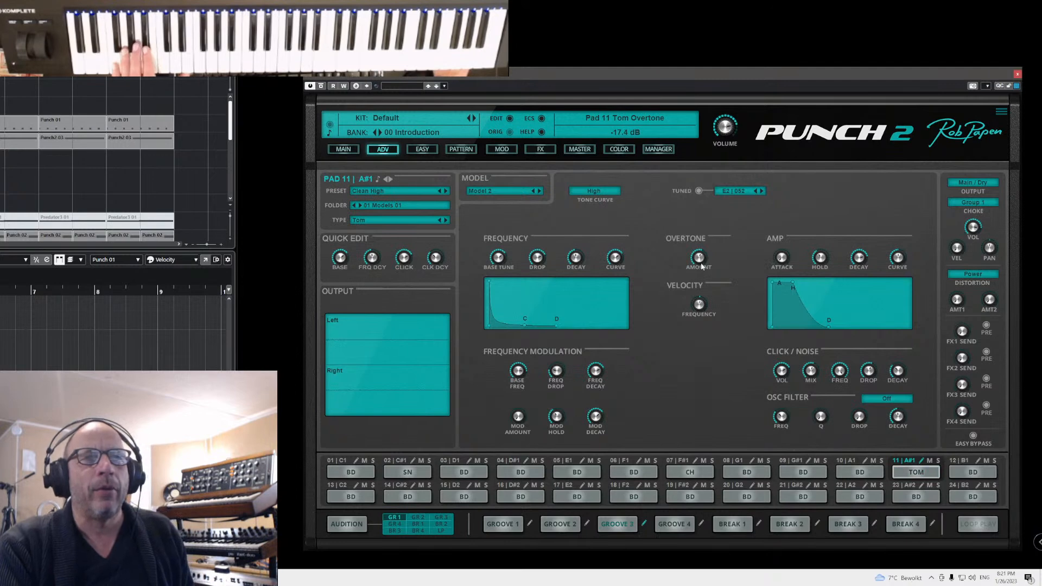
pyautogui.moveTo(701, 262); pyautogui.dragTo(713, 366)
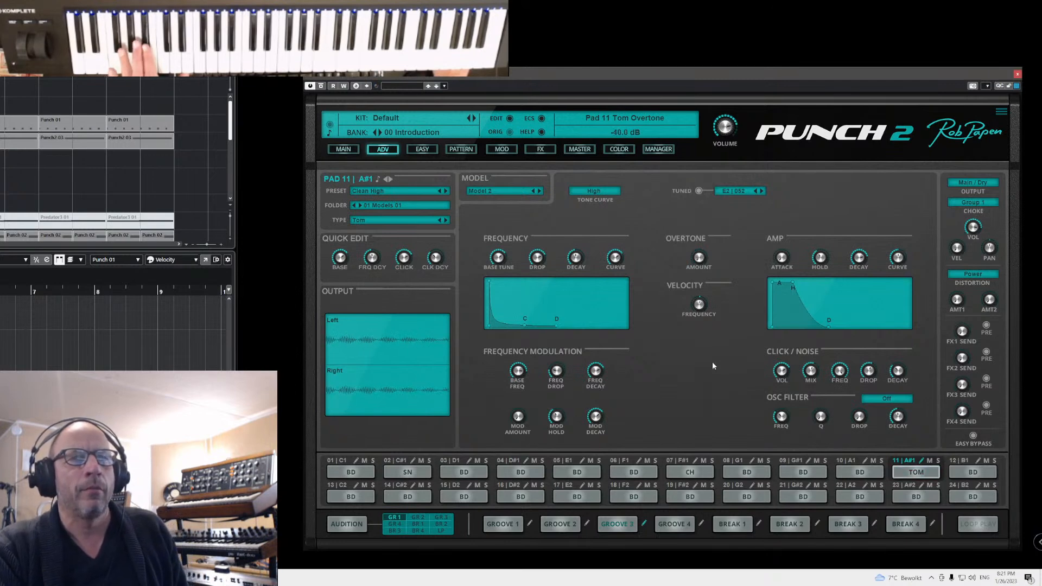
pyautogui.moveTo(700, 315); pyautogui.dragTo(702, 307)
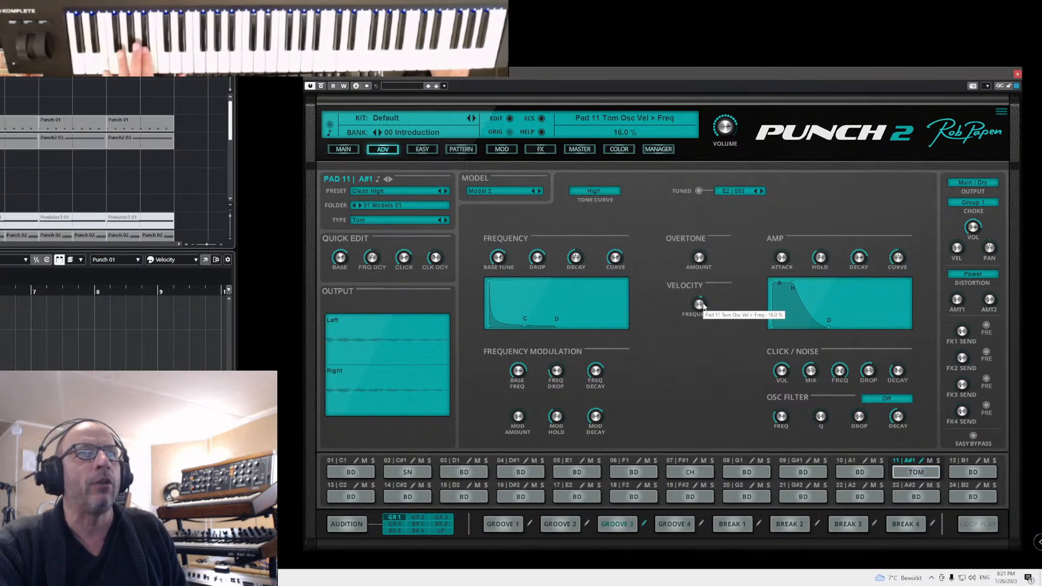
pyautogui.scroll(-4, 700, 305)
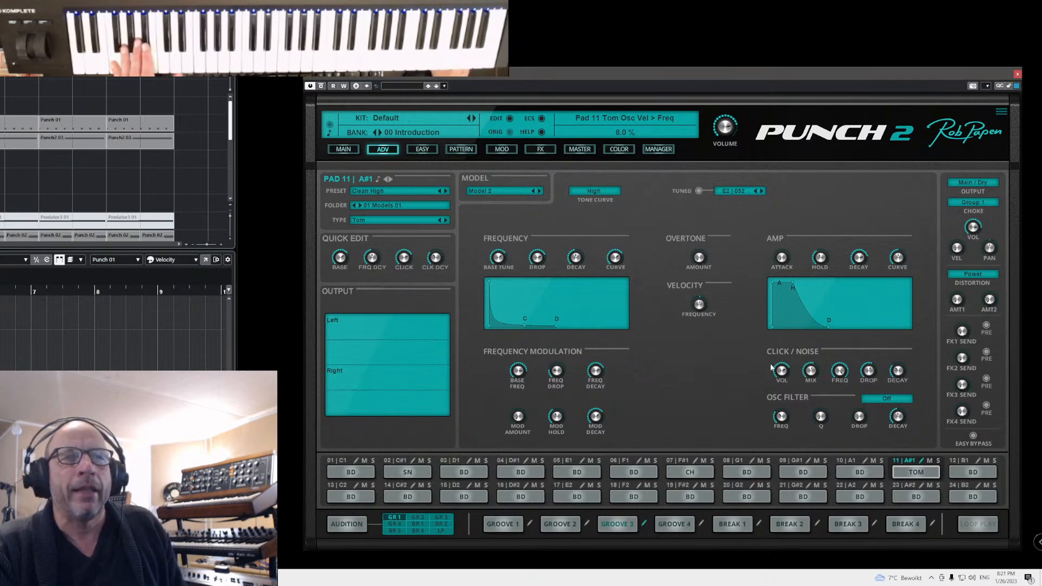
# - Shape pad 11's click/noise with a fully pink mix, 2.9 sec frequency decay and -9.8 dB volume, adjusting its frequency too
pyautogui.moveTo(782, 379)
pyautogui.moveTo(781, 378); pyautogui.dragTo(793, 312)
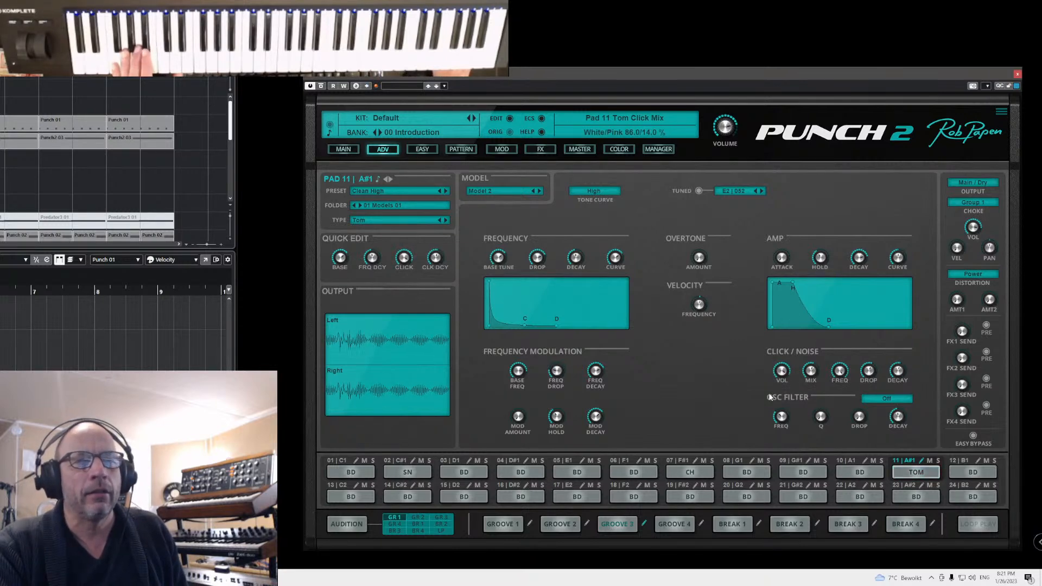
pyautogui.moveTo(809, 379); pyautogui.dragTo(819, 343)
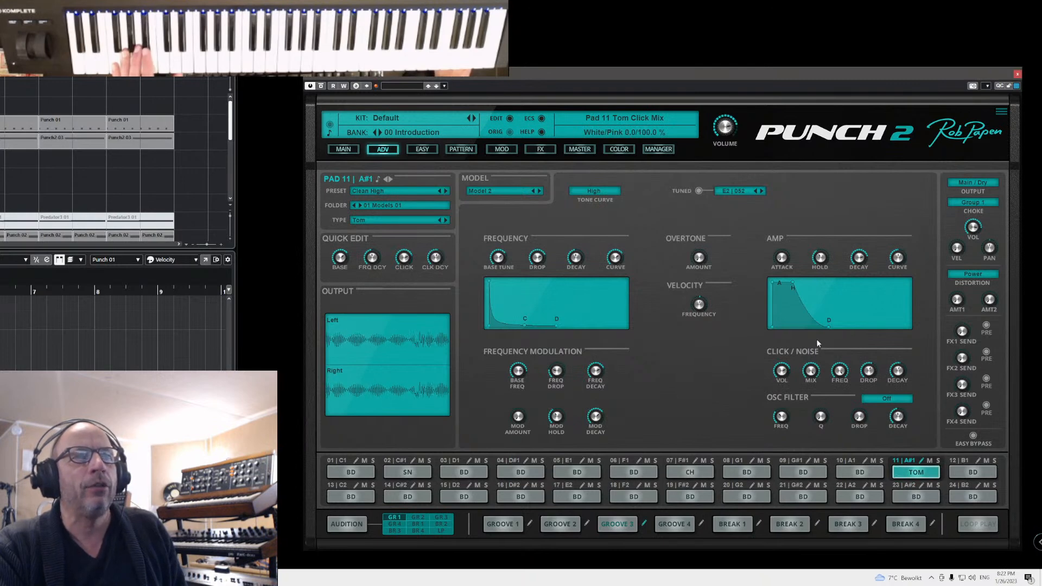
pyautogui.moveTo(898, 371); pyautogui.dragTo(902, 361)
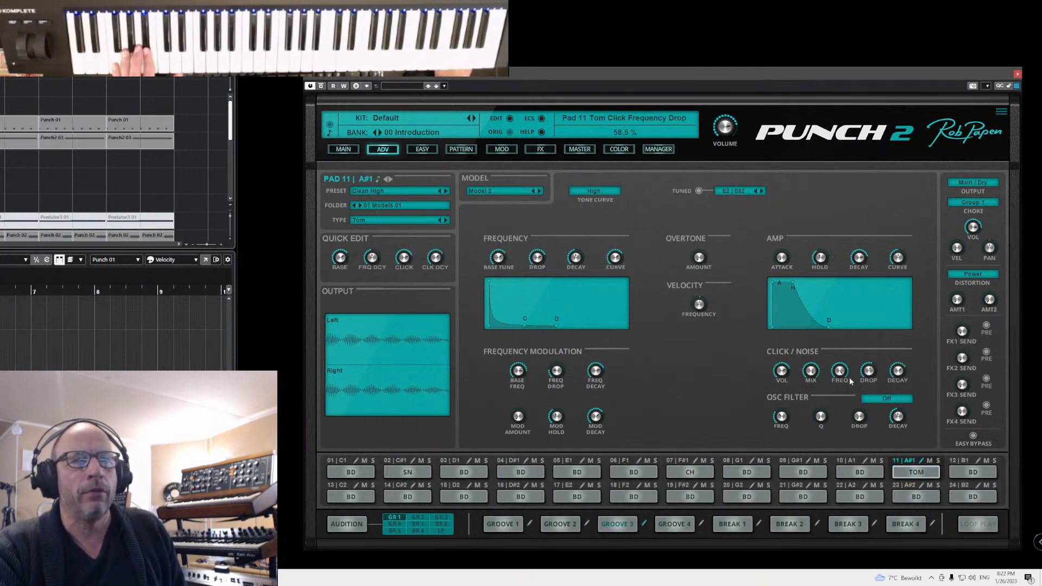
pyautogui.moveTo(898, 372); pyautogui.dragTo(899, 371)
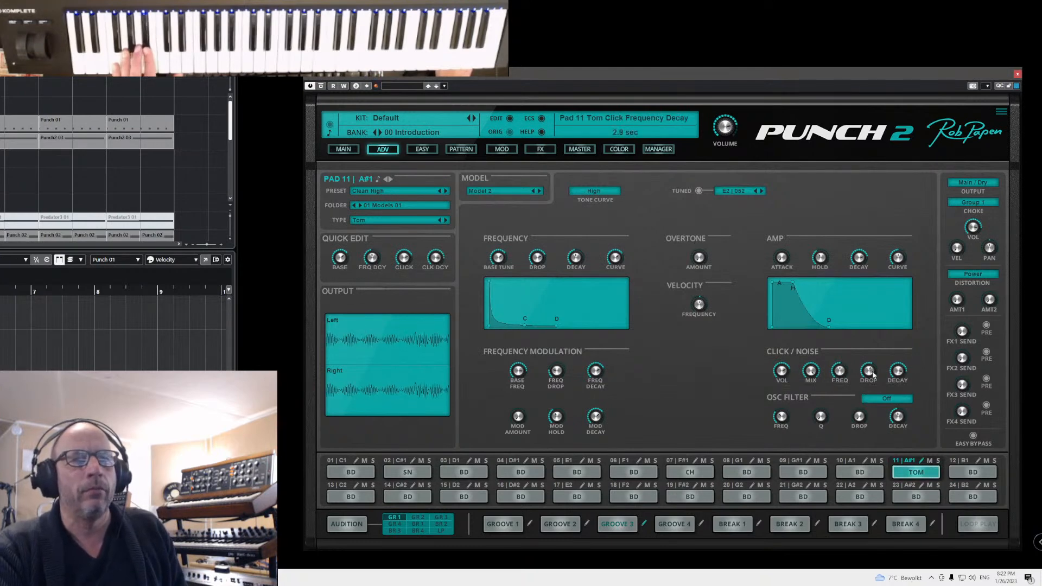
pyautogui.moveTo(840, 374); pyautogui.dragTo(841, 377)
pyautogui.moveTo(771, 374)
pyautogui.mouseDown()
pyautogui.moveTo(777, 402)
pyautogui.moveTo(778, 376)
pyautogui.mouseUp()
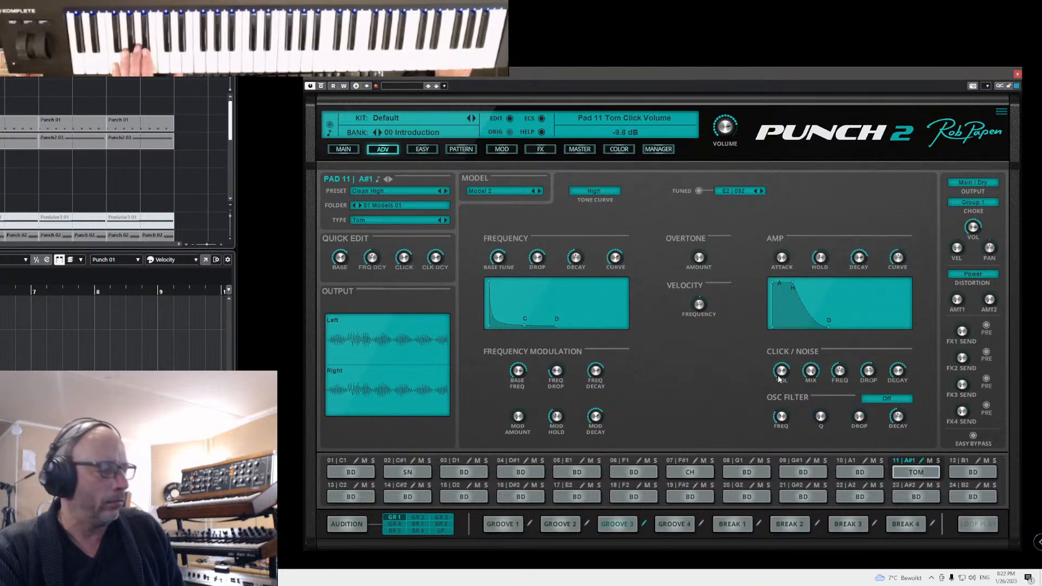
# - Set pad 11's oscillator filter to 6 HP with a 44% drop, and adjust the filter frequency and decay
pyautogui.click(882, 398)
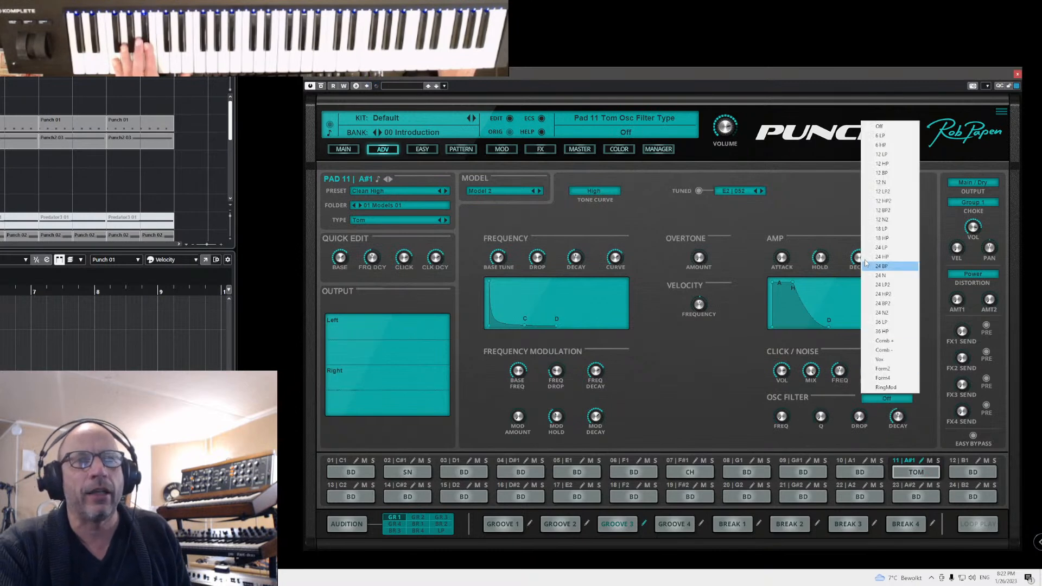
pyautogui.click(881, 145)
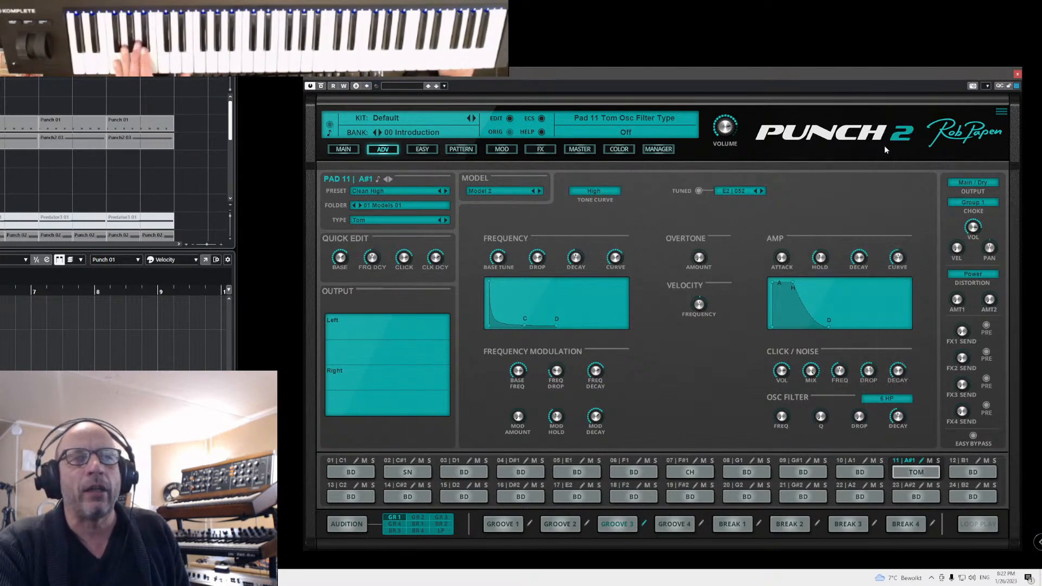
pyautogui.moveTo(782, 417); pyautogui.dragTo(785, 376)
pyautogui.moveTo(898, 417); pyautogui.dragTo(860, 416)
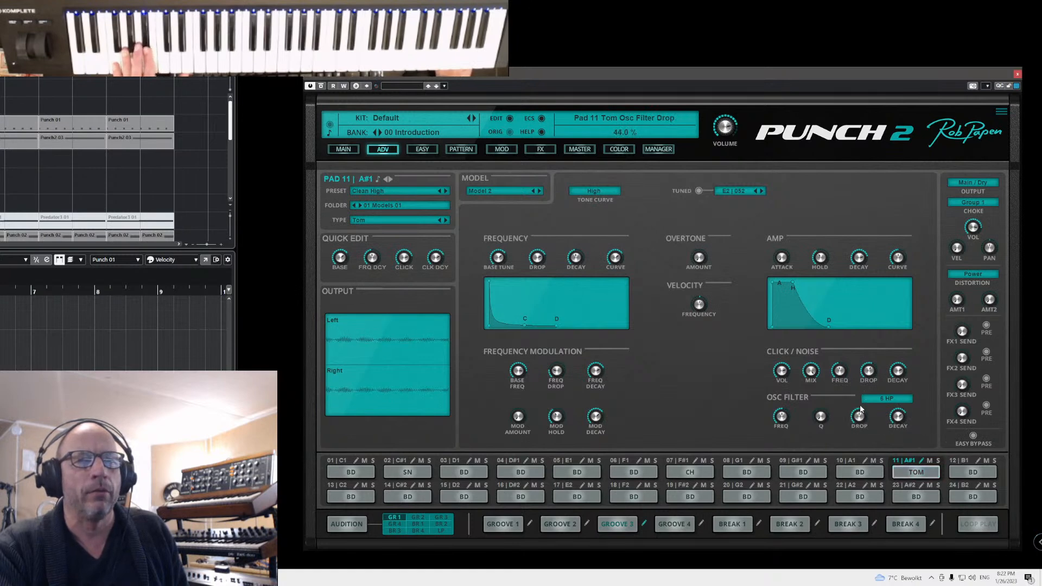
pyautogui.moveTo(781, 417)
pyautogui.mouseDown()
pyautogui.moveTo(784, 429)
pyautogui.moveTo(784, 412)
pyautogui.mouseUp()
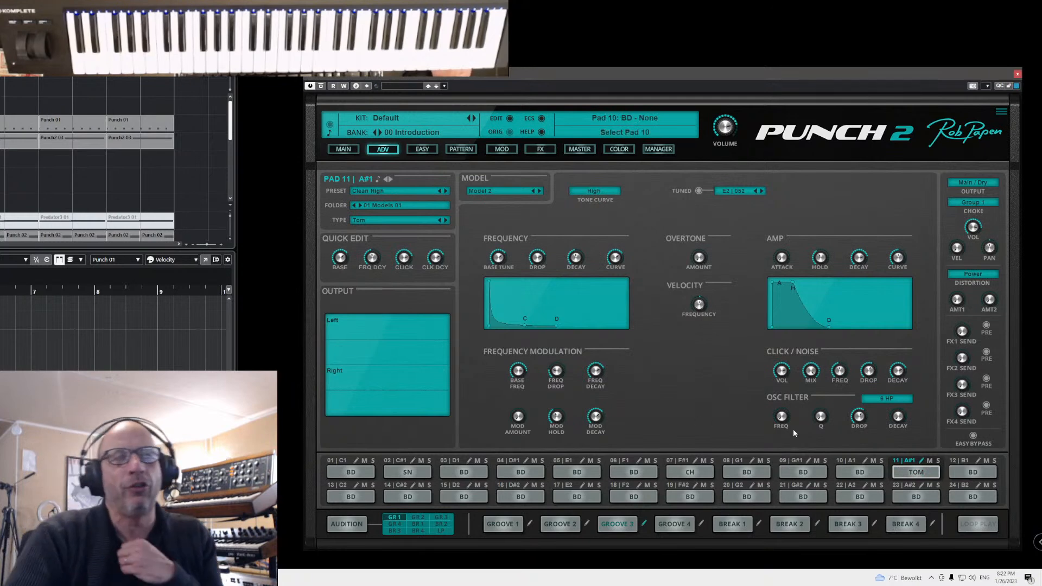
# - Try to reload pad 11's Clean High tom preset, step through the clean tom variations, and load Clean Lowest
pyautogui.click(383, 194)
pyautogui.moveTo(424, 213)
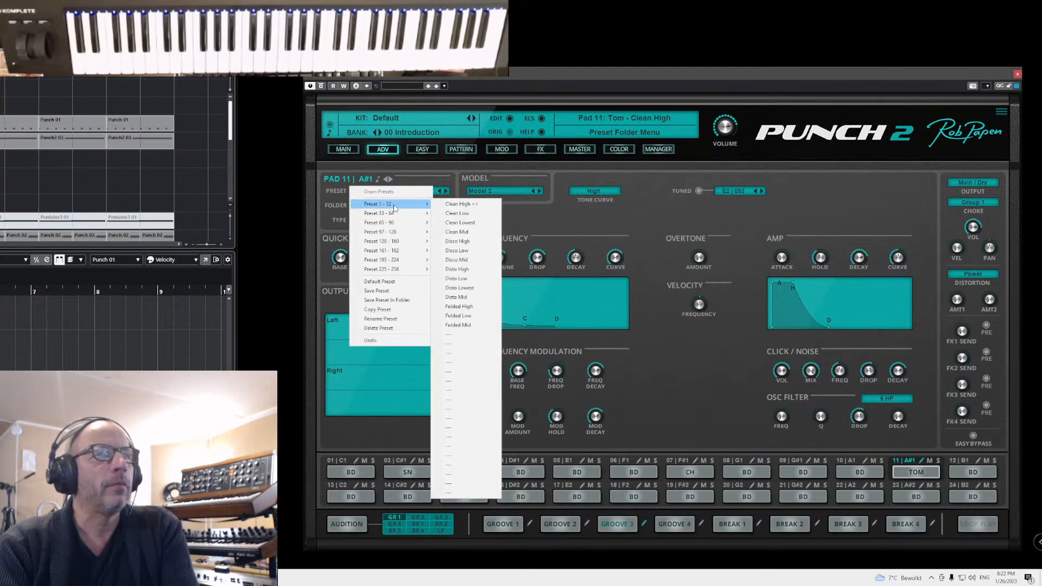
pyautogui.click(457, 206)
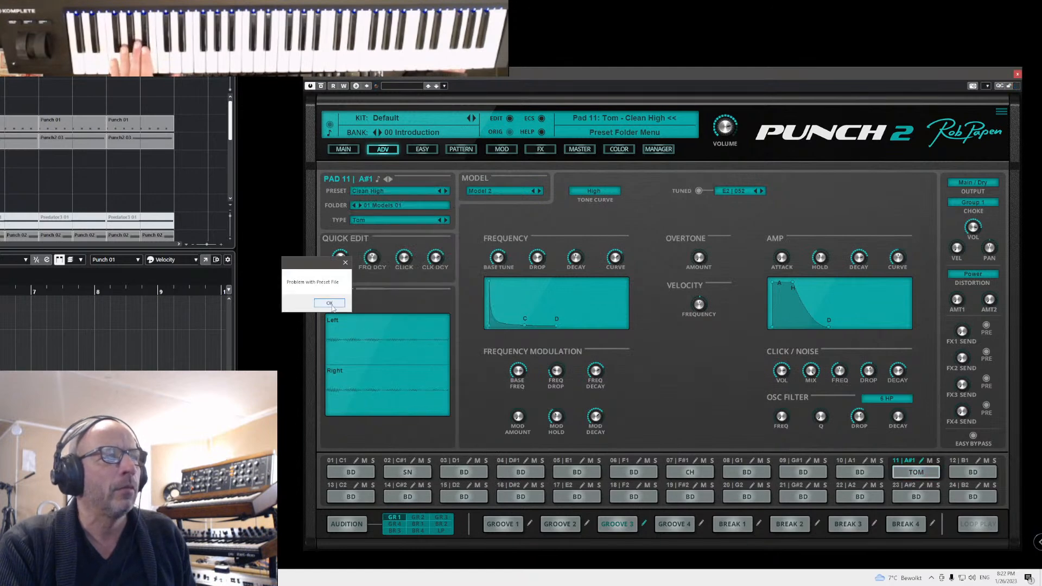
pyautogui.click(445, 191)
pyautogui.click(446, 191)
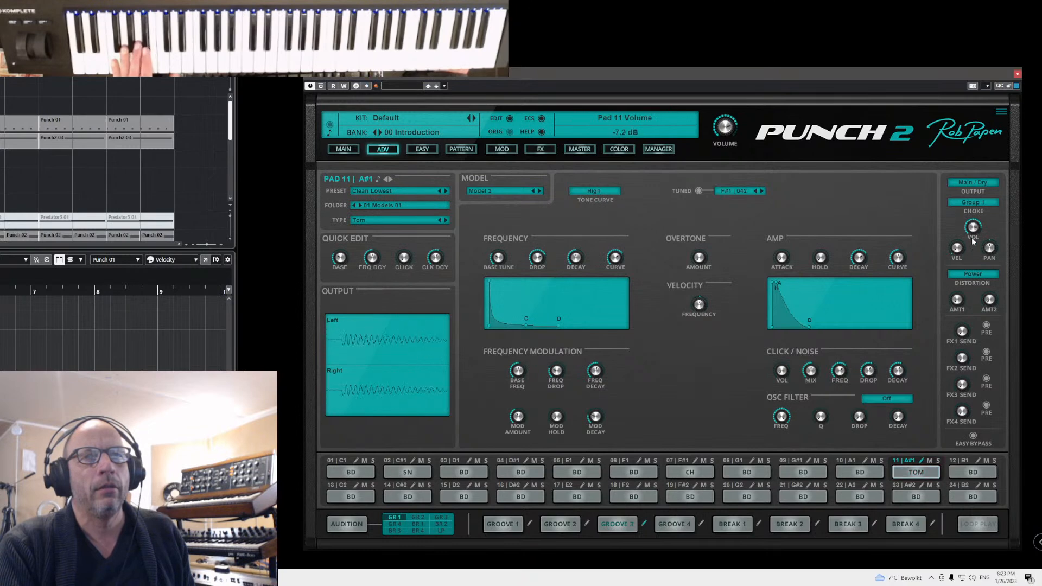
pyautogui.click(440, 191)
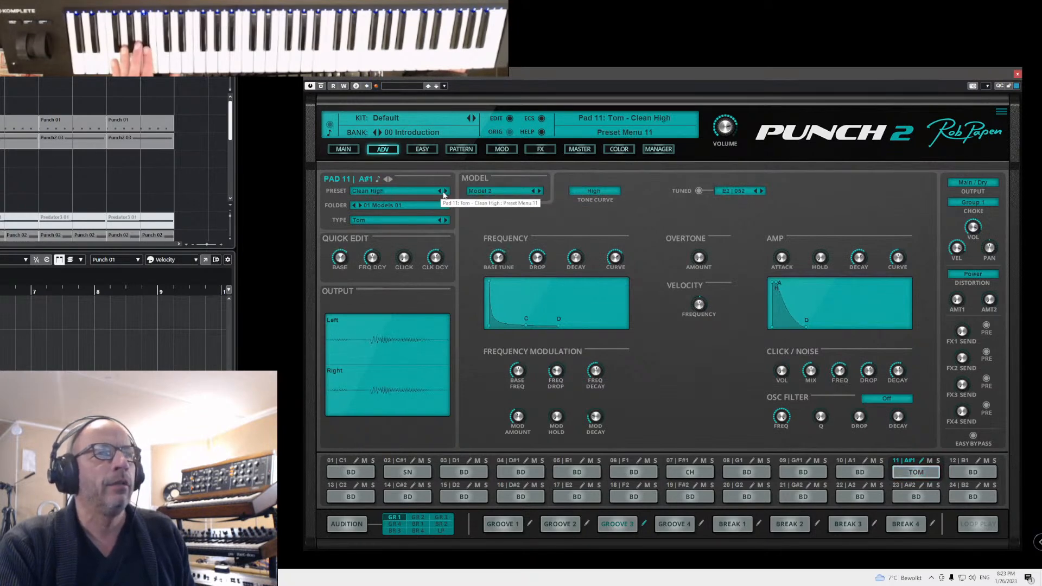
pyautogui.click(445, 191)
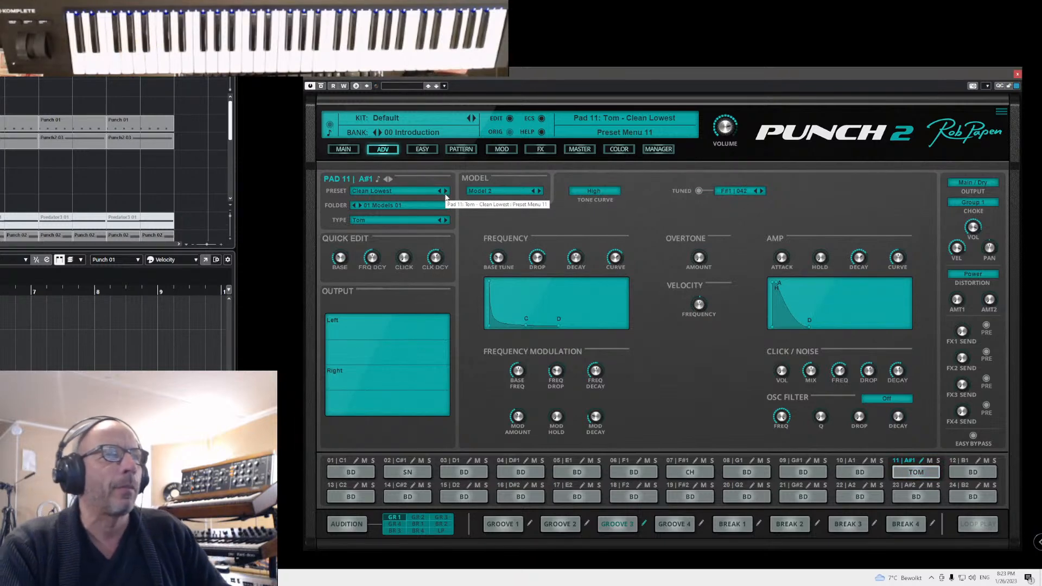
# - Change pad 11's type from Tom to Clap and use Clap Model 01 for it
pyautogui.click(380, 223)
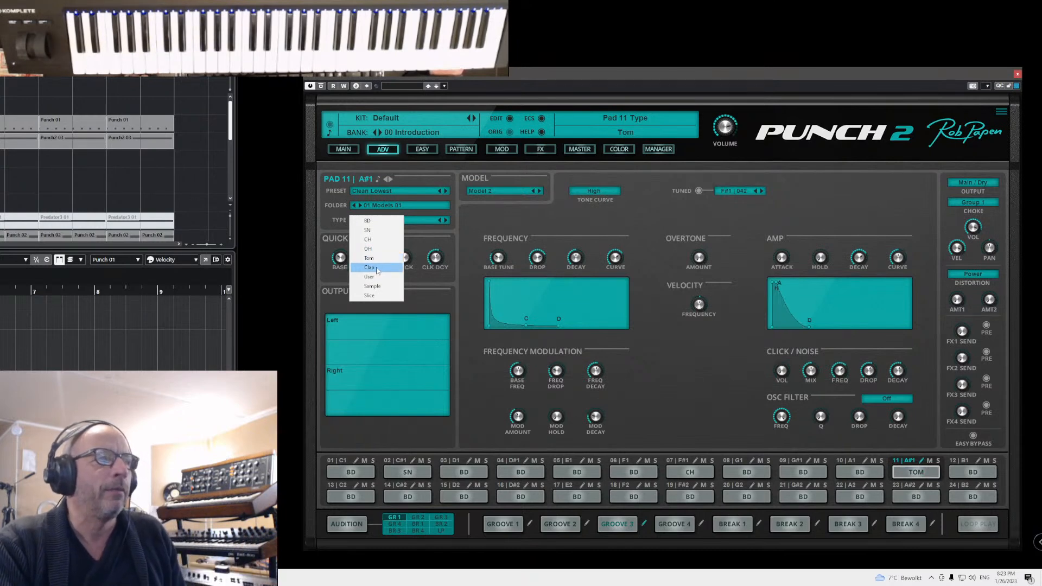
pyautogui.click(376, 267)
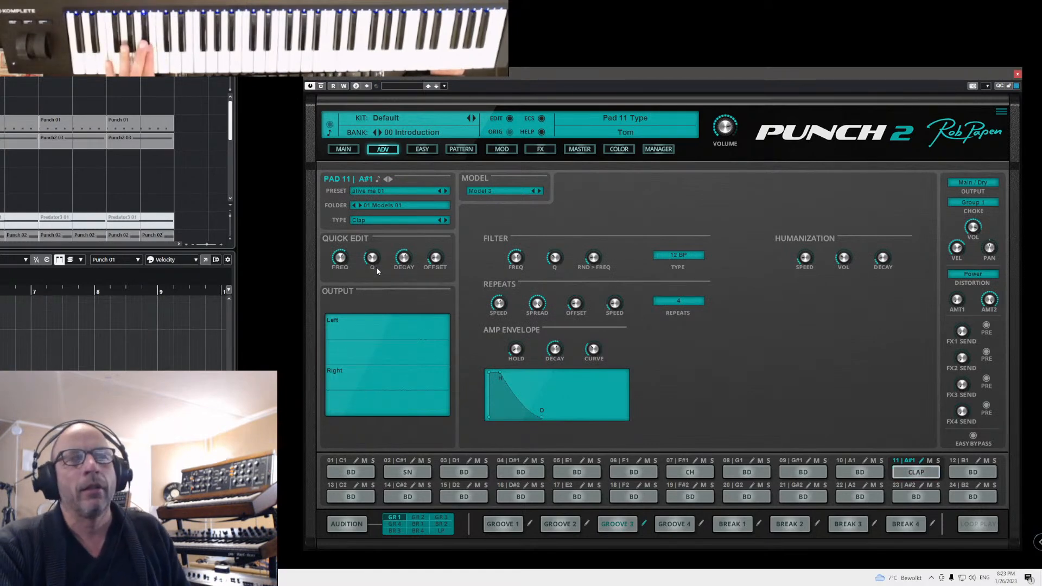
pyautogui.click(484, 191)
pyautogui.moveTo(488, 193)
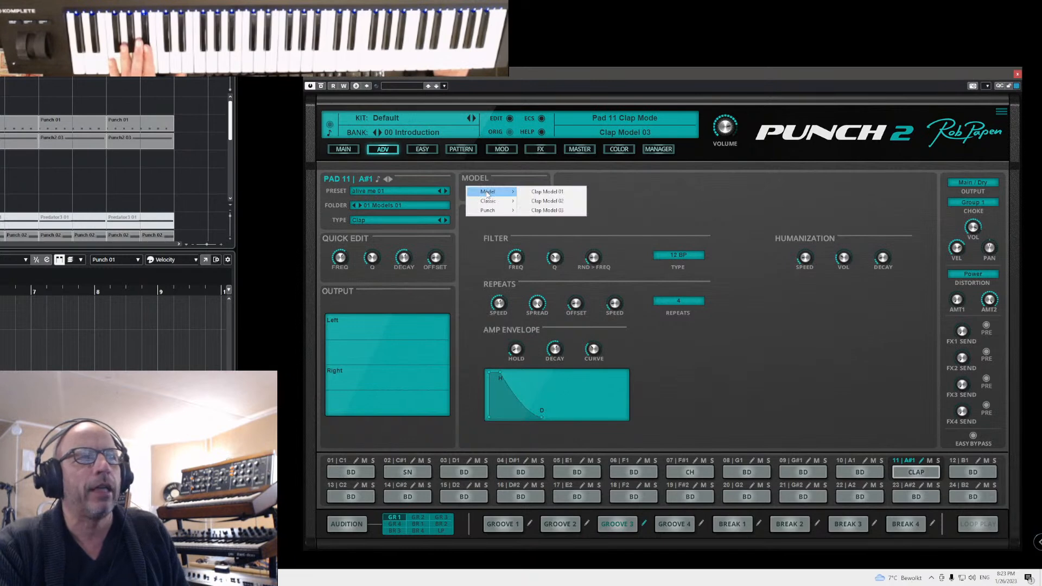
pyautogui.click(547, 192)
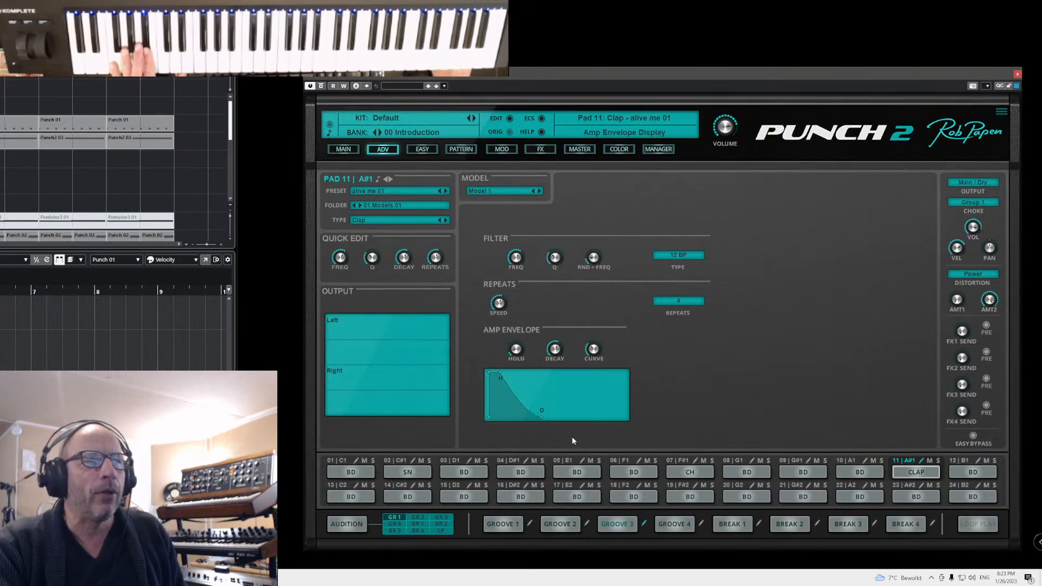
# - Lengthen the decay slightly and shorten the hold of pad 11's clap amp envelope
pyautogui.moveTo(557, 351)
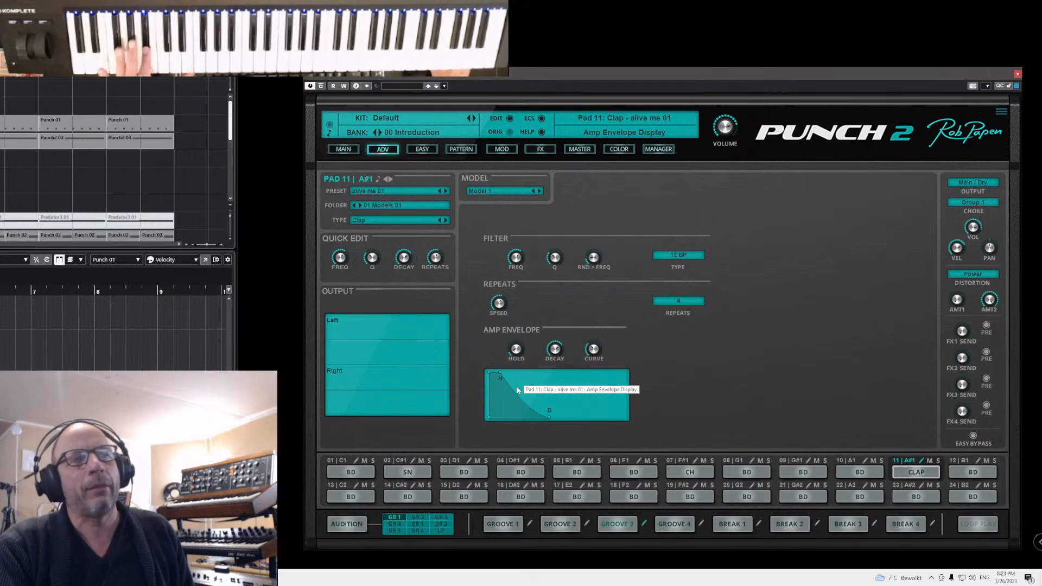
pyautogui.moveTo(519, 353)
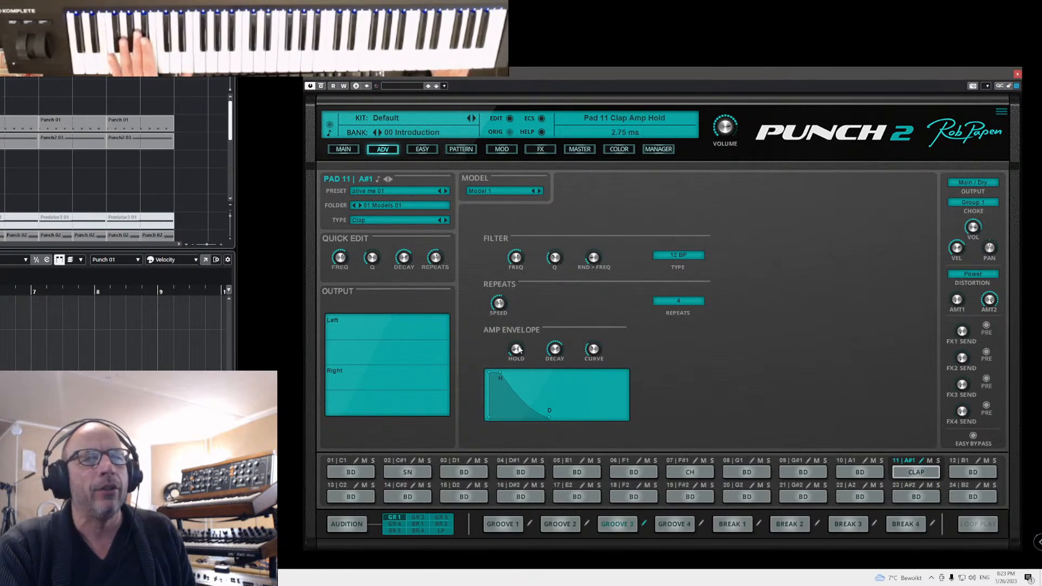
pyautogui.moveTo(516, 379); pyautogui.dragTo(516, 389)
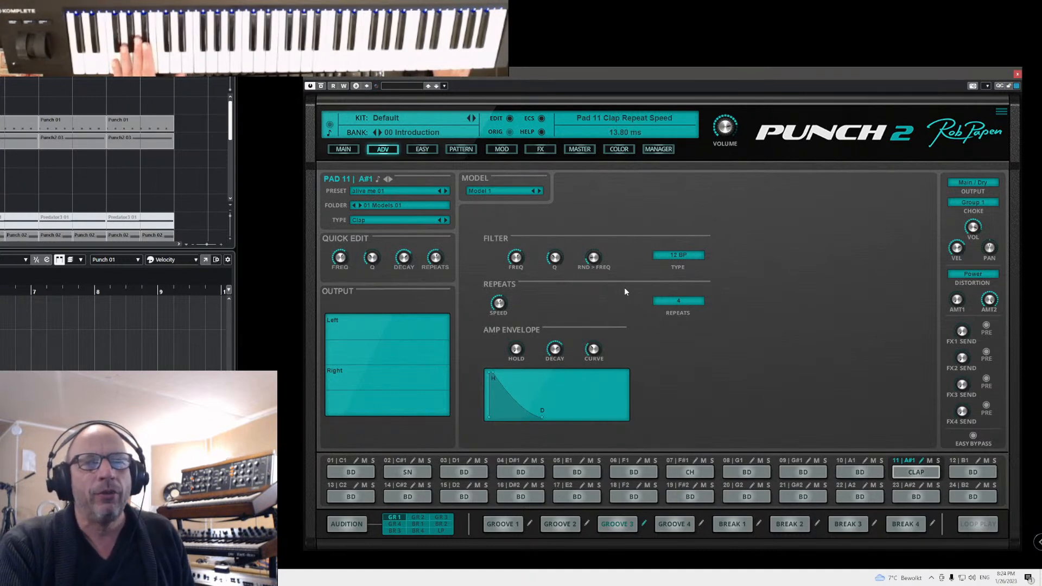
# - Set pad 11's clap to 3 repeats and try different repeat speeds, including 38.02 ms and 20.42 ms
pyautogui.moveTo(686, 307)
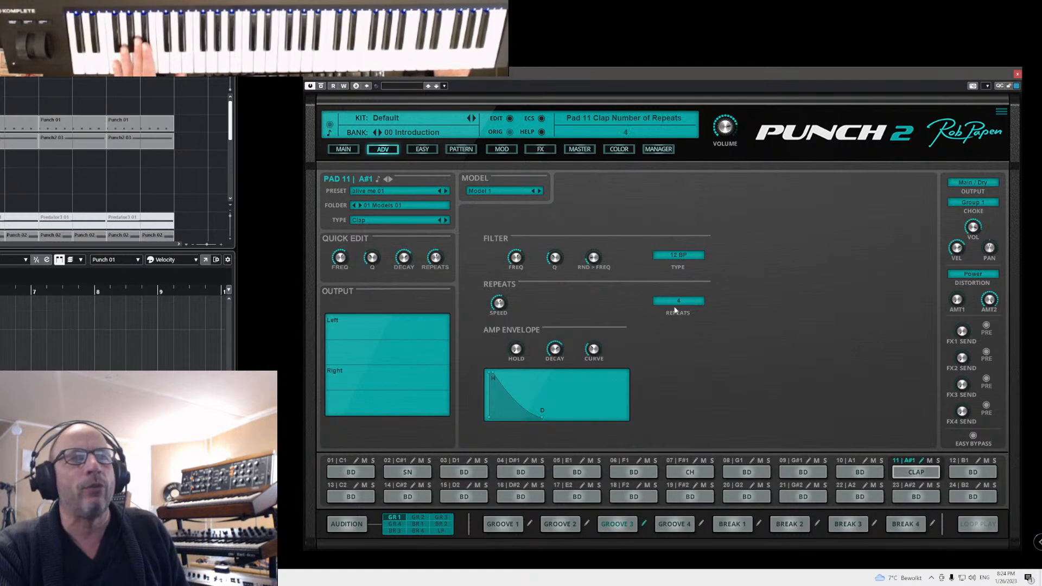
pyautogui.moveTo(503, 306)
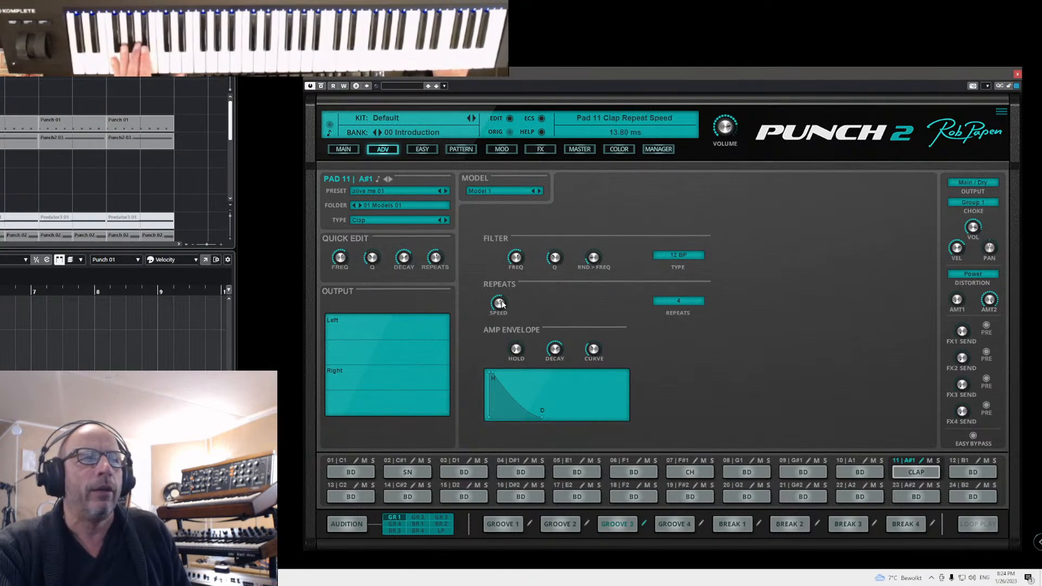
pyautogui.scroll(2, 504, 307)
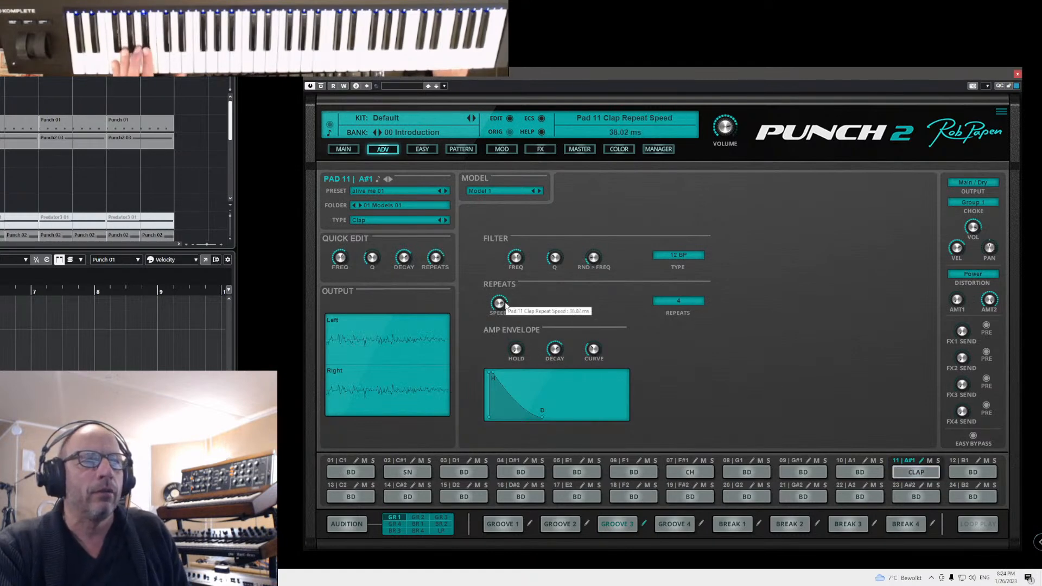
pyautogui.click(679, 301)
pyautogui.click(675, 326)
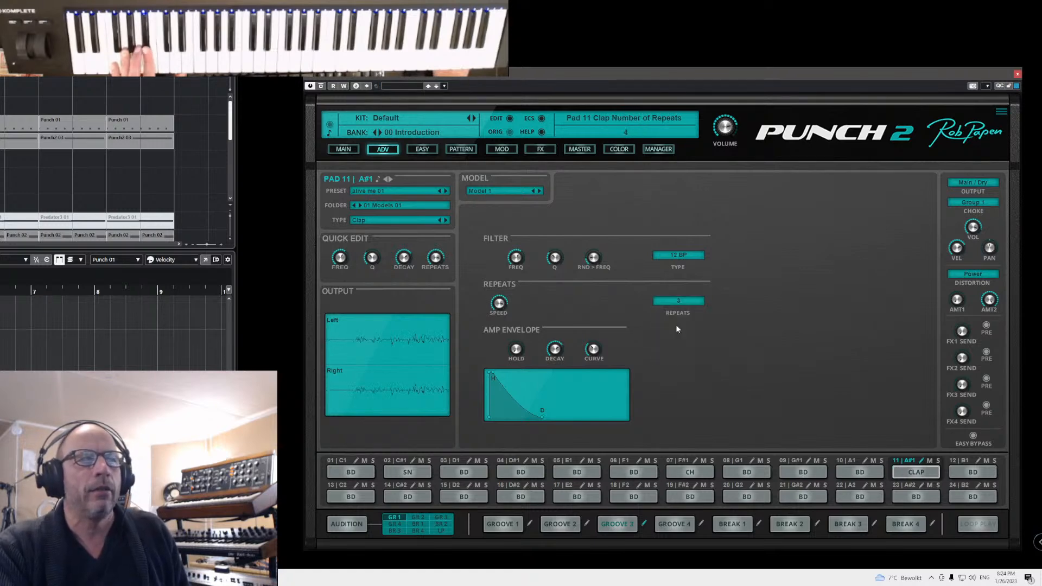
pyautogui.scroll(10, 501, 304)
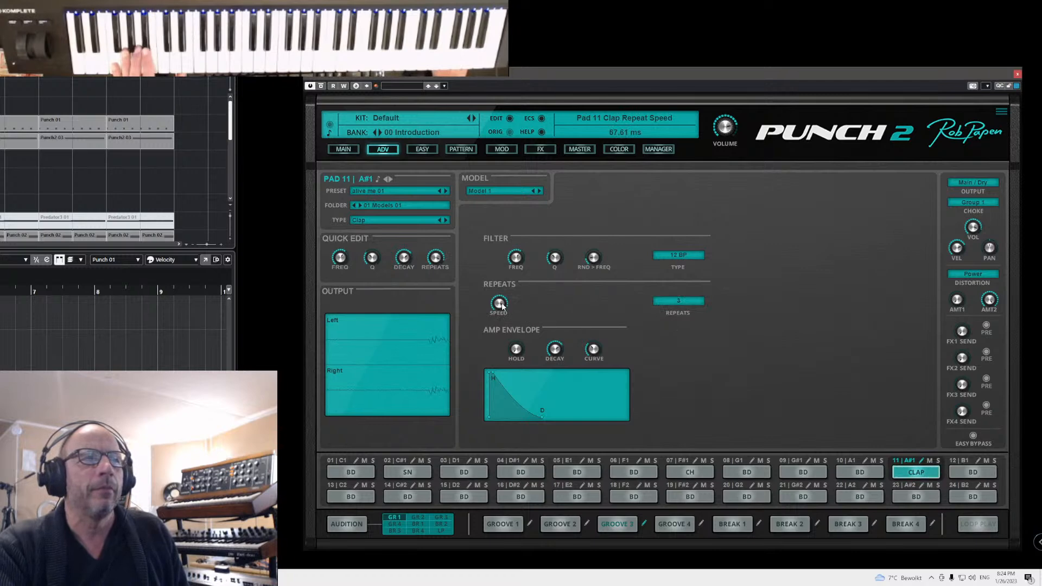
pyautogui.scroll(-10, 501, 303)
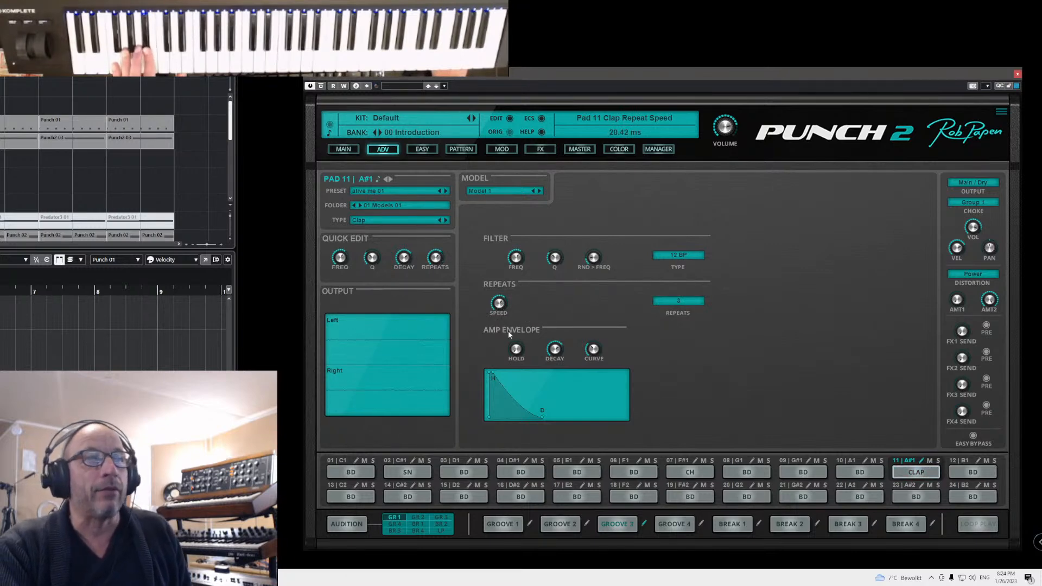
# - Try the 12 N and 12 LP filter types on pad 11's clap and settle on 12 BP2
pyautogui.click(682, 259)
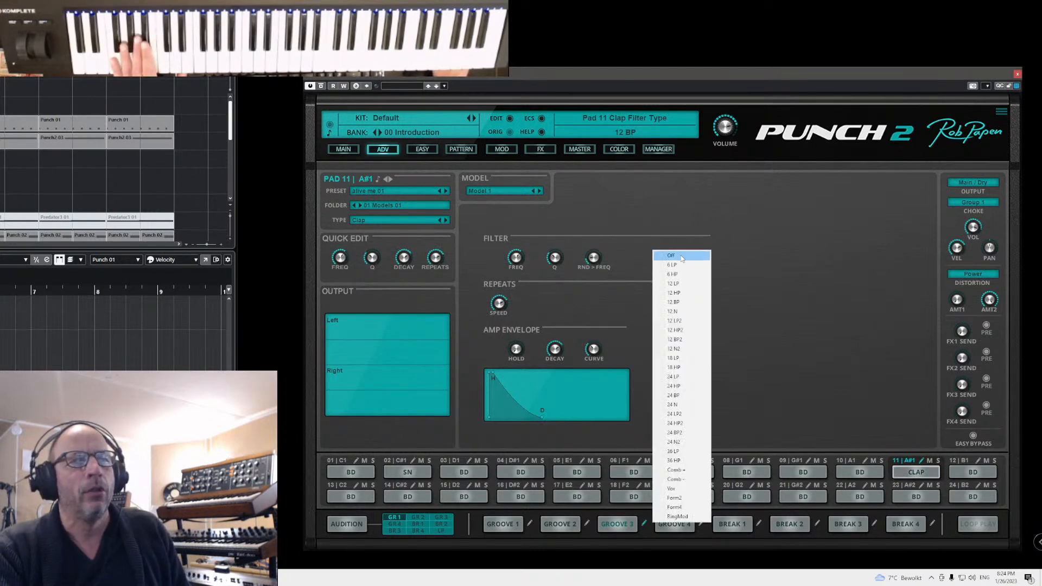
pyautogui.click(673, 312)
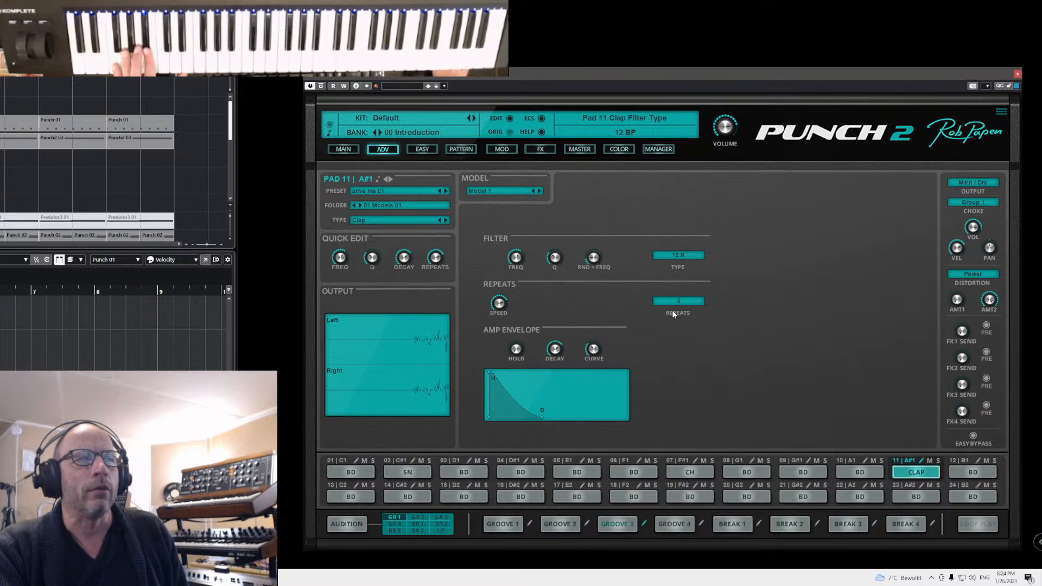
pyautogui.click(681, 256)
pyautogui.click(507, 311)
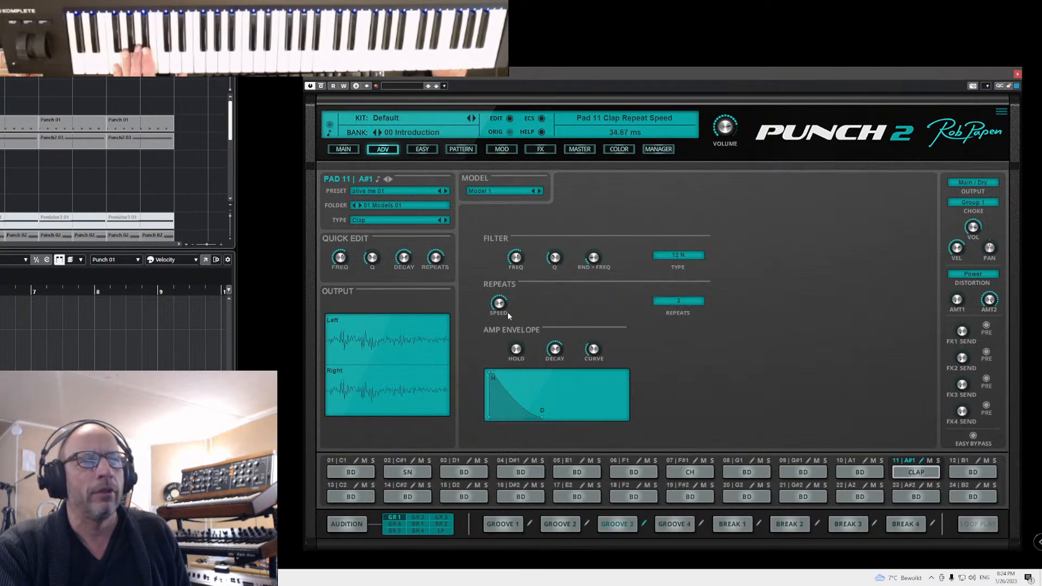
pyautogui.click(666, 252)
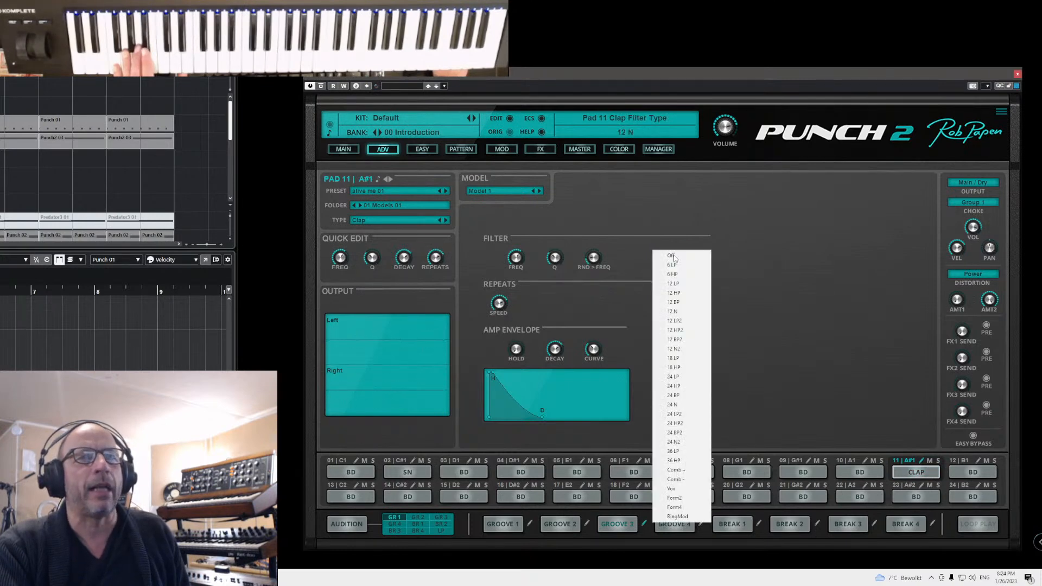
pyautogui.click(679, 283)
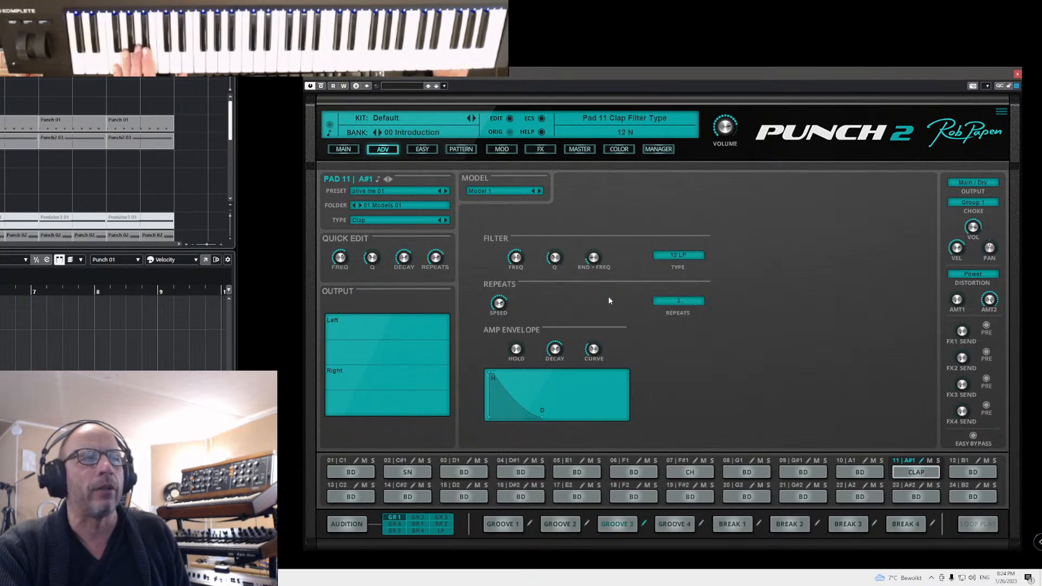
pyautogui.click(674, 260)
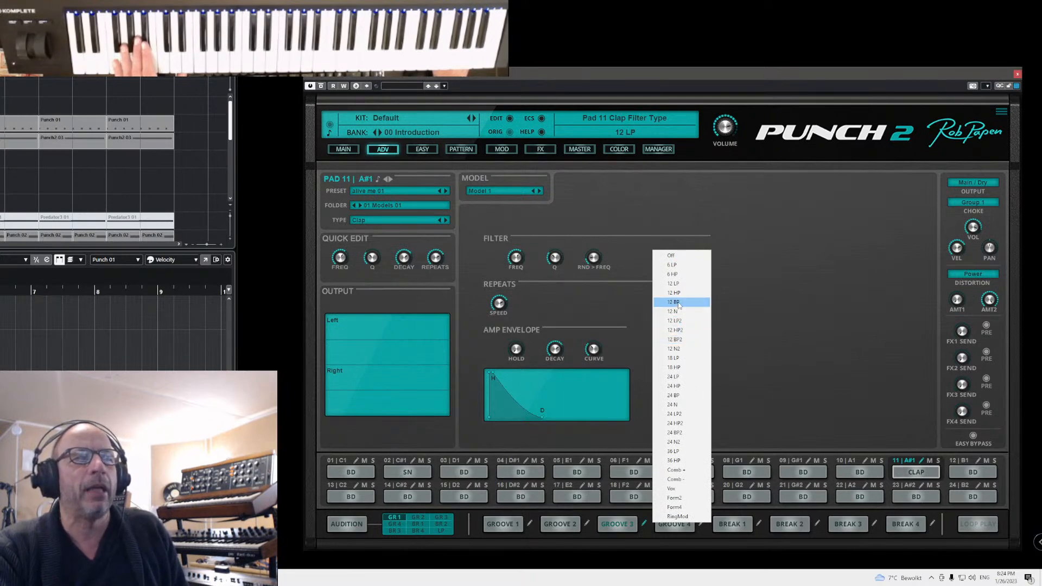
pyautogui.click(679, 340)
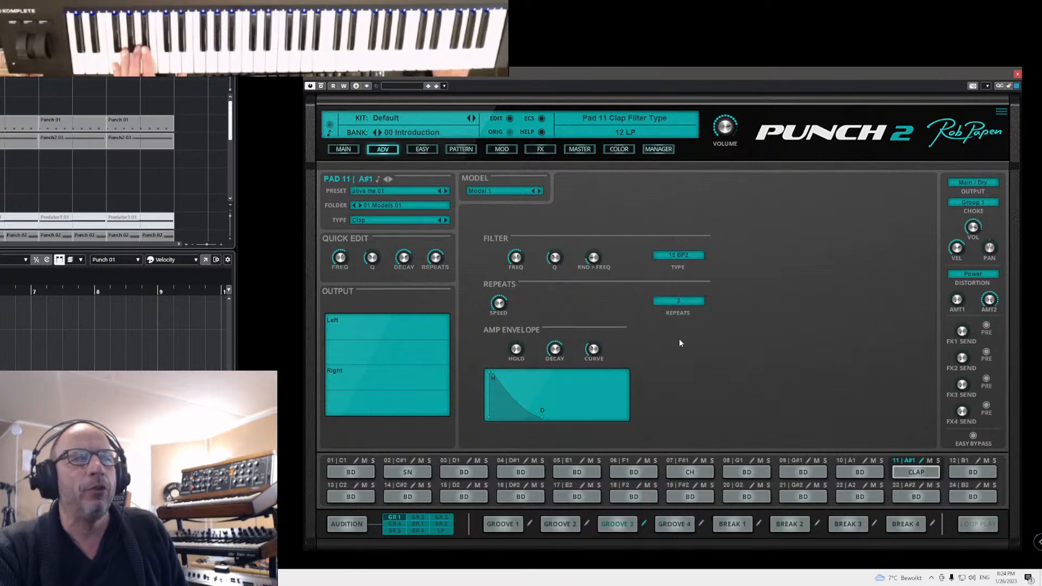
# - Set pad 11's clap to 4 repeats and vary the repeat speed through 16.98 ms, 77.62 ms and 23.44 ms
pyautogui.click(680, 302)
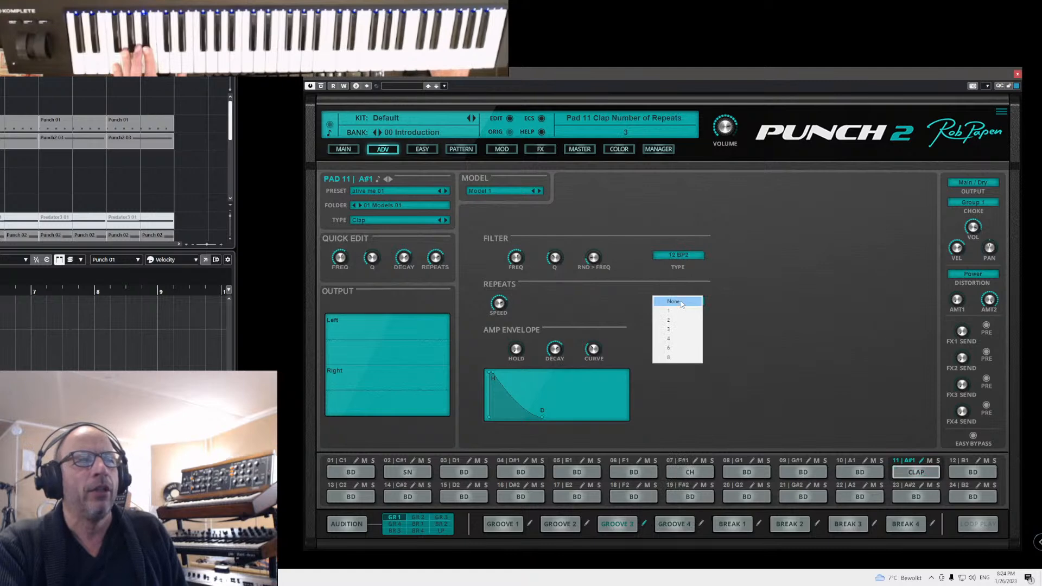
pyautogui.click(671, 338)
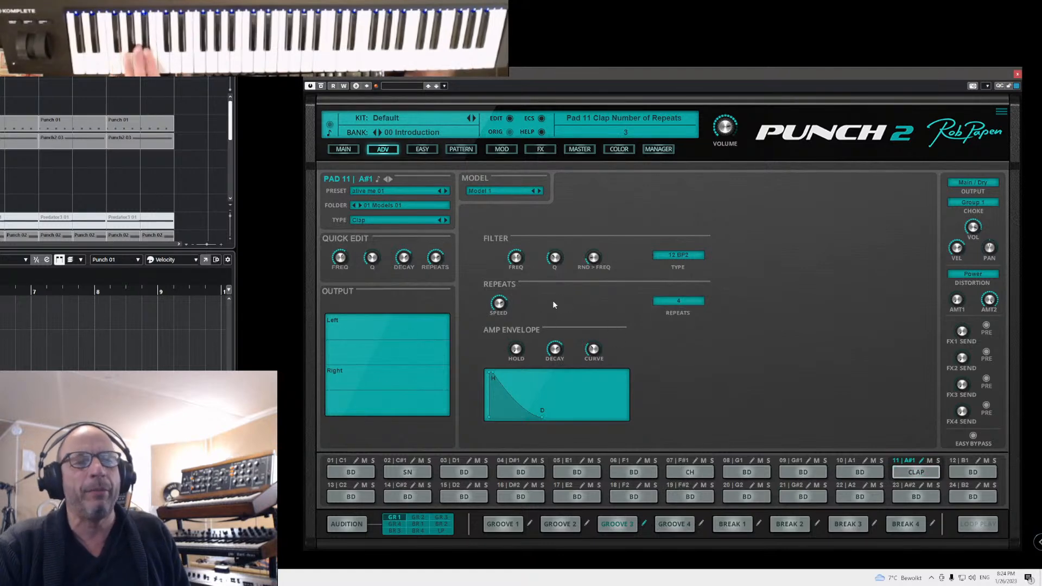
pyautogui.moveTo(503, 312)
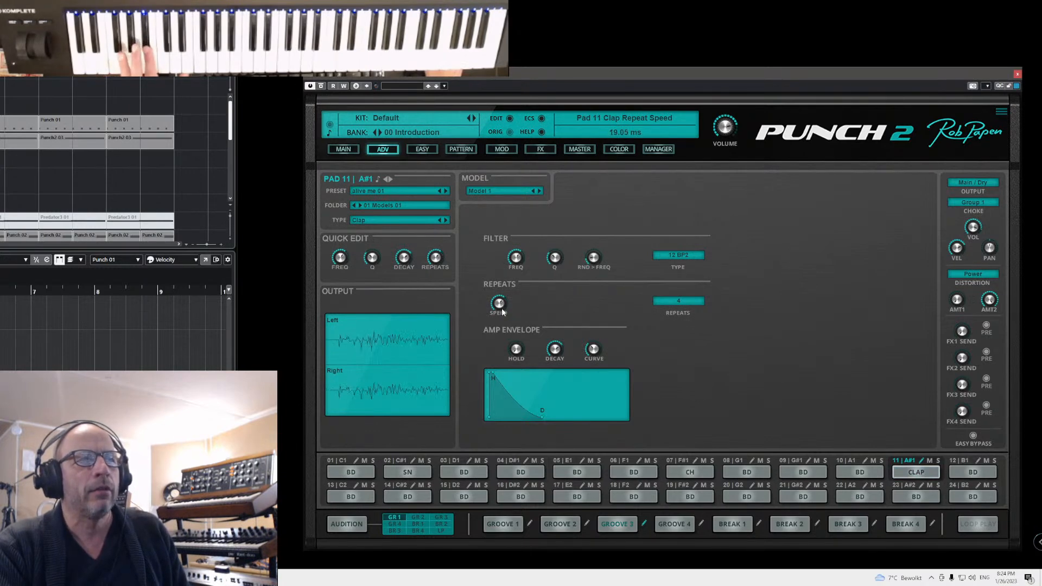
pyautogui.moveTo(502, 312); pyautogui.dragTo(502, 315)
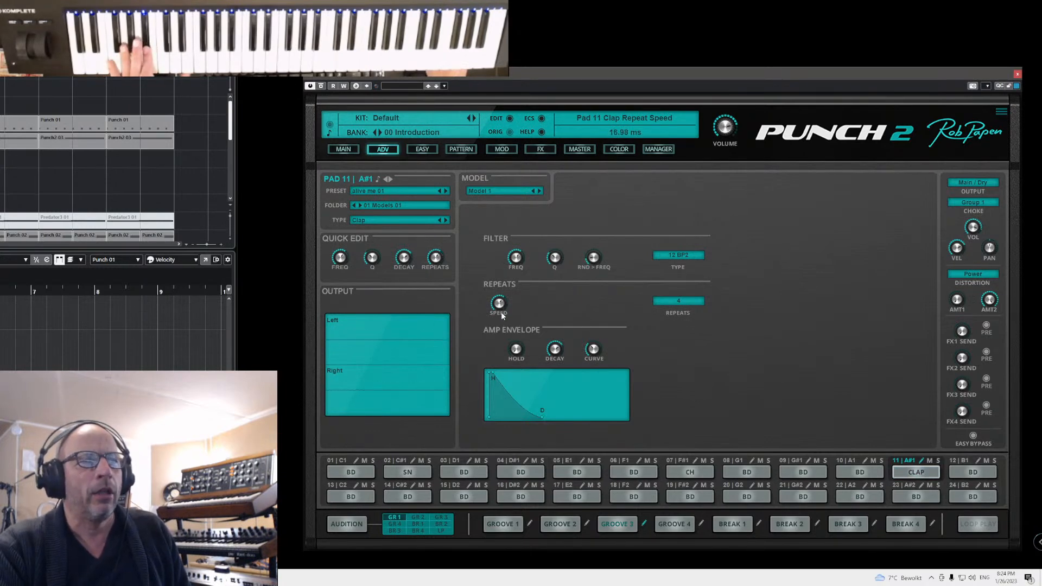
pyautogui.doubleClick(500, 304)
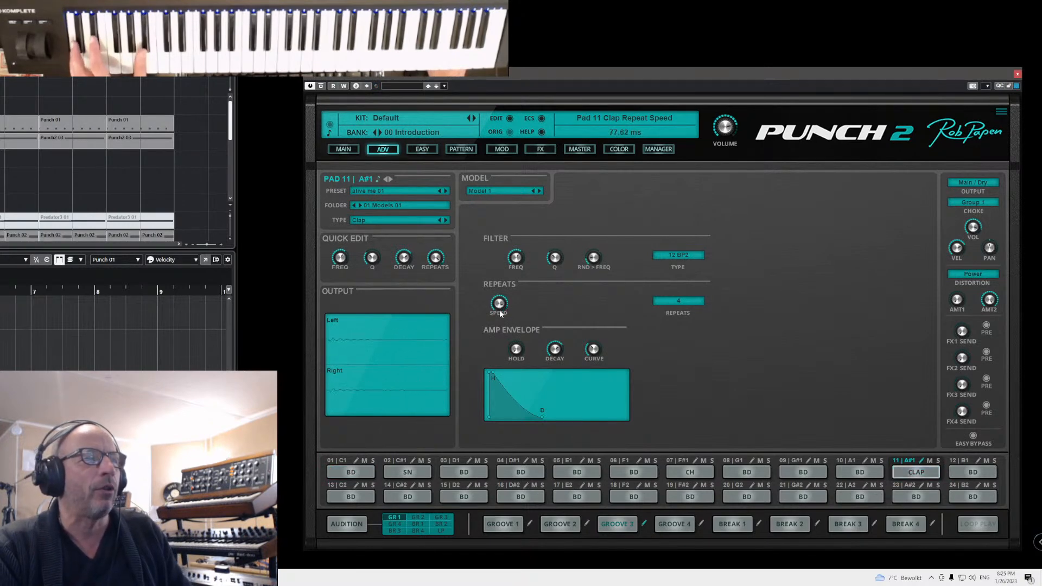
pyautogui.moveTo(500, 318); pyautogui.dragTo(501, 331)
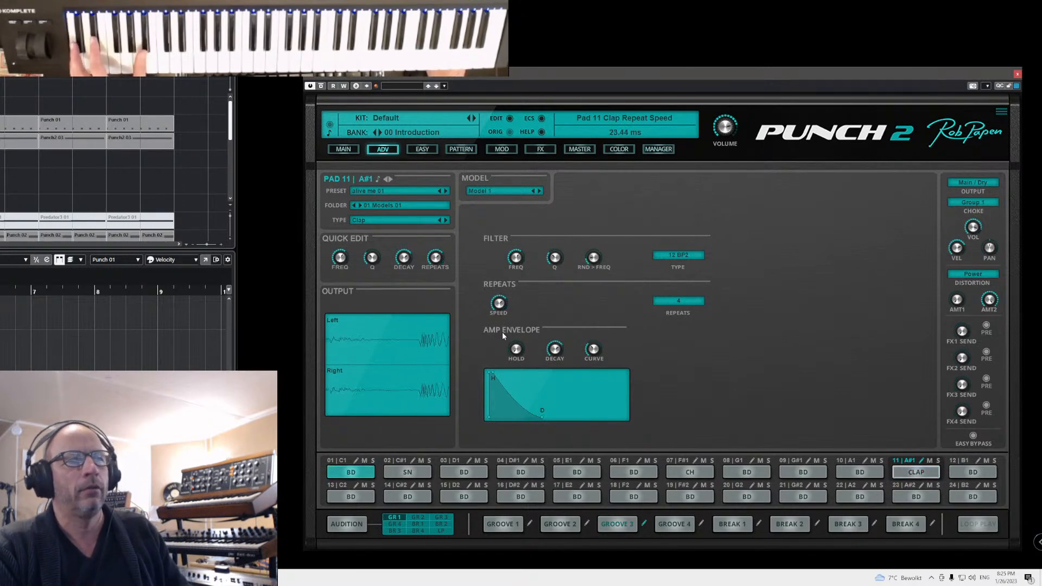
pyautogui.moveTo(498, 302); pyautogui.dragTo(499, 302)
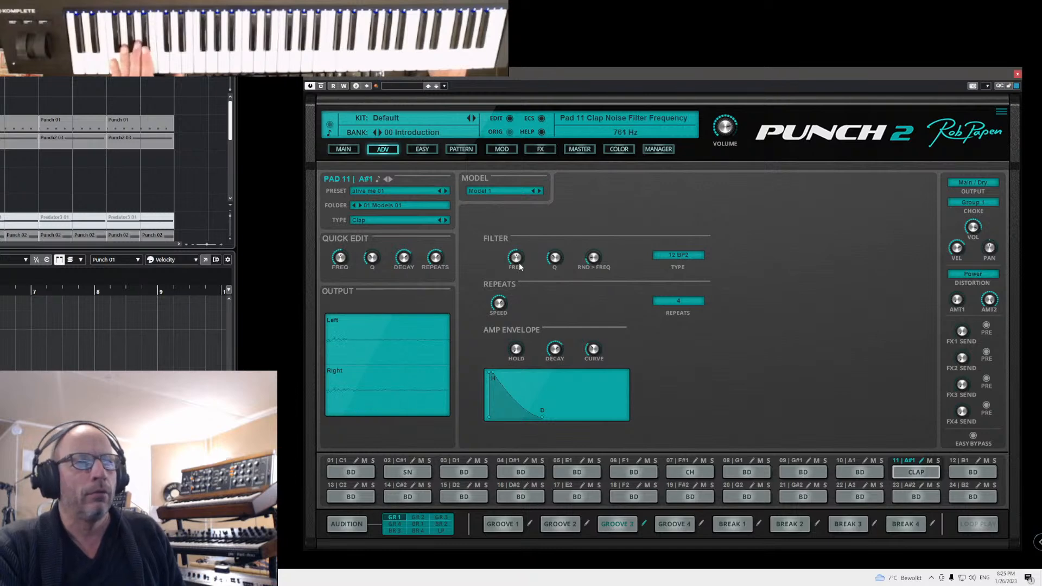
# - Lower the filter Q of pad 11's clap and extend its amp envelope with a hold of 174 ms
pyautogui.moveTo(520, 265)
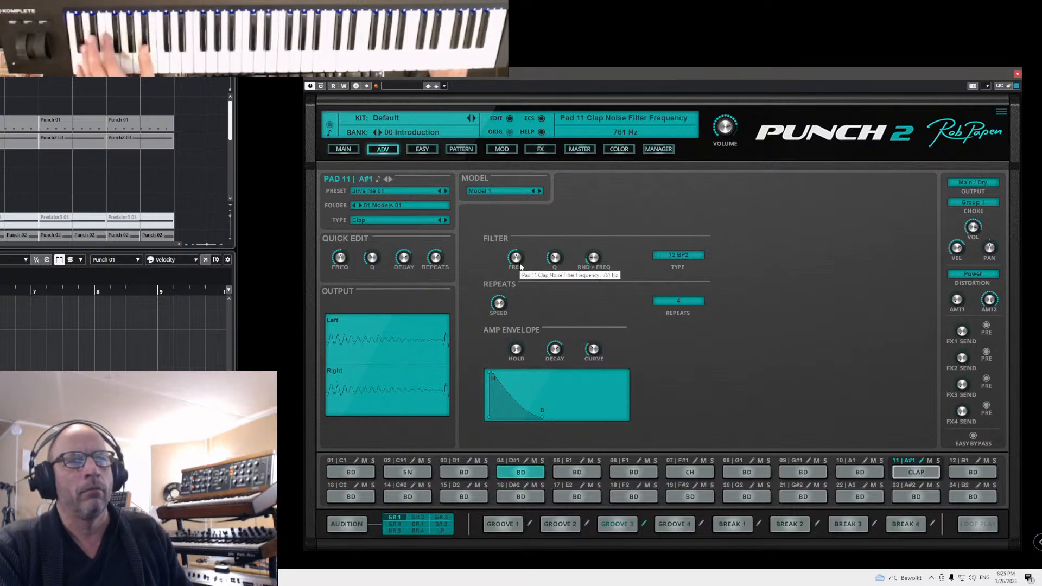
pyautogui.moveTo(555, 257); pyautogui.dragTo(552, 287)
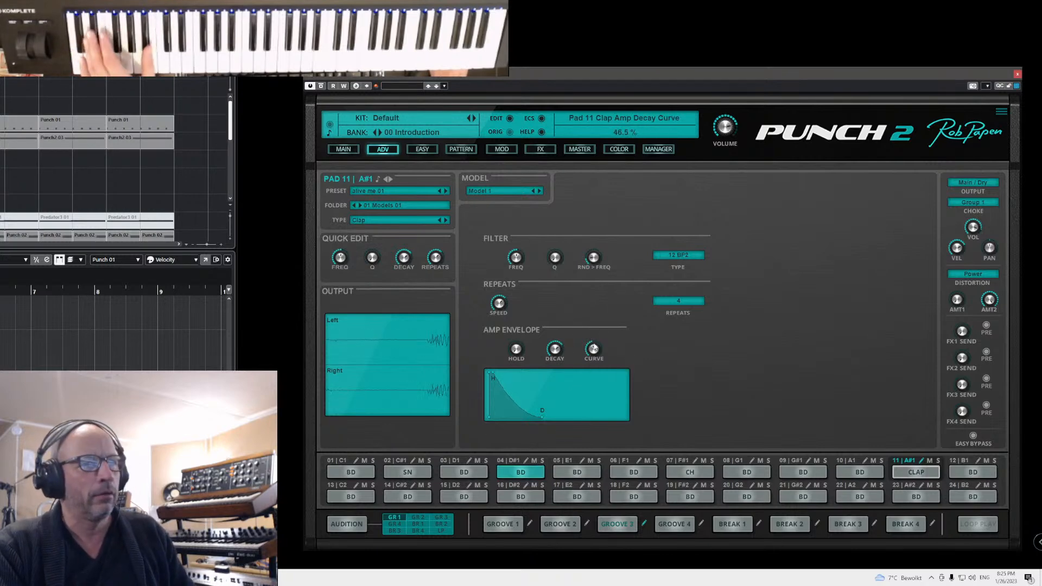
pyautogui.moveTo(556, 348); pyautogui.dragTo(520, 308)
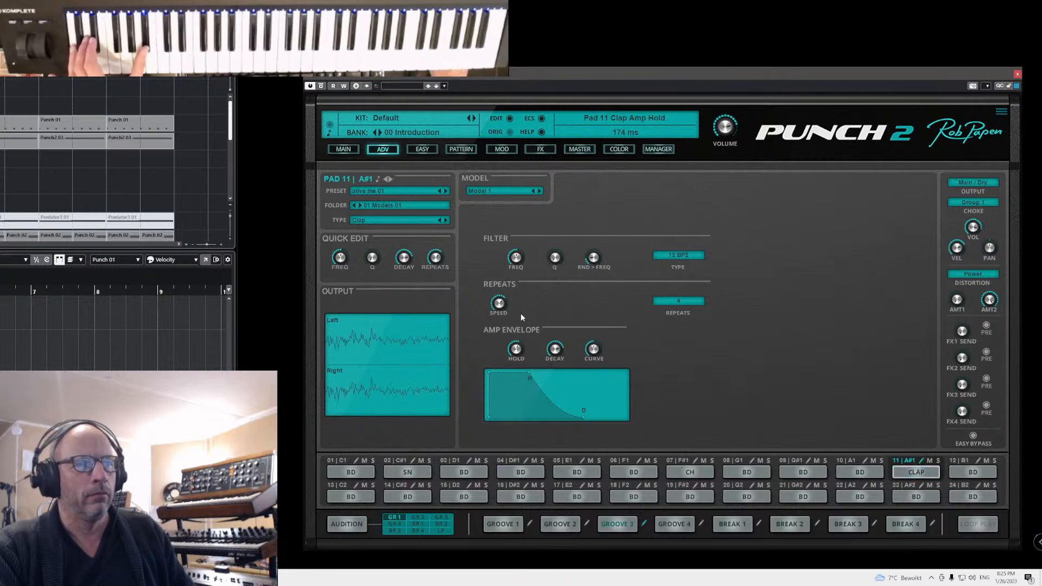
# - Reduce the amp envelope hold of pad 11's clap to its minimum and switch the clap to Model 2
pyautogui.doubleClick(523, 344)
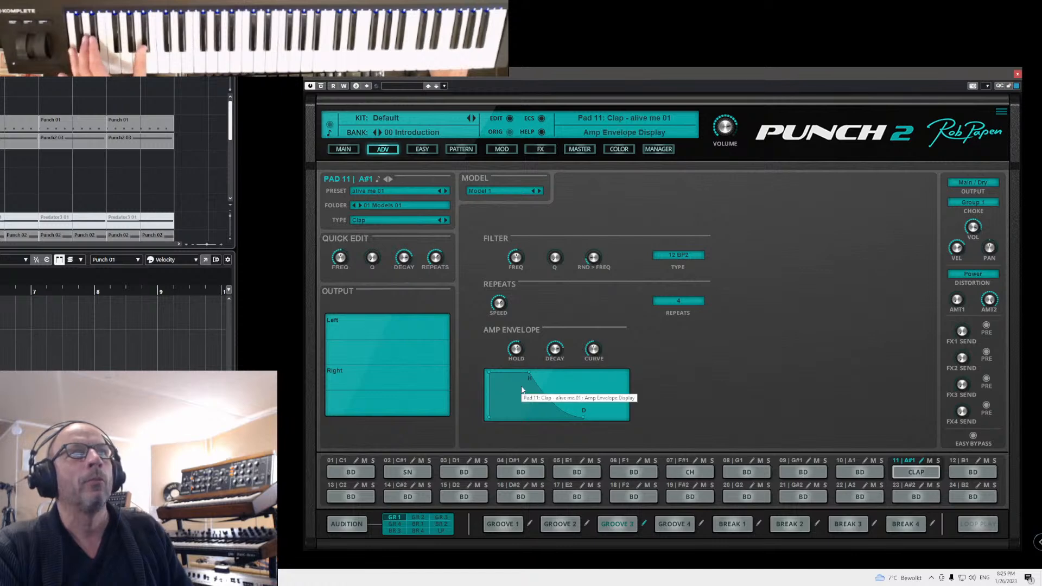
pyautogui.moveTo(518, 353); pyautogui.dragTo(506, 396)
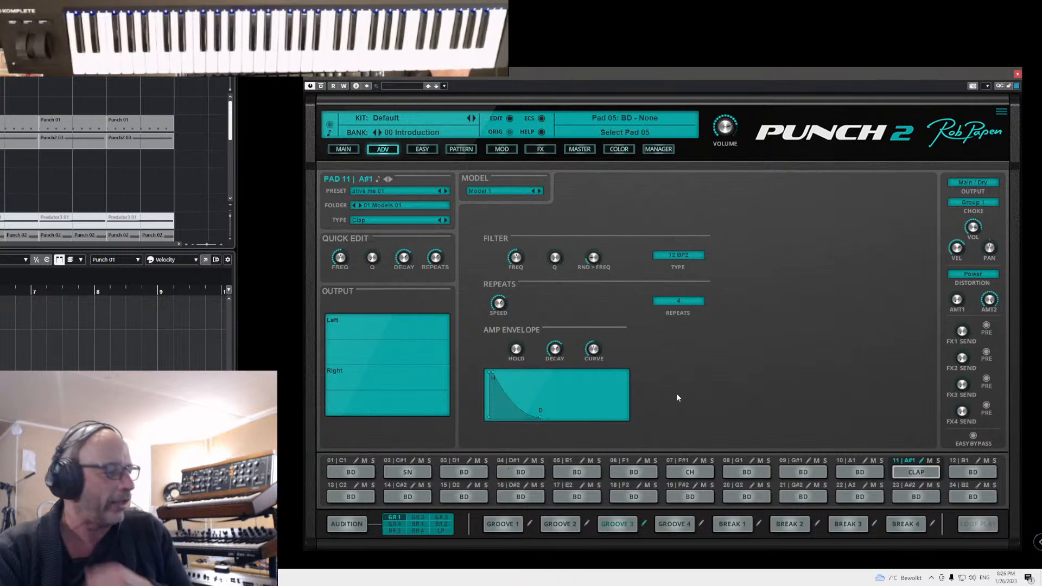
pyautogui.click(540, 194)
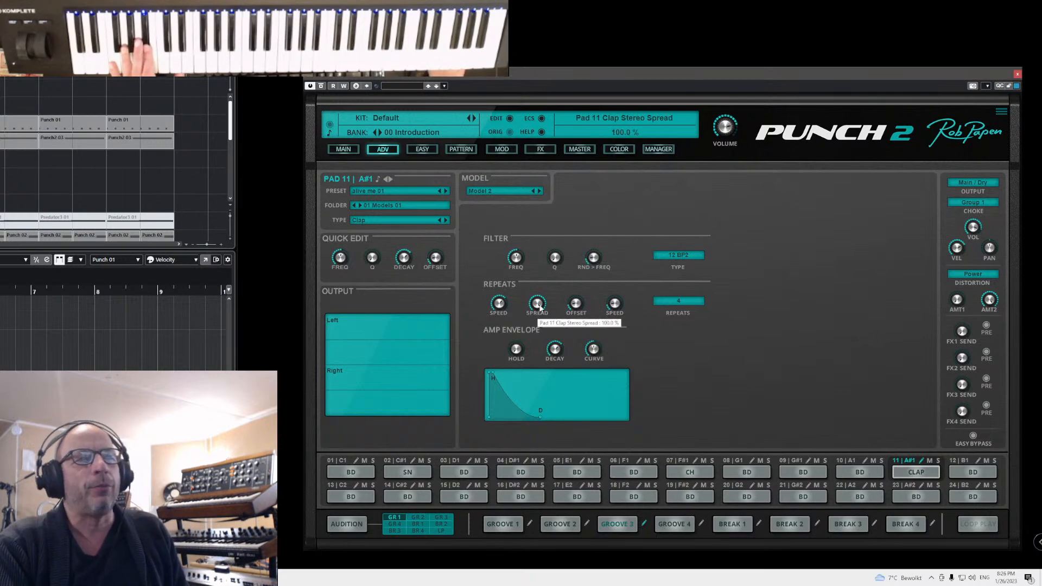
# - Adjust the stereo spread of pad 11's clap and vary its stereo offset through 13.5 %, 23.5 % and 16.5 %
pyautogui.moveTo(538, 302); pyautogui.dragTo(579, 303)
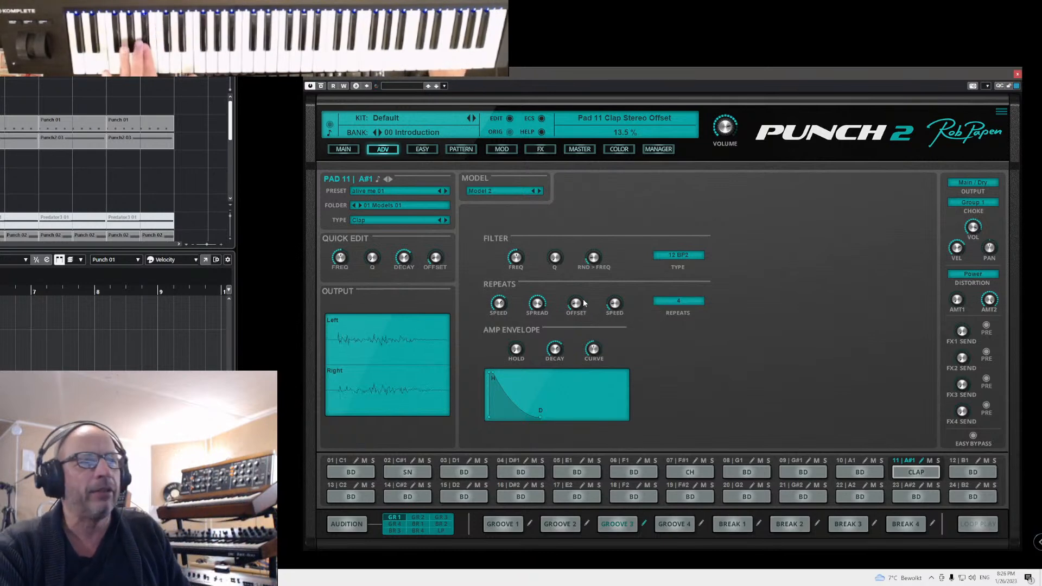
pyautogui.moveTo(575, 307); pyautogui.dragTo(577, 310)
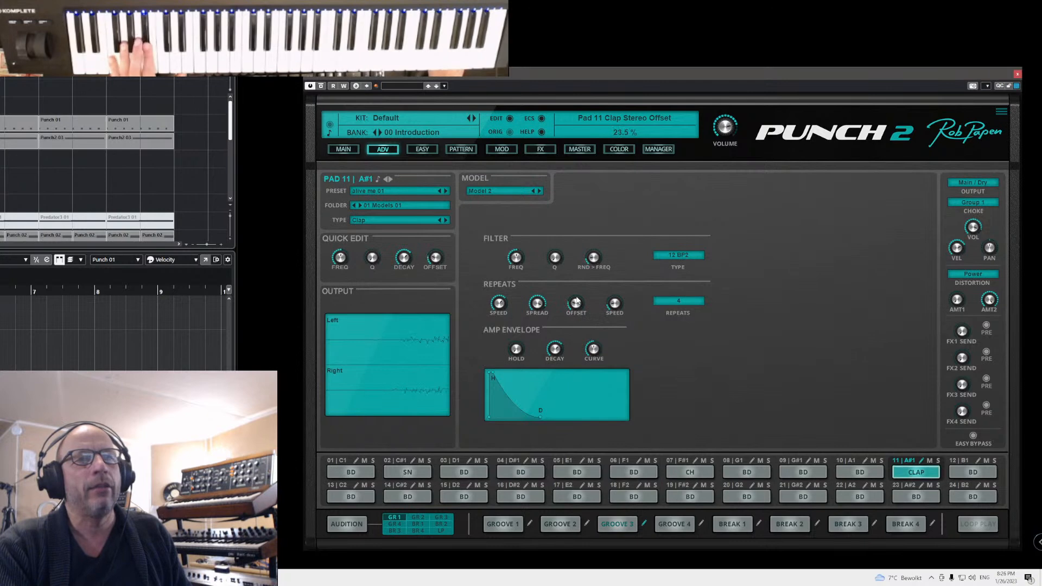
pyautogui.moveTo(542, 302)
pyautogui.moveTo(541, 301); pyautogui.dragTo(527, 306)
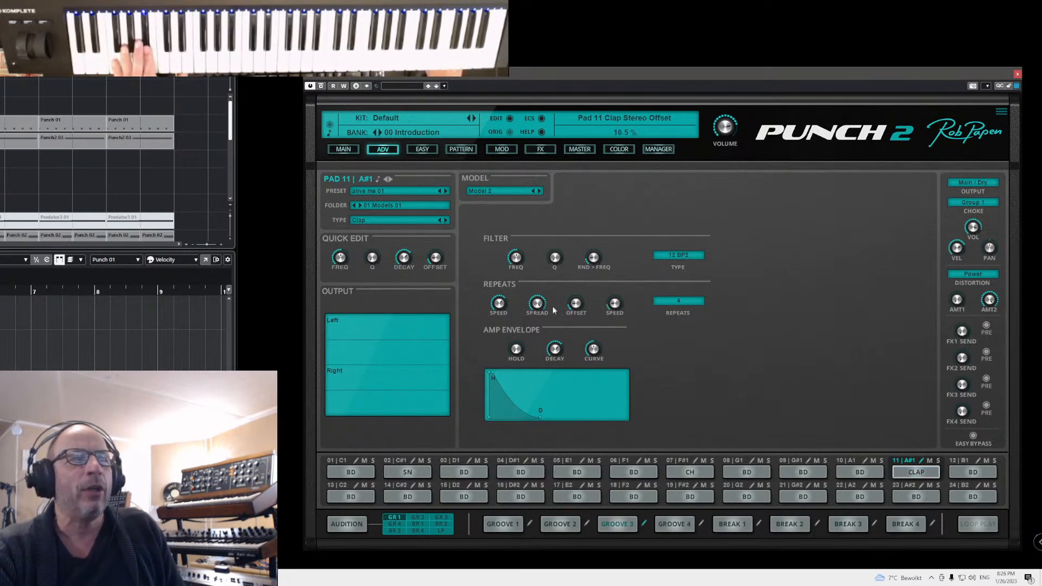
# - Try a stereo speed offset of 59.0 % on pad 11's clap repeats and readjust it
pyautogui.moveTo(619, 306)
pyautogui.moveTo(617, 305); pyautogui.dragTo(620, 300)
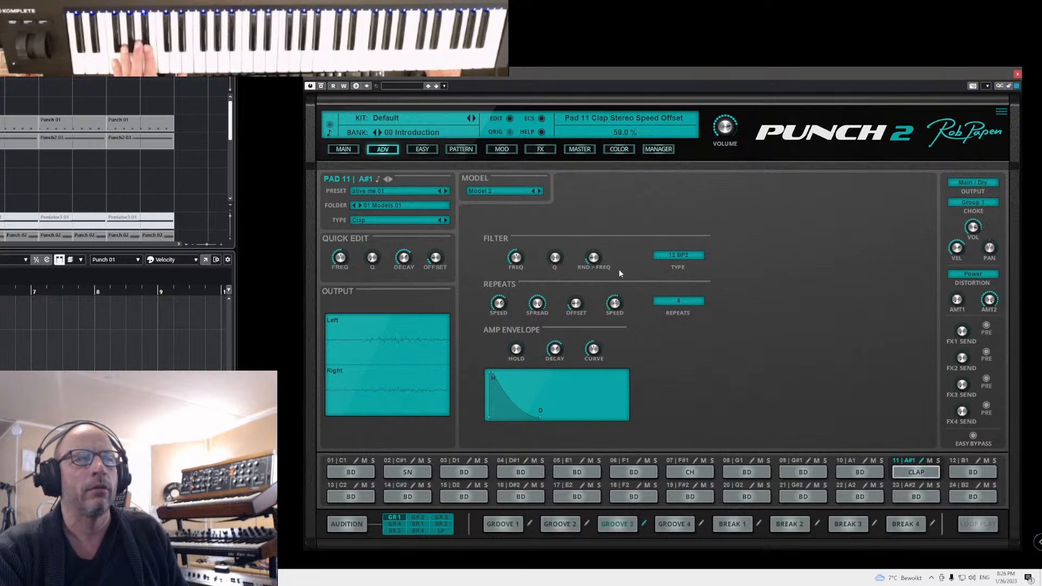
pyautogui.moveTo(617, 302); pyautogui.dragTo(617, 307)
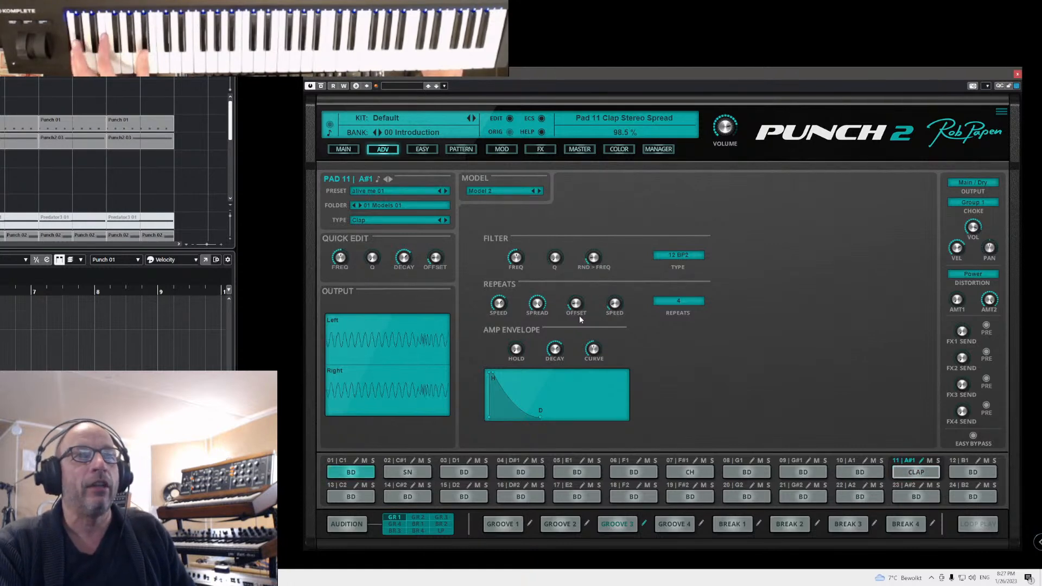
# - Set the pad 11 clap's amp decay to 2.4 sec and its noise filter frequency to 1.8 kHz
pyautogui.moveTo(556, 348); pyautogui.dragTo(560, 343)
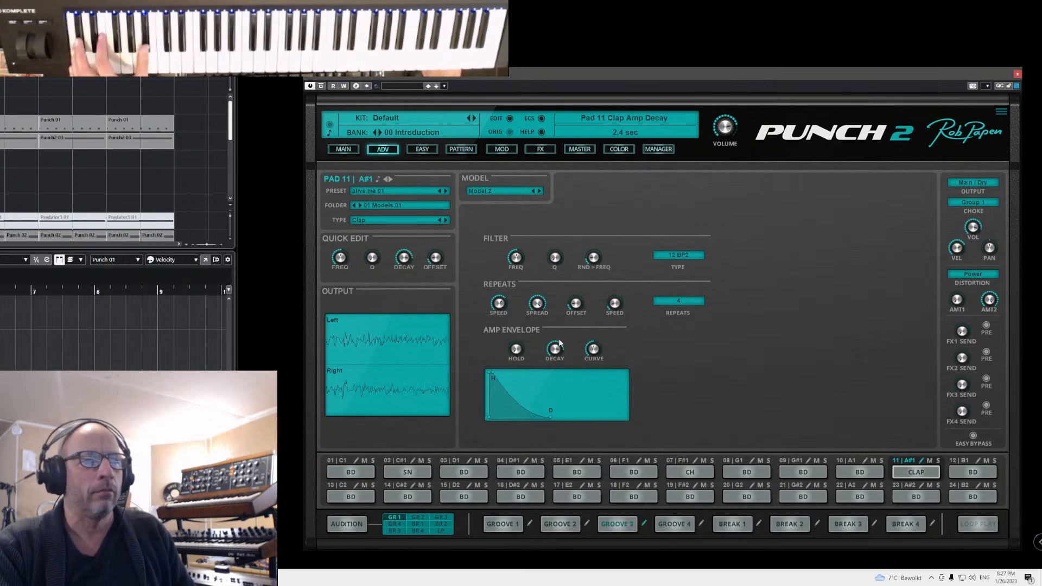
pyautogui.moveTo(515, 256); pyautogui.dragTo(515, 269)
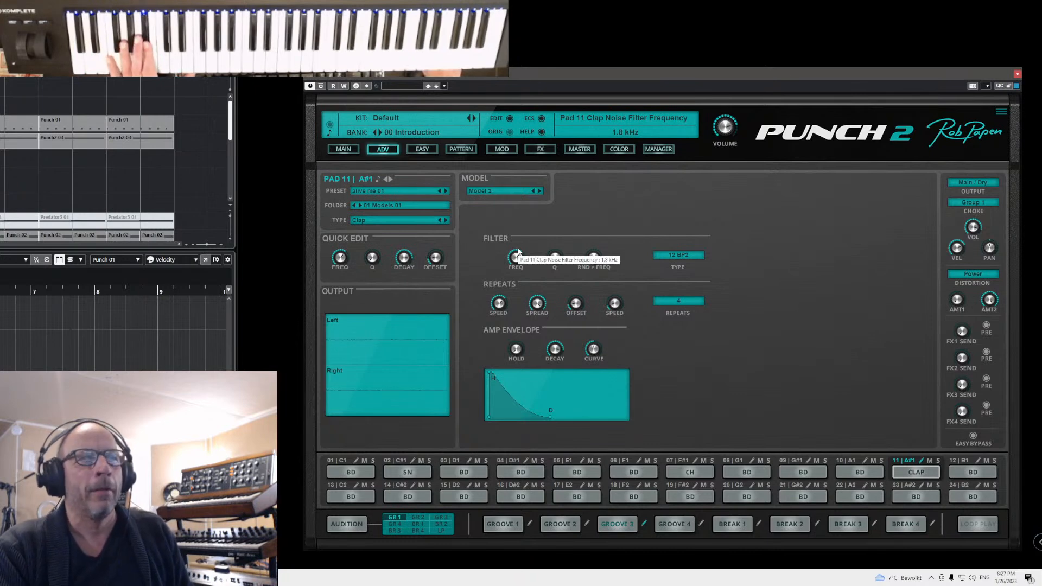
# - Try pad 11 with repeats set to None, and switch it to Clap Model 03 with repeats at 4
pyautogui.click(683, 302)
pyautogui.click(685, 302)
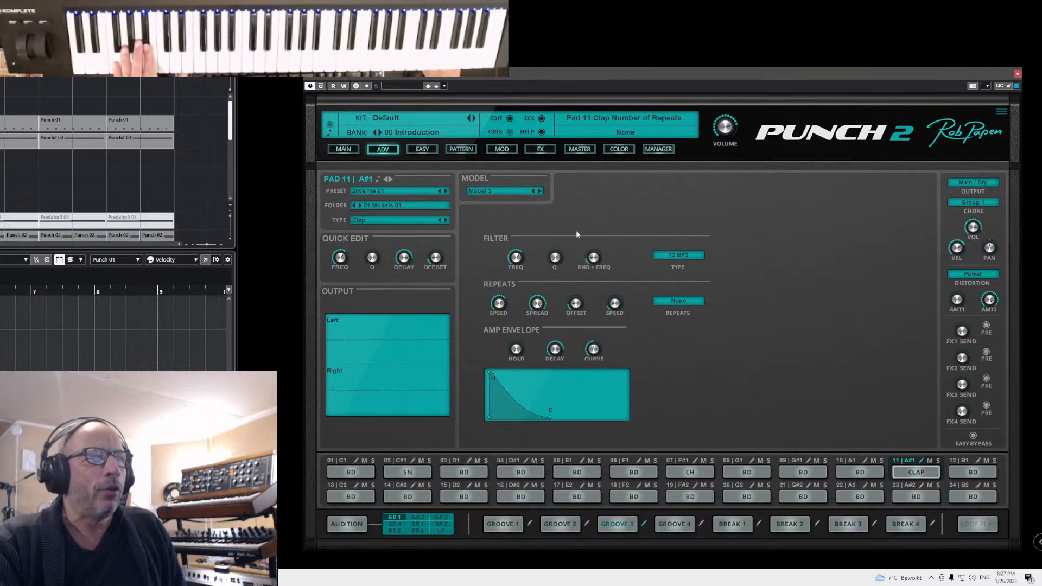
pyautogui.click(541, 191)
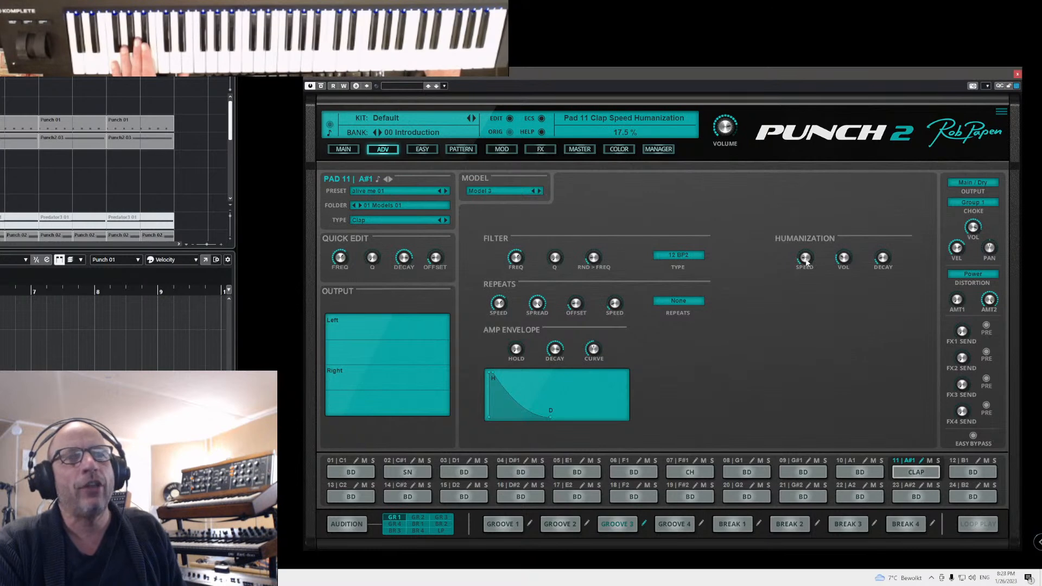
pyautogui.click(685, 302)
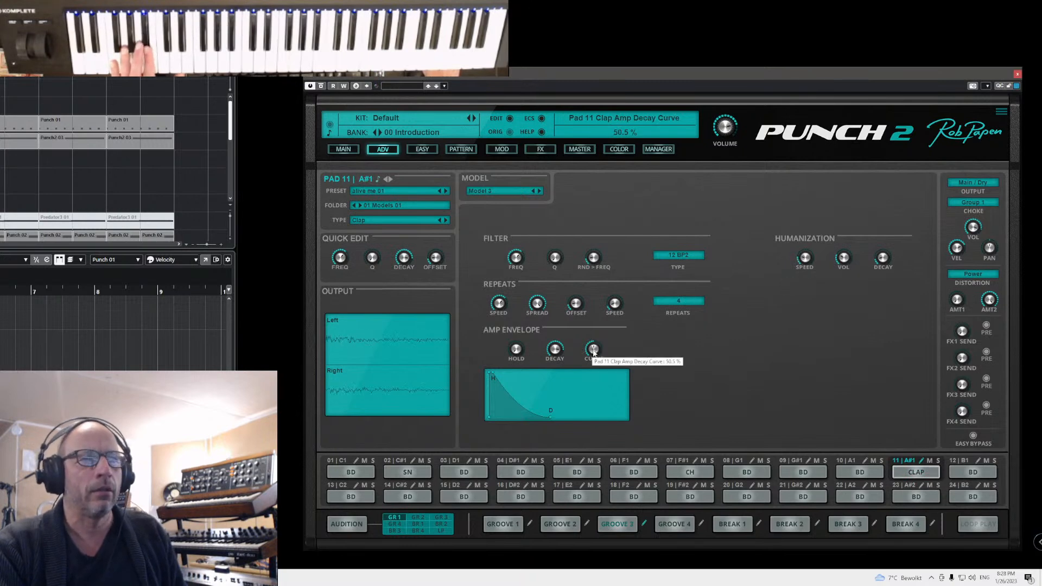
# - Set the clap's speed humanization to 32.5 % and readjust its amp envelope decay
pyautogui.moveTo(556, 350); pyautogui.dragTo(561, 379)
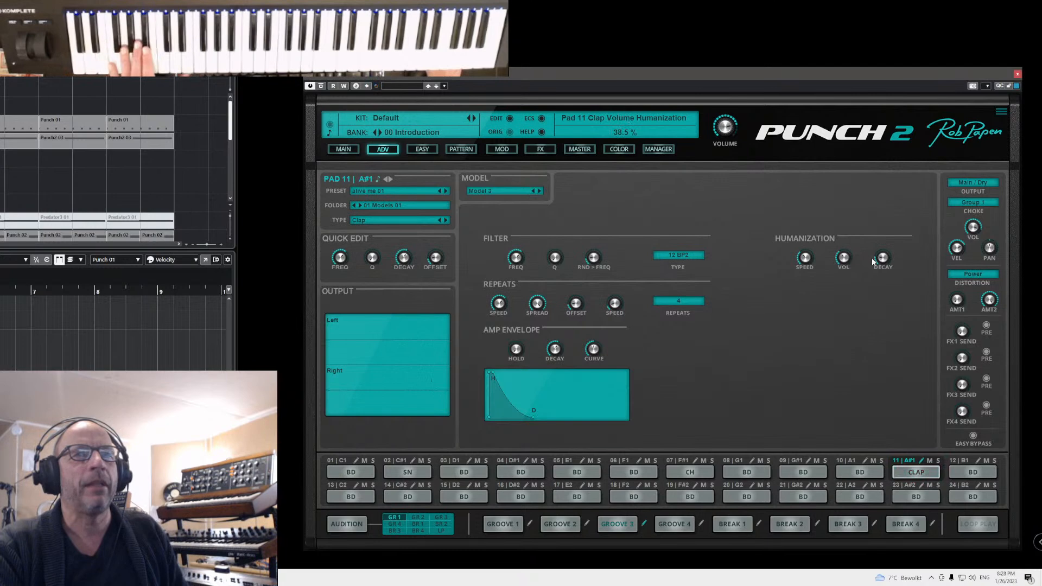
pyautogui.moveTo(811, 259)
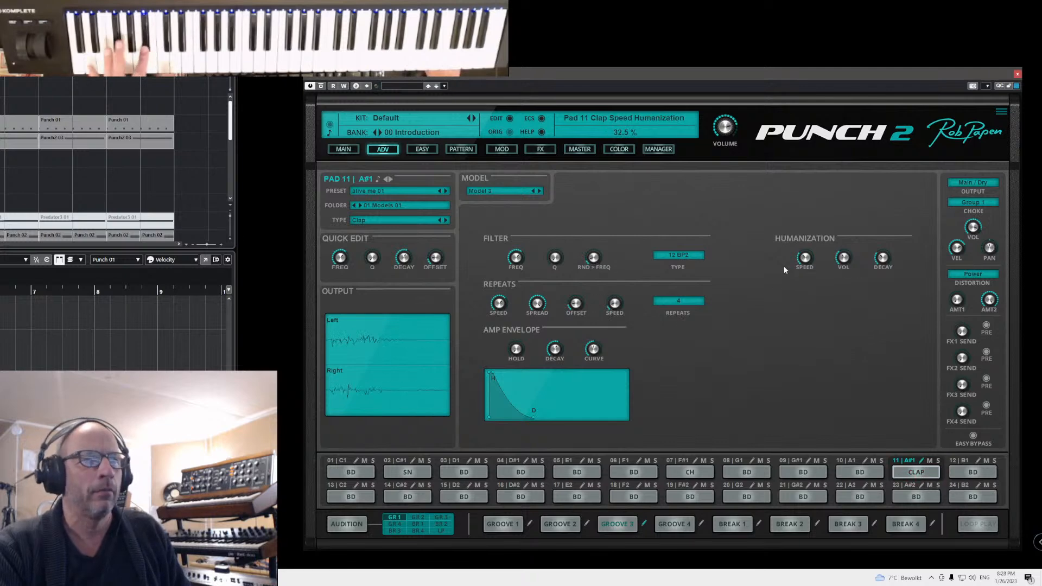
pyautogui.moveTo(563, 354); pyautogui.dragTo(563, 351)
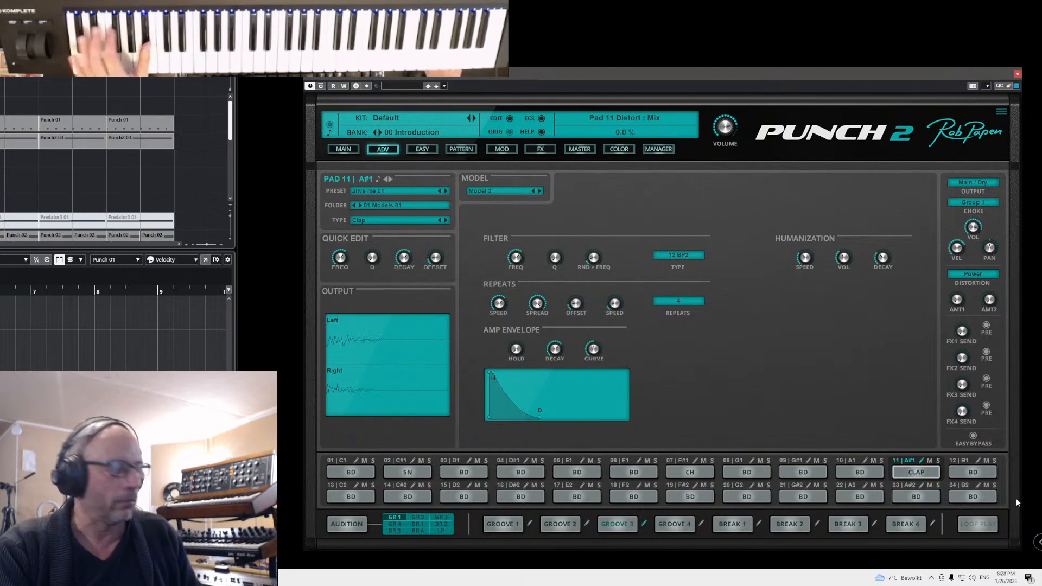
# - Change the pad 11 model to Clap Classic 01
pyautogui.click(499, 191)
pyautogui.moveTo(501, 205)
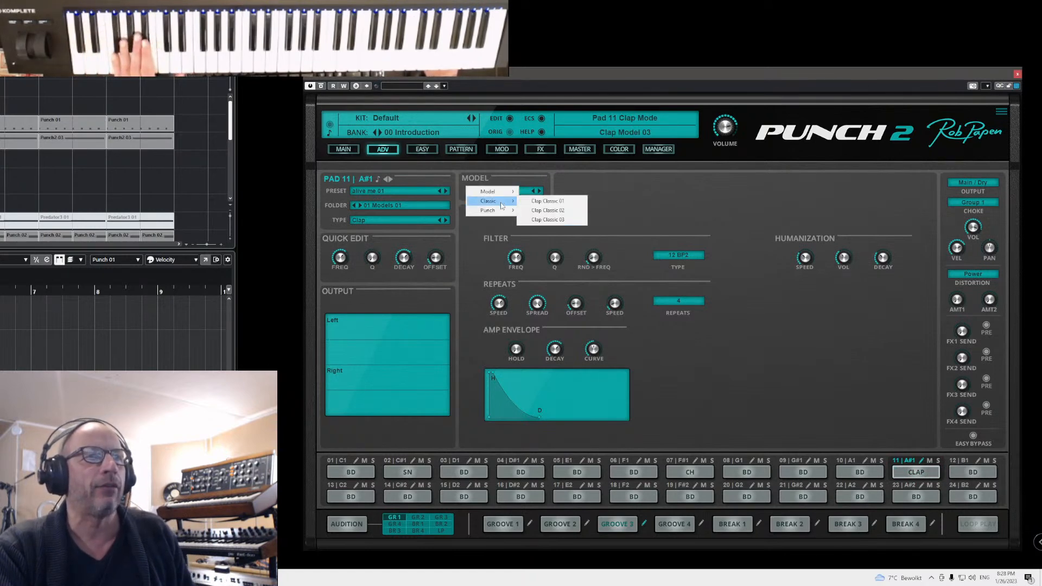
pyautogui.click(536, 199)
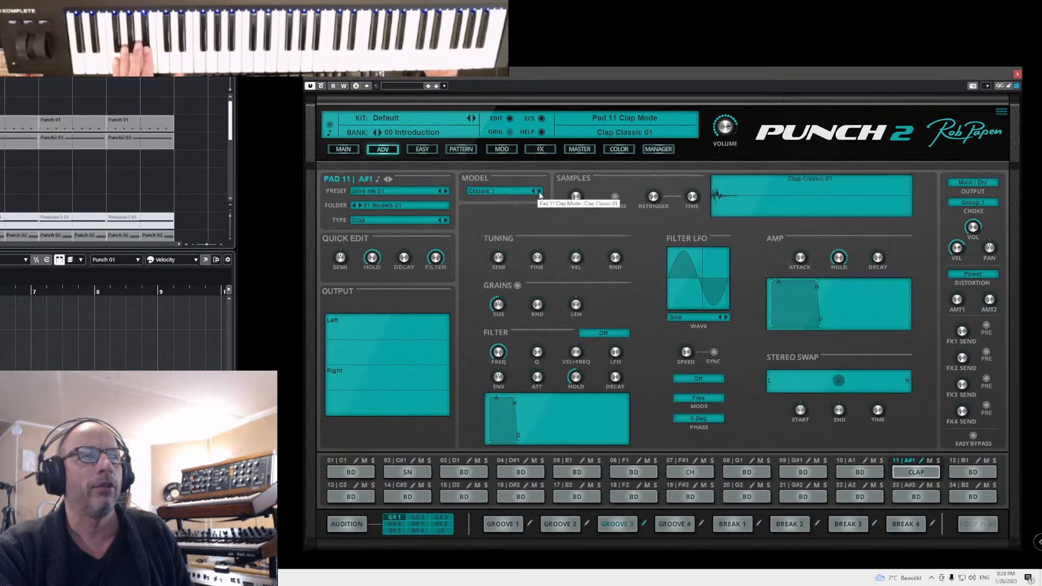
pyautogui.moveTo(974, 228)
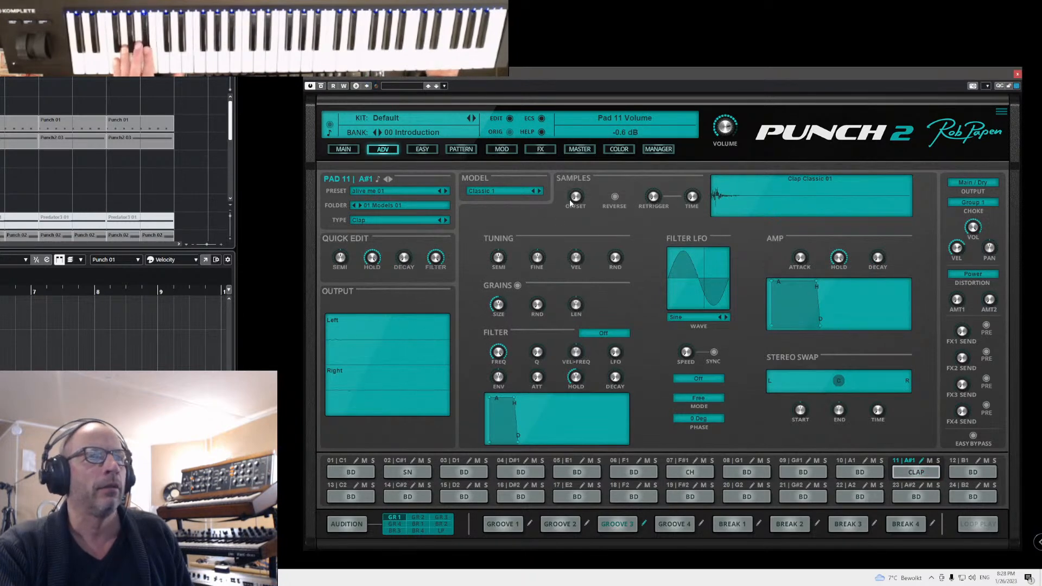
# - Audition the following clap models one after another, from Clap Classic 02 up to Clap Punch 02
pyautogui.click(539, 191)
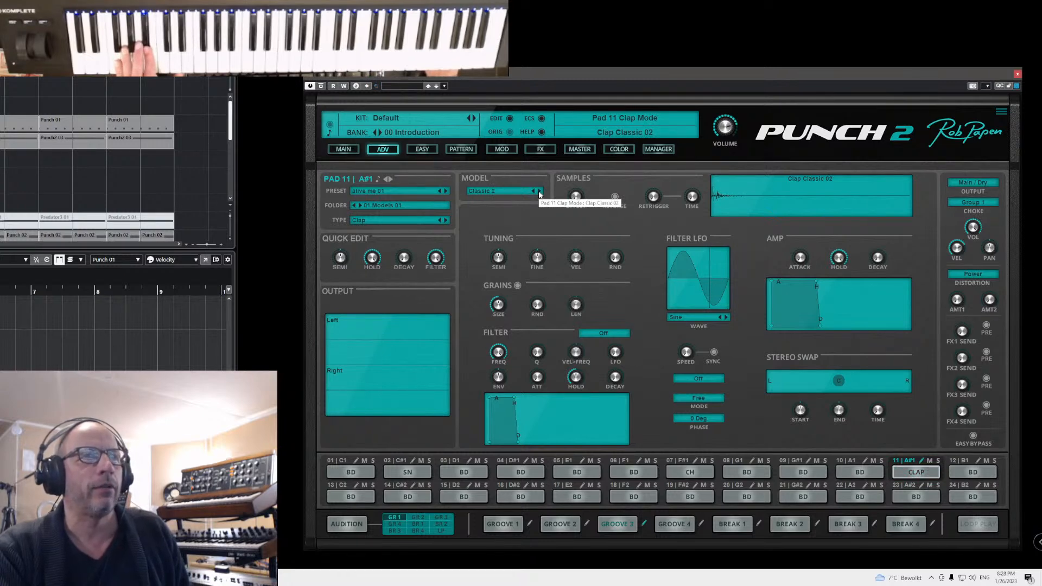
pyautogui.click(539, 193)
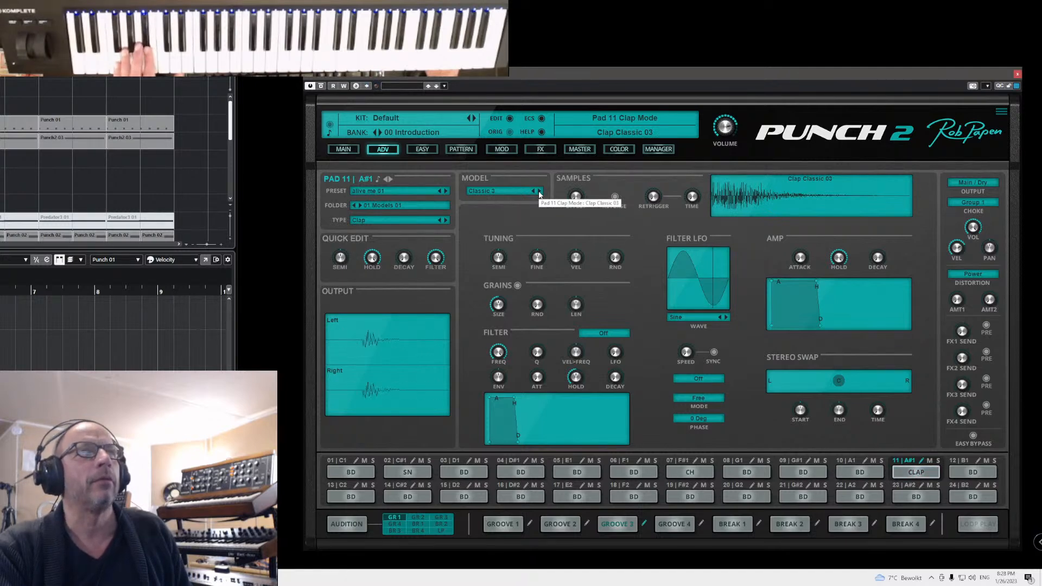
pyautogui.click(539, 193)
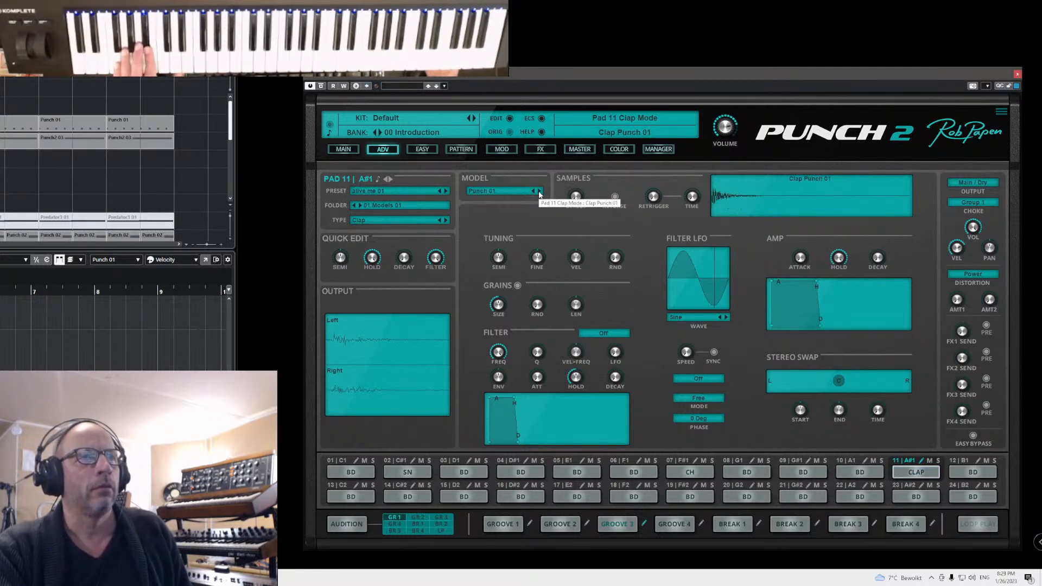
pyautogui.click(539, 192)
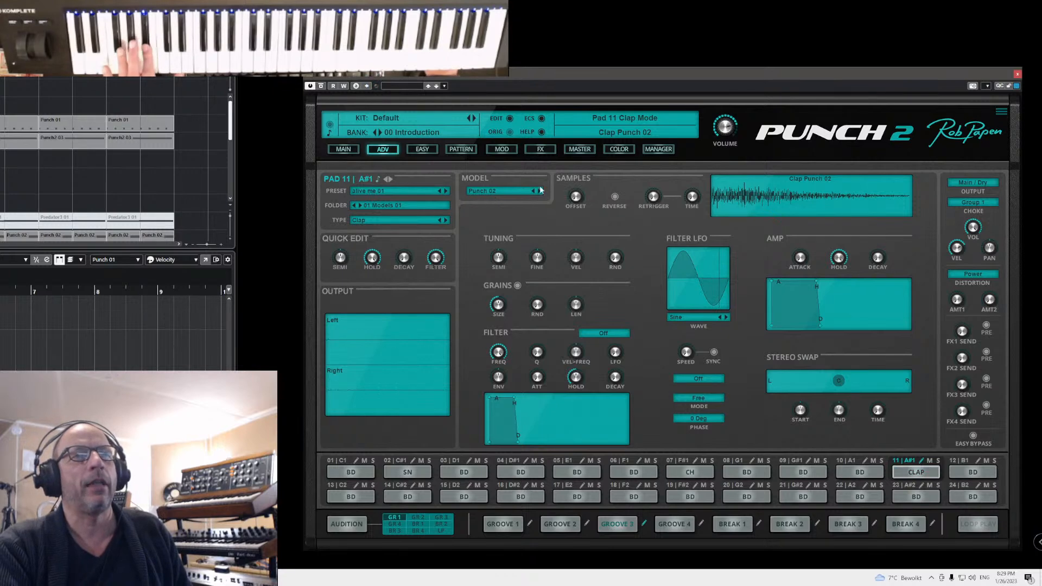
# - Reverse the Clap Punch 02 sample and adjust its sample offset
pyautogui.click(615, 197)
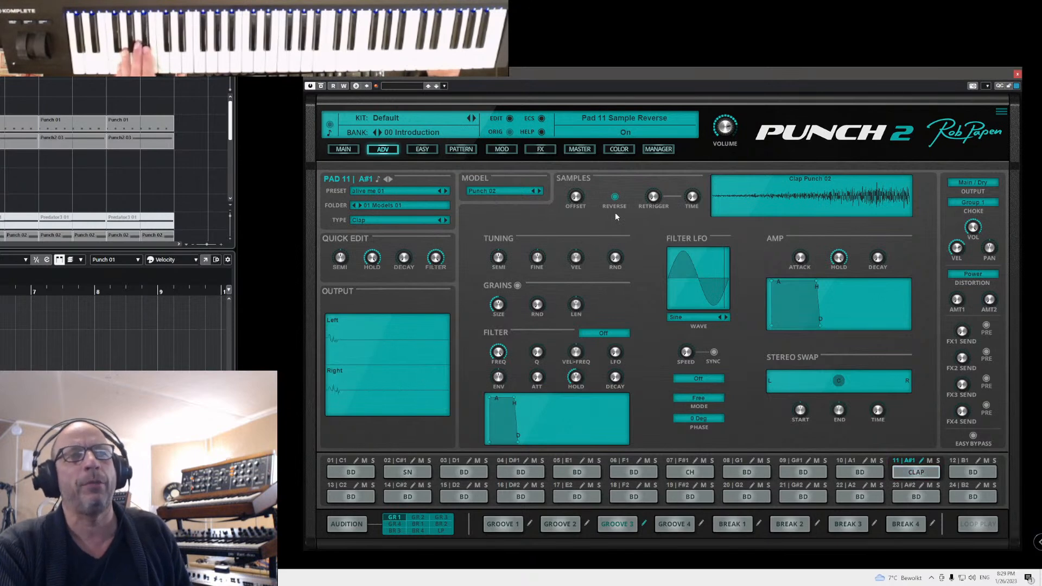
pyautogui.moveTo(576, 197)
pyautogui.mouseDown()
pyautogui.moveTo(593, 142)
pyautogui.moveTo(589, 185)
pyautogui.mouseUp()
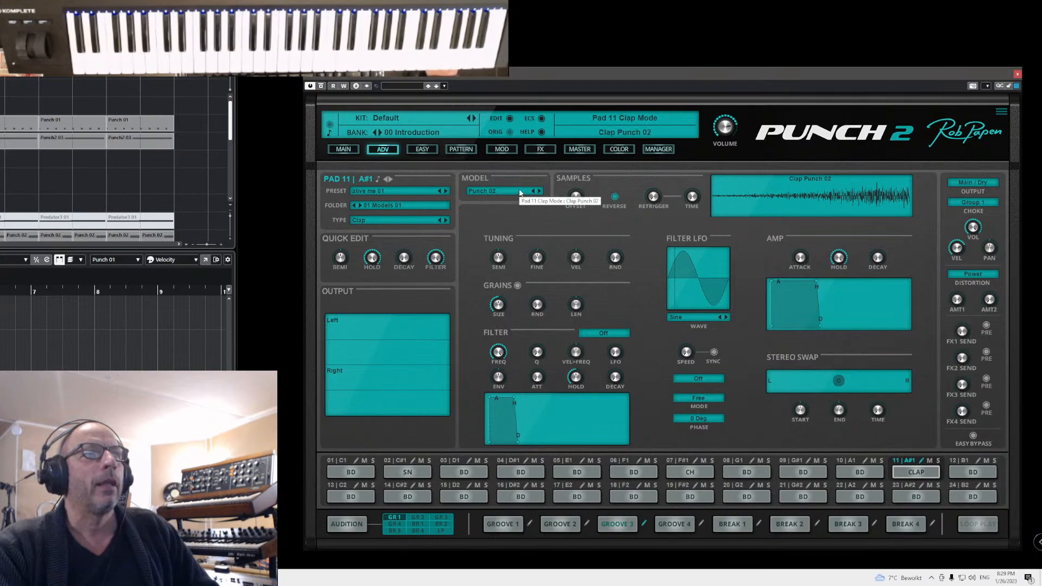
# - Load the kit preset DanceKit 04 126bpm from the 00 Introduction bank
pyautogui.click(344, 150)
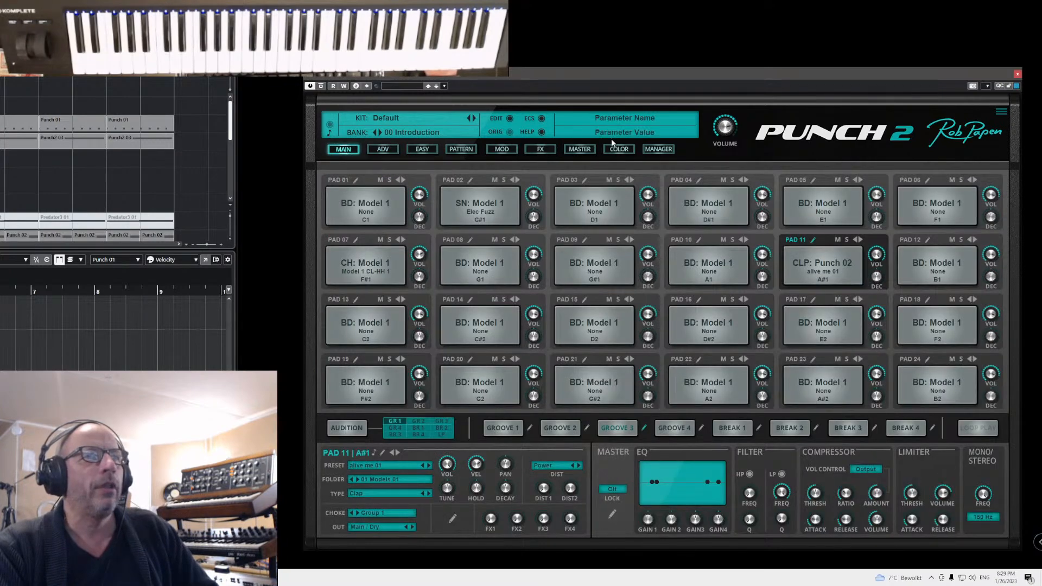
pyautogui.click(646, 151)
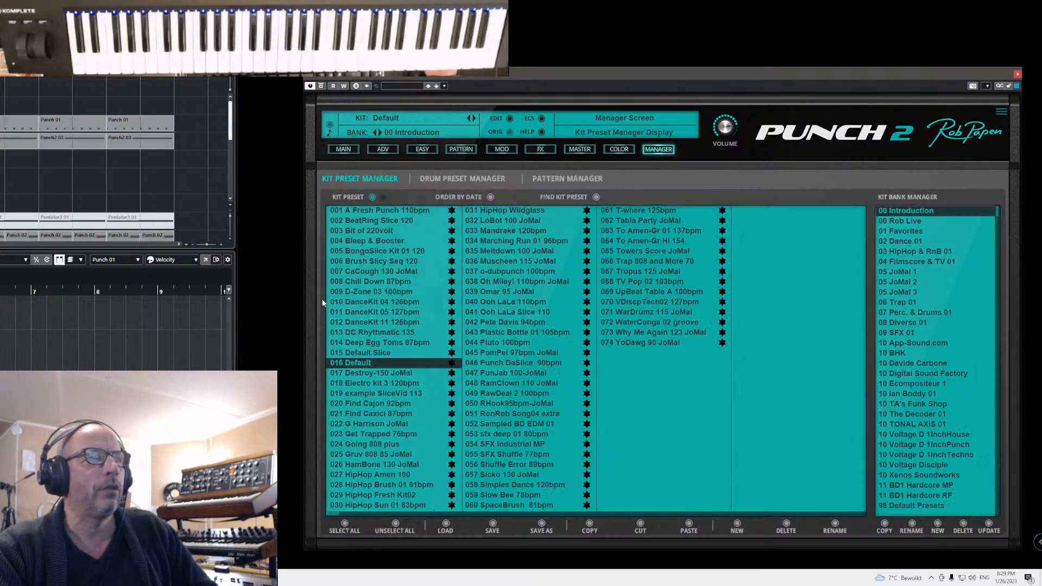
pyautogui.click(371, 302)
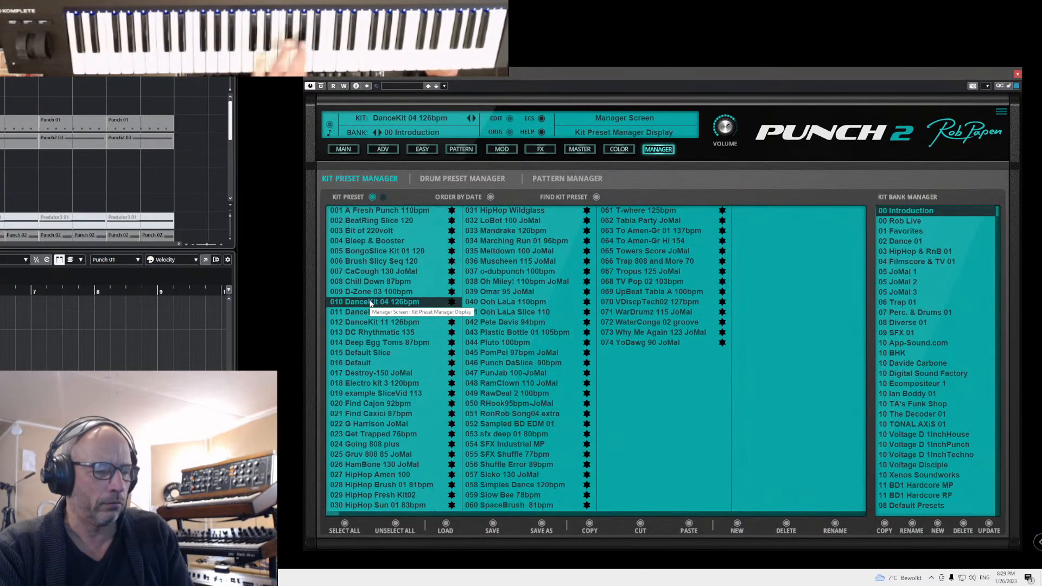
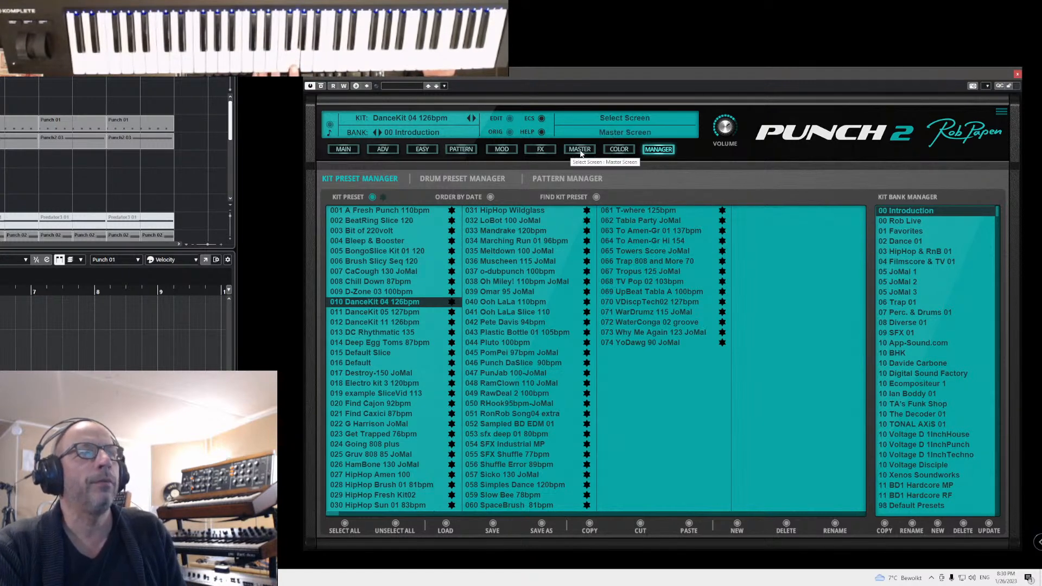
# - Examine the Break 4 and Groove 3 step patterns, including the pad 10 clap hit on step 9 of Groove 3
pyautogui.click(463, 150)
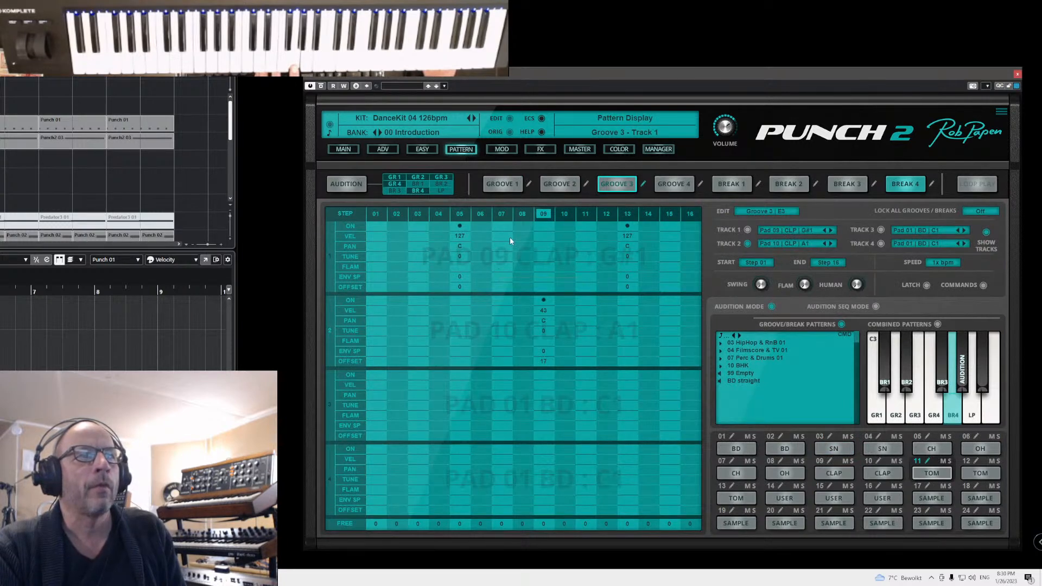
pyautogui.click(932, 185)
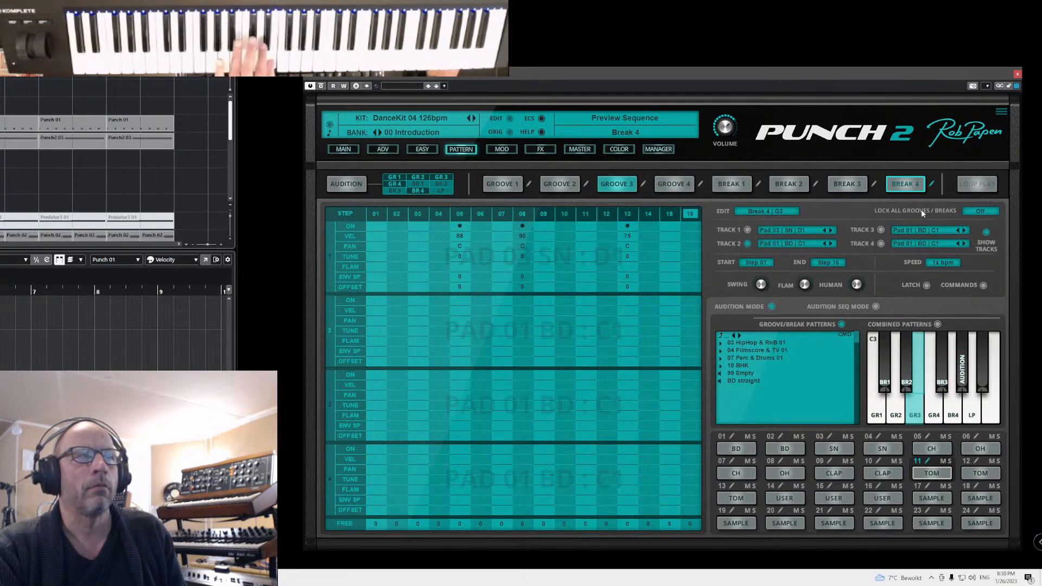
pyautogui.click(644, 183)
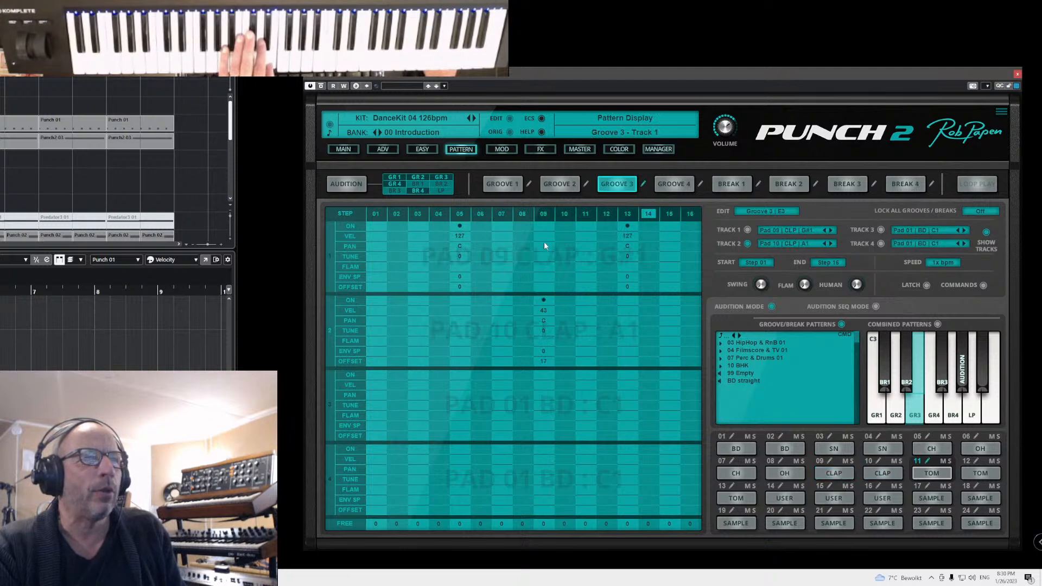
pyautogui.click(541, 300)
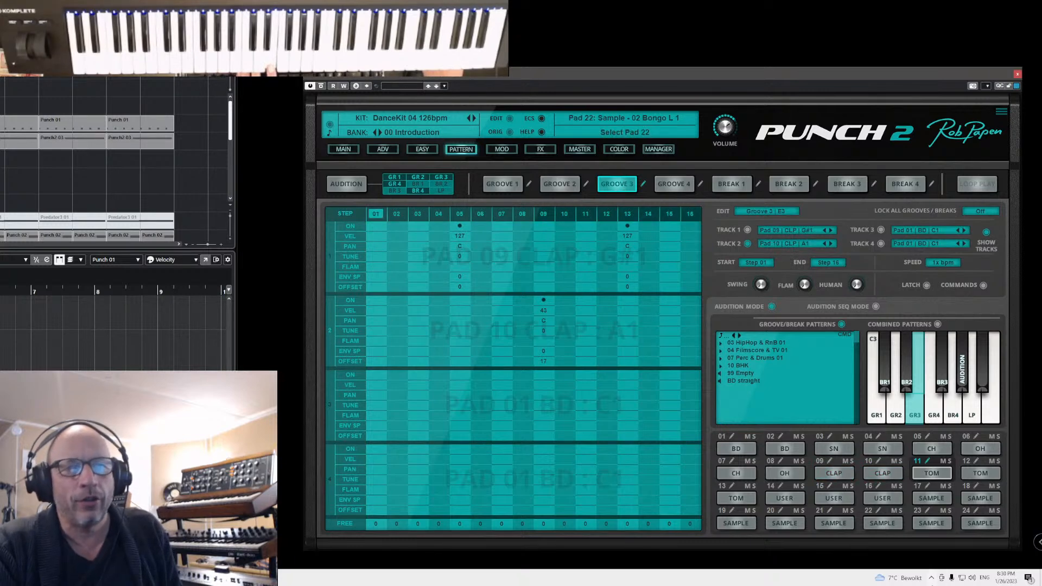
# - Open the pad 10 clap for advanced editing and try its sample offset
pyautogui.click(874, 473)
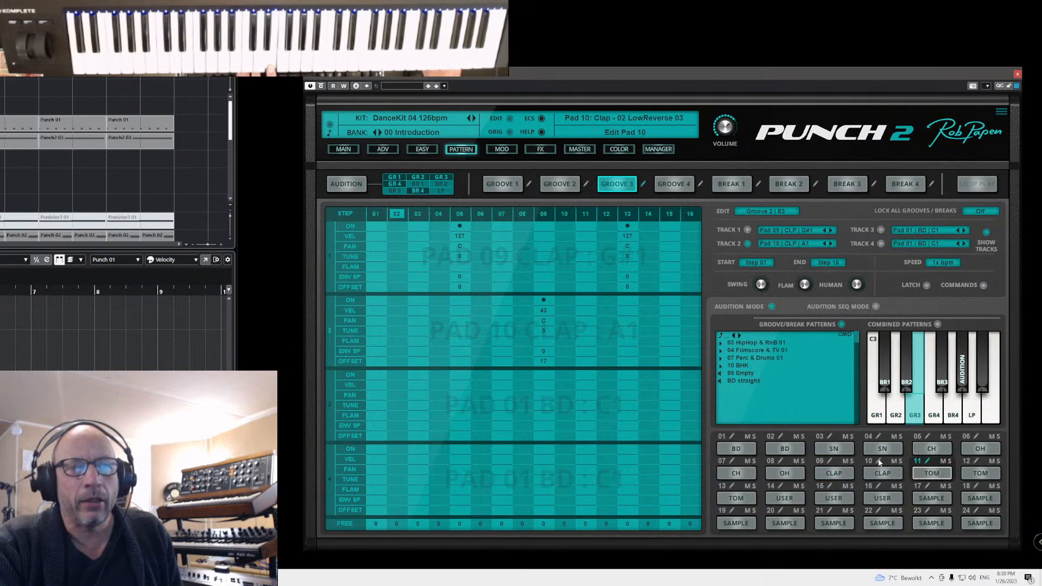
pyautogui.click(874, 474)
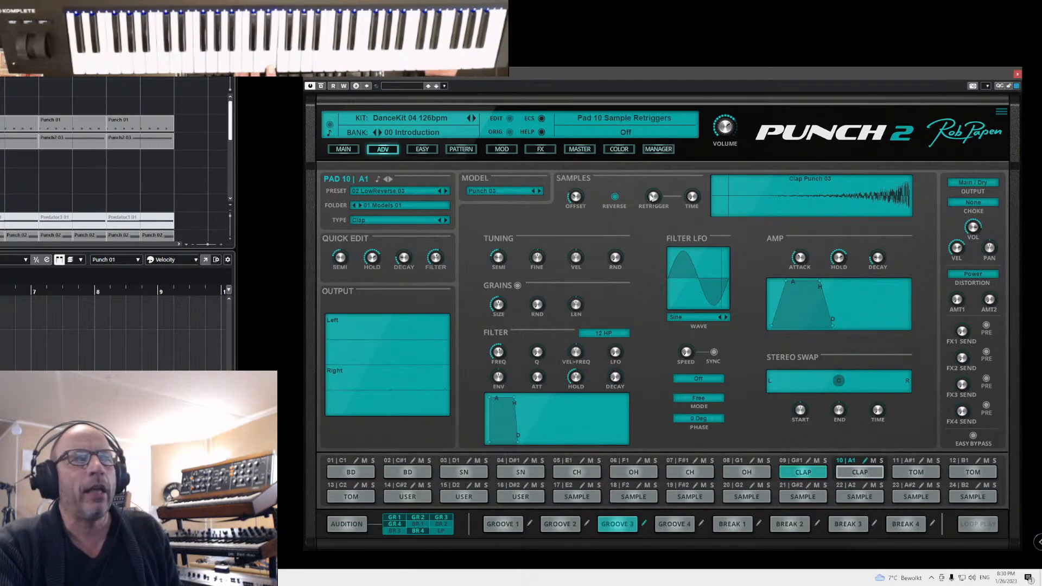
pyautogui.moveTo(575, 200); pyautogui.dragTo(575, 175)
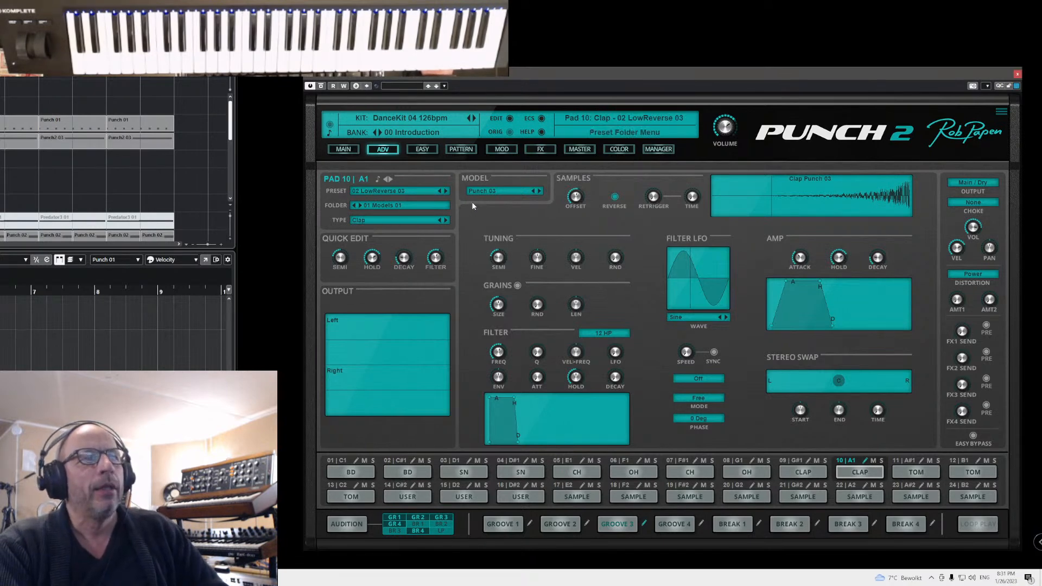
# - Look through the available Punch clap models for pad 10 and leave the list without choosing one
pyautogui.click(497, 191)
pyautogui.moveTo(496, 192)
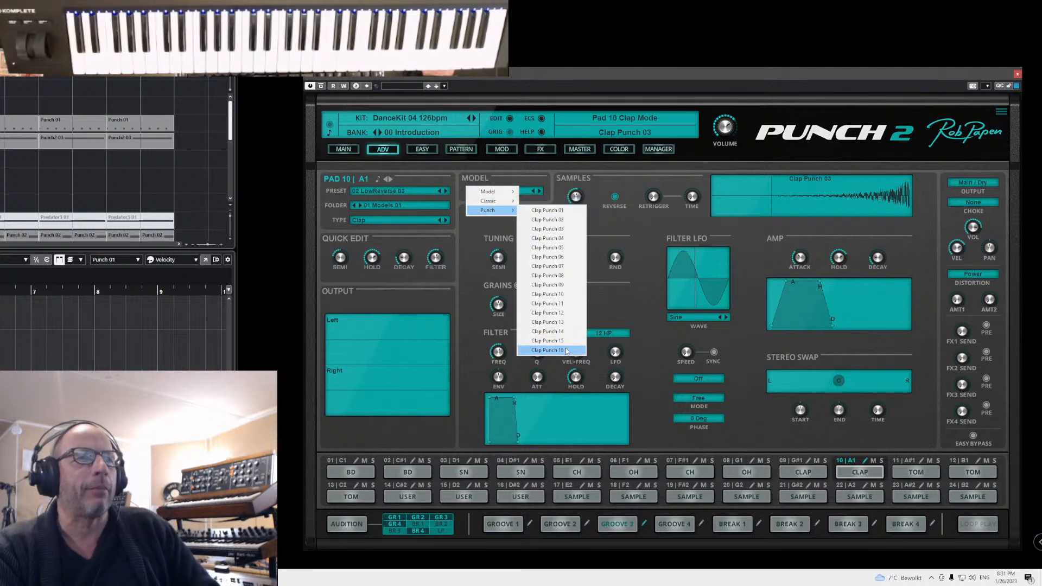
pyautogui.click(612, 226)
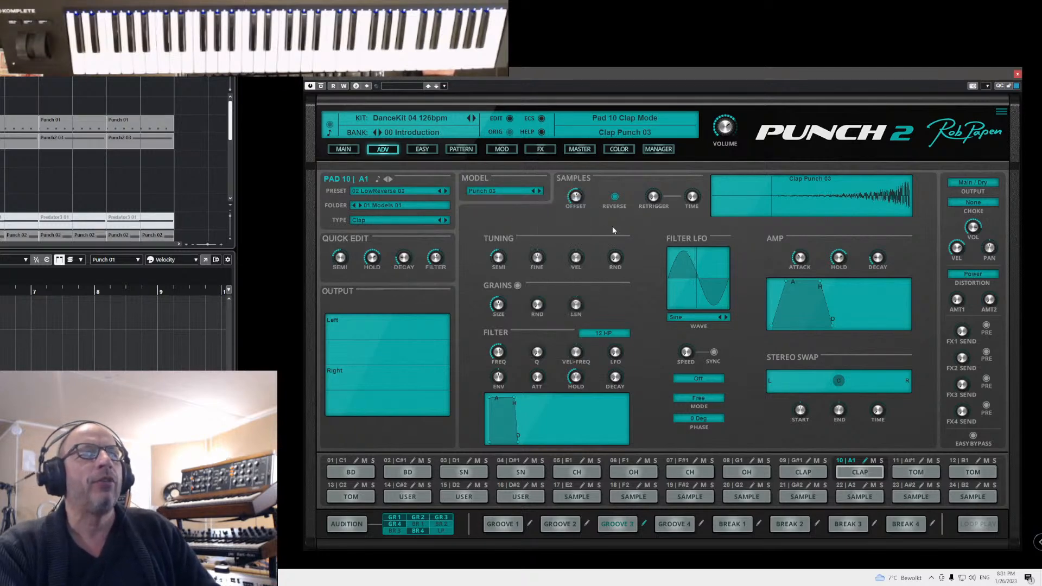
# - Change the pad 10 type from Clap to Sample
pyautogui.click(380, 221)
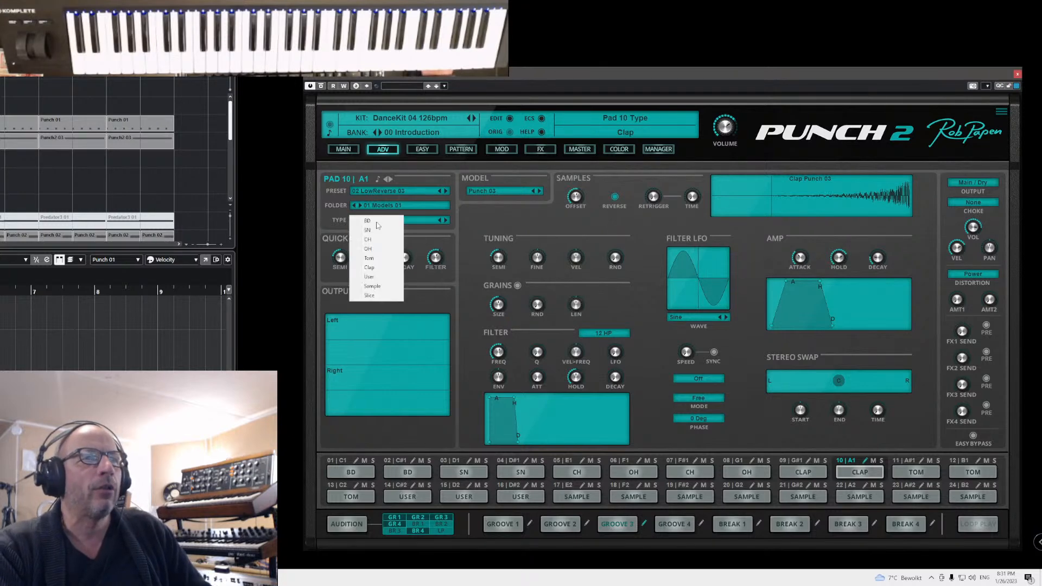
pyautogui.click(380, 285)
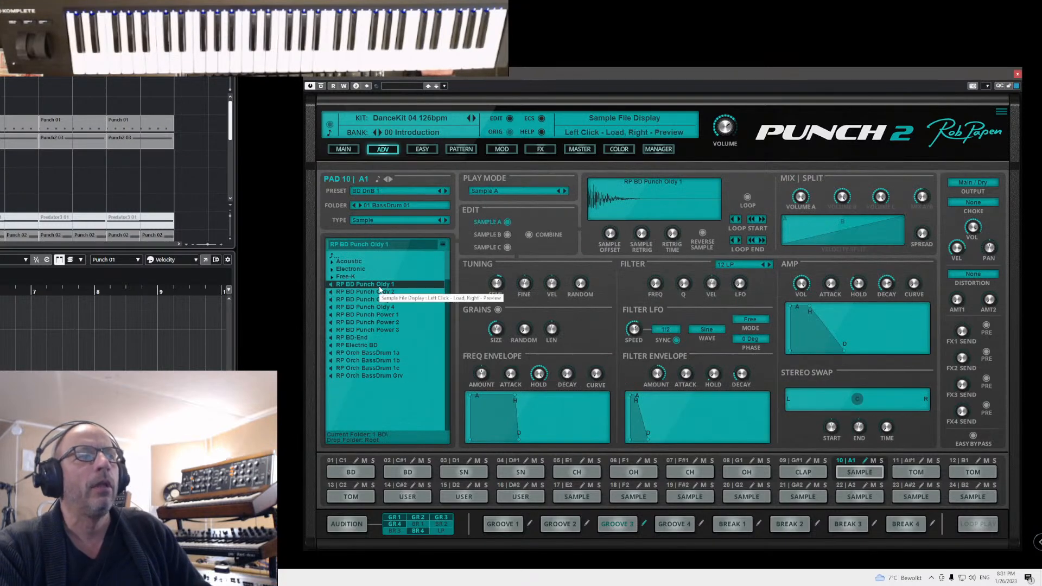
# - Browse the sample folders to the Trance subfolder of BassDrum inside the User folder
pyautogui.click(333, 258)
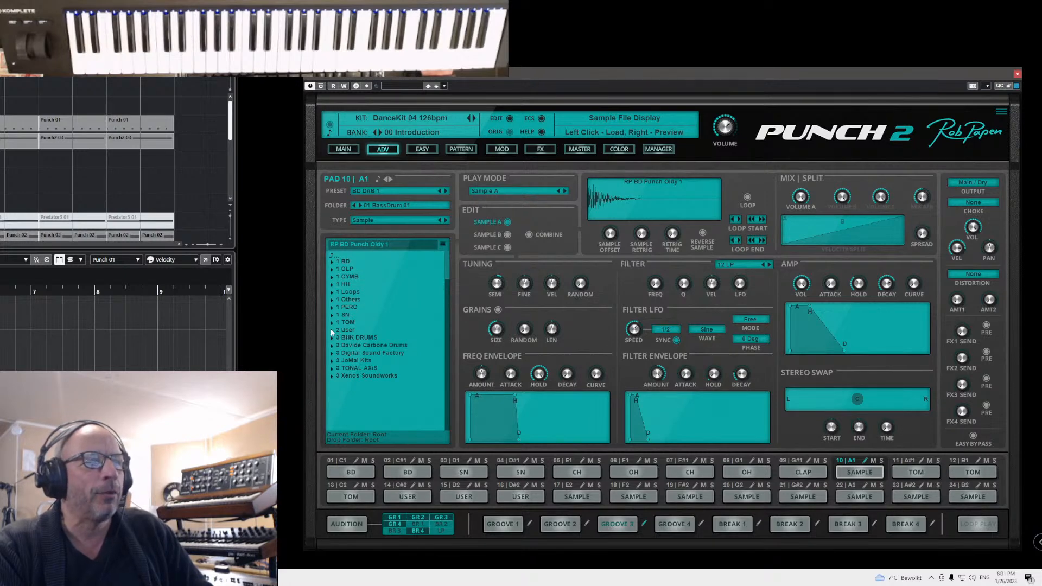
pyautogui.doubleClick(345, 330)
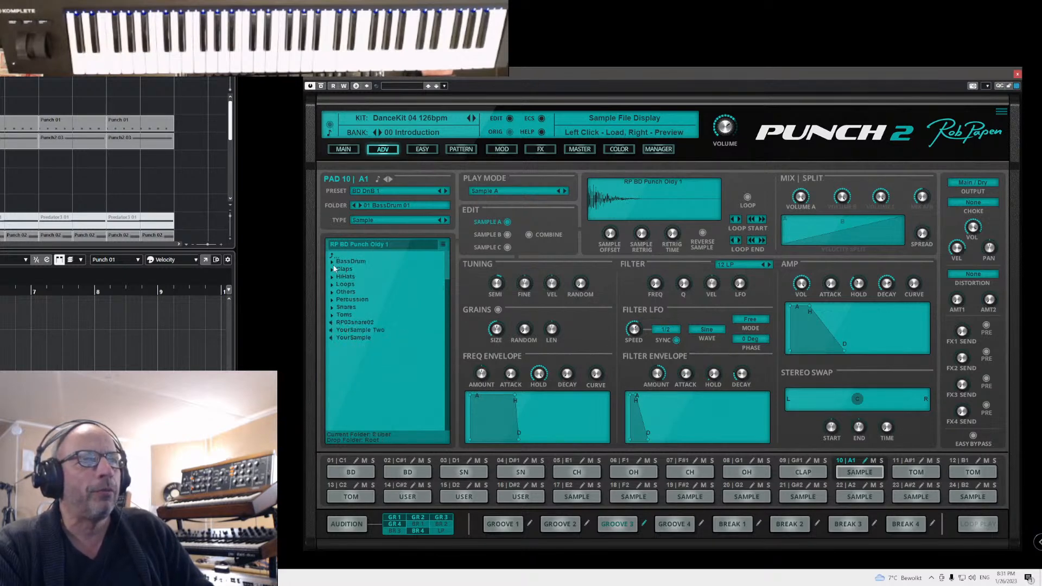
pyautogui.doubleClick(332, 264)
pyautogui.doubleClick(332, 265)
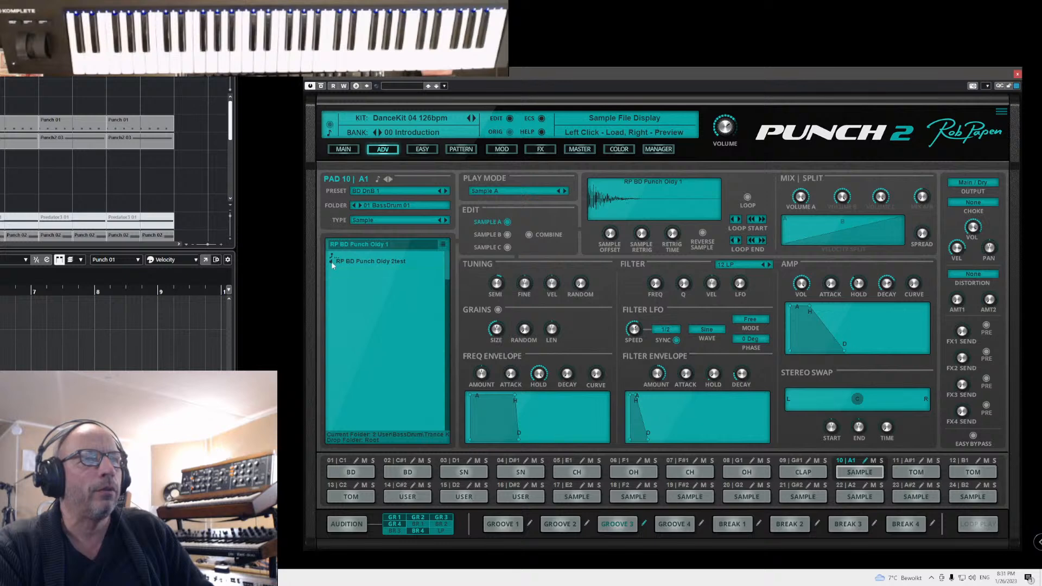
# - Go back up from the Trance subfolder through the User folder to the root of the sample folders
pyautogui.doubleClick(333, 258)
pyautogui.doubleClick(332, 258)
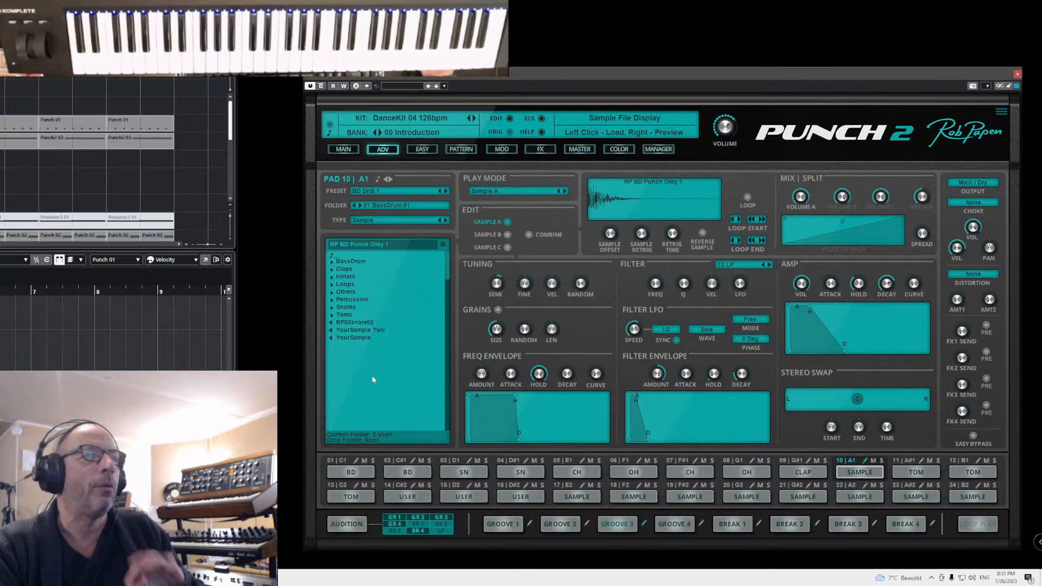
pyautogui.doubleClick(332, 257)
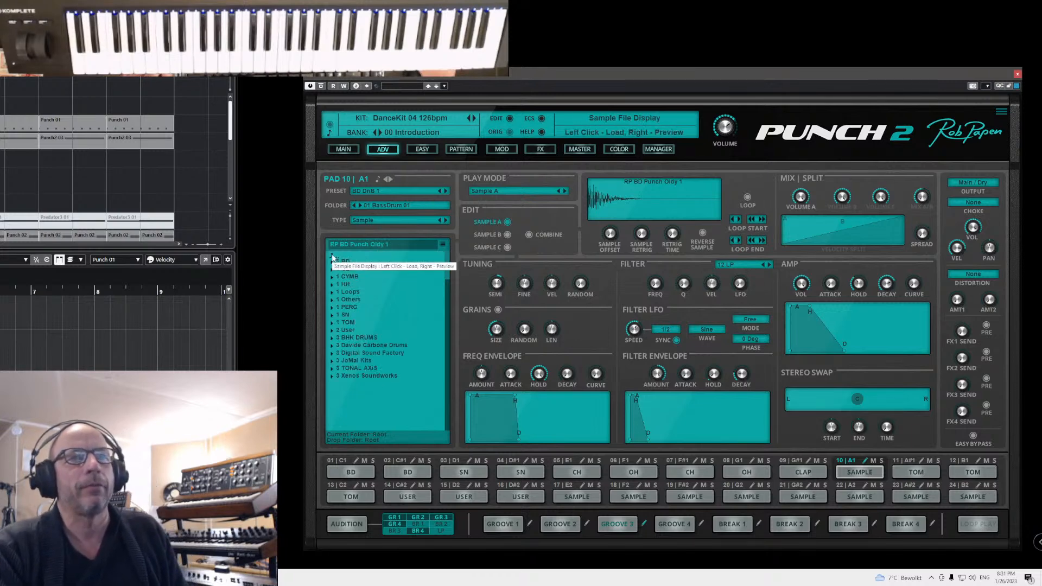
# - Return to the kit's pad overview and show the pattern screen with the Groove 3 tracks
pyautogui.click(343, 150)
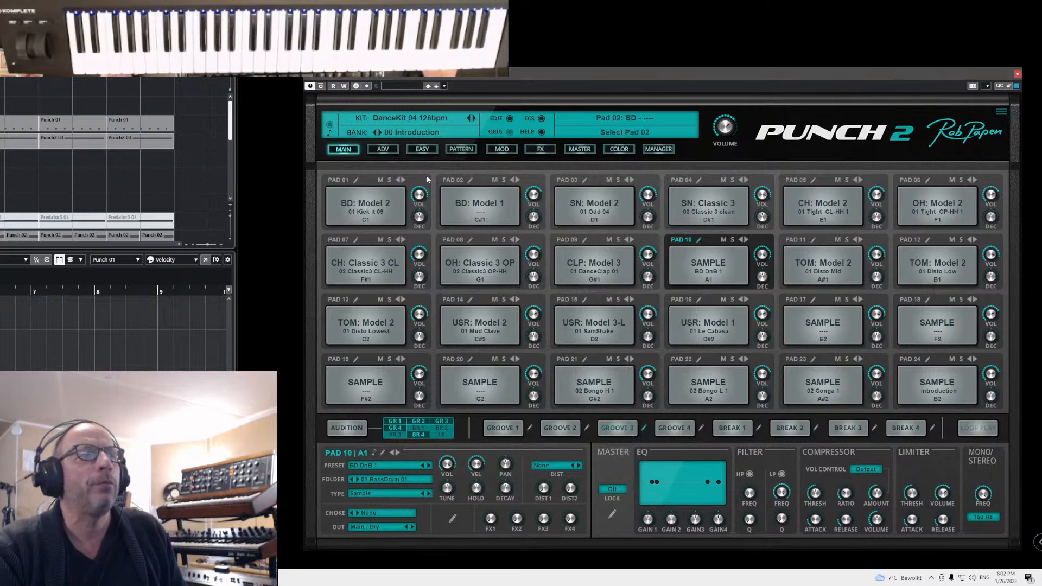
pyautogui.click(466, 150)
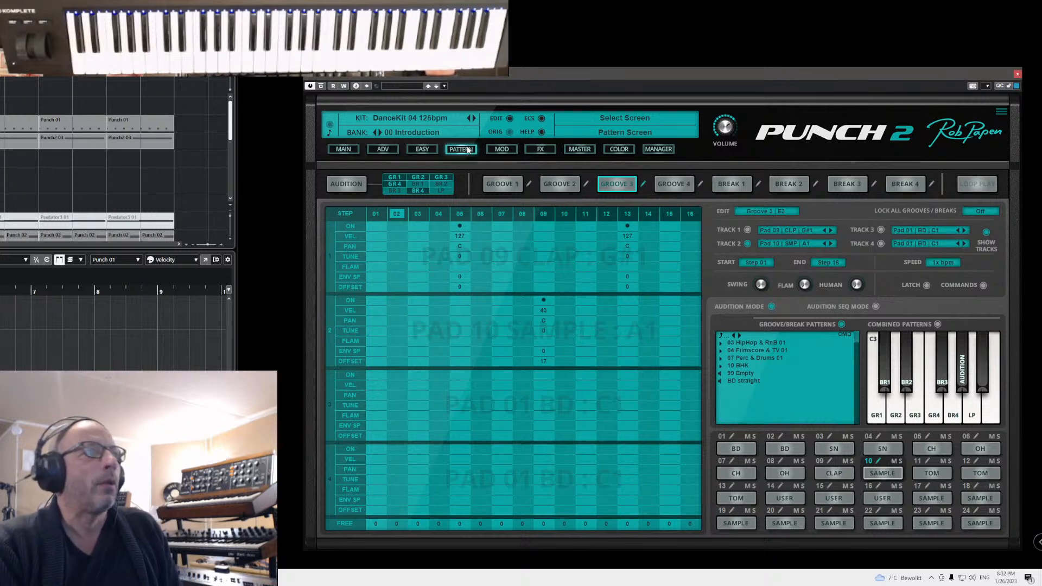
# - Look through the project's track list for the Predator 3 track and open its instrument
pyautogui.scroll(-5, 108, 158)
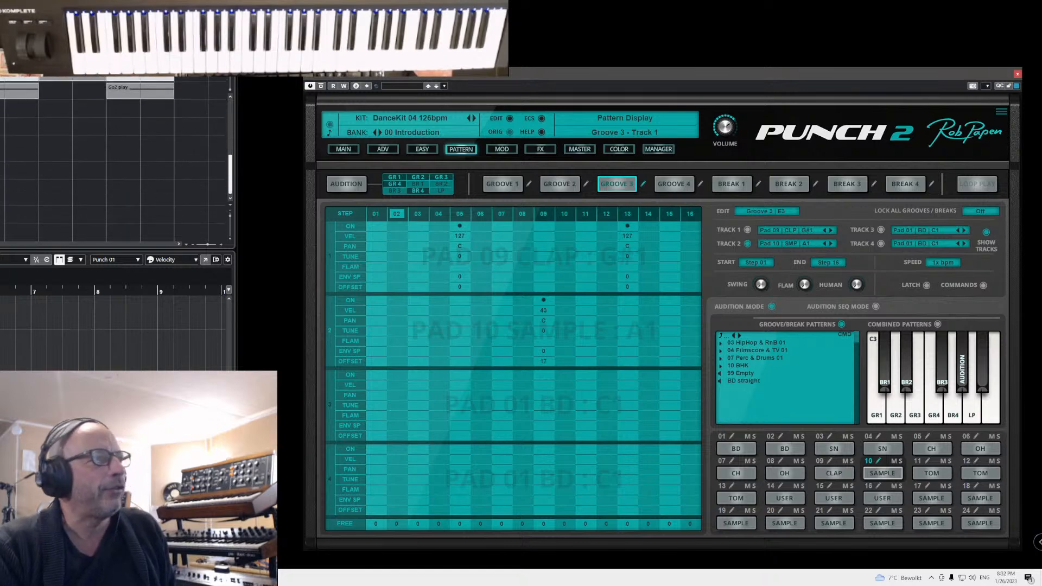
pyautogui.scroll(5, 109, 157)
pyautogui.scroll(5, 87, 157)
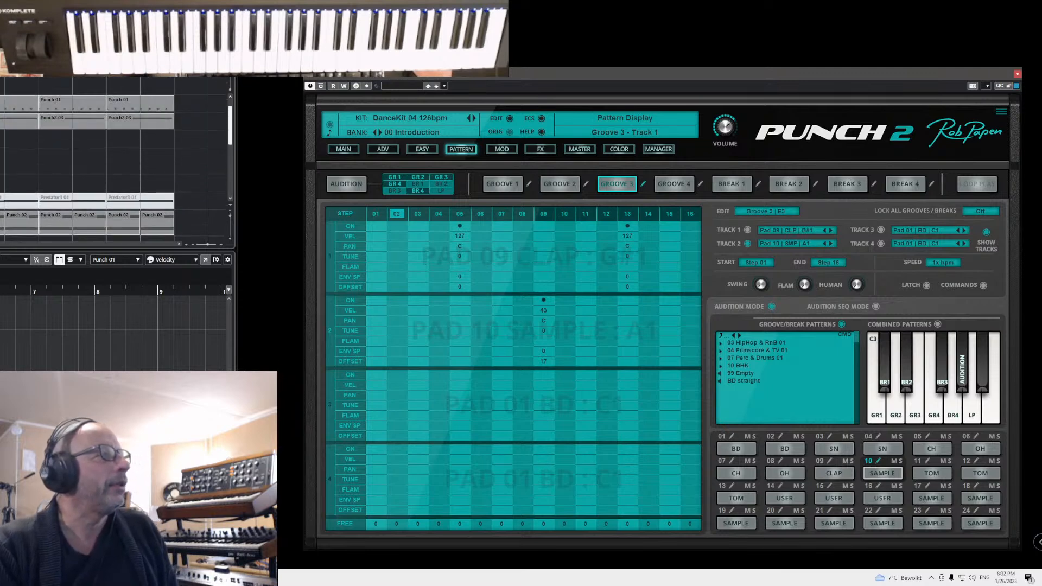
pyautogui.scroll(-7, 108, 157)
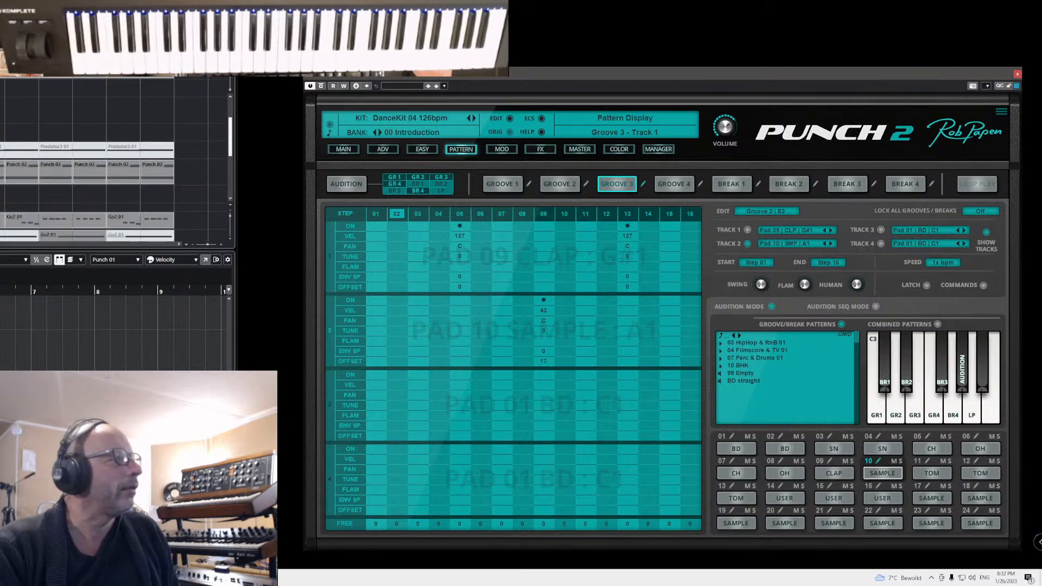
pyautogui.scroll(-3, 86, 135)
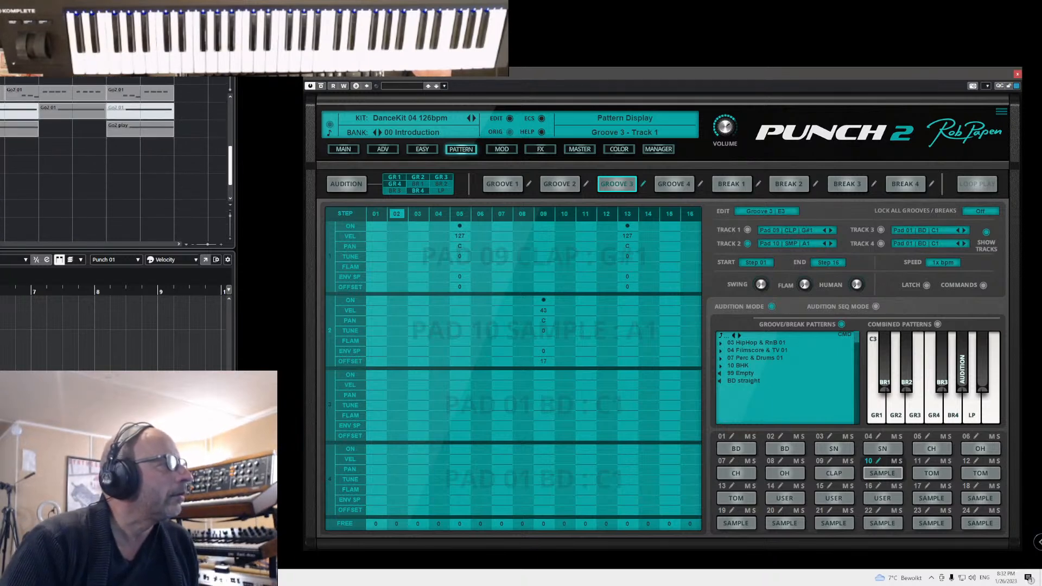
pyautogui.scroll(-2, 87, 135)
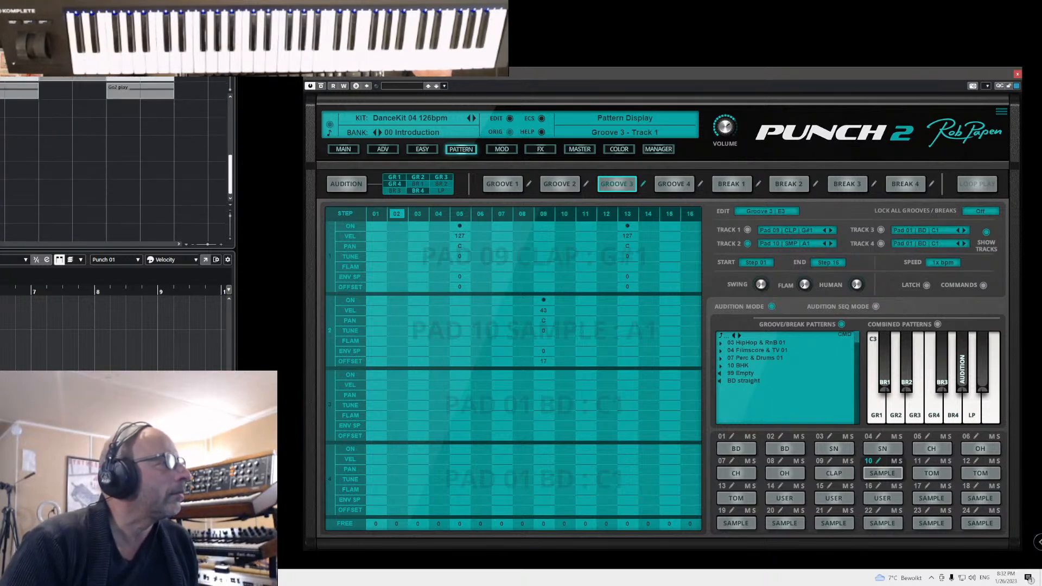
pyautogui.scroll(6, 87, 158)
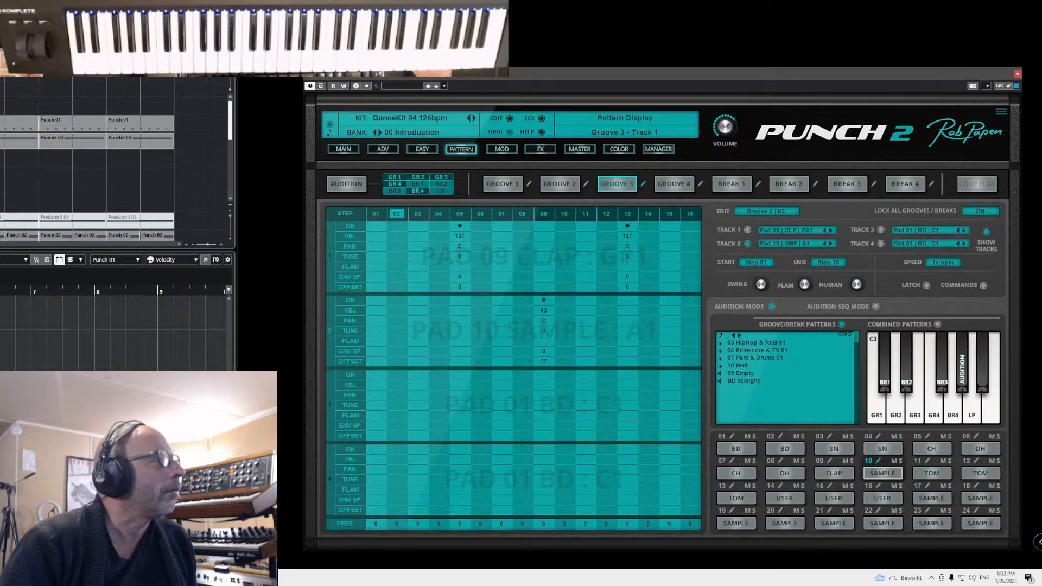
pyautogui.scroll(-1, 88, 163)
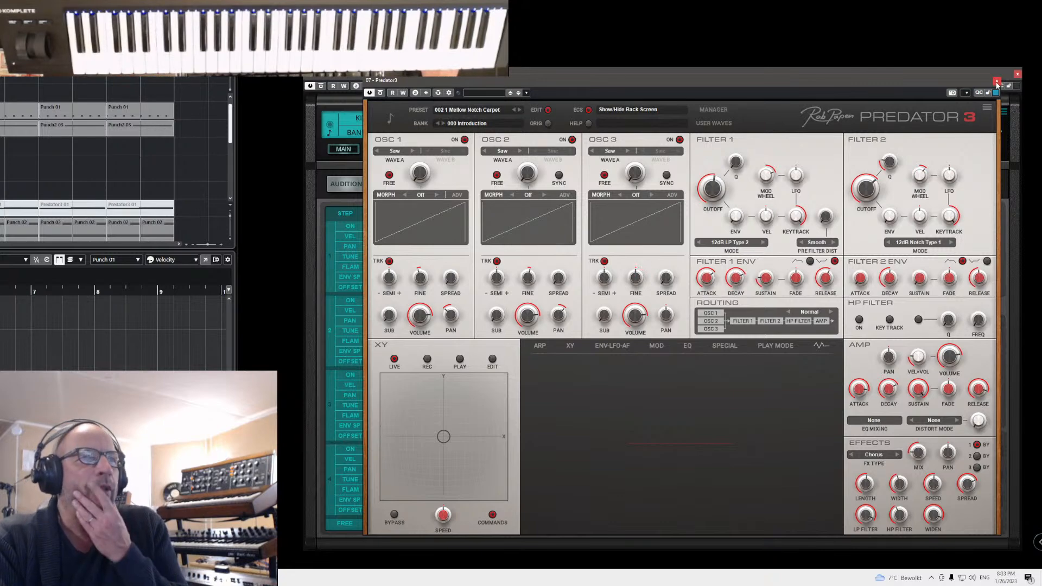
# - Load the preset 004 Bell 2 VoiceSynth from the bank 003 Synth 01 and return to the synth editor
pyautogui.click(712, 108)
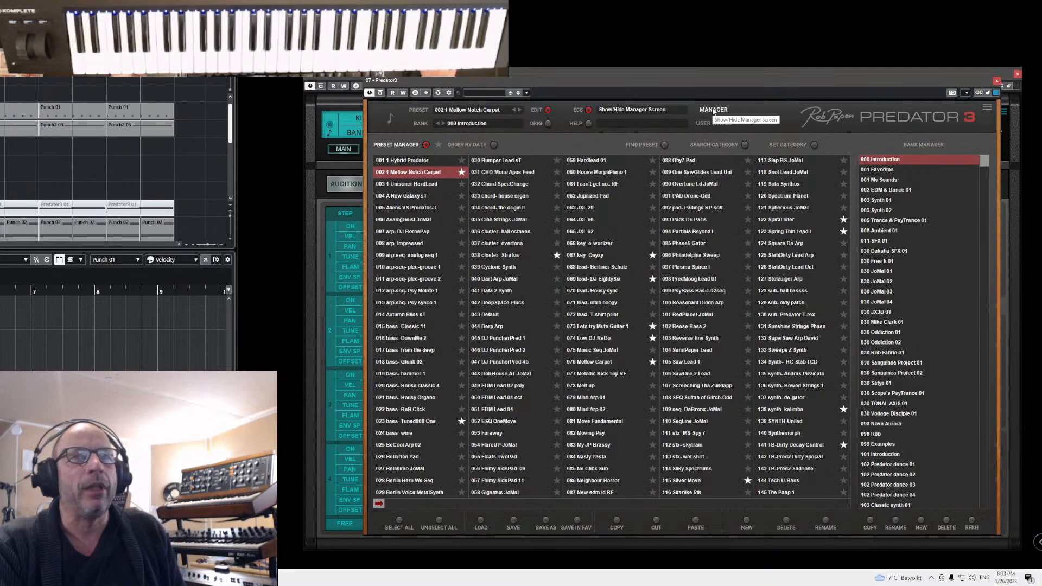
pyautogui.click(883, 200)
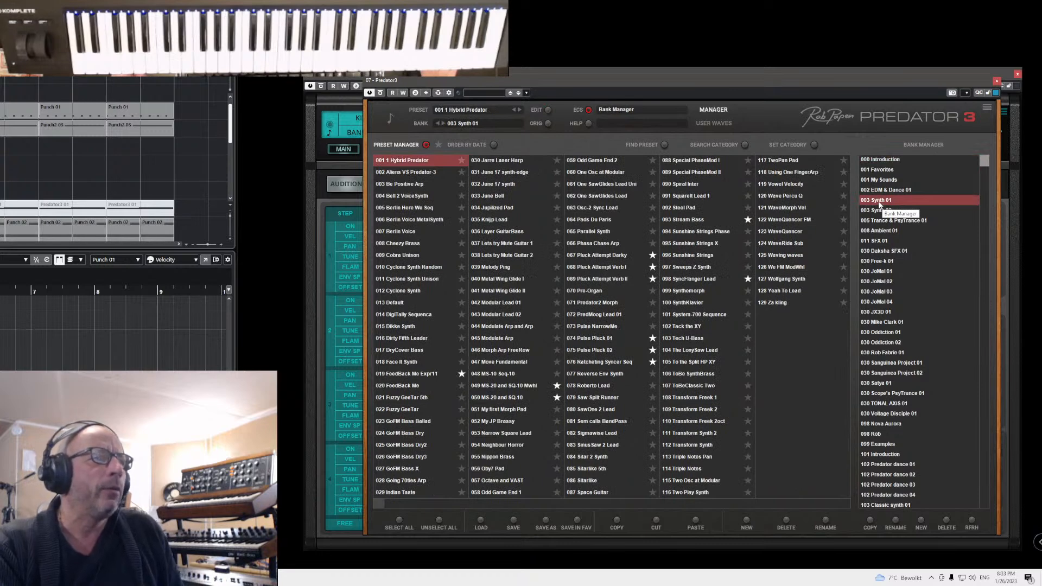
pyautogui.click(407, 198)
pyautogui.click(713, 111)
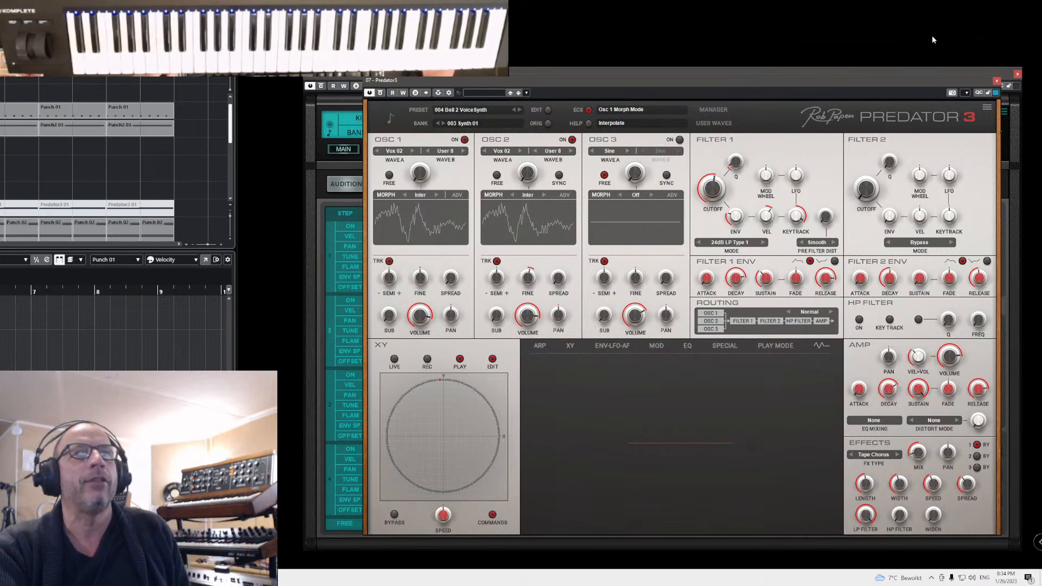
# - Close the Punch 2 window and show Predator 3's XY modulation settings for the loaded preset
pyautogui.click(1018, 75)
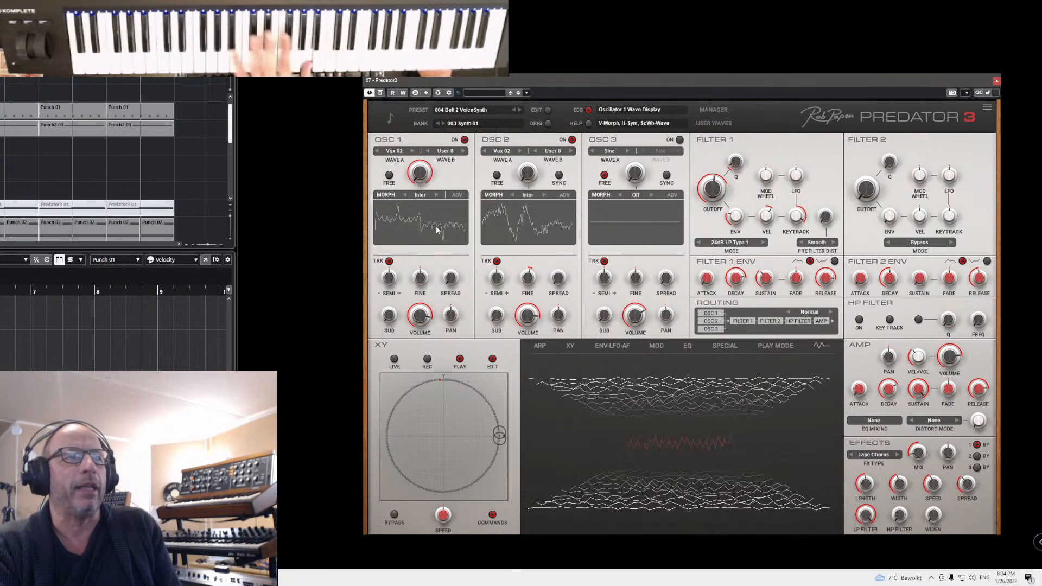
pyautogui.click(571, 346)
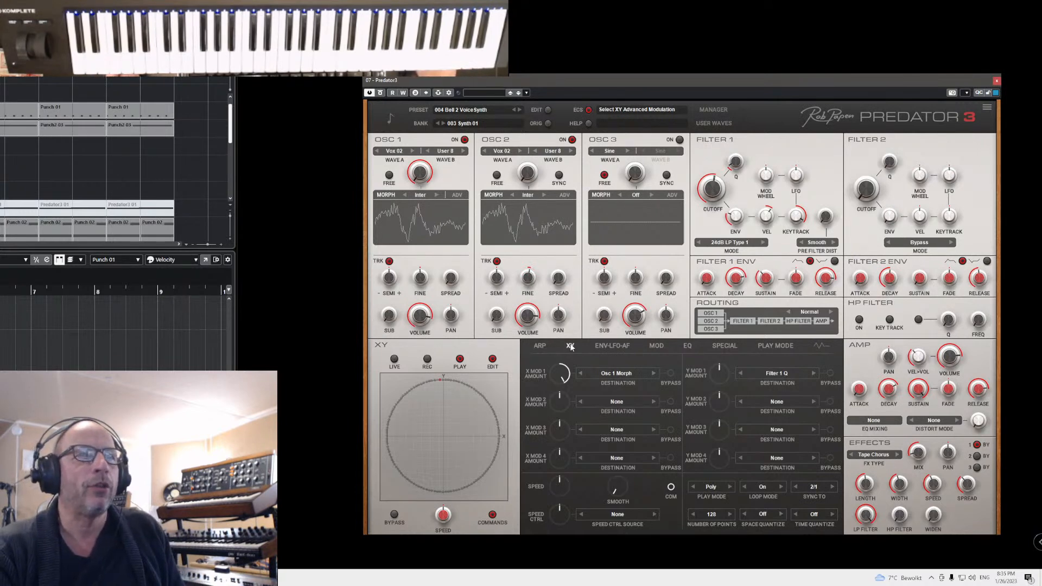
# - Audition the presets 013 ThaMellow Prophet and 019 Woody Lead from the bank 003 Synth 02
pyautogui.click(721, 111)
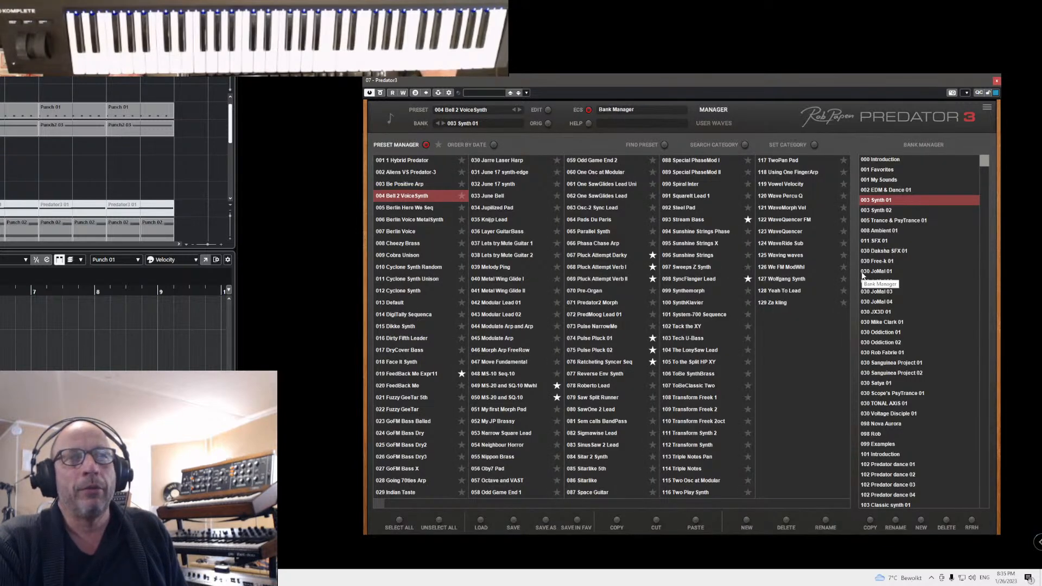
pyautogui.click(875, 211)
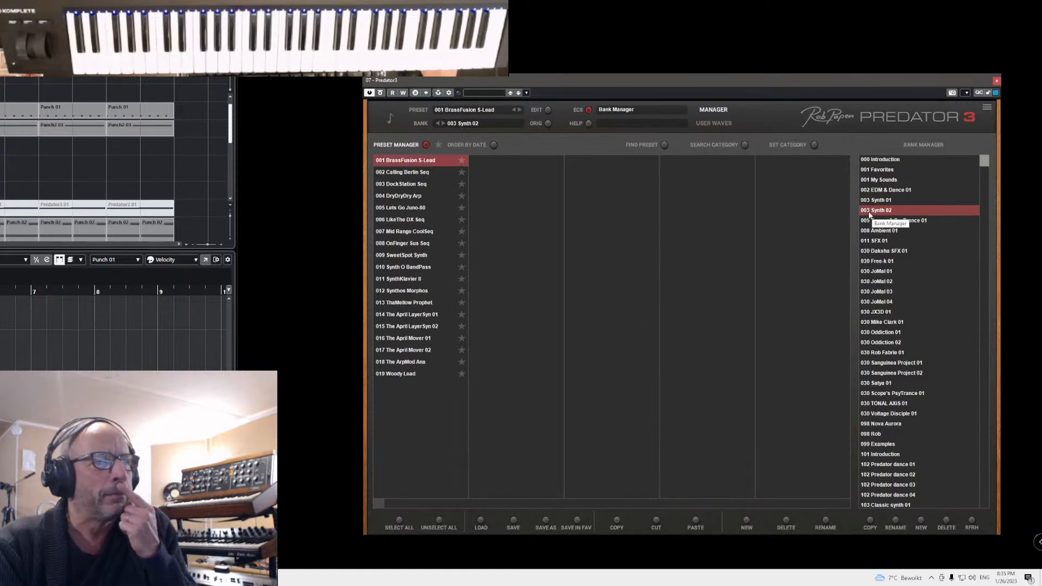
pyautogui.click(392, 303)
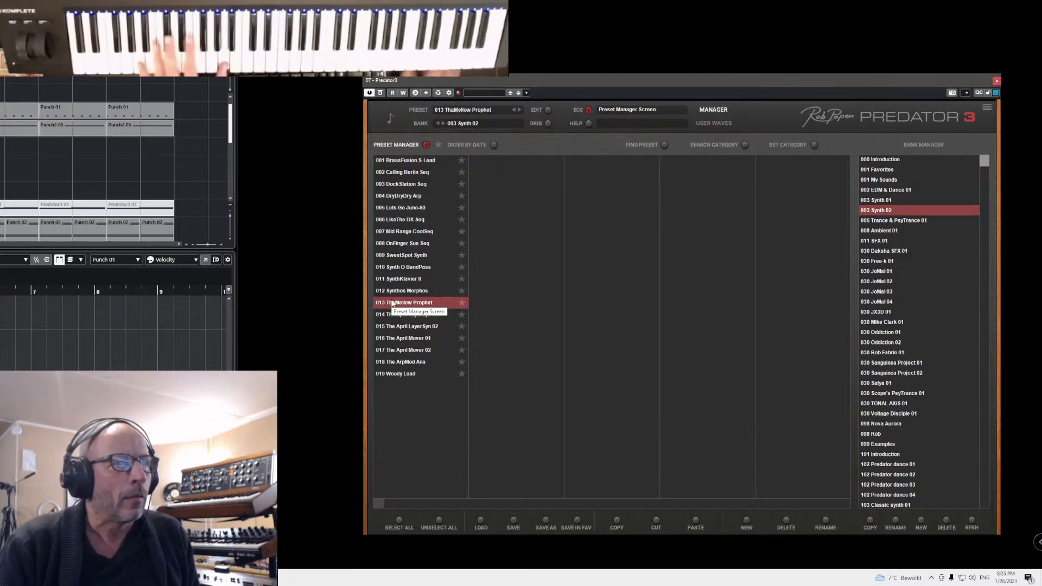
pyautogui.click(394, 375)
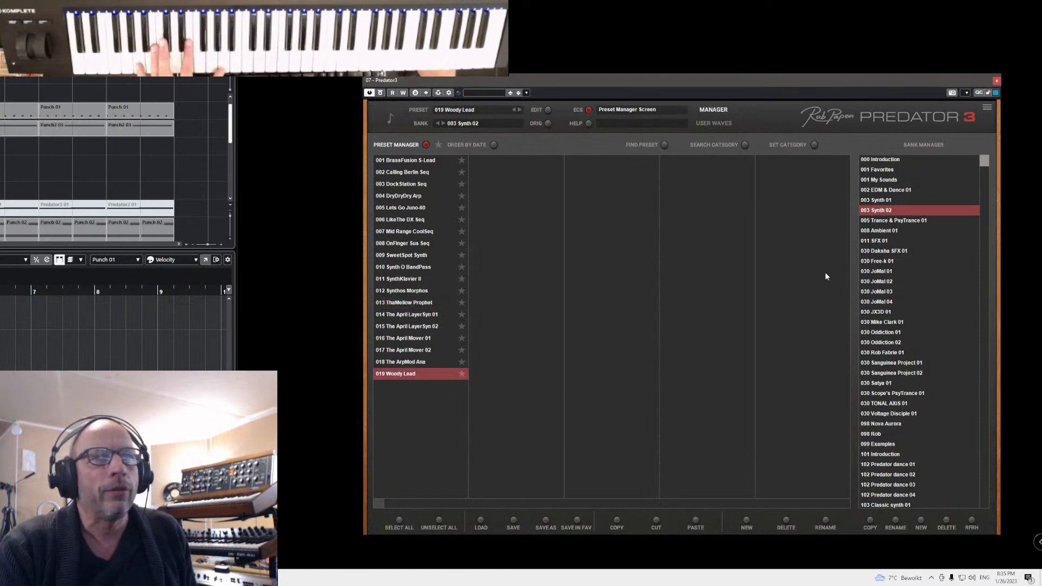
# - Load the preset 035 Knijp Lead from the bank 003 Synth 01 and show its synth settings
pyautogui.click(880, 201)
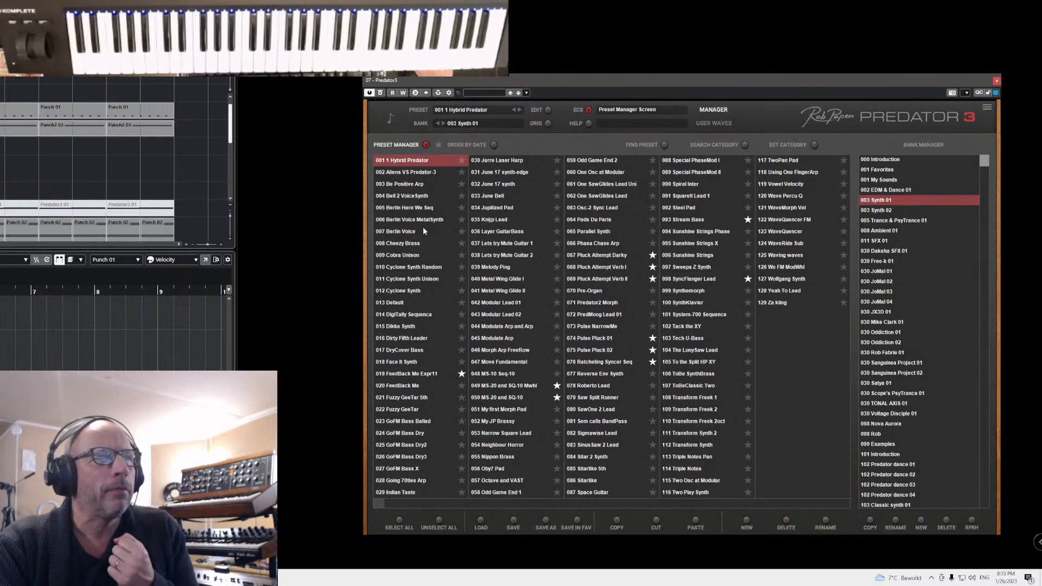
pyautogui.click(479, 222)
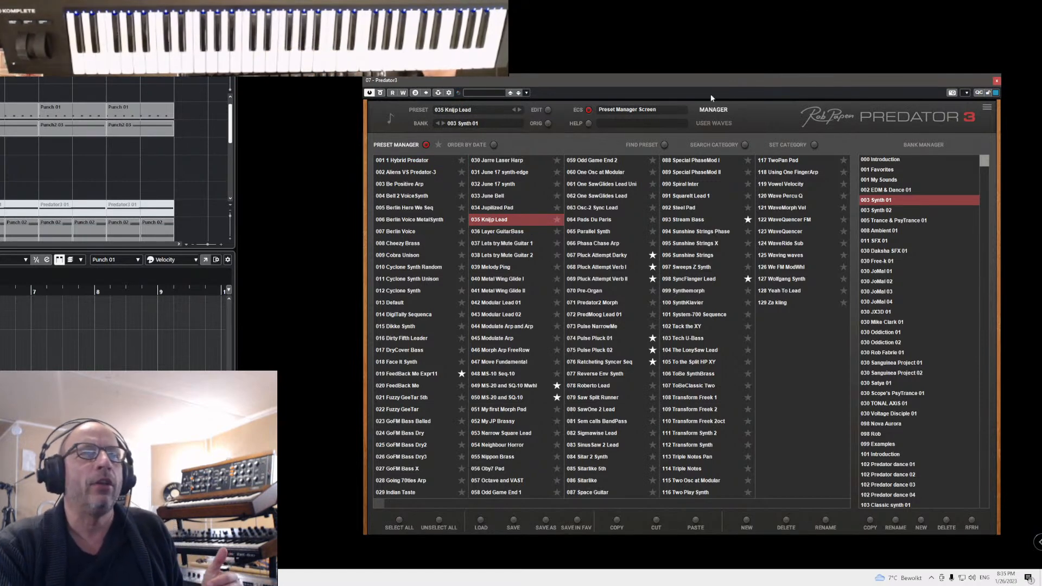
pyautogui.click(715, 111)
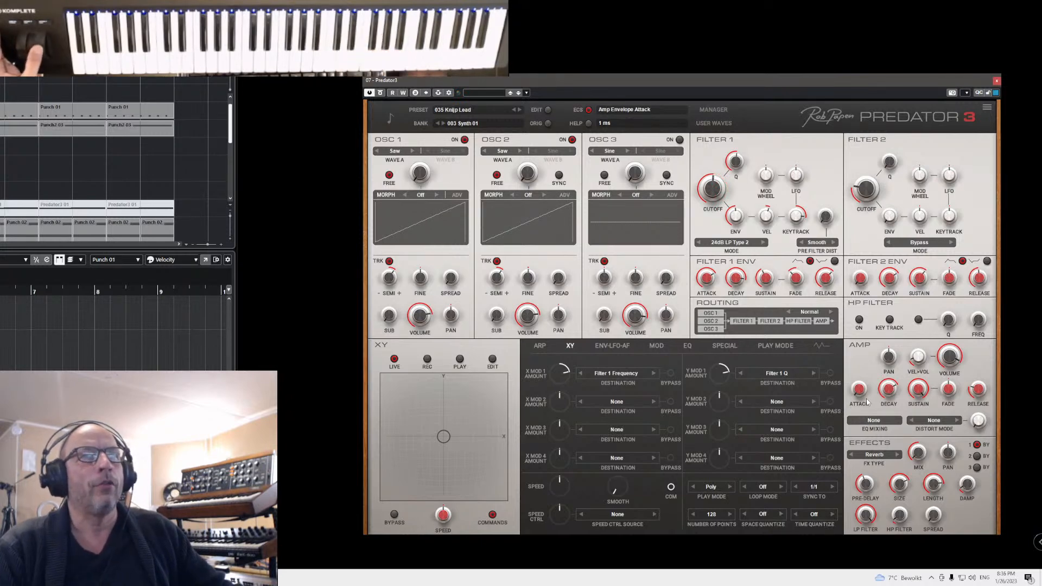
# - Load the preset 007 Berlin Voice from the current bank and show its synth settings
pyautogui.click(714, 110)
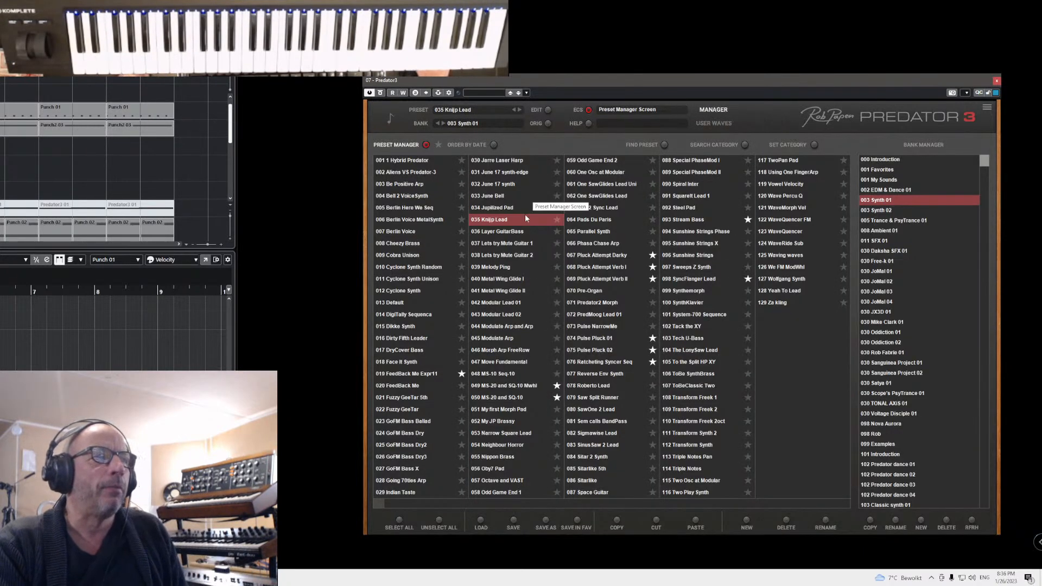
pyautogui.click(403, 232)
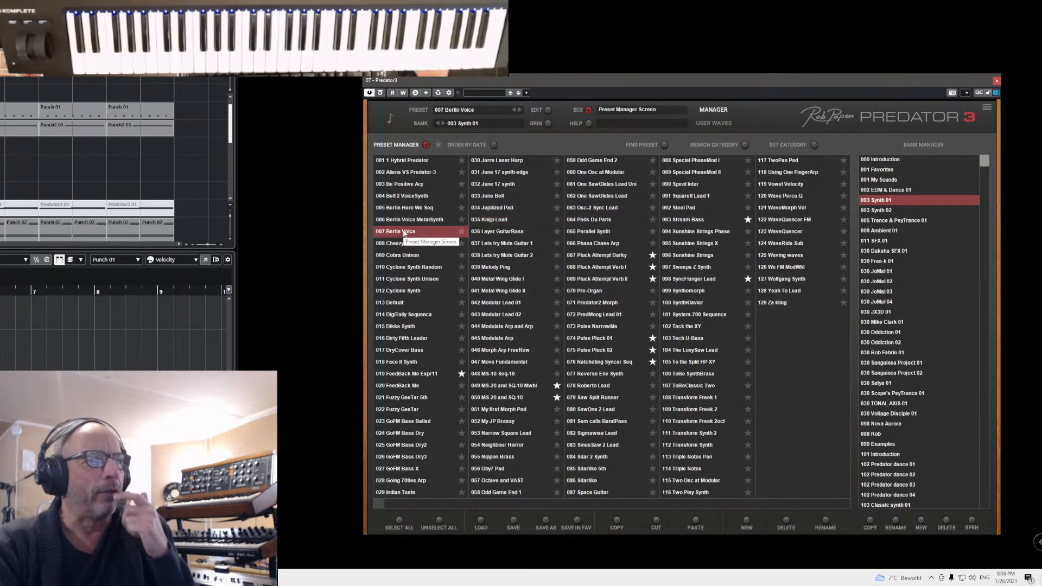
pyautogui.click(712, 110)
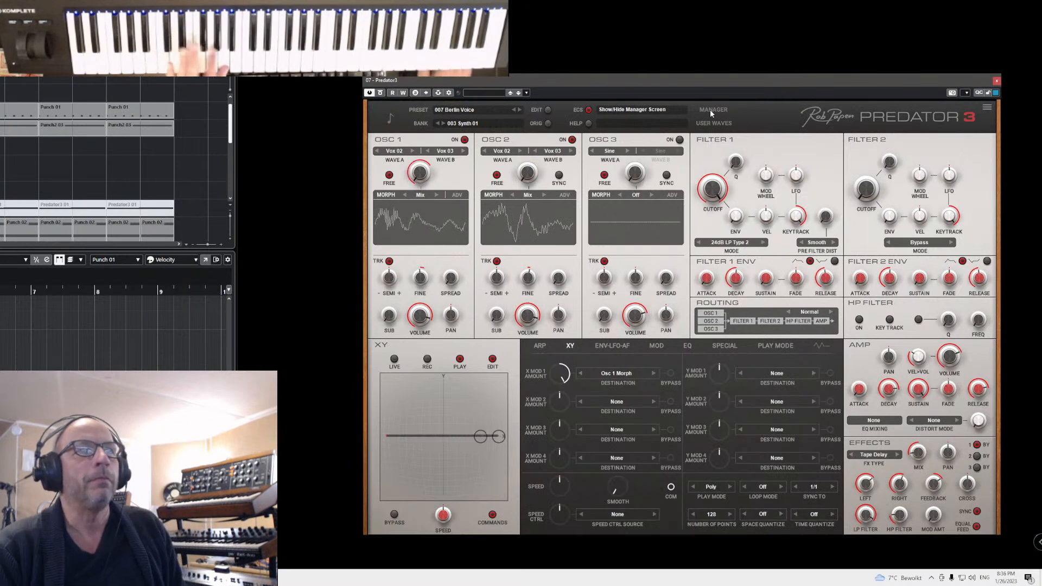
# - Close Predator 3 and switch to the Blue III instrument in the project
pyautogui.click(997, 81)
pyautogui.scroll(-5, 88, 163)
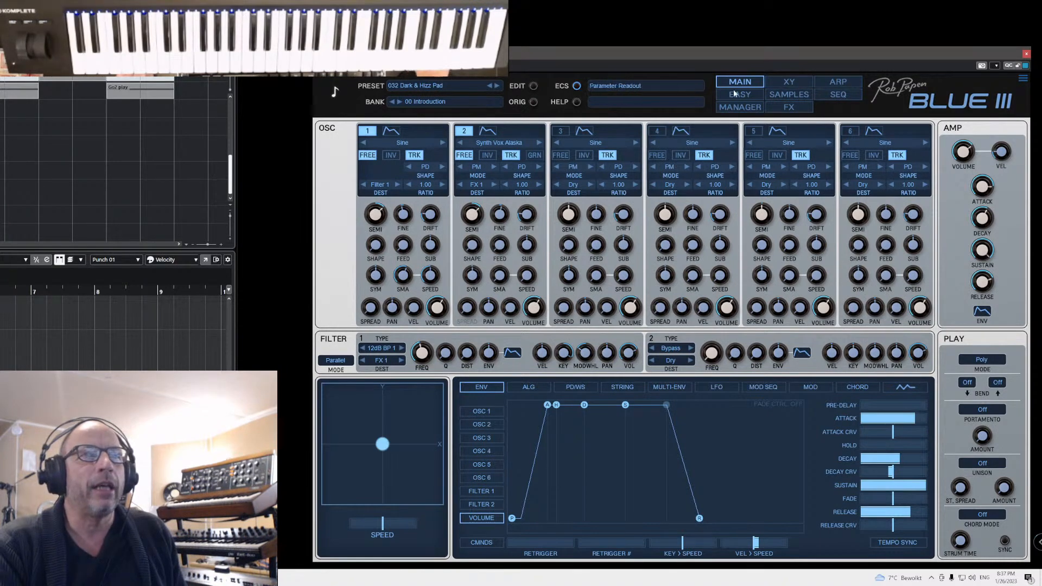
# - Load the preset 004 Ambient TuuPad from the bank 02 Pads 04, show its main screen, and reposition the window slightly
pyautogui.click(744, 108)
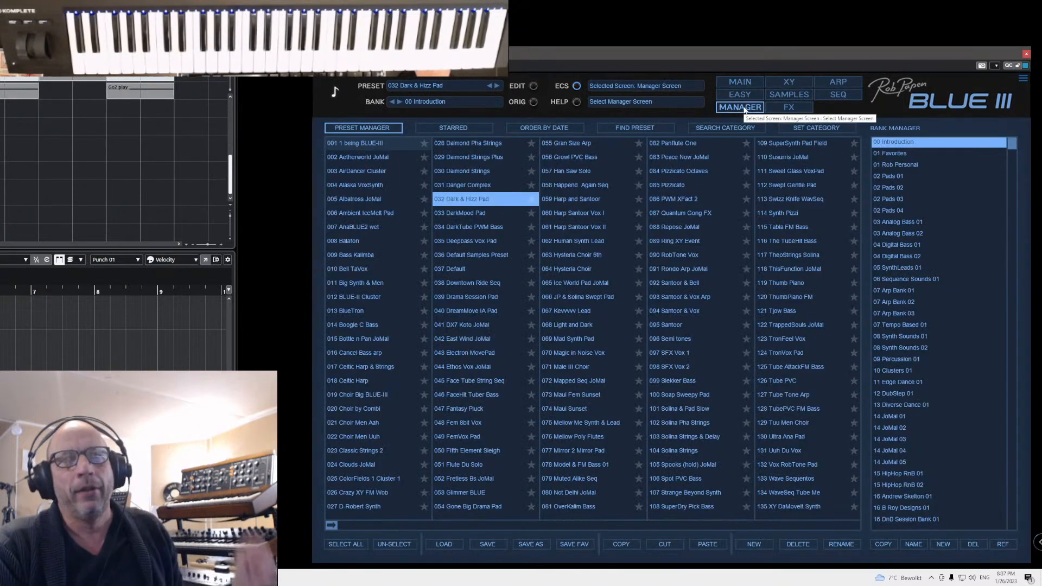
pyautogui.click(890, 210)
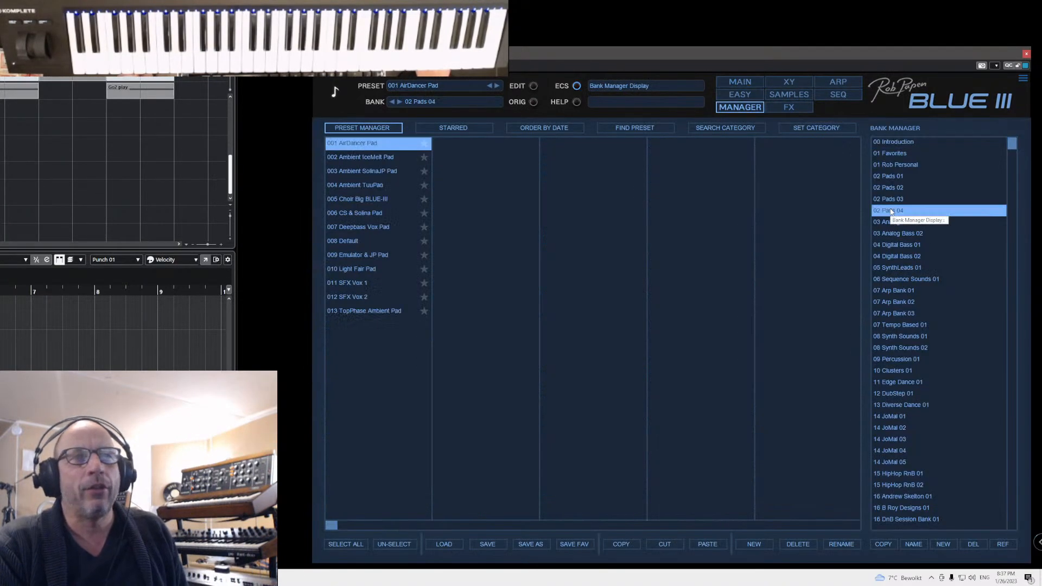
pyautogui.click(367, 185)
pyautogui.click(747, 83)
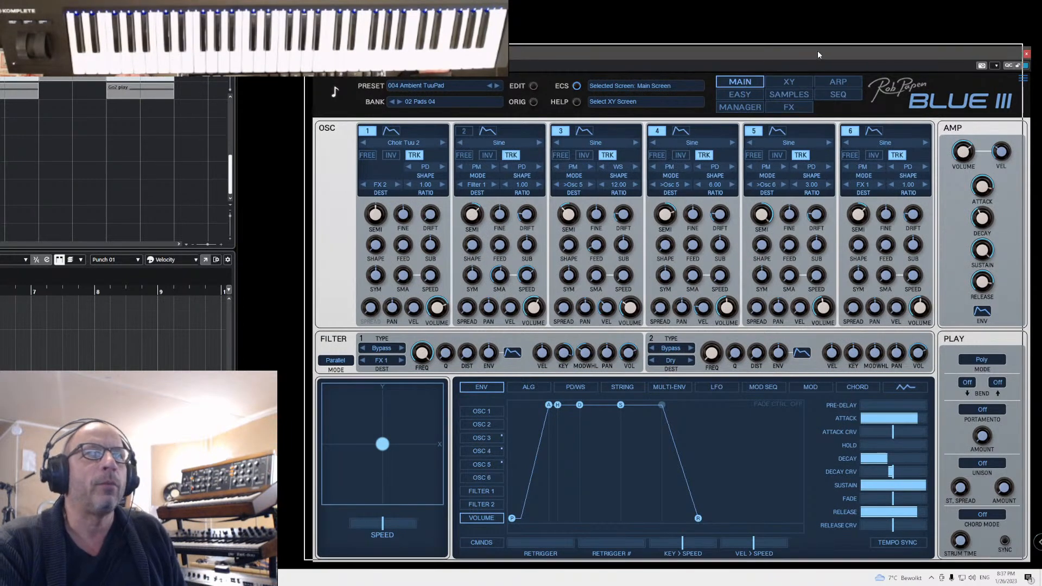
pyautogui.moveTo(826, 53); pyautogui.dragTo(820, 47)
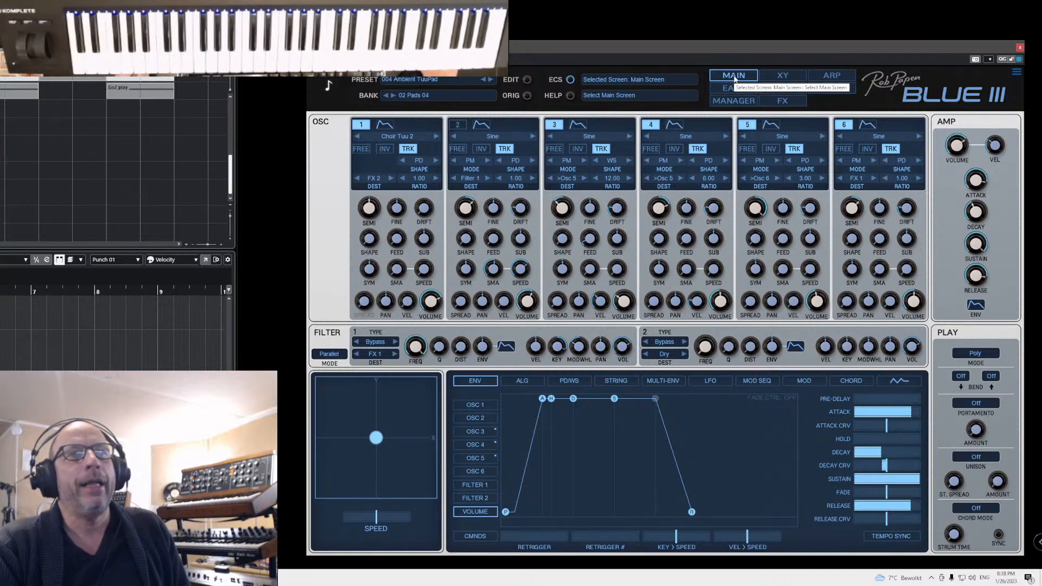
# - Select the bank 00 Introduction in the manager and look through its full preset list
pyautogui.click(732, 101)
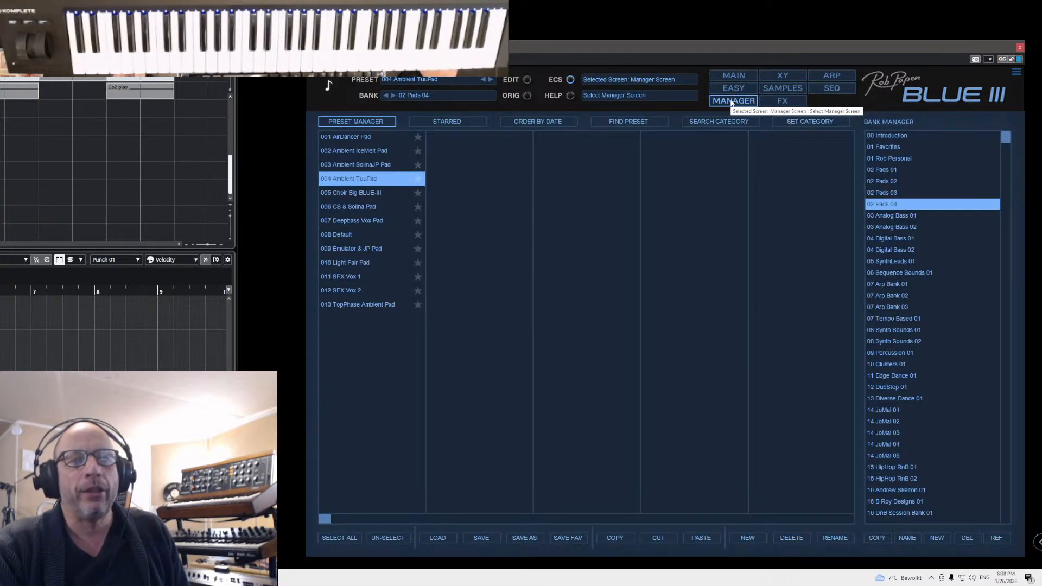
pyautogui.click(885, 137)
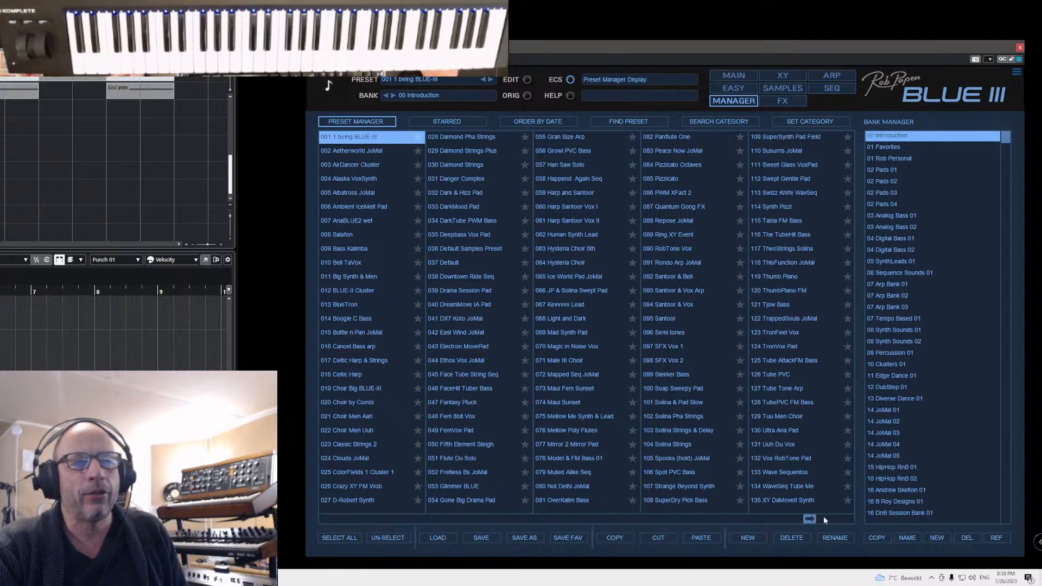
pyautogui.click(843, 520)
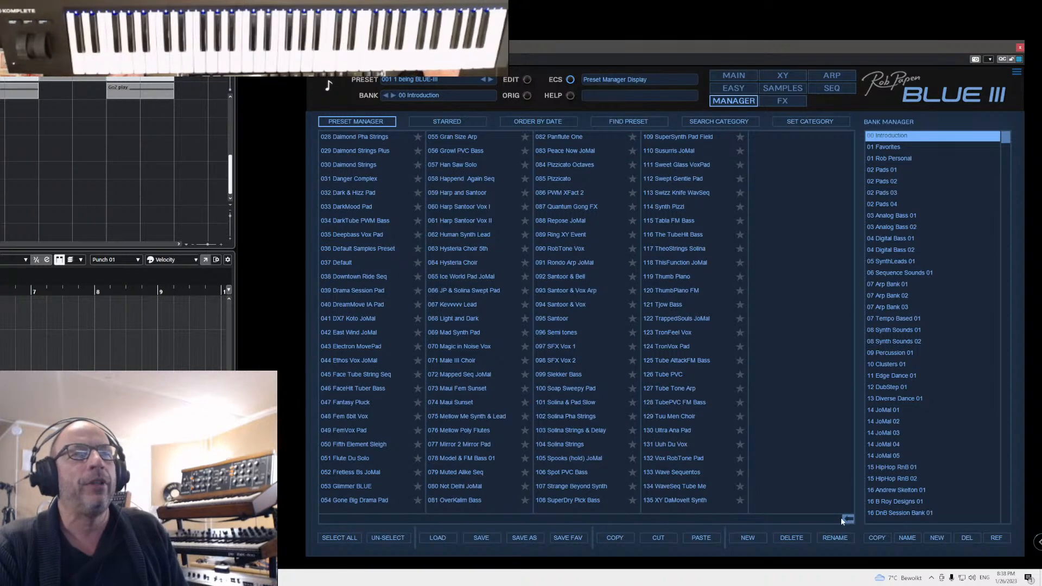
pyautogui.click(848, 519)
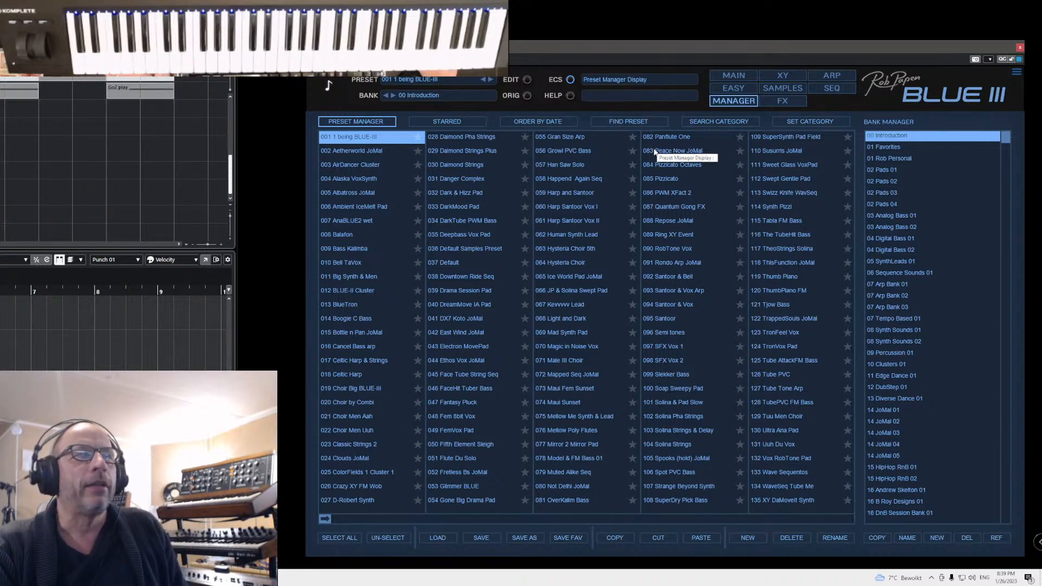
# - Load the 028 Diamond Pha Strings preset, show its synth settings, and close Blue III
pyautogui.click(458, 137)
pyautogui.click(735, 78)
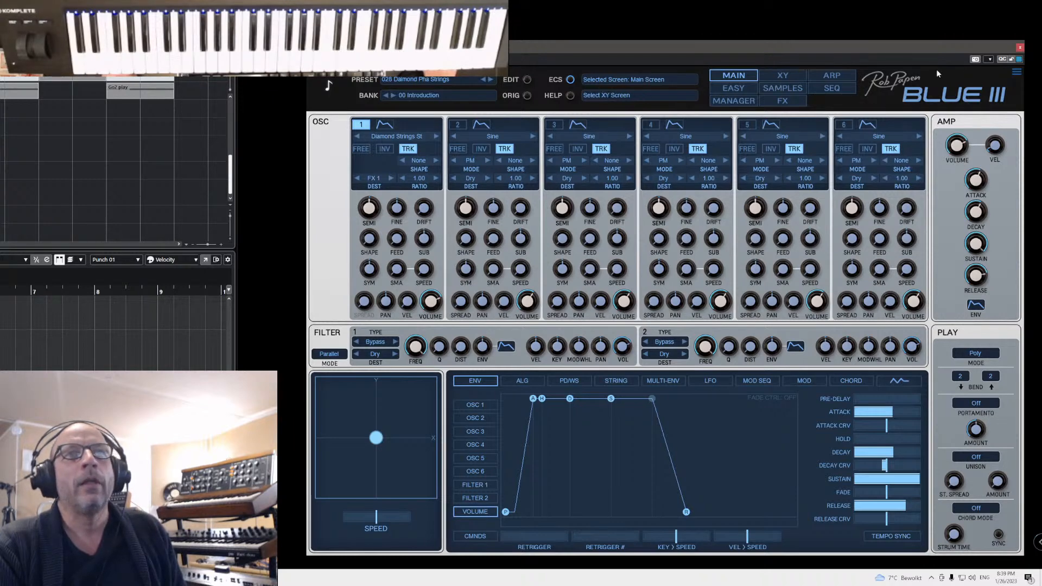
pyautogui.click(1020, 48)
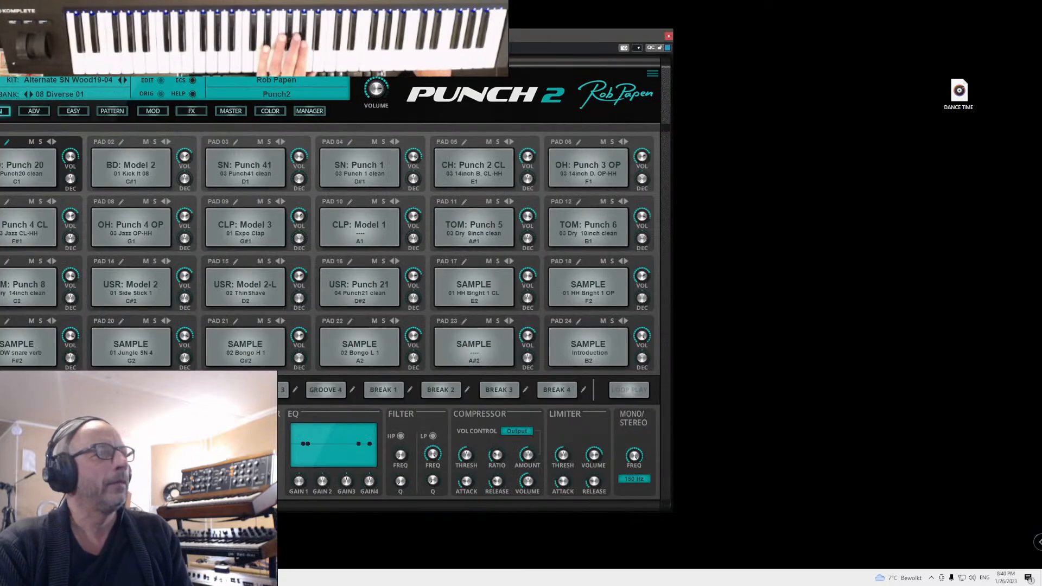
# - Bring the Punch 2 window fully into view and open the advanced sample settings of pad 19
pyautogui.moveTo(260, 42); pyautogui.dragTo(609, 76)
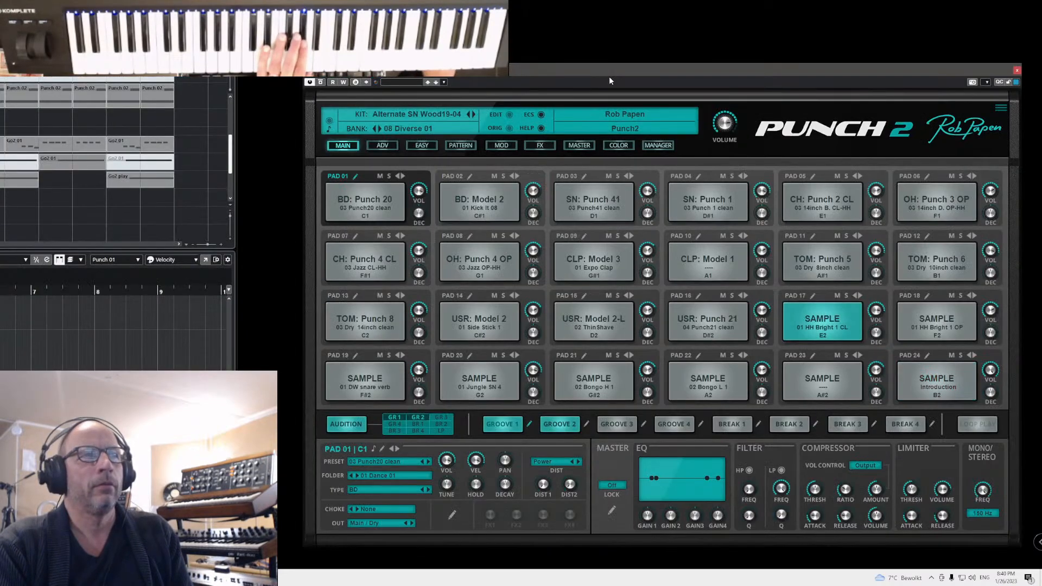
pyautogui.click(812, 297)
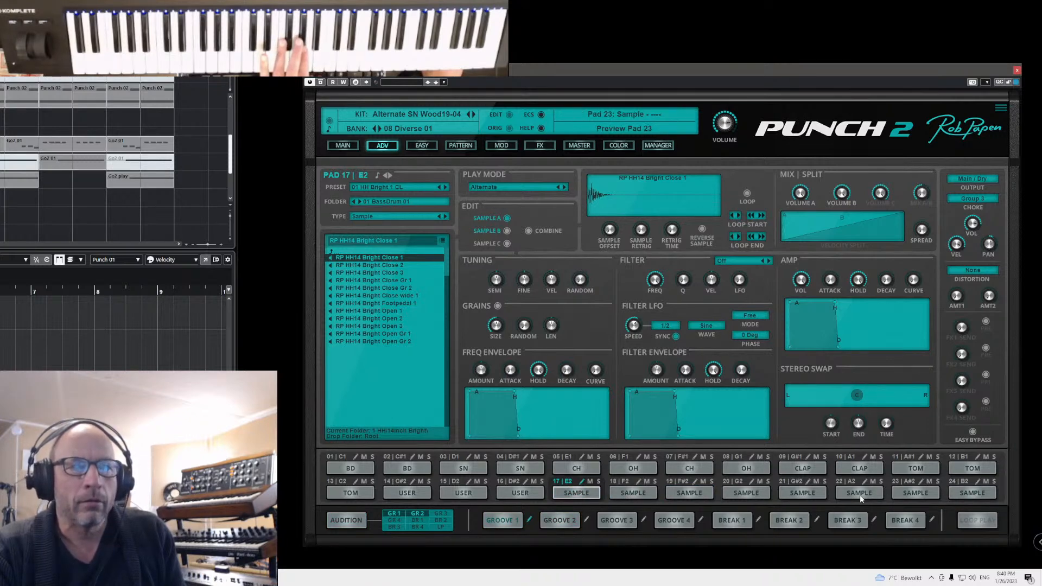
pyautogui.click(698, 490)
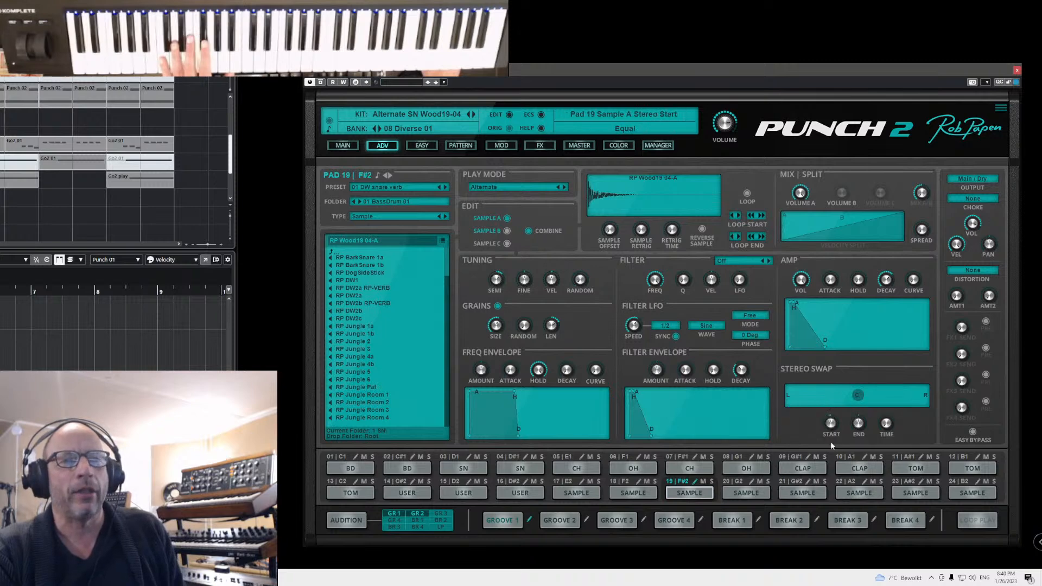
# - Raise pad 19's stereo swap time, and compare sample A with grains off and on at changed semitone tunings
pyautogui.moveTo(886, 423); pyautogui.dragTo(900, 390)
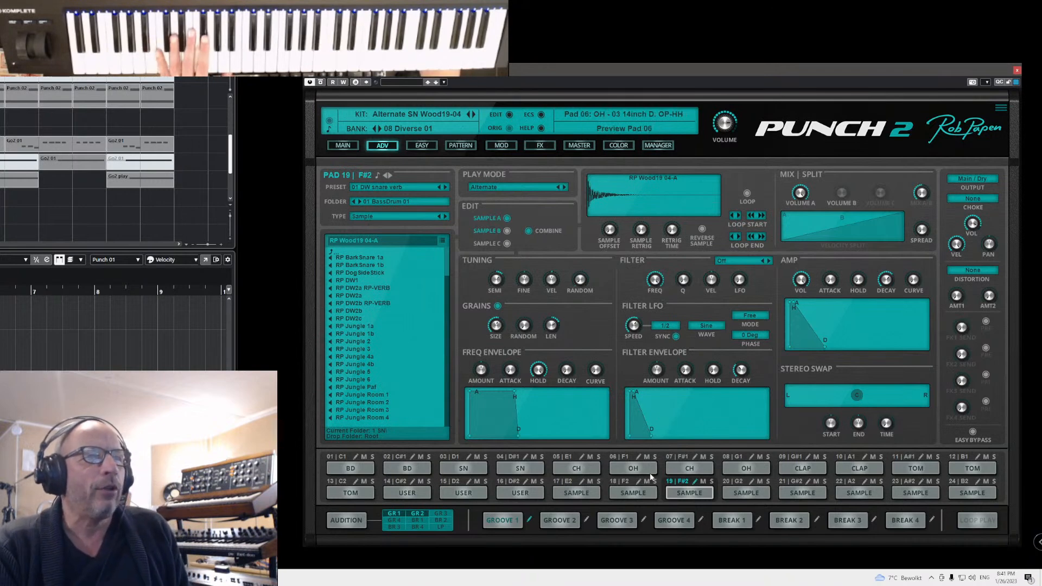
pyautogui.click(498, 306)
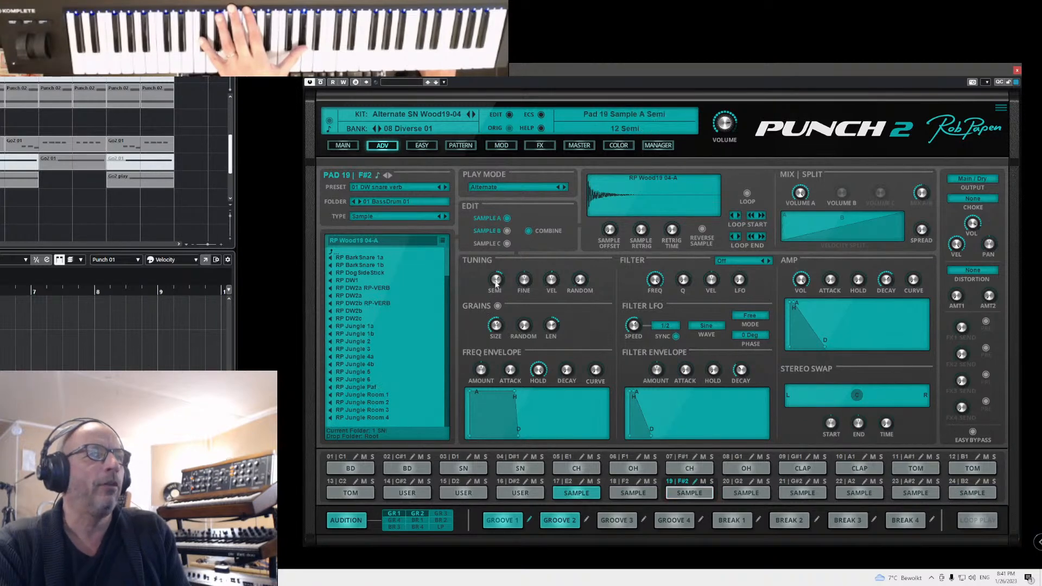
pyautogui.moveTo(500, 304); pyautogui.dragTo(501, 309)
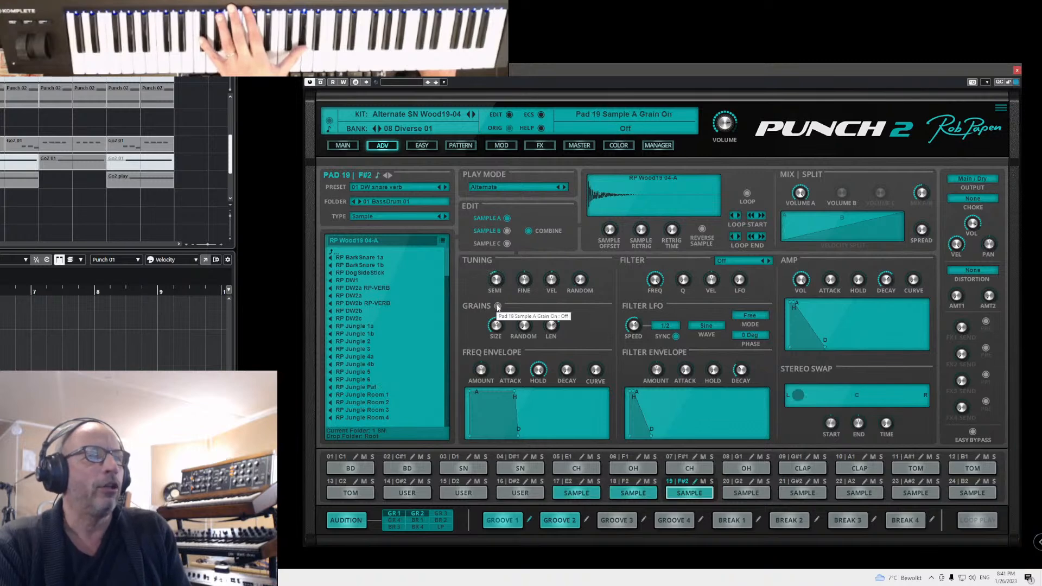
pyautogui.click(497, 307)
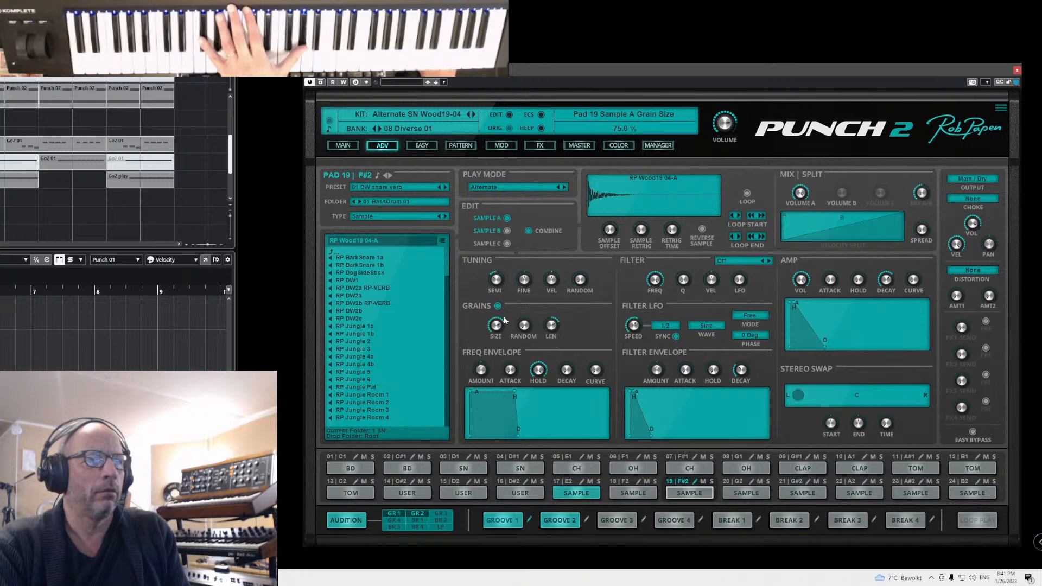
pyautogui.moveTo(496, 280); pyautogui.dragTo(503, 255)
pyautogui.moveTo(492, 333)
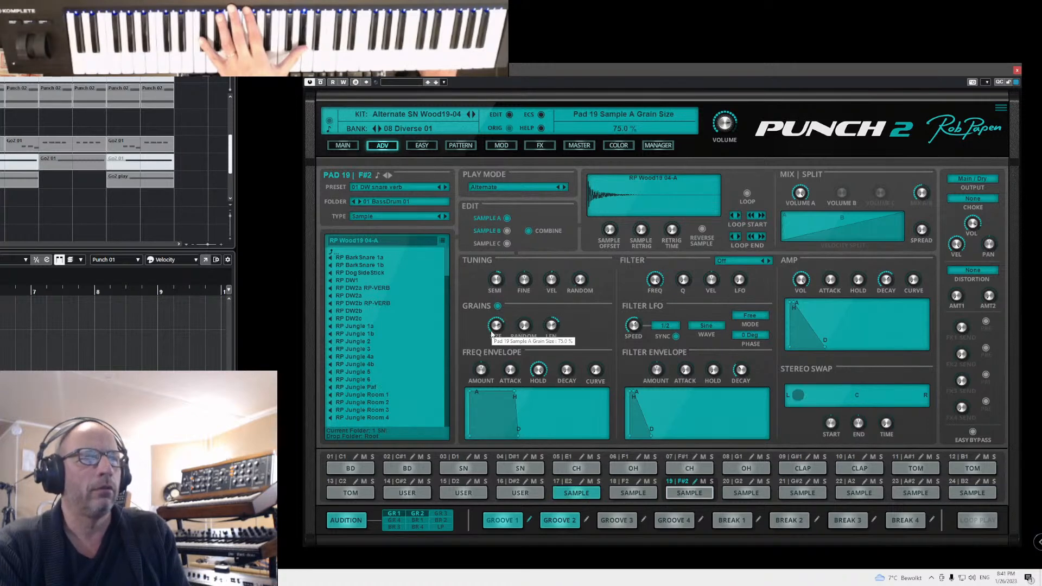
# - Set the pad's play mode to Sample A and try different semitone tunings with grains switched off
pyautogui.click(504, 188)
pyautogui.click(509, 192)
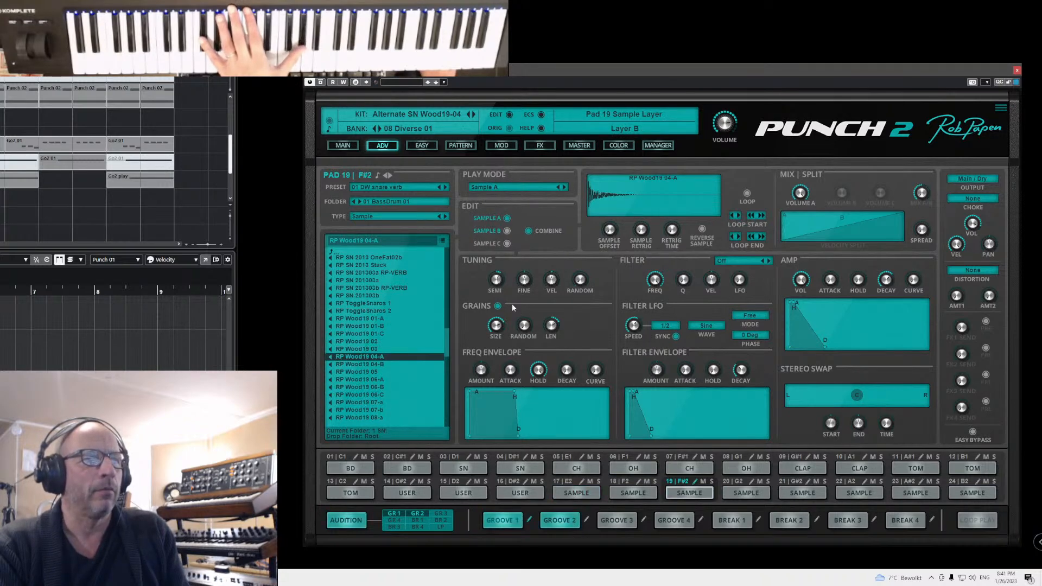
pyautogui.moveTo(501, 334)
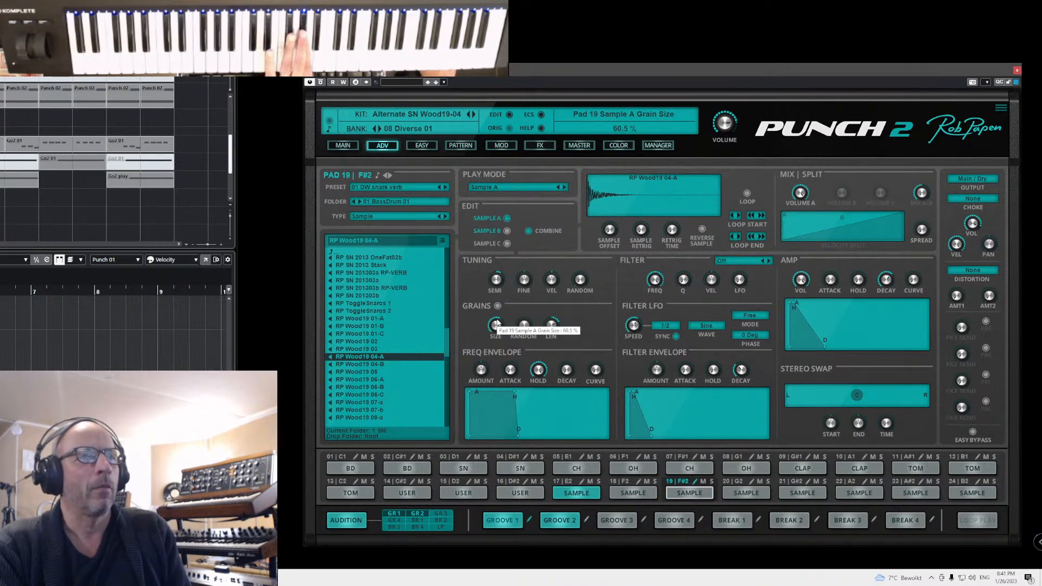
pyautogui.moveTo(498, 279)
pyautogui.scroll(3, 498, 278)
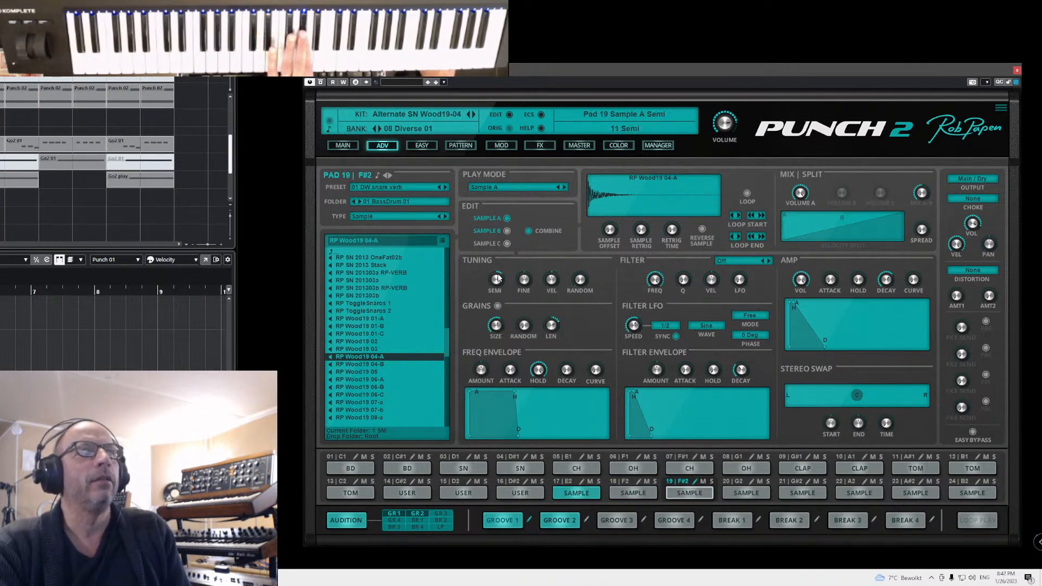
pyautogui.moveTo(498, 278); pyautogui.dragTo(500, 289)
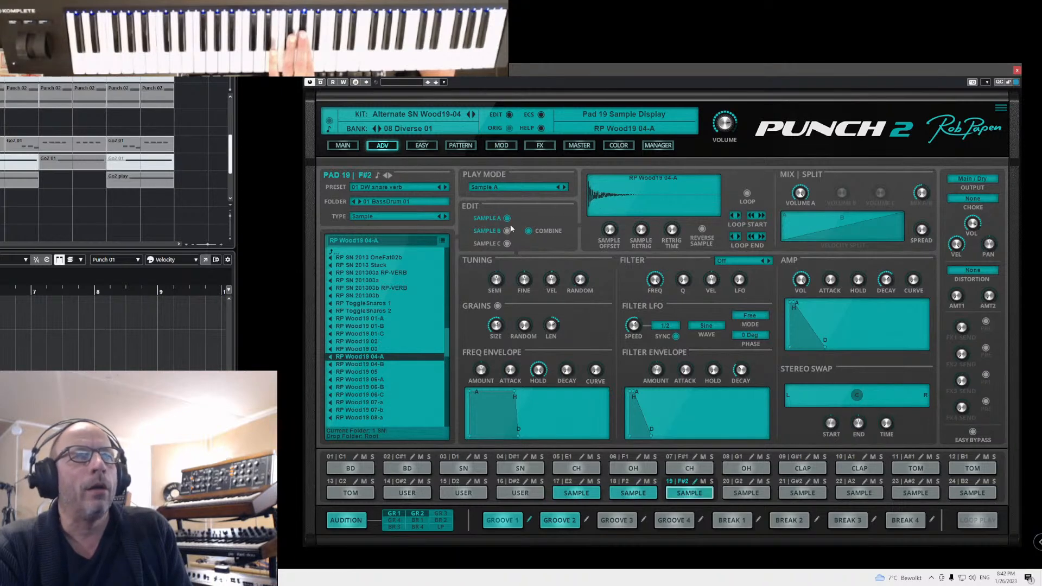
# - Try sample A in reverse with a raised sample offset, and restore forward playback
pyautogui.click(702, 230)
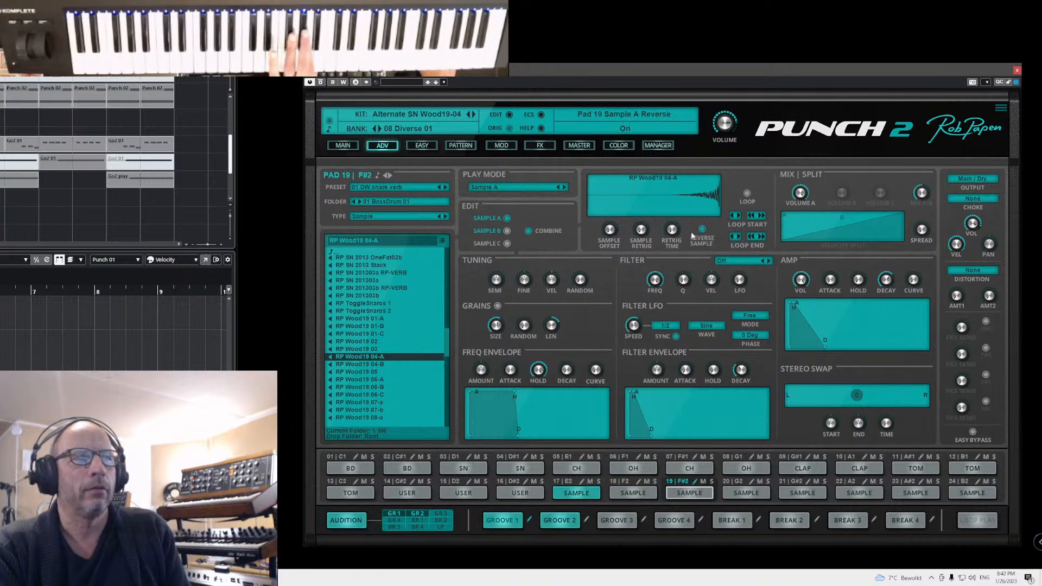
pyautogui.moveTo(613, 247); pyautogui.dragTo(626, 180)
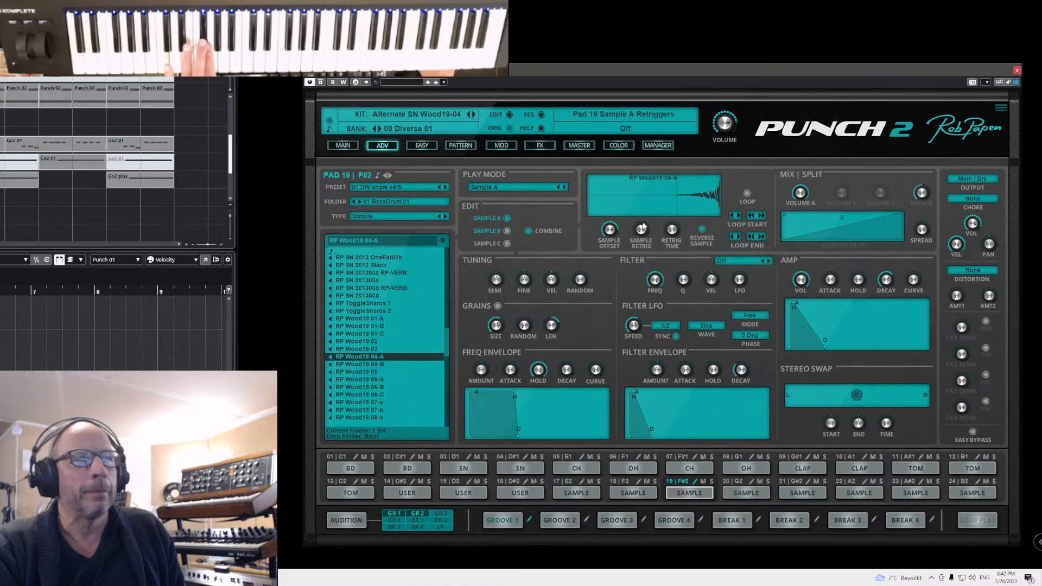
pyautogui.click(702, 229)
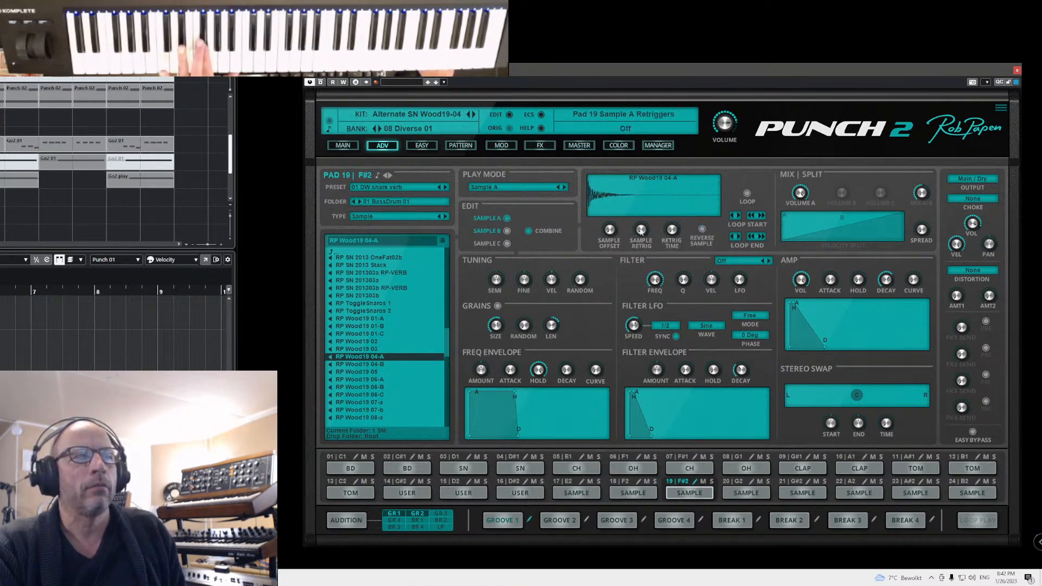
# - Try sample A with 4 retriggers and a retrigger time of 6.00 % of length, and reset both settings
pyautogui.moveTo(644, 222); pyautogui.dragTo(644, 207)
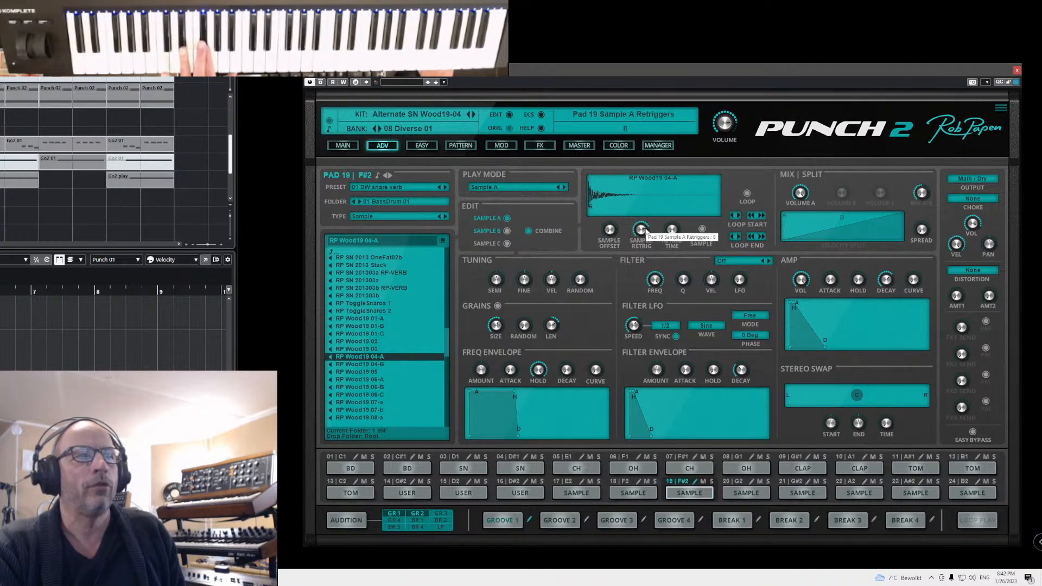
pyautogui.moveTo(673, 213); pyautogui.dragTo(674, 214)
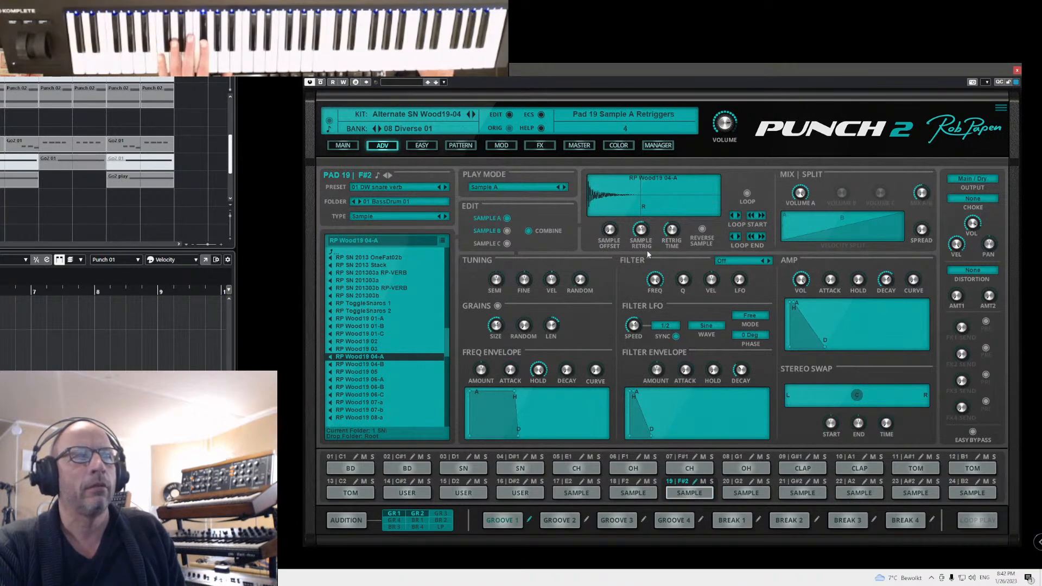
pyautogui.moveTo(673, 235); pyautogui.dragTo(675, 243)
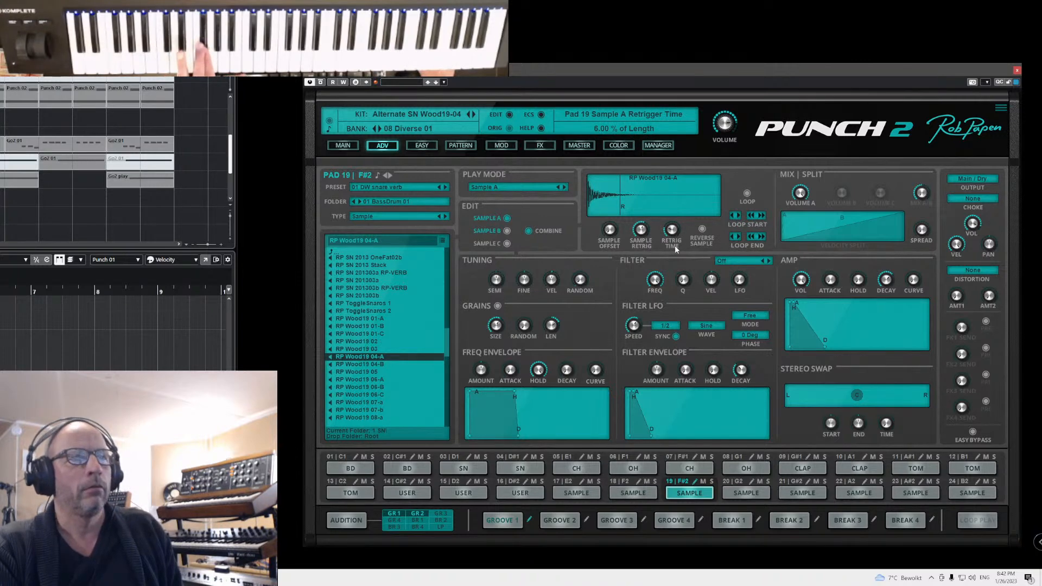
pyautogui.click(641, 229)
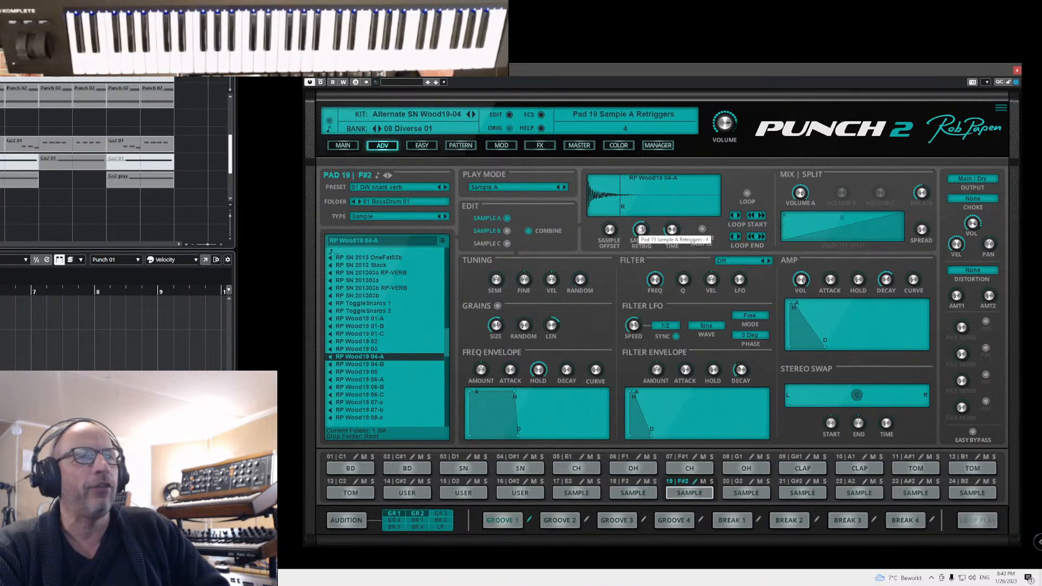
pyautogui.moveTo(672, 230); pyautogui.dragTo(668, 250)
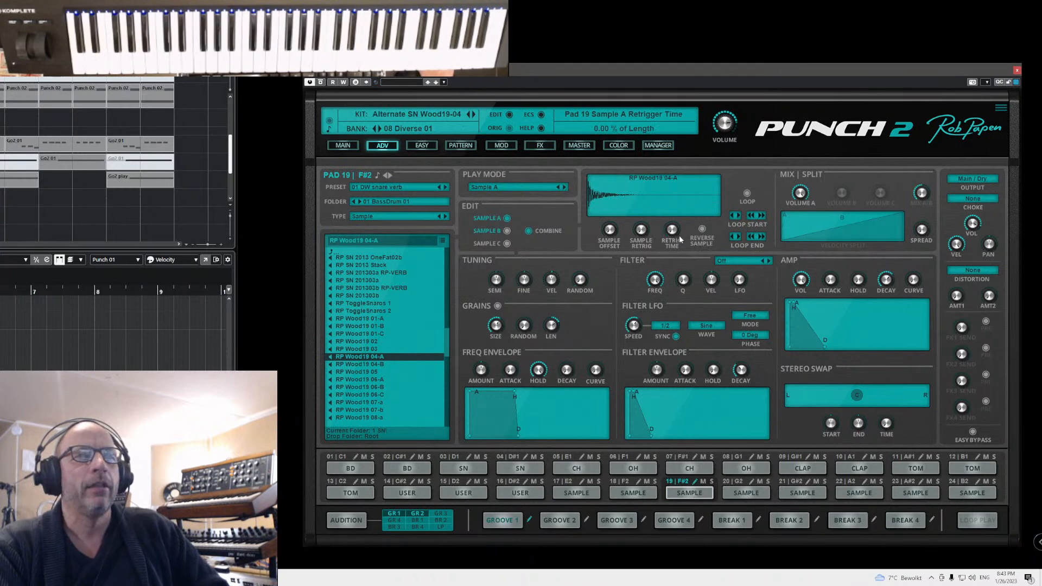
pyautogui.moveTo(635, 230); pyautogui.dragTo(633, 238)
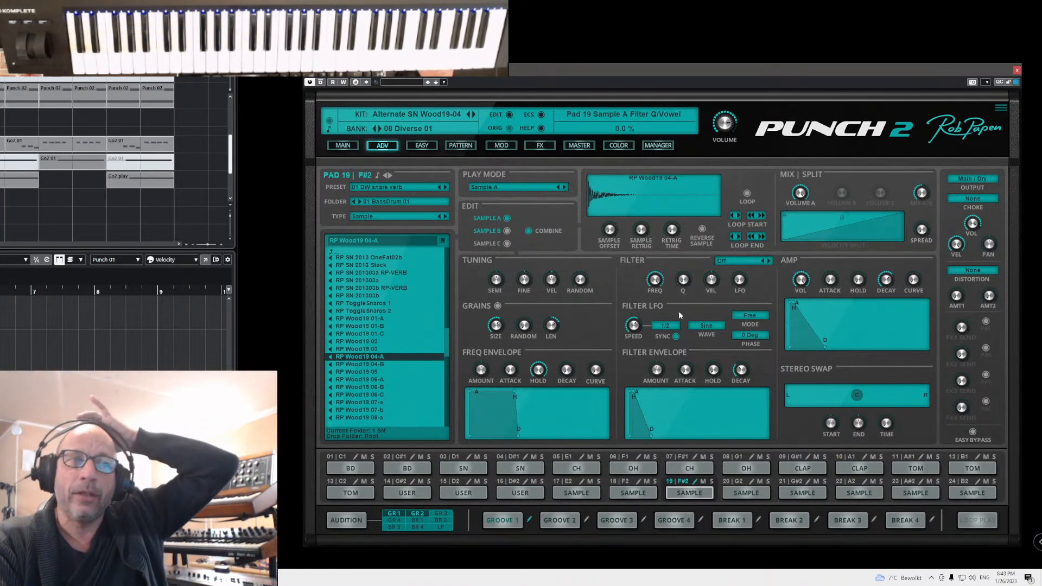
# - Set sample A's filter type to 18 HP and adjust its velocity amount, frequency and Q
pyautogui.click(739, 261)
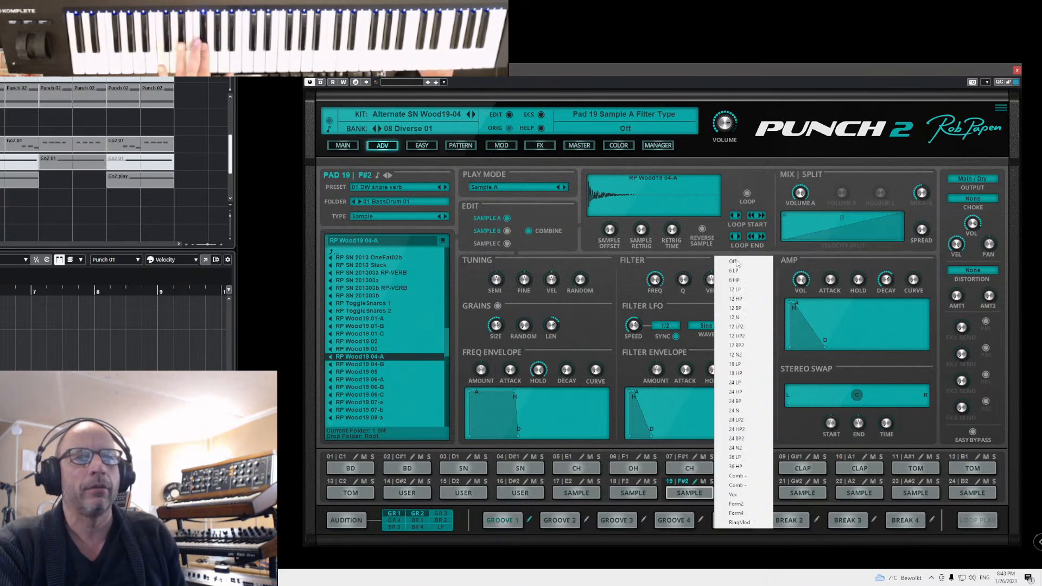
pyautogui.click(737, 374)
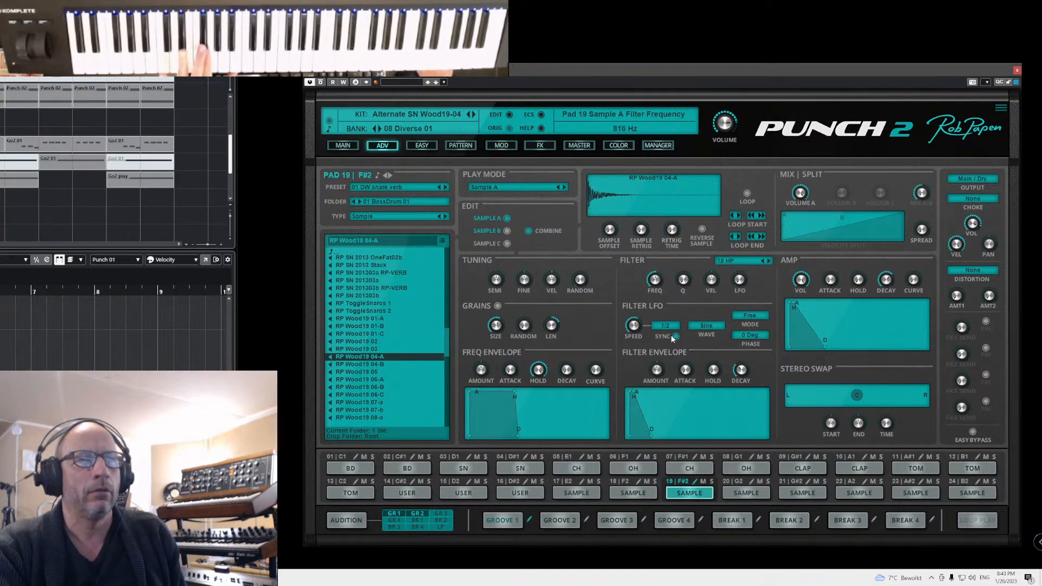
pyautogui.moveTo(711, 287); pyautogui.dragTo(717, 279)
pyautogui.scroll(3, 656, 285)
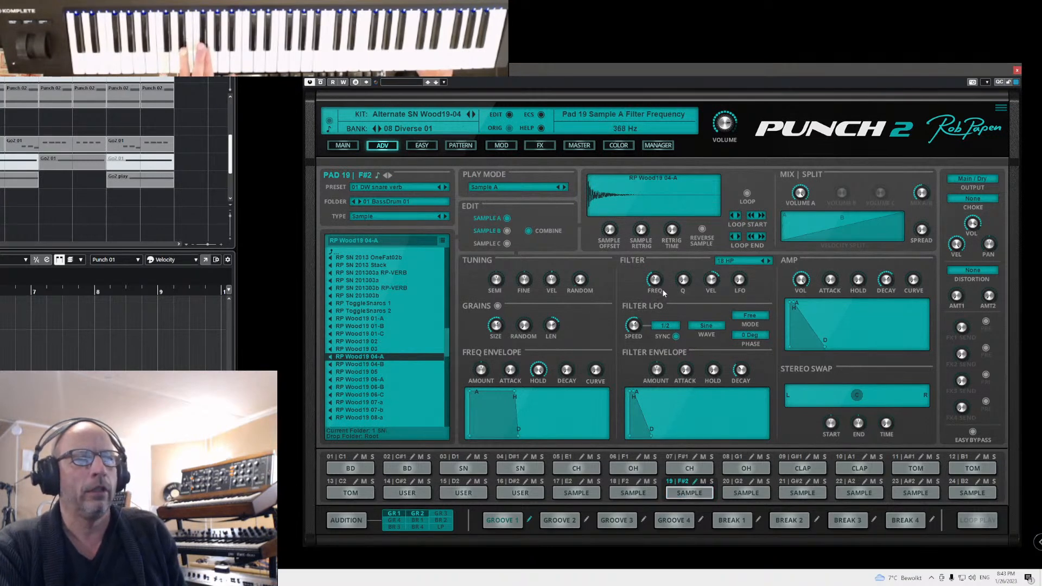
pyautogui.moveTo(656, 293); pyautogui.dragTo(662, 275)
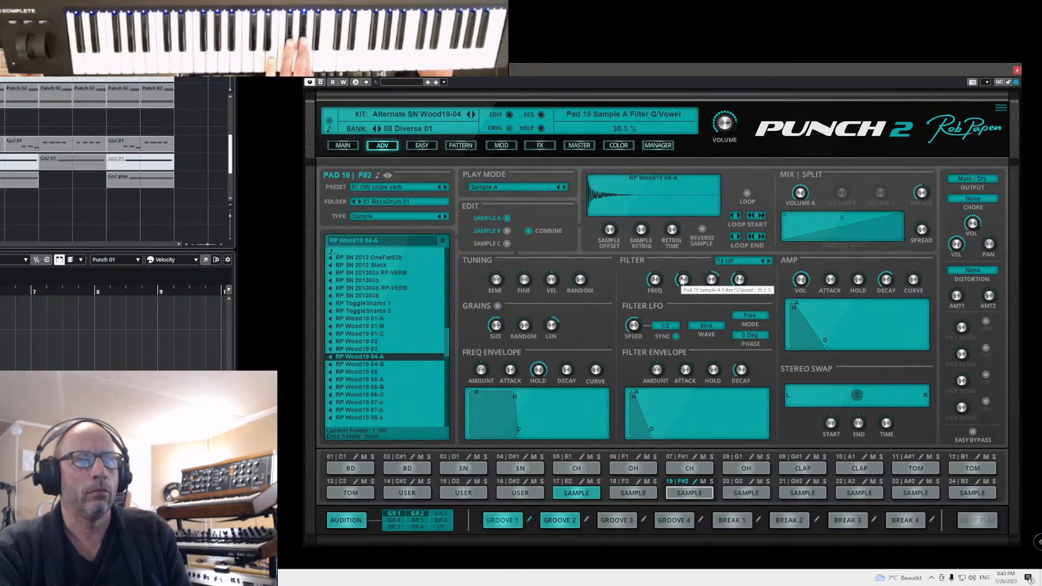
# - Raise the filter's LFO amount with a synced speed of 1/4T and adjust the filter envelope
pyautogui.moveTo(742, 283); pyautogui.dragTo(744, 277)
pyautogui.moveTo(661, 321); pyautogui.dragTo(639, 319)
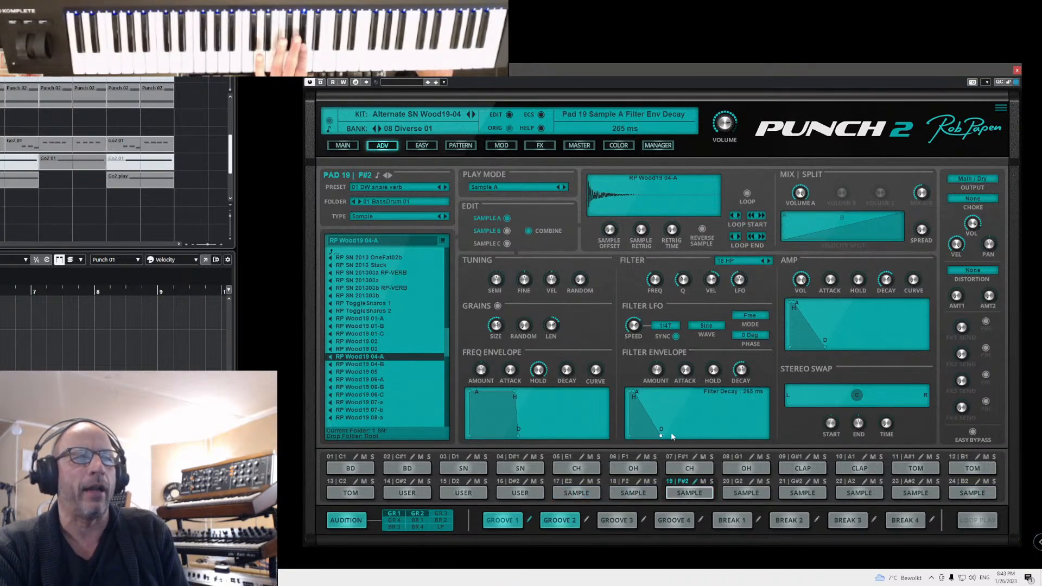
pyautogui.moveTo(685, 370); pyautogui.dragTo(742, 370)
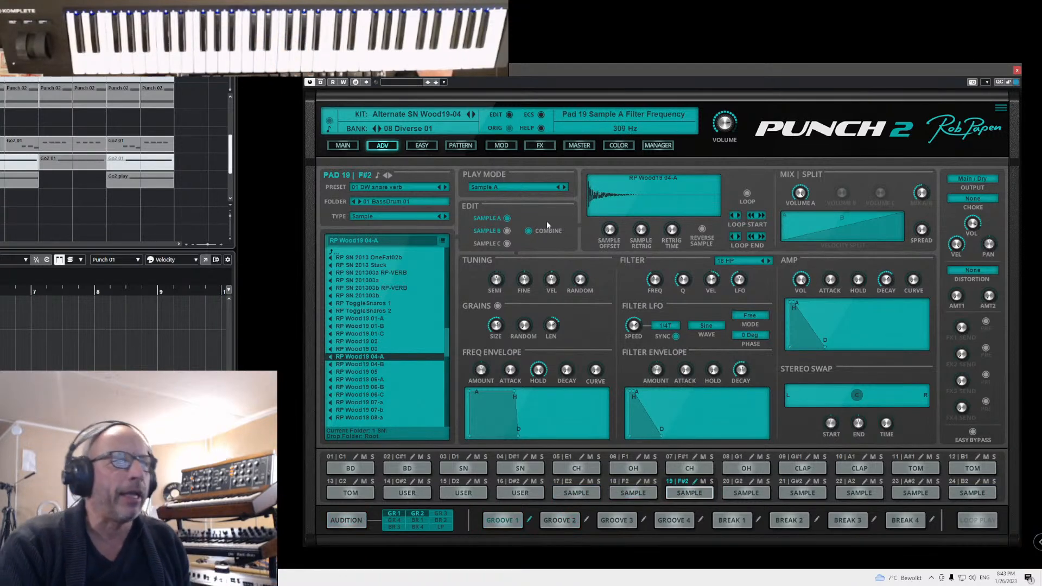
# - Examine pad 19's sample layers B and C and the available play modes, keeping Sample A
pyautogui.click(507, 232)
pyautogui.click(508, 244)
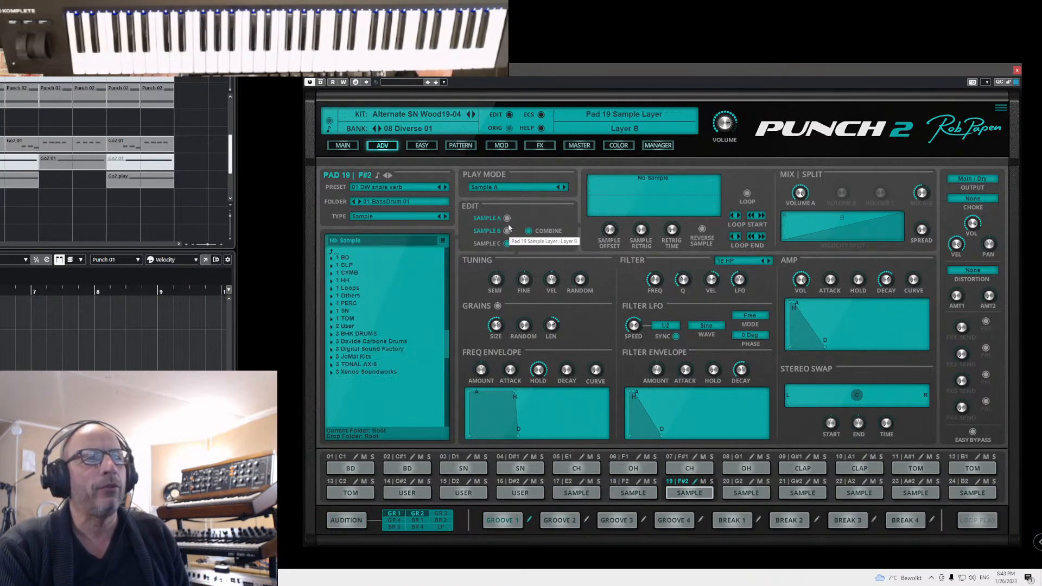
pyautogui.click(510, 188)
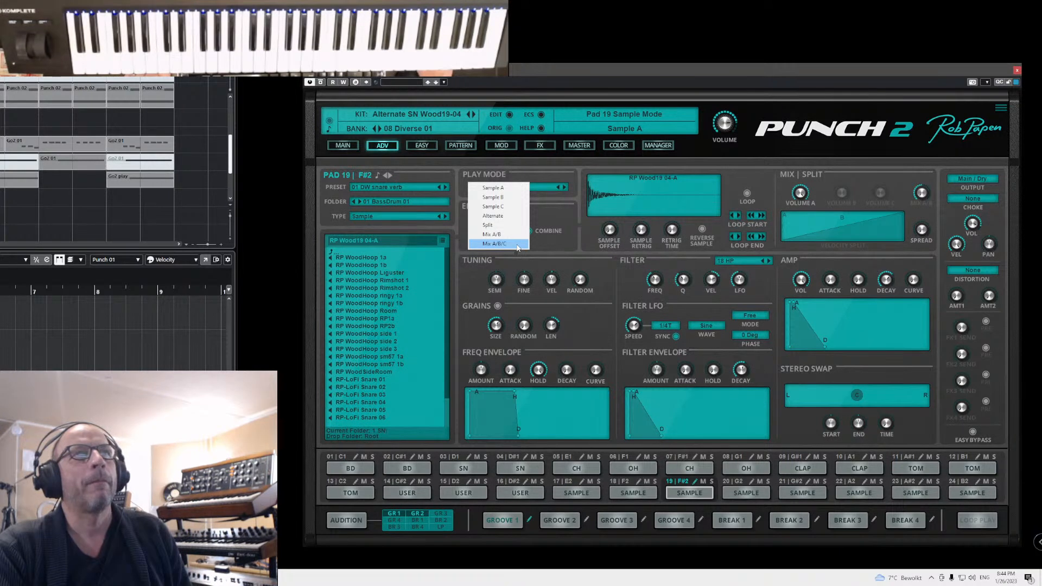
pyautogui.click(565, 212)
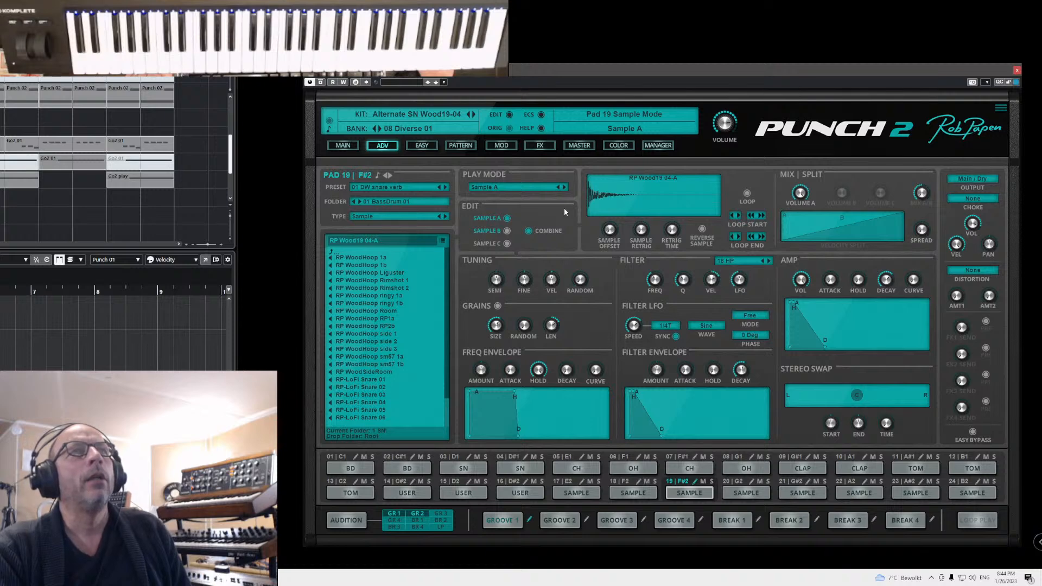
# - Check sample A's amp decay and change pad 19's type to User
pyautogui.click(886, 280)
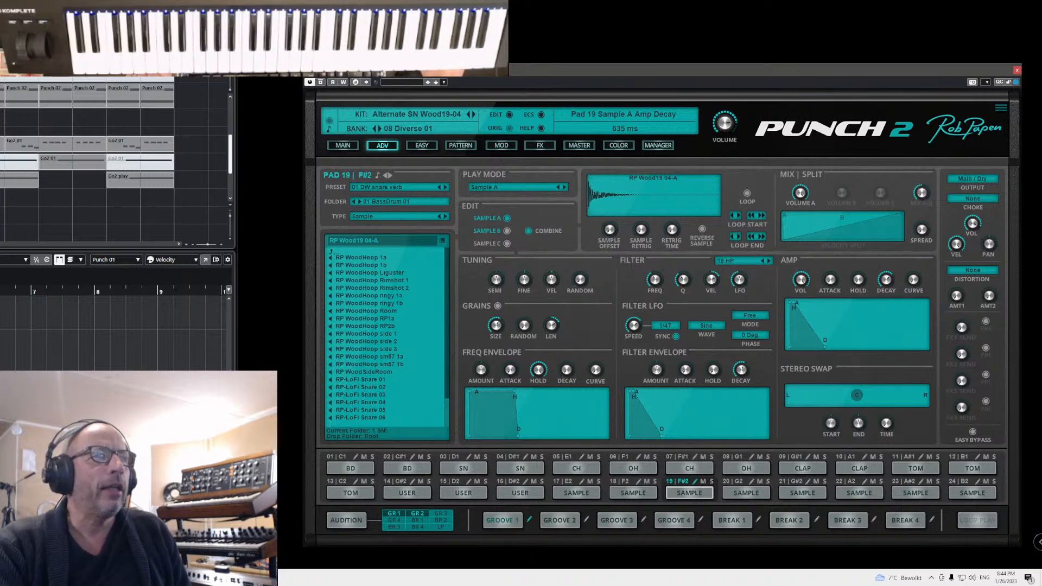
pyautogui.click(363, 216)
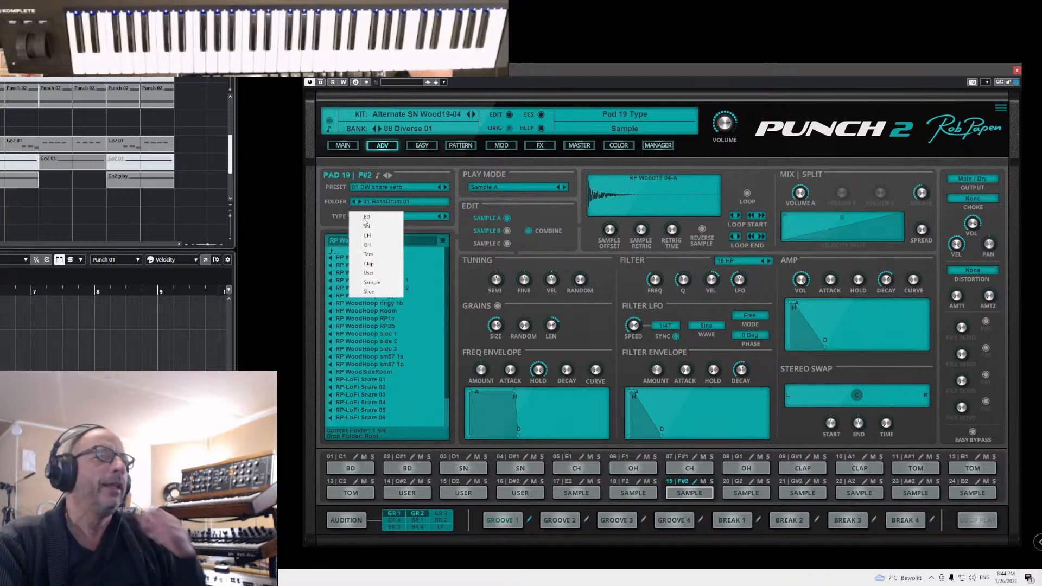
pyautogui.click(379, 273)
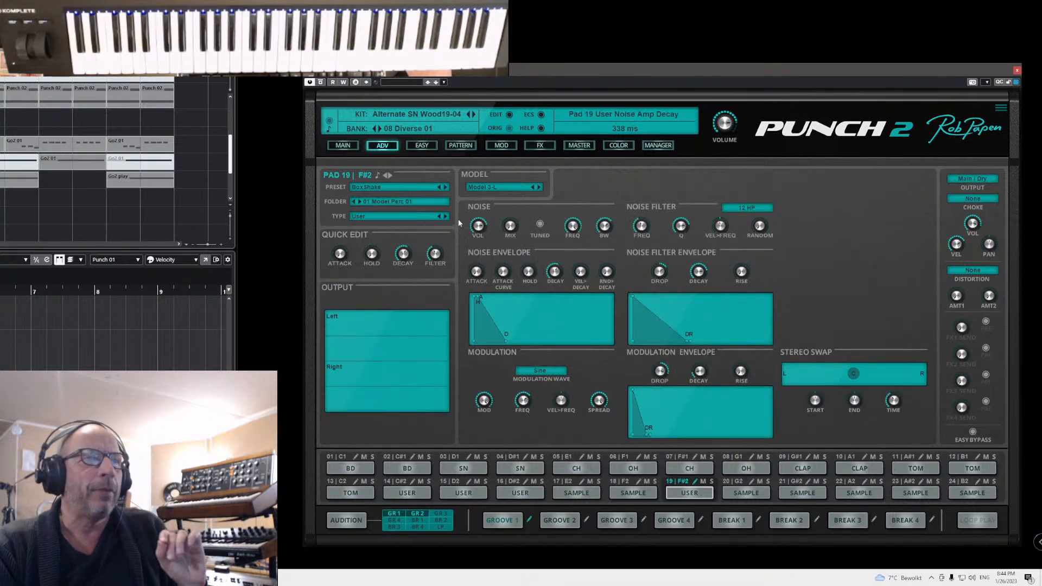
# - Browse pad 19's preset folders and Preset 1 - 32 list, and try to reload BoxShake from 01 Model Perc 01
pyautogui.click(382, 203)
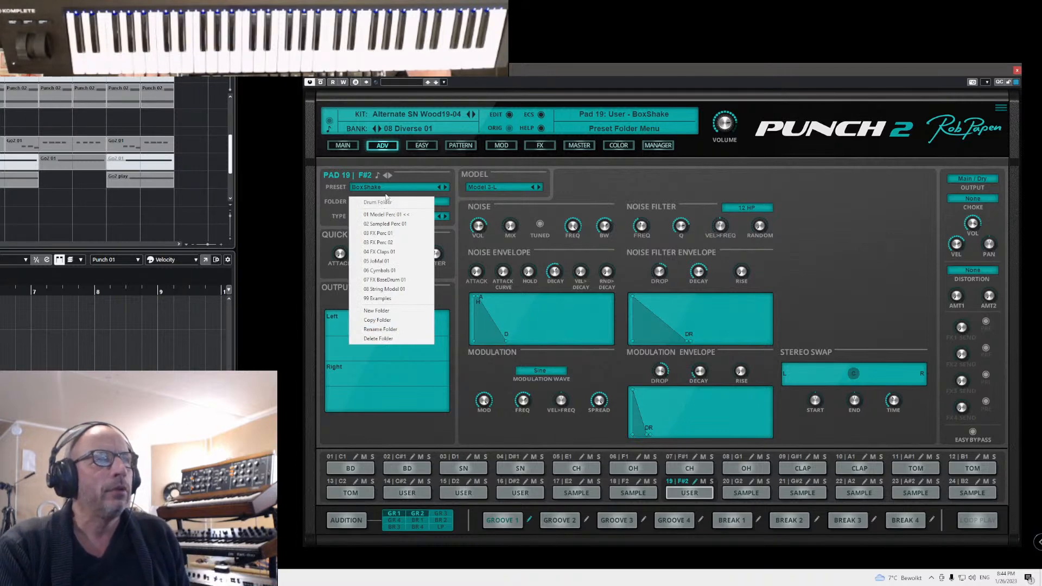
pyautogui.click(386, 187)
pyautogui.click(416, 178)
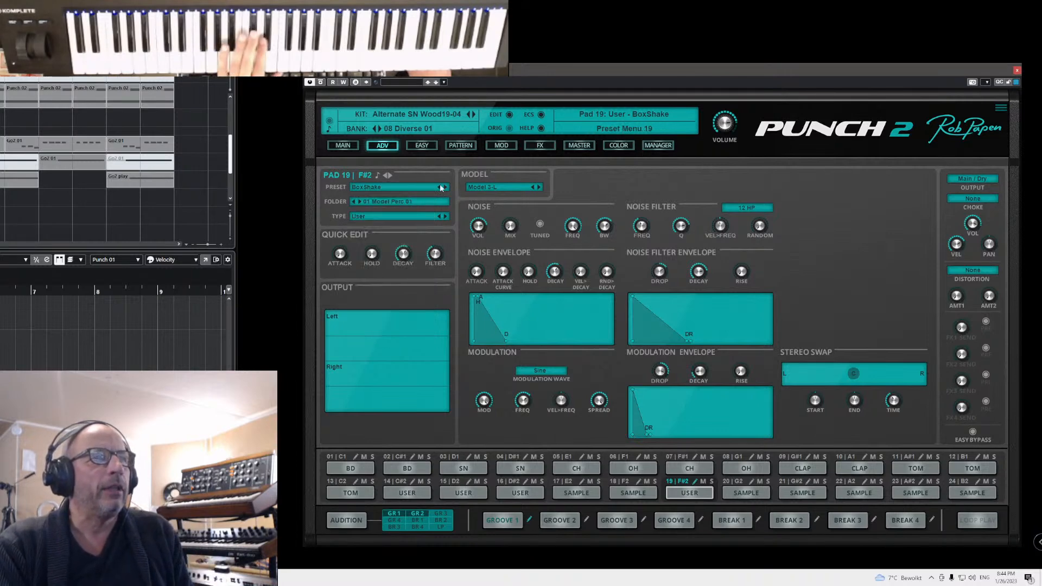
pyautogui.click(397, 189)
pyautogui.moveTo(397, 204)
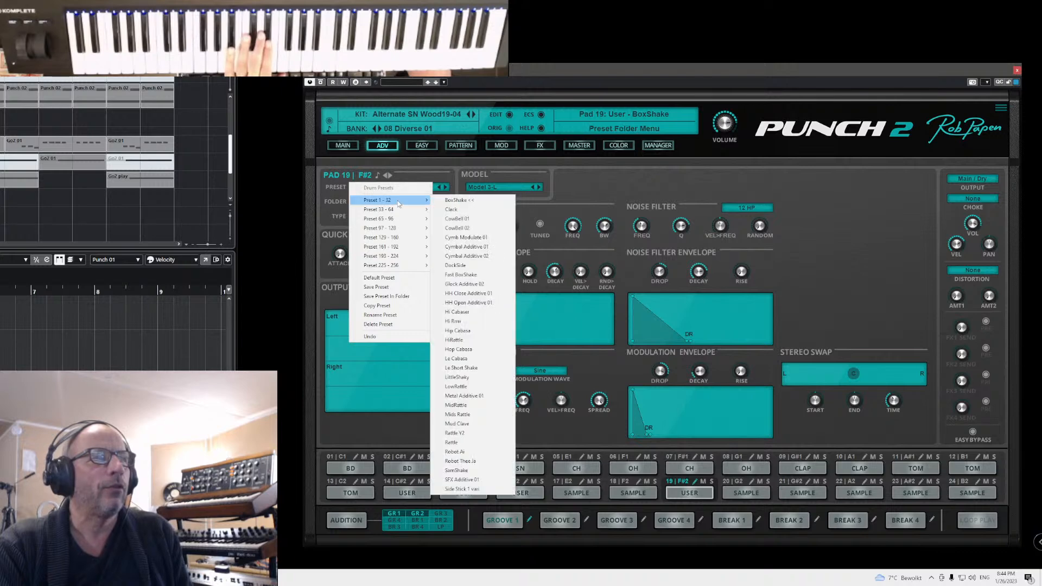
pyautogui.click(451, 203)
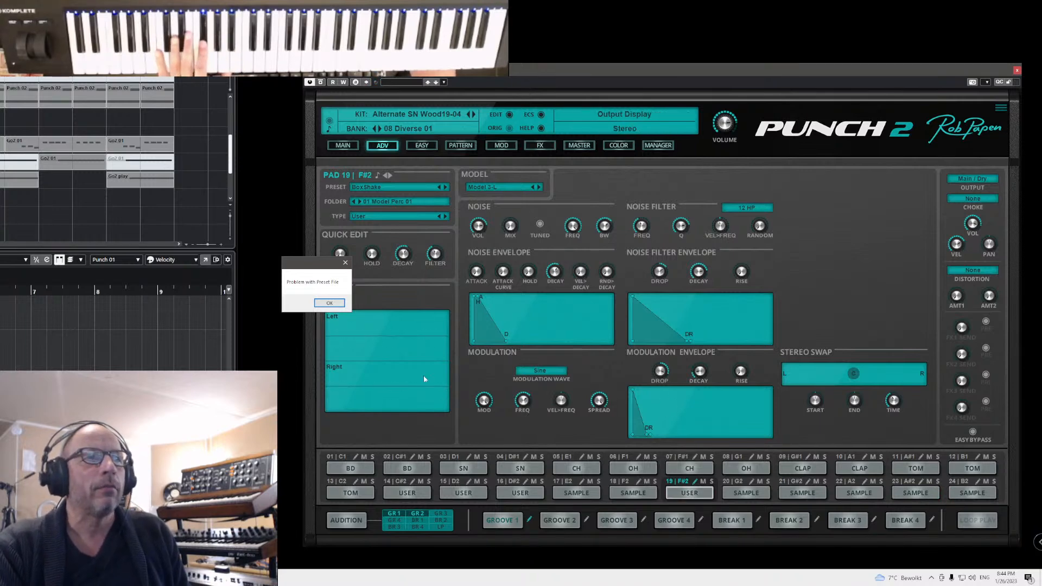
pyautogui.click(331, 303)
pyautogui.click(444, 188)
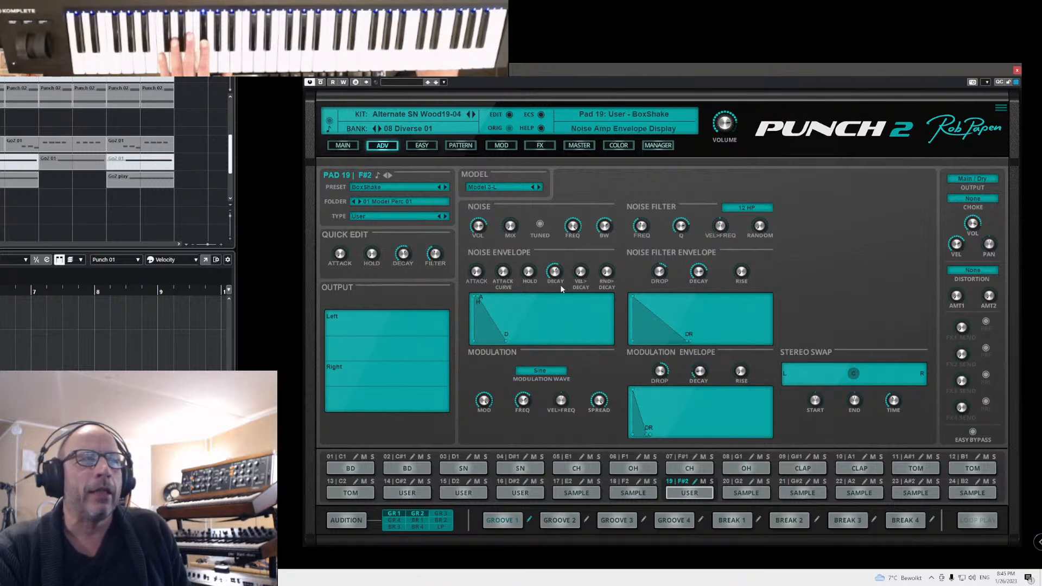
# - Lengthen pad 19's noise and noise filter decays and try tuned noise with its bandwidth at 0.0 %
pyautogui.moveTo(555, 271); pyautogui.dragTo(559, 263)
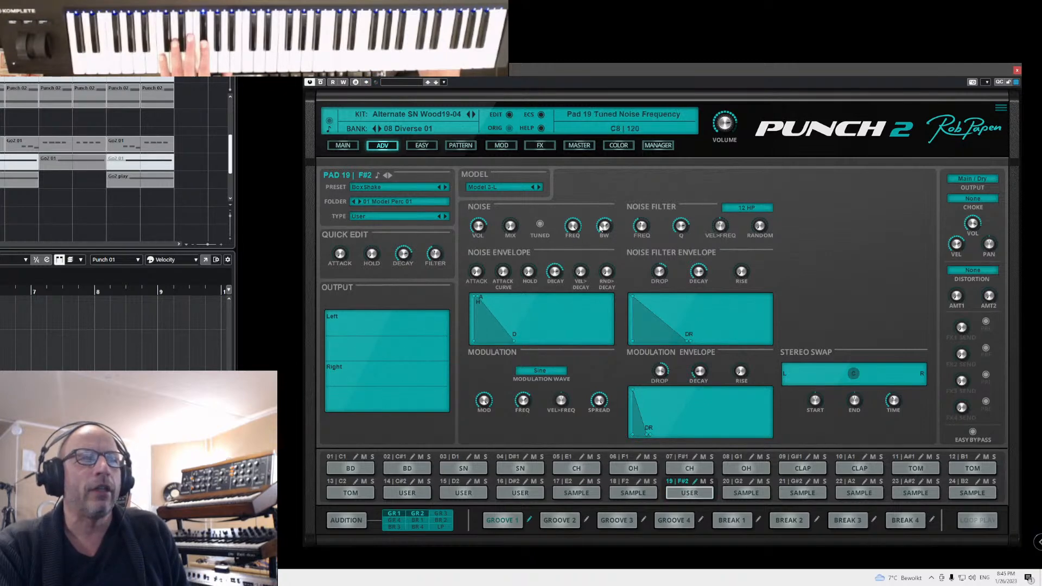
pyautogui.moveTo(649, 217); pyautogui.dragTo(654, 233)
pyautogui.click(540, 224)
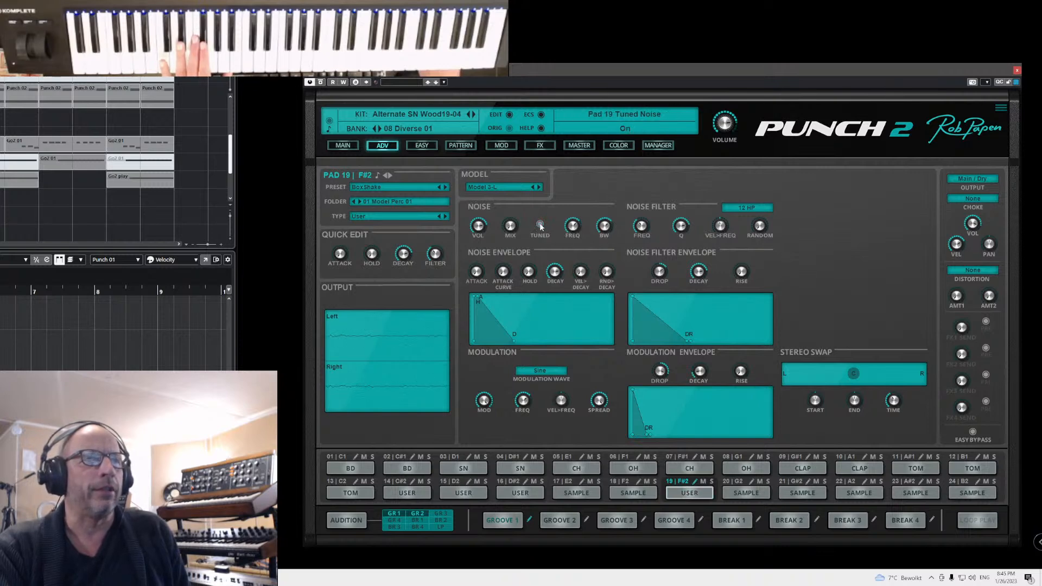
pyautogui.click(540, 225)
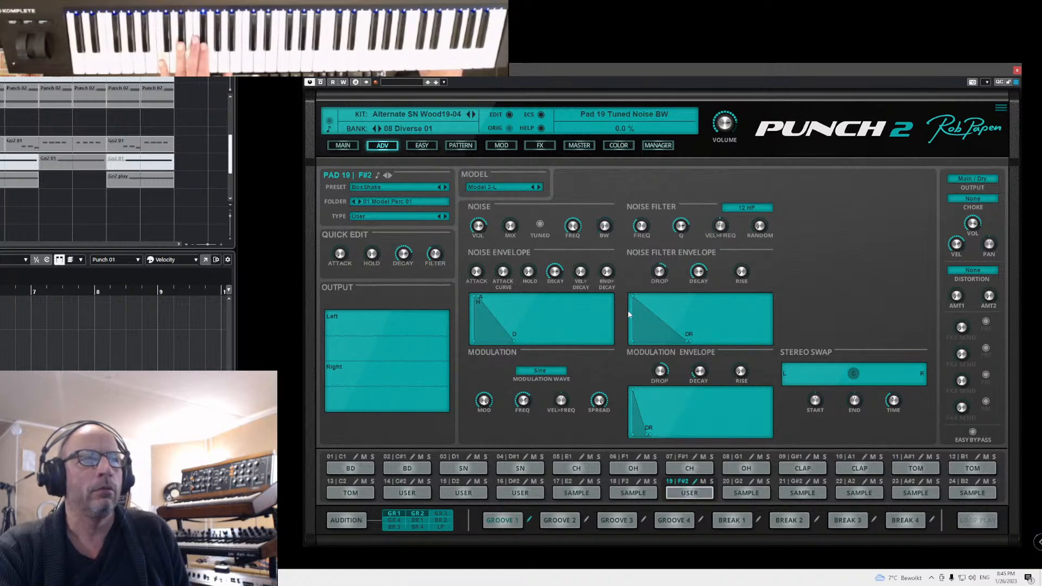
pyautogui.moveTo(605, 224); pyautogui.dragTo(618, 324)
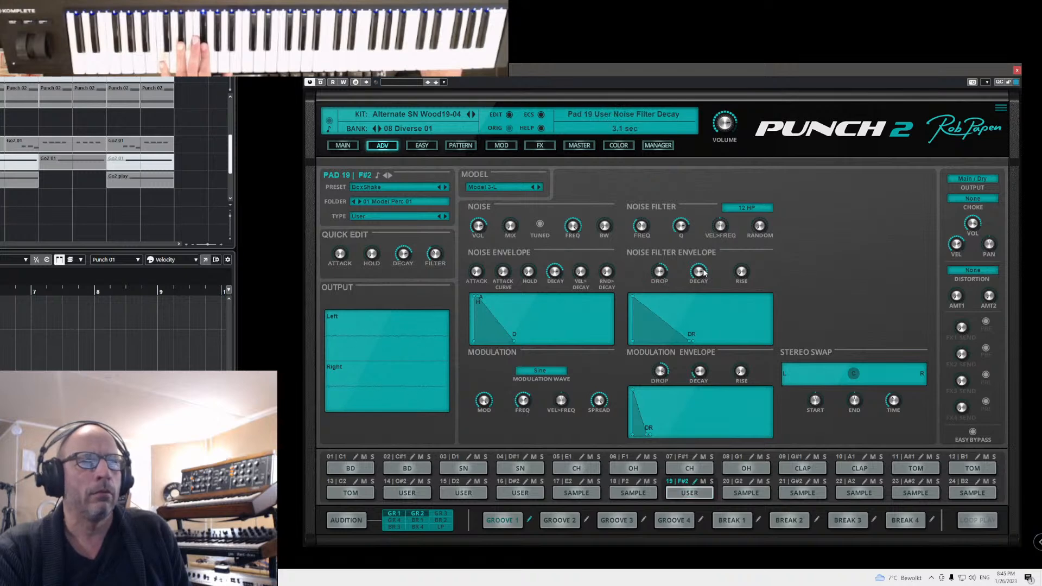
pyautogui.scroll(3, 704, 273)
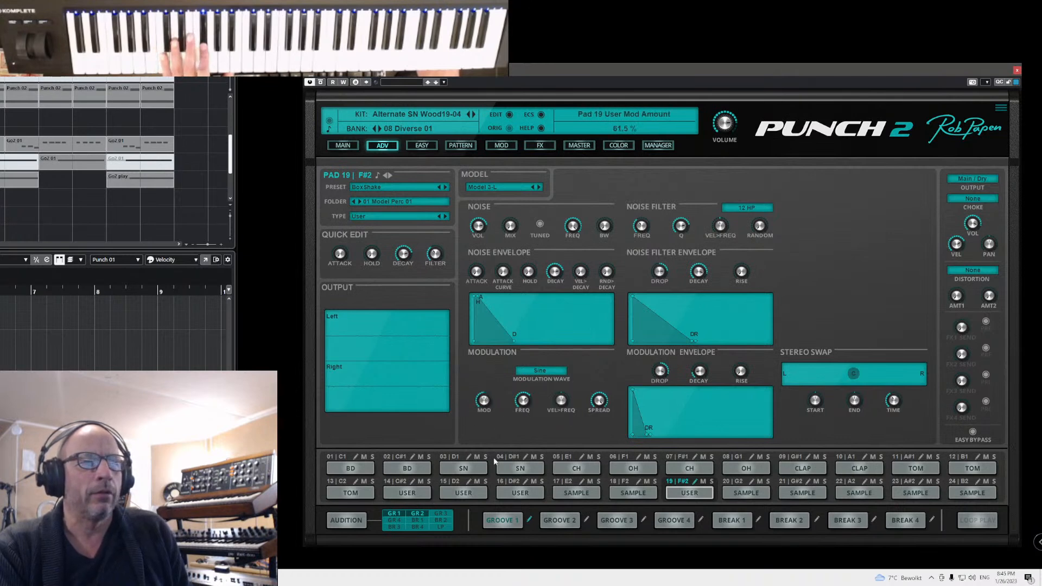
# - Raise pad 19's modulation amount to 78.5 % and adjust its modulation frequency
pyautogui.click(514, 520)
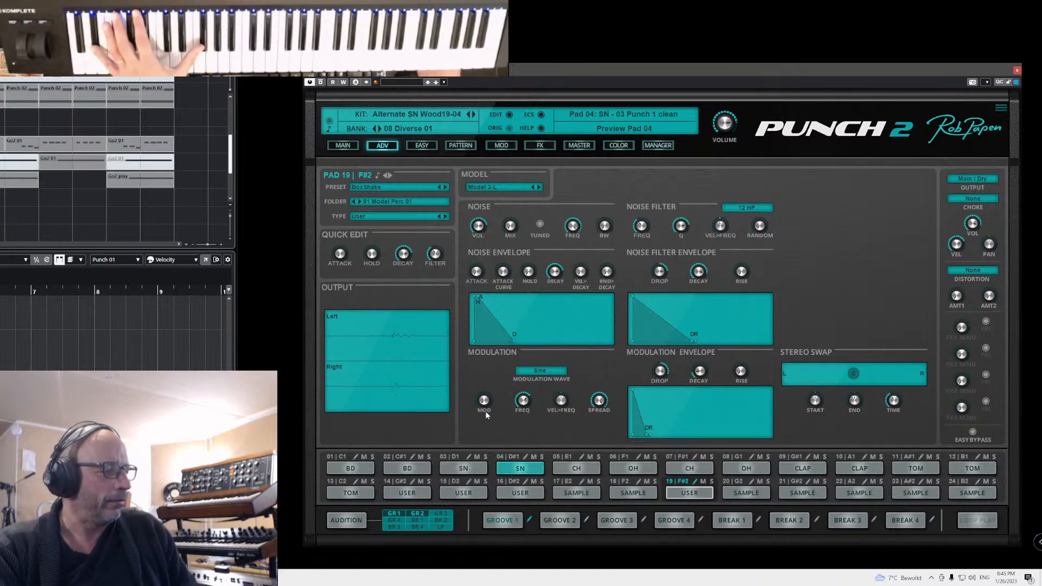
pyautogui.moveTo(487, 403)
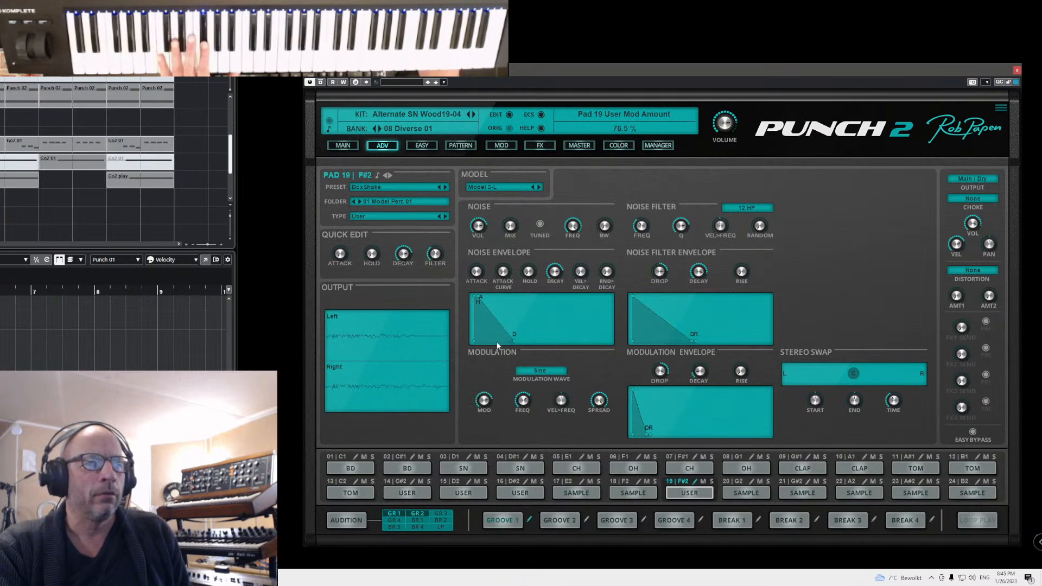
pyautogui.moveTo(522, 407)
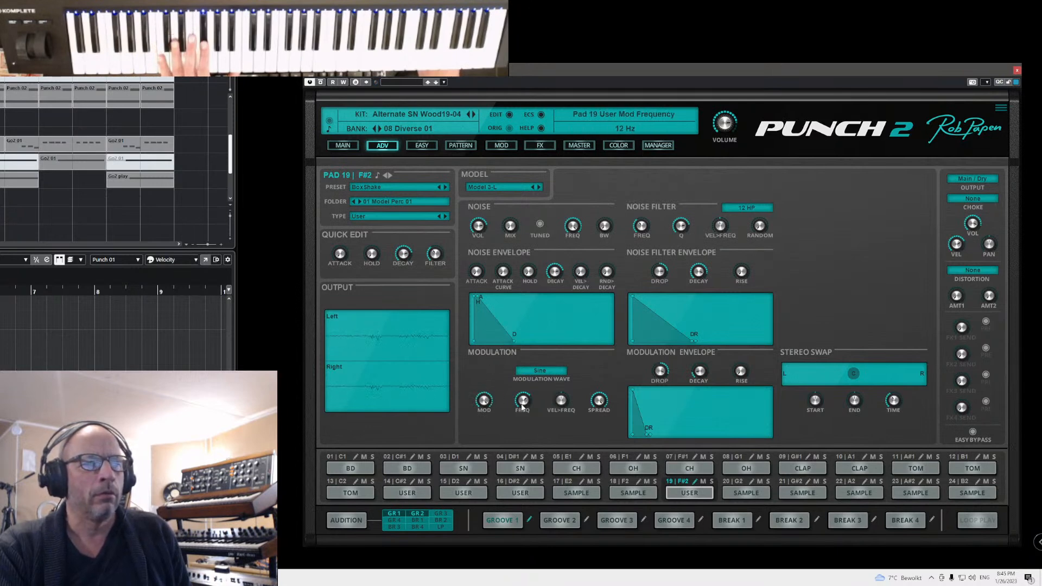
pyautogui.moveTo(532, 439); pyautogui.dragTo(530, 415)
pyautogui.moveTo(600, 408)
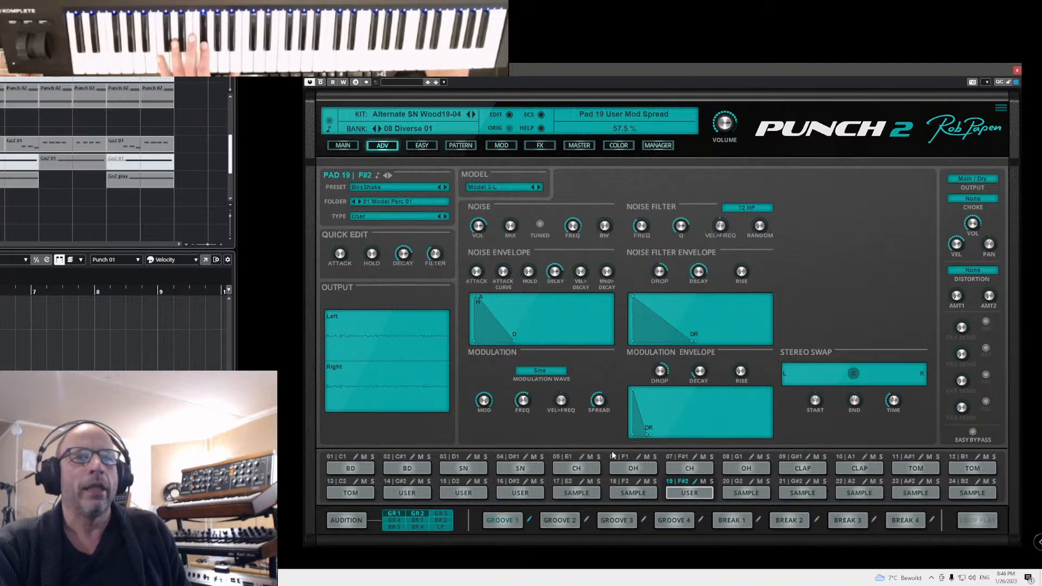
# - Set pad 19's stereo swap to start at the far left and lengthen the noise envelope's attack
pyautogui.moveTo(860, 398)
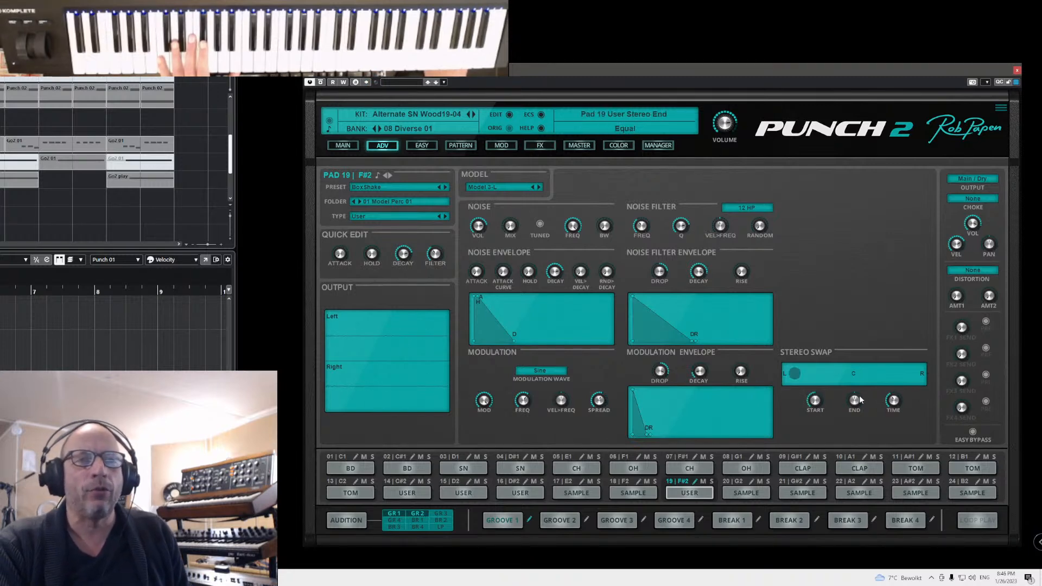
pyautogui.moveTo(907, 396)
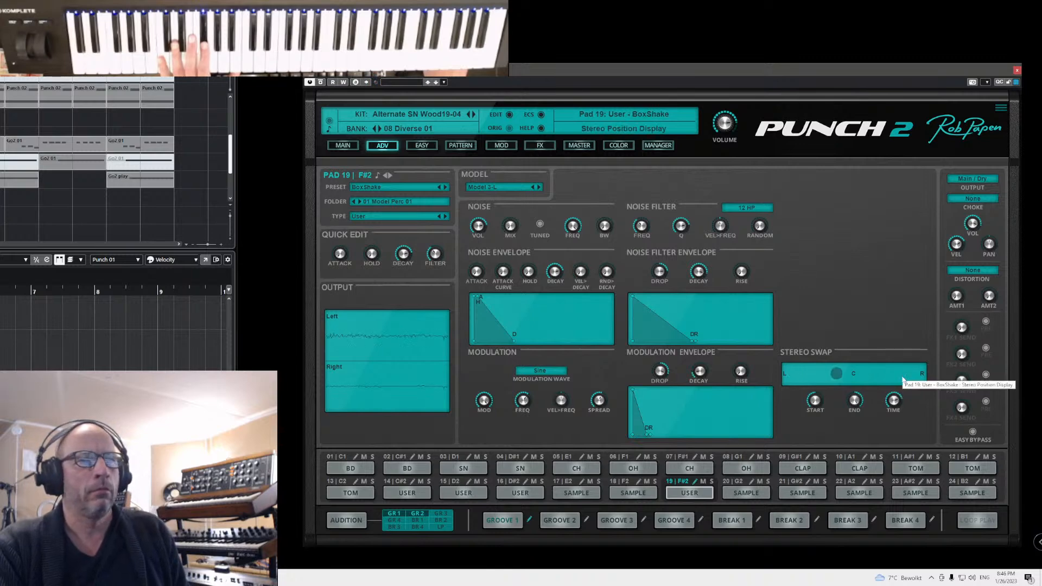
pyautogui.moveTo(476, 271); pyautogui.dragTo(476, 255)
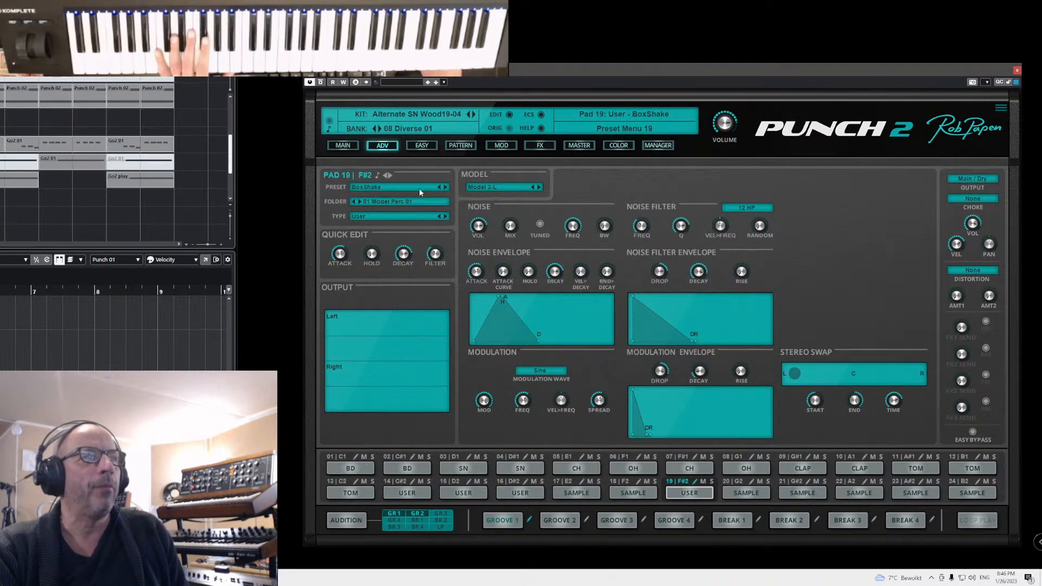
# - Audition pad 19's presets from Clack to Cymb Modulate 01 and adjust the additive base frequency to 1.2 kHz
pyautogui.click(446, 188)
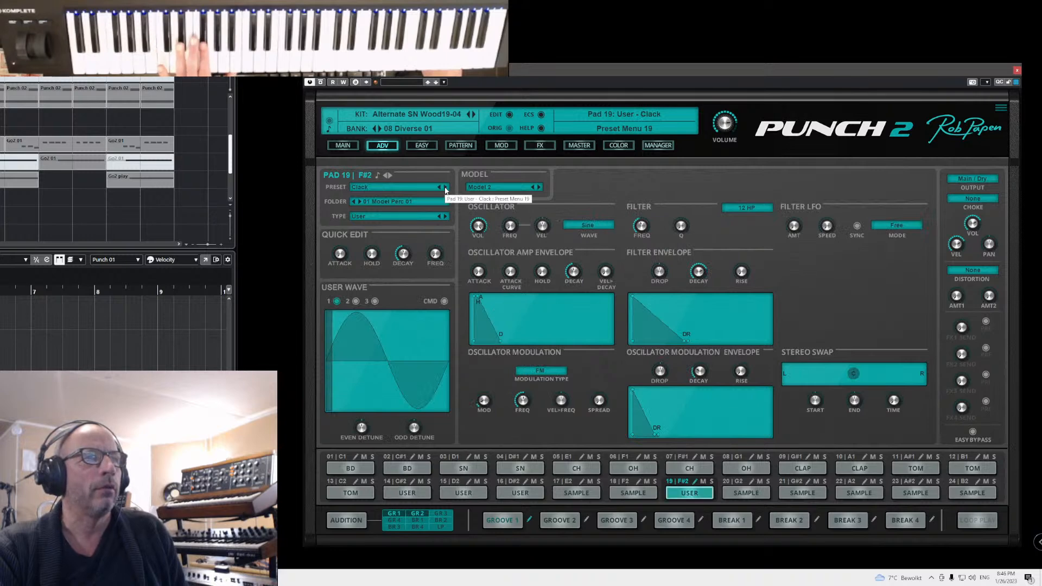
pyautogui.click(445, 188)
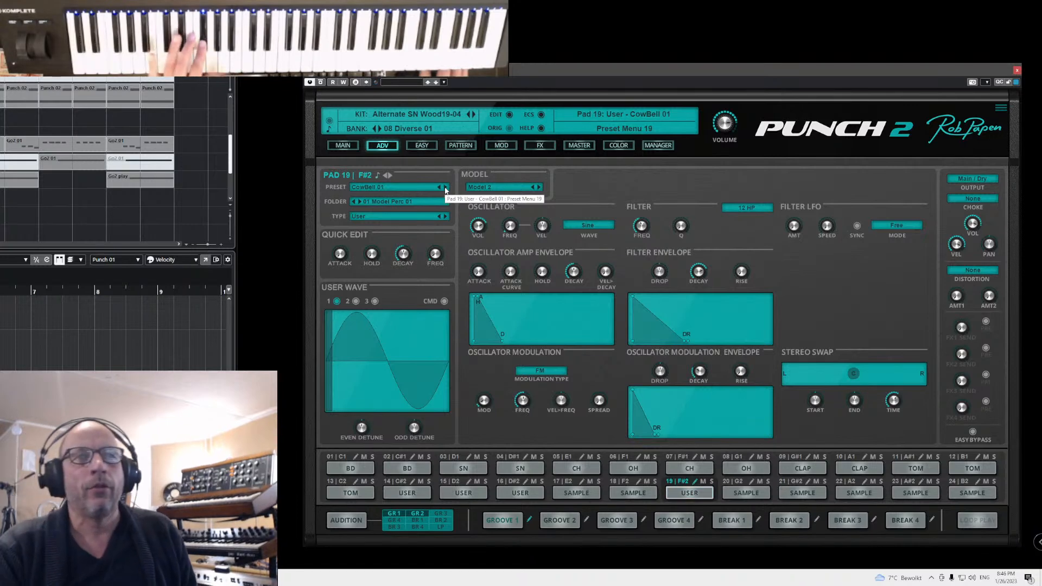
pyautogui.moveTo(960, 247)
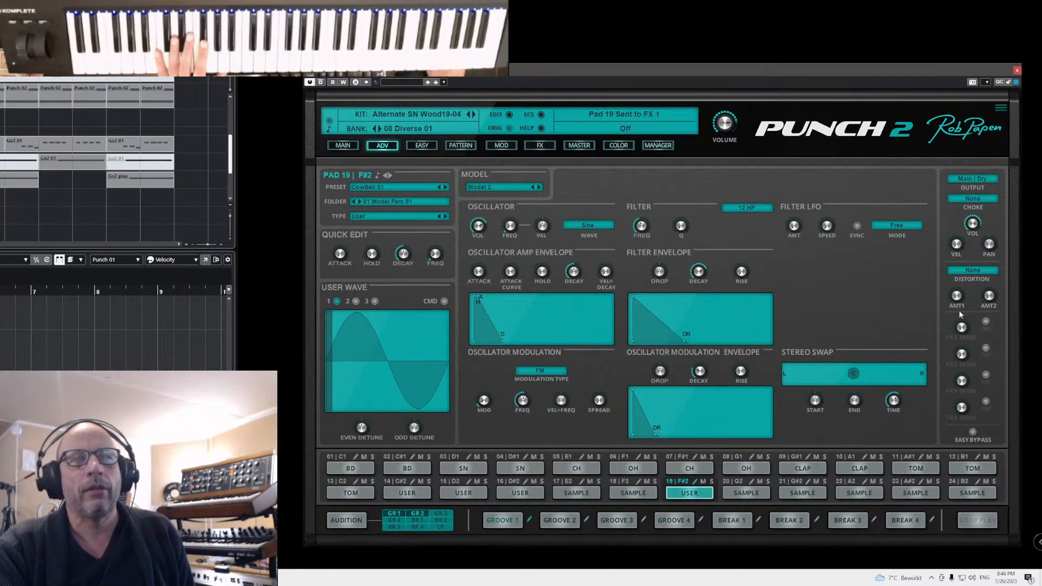
pyautogui.click(446, 187)
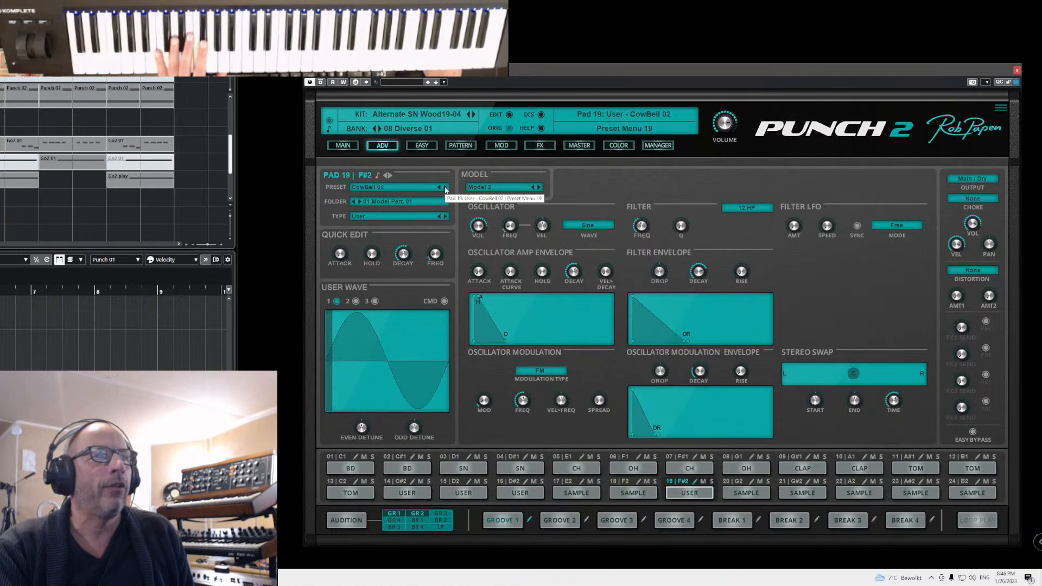
pyautogui.click(446, 187)
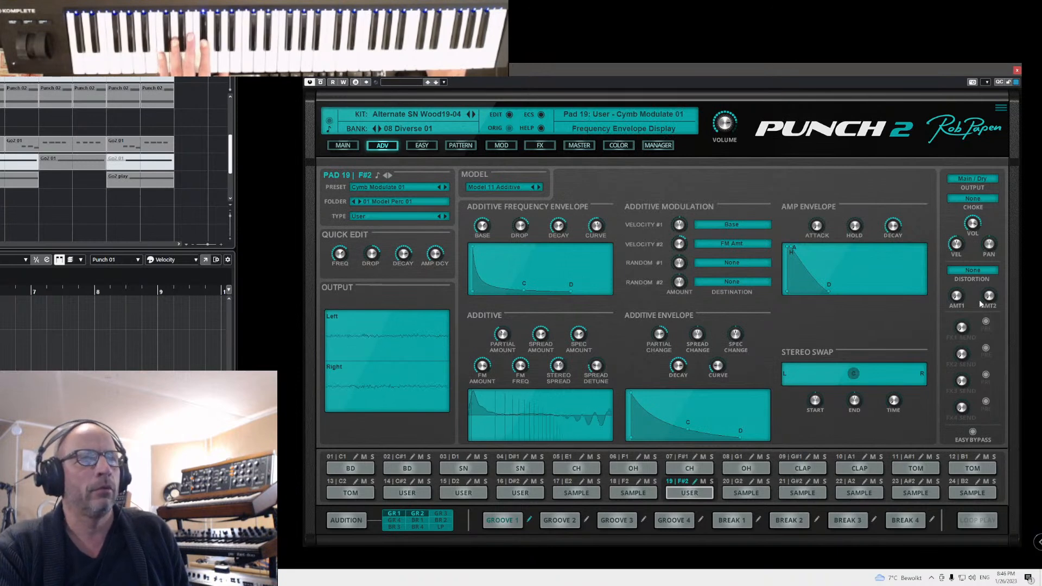
pyautogui.moveTo(487, 239); pyautogui.dragTo(504, 256)
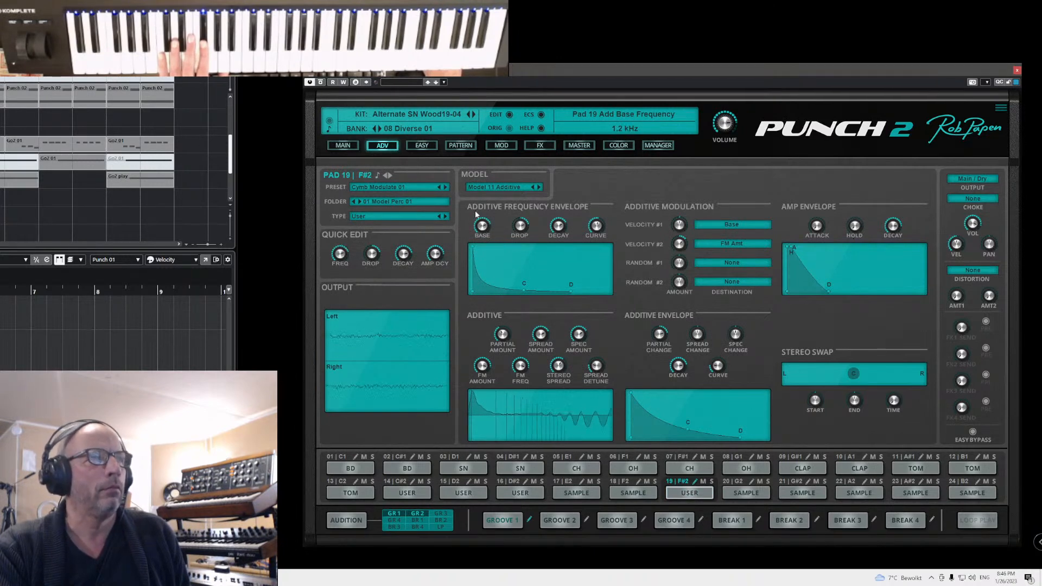
# - Audition pad 19's presets from Cymbal Additive 01 onwards and settle on Hi Cabaser
pyautogui.click(445, 188)
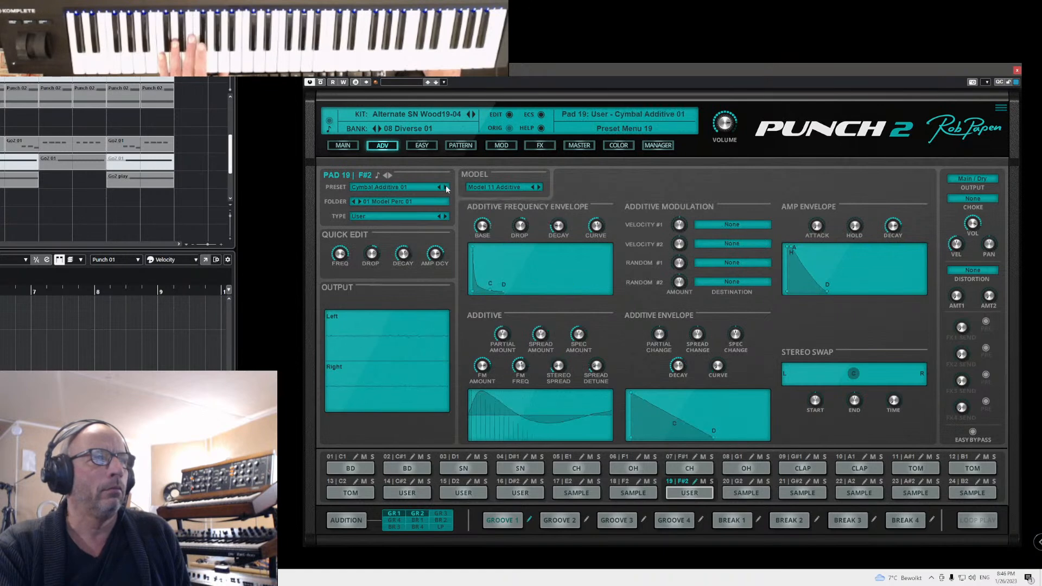
pyautogui.click(447, 187)
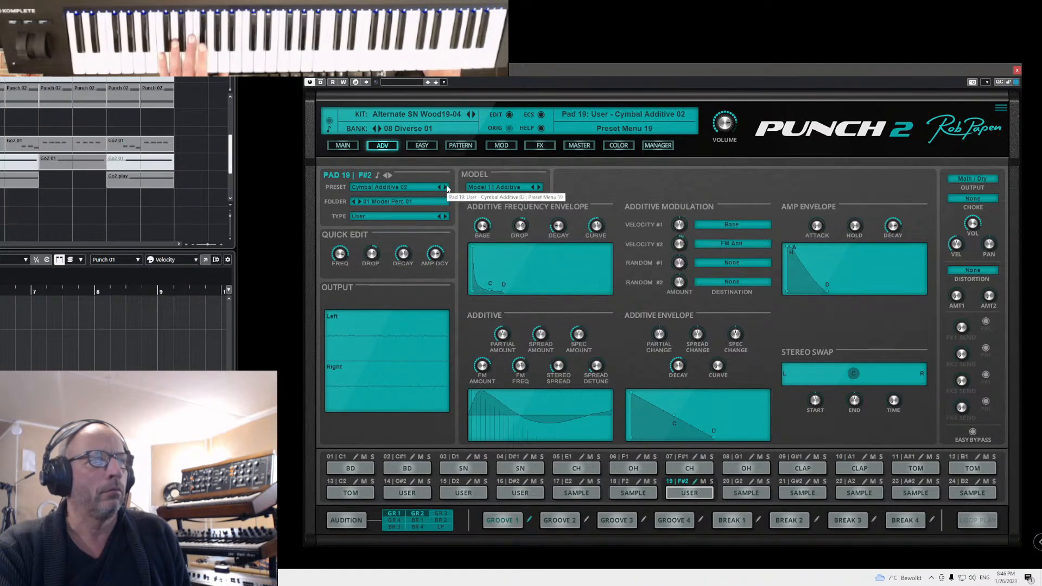
pyautogui.click(446, 187)
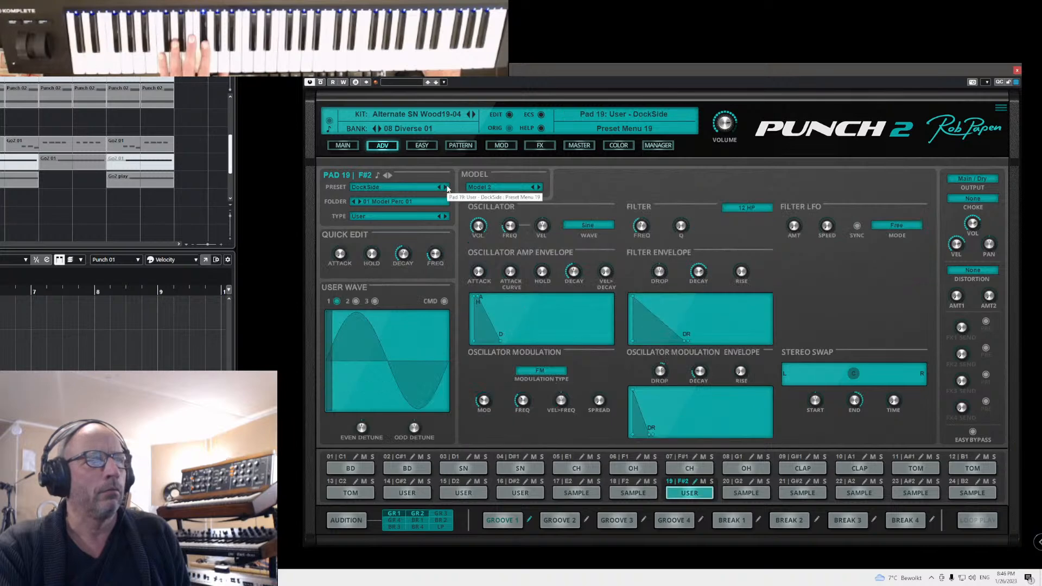
pyautogui.click(446, 187)
pyautogui.click(447, 187)
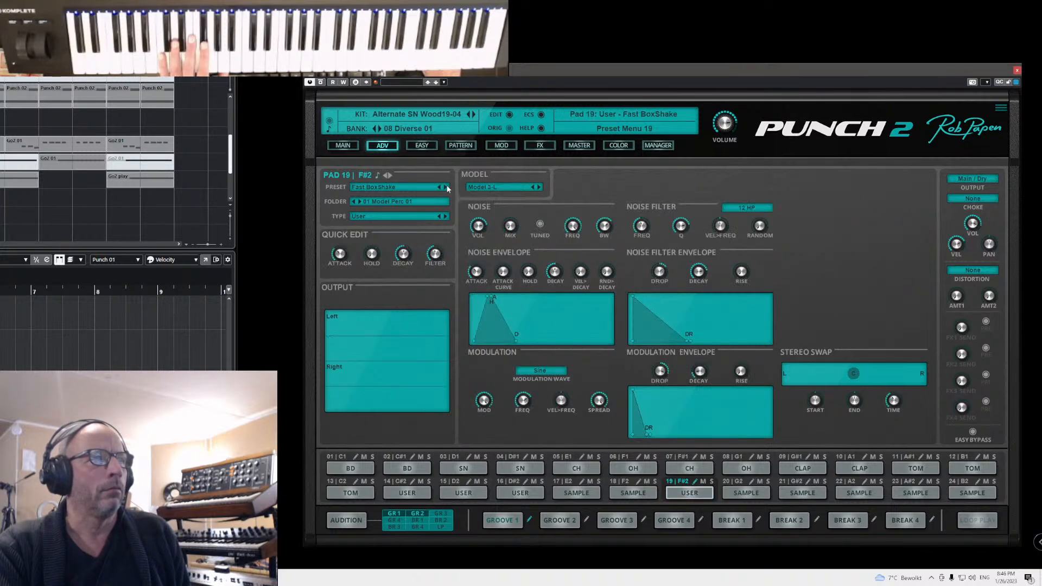
pyautogui.click(446, 187)
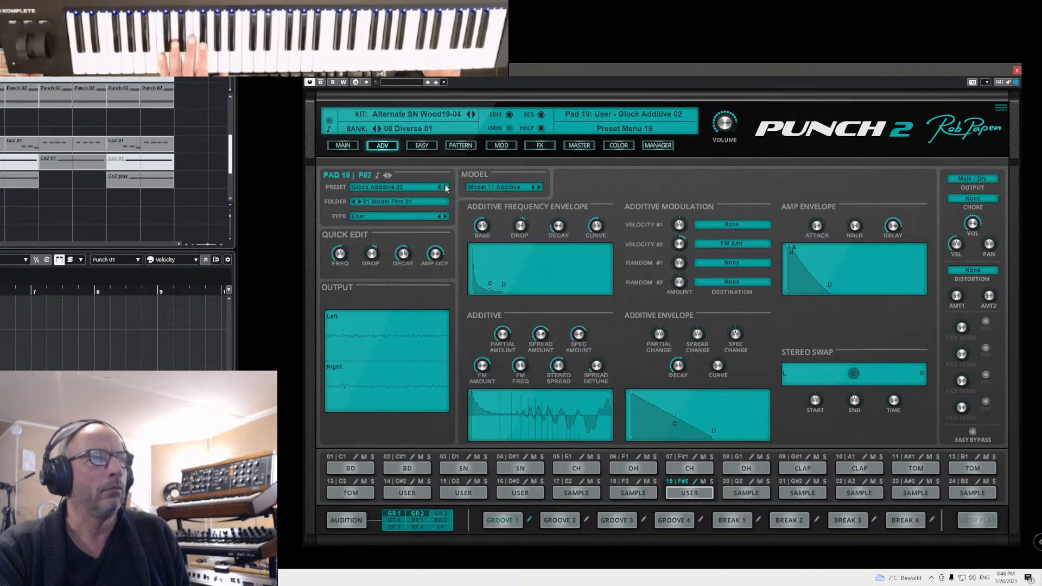
pyautogui.click(446, 187)
pyautogui.click(446, 187)
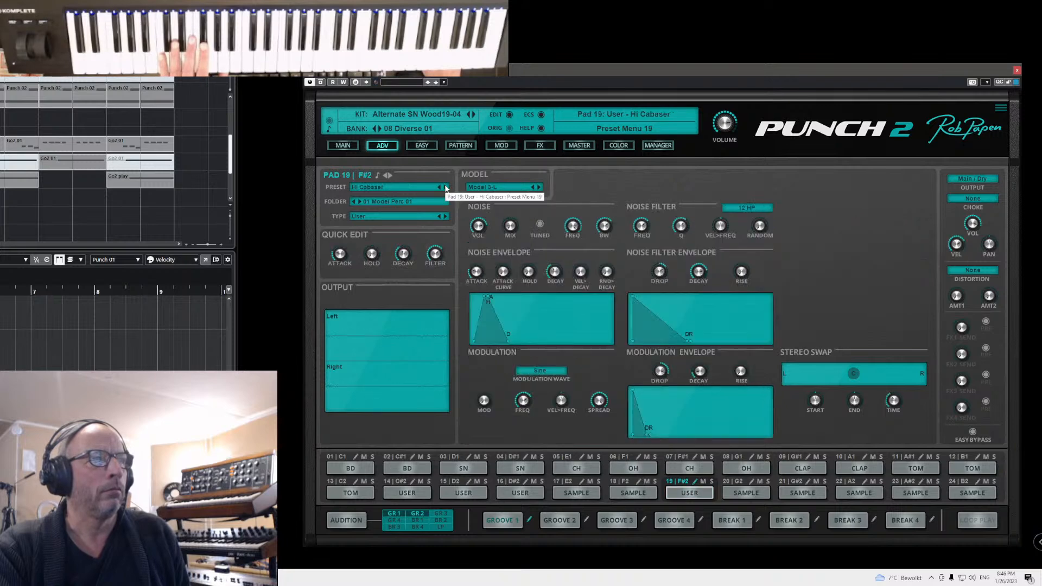
pyautogui.click(446, 188)
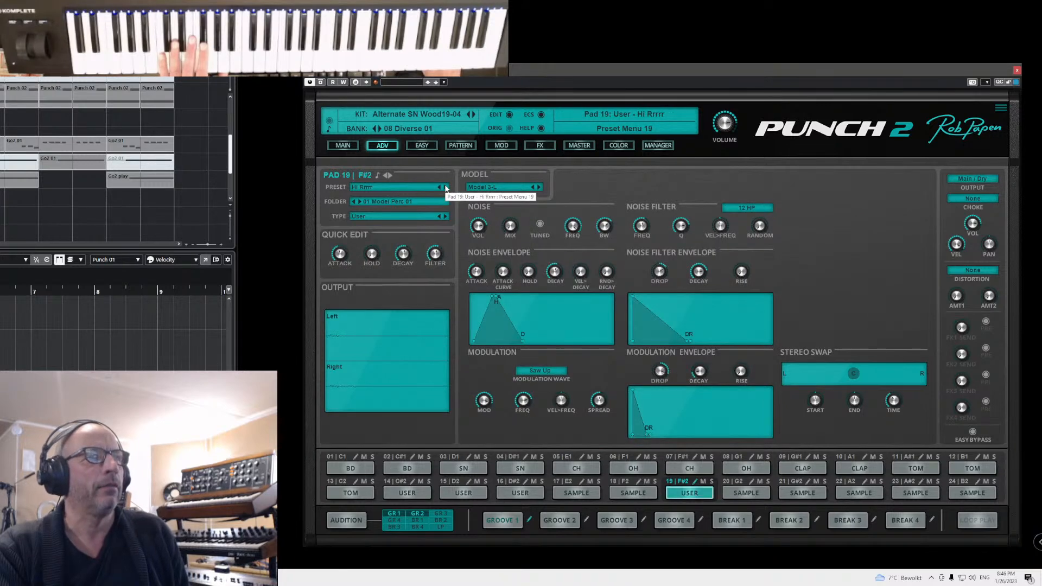
pyautogui.click(439, 188)
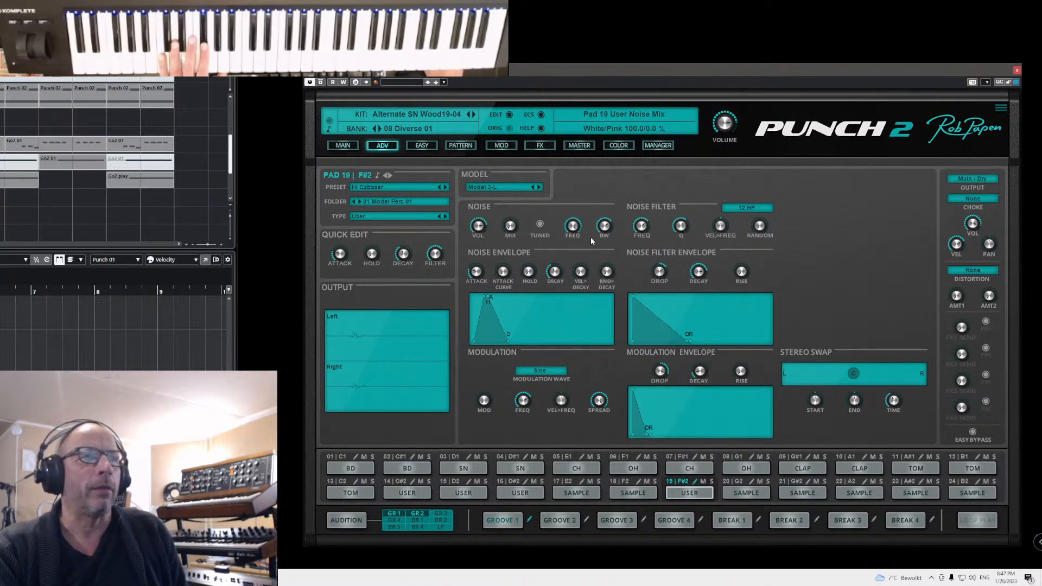
# - Examine pad 19's volume and velocity controls and the available user models, keeping User Model 03 Long
pyautogui.moveTo(961, 243)
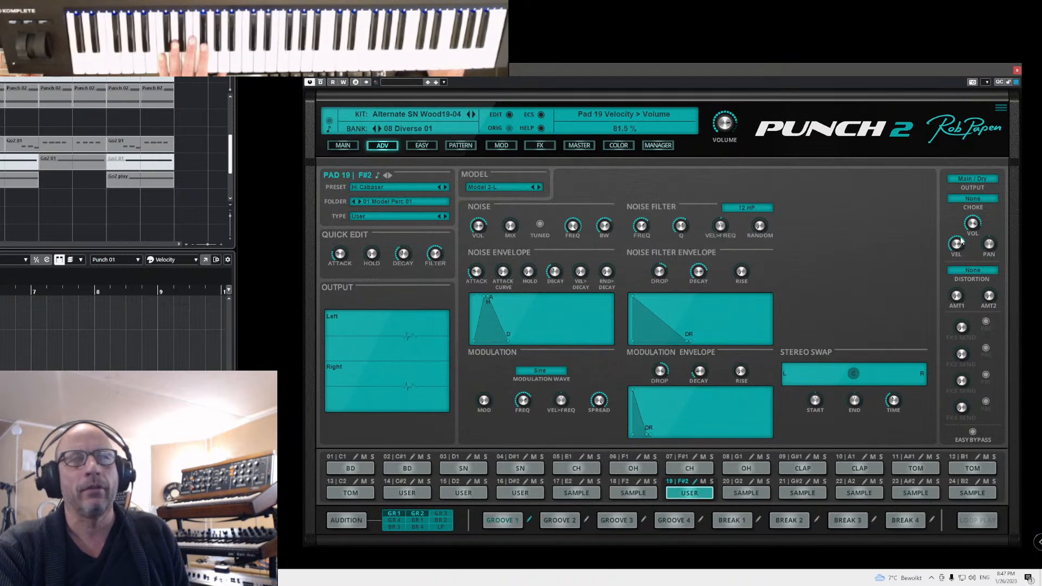
pyautogui.moveTo(974, 226)
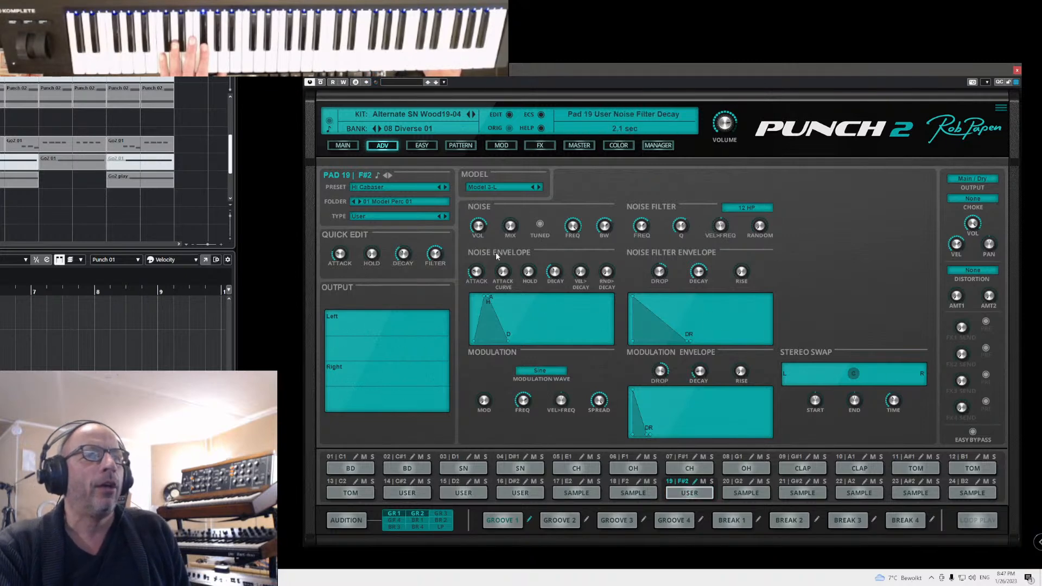
pyautogui.click(499, 188)
pyautogui.moveTo(506, 192)
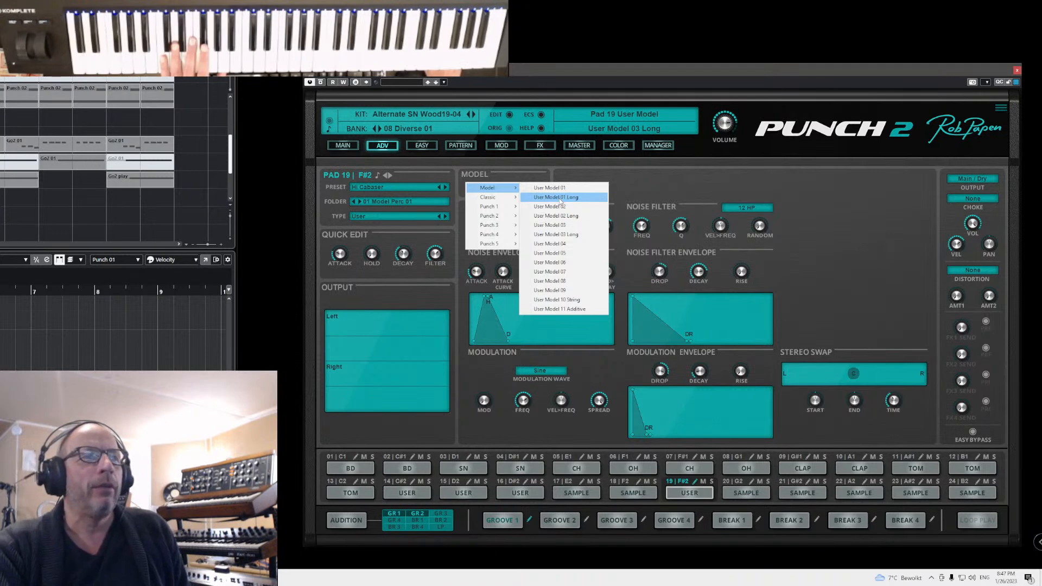
pyautogui.click(631, 174)
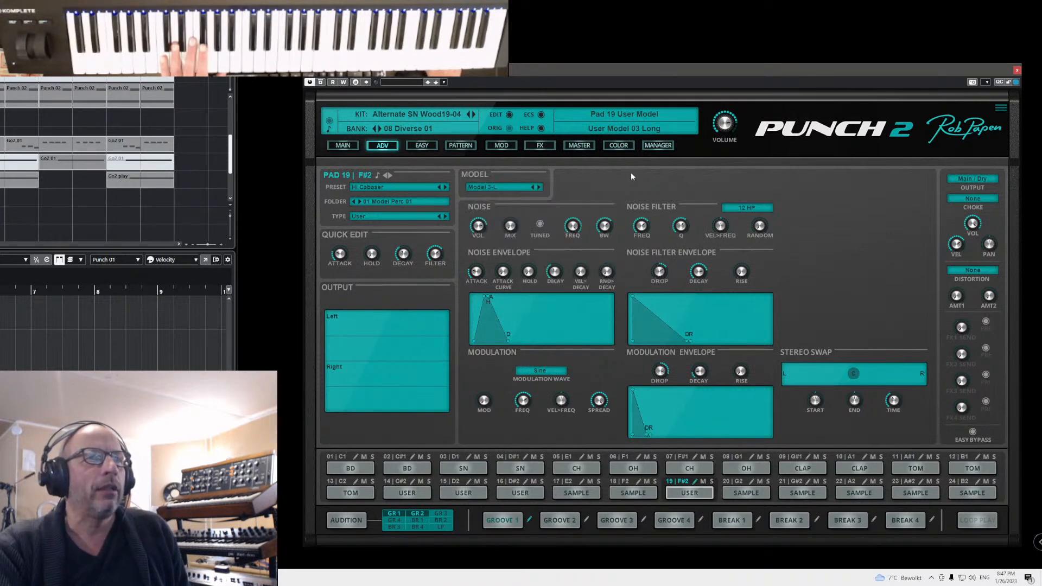
# - Lengthen pad 19's noise envelope decay to 6.5 sec and shorten it again to compare the Hi Cabaser sound
pyautogui.click(497, 187)
pyautogui.click(851, 300)
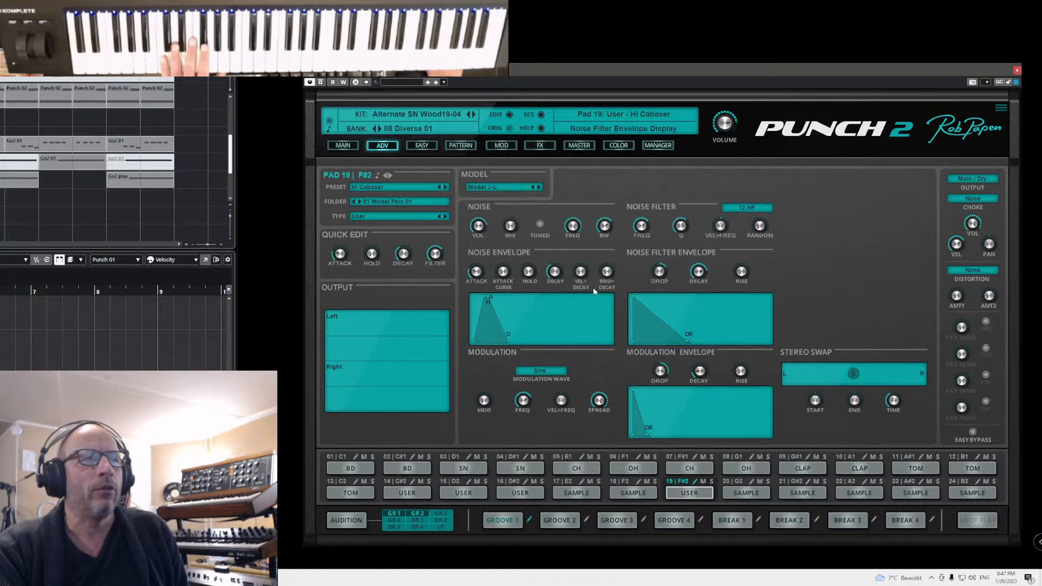
pyautogui.moveTo(554, 271); pyautogui.dragTo(565, 244)
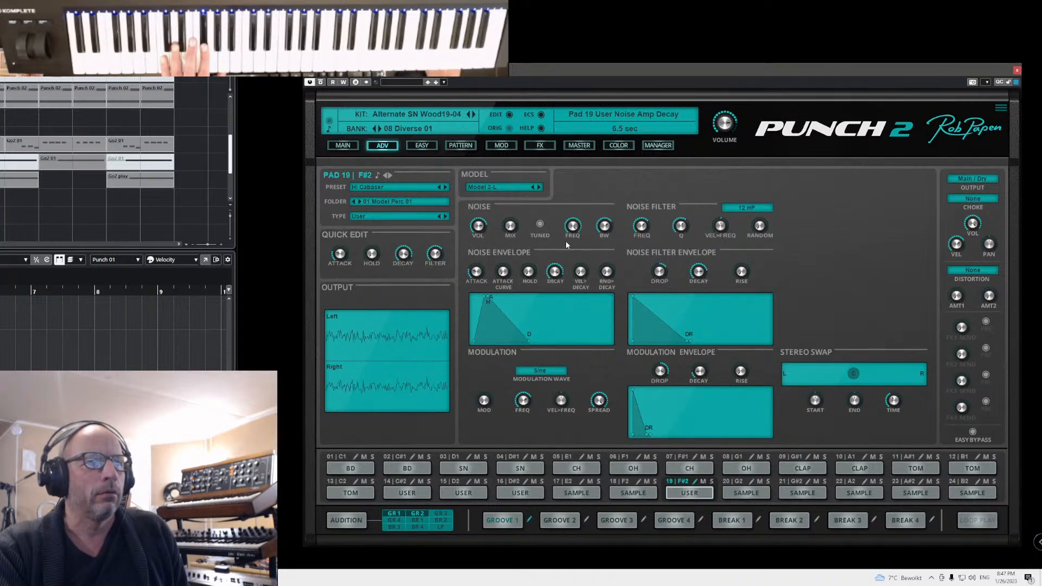
pyautogui.moveTo(566, 244); pyautogui.dragTo(560, 279)
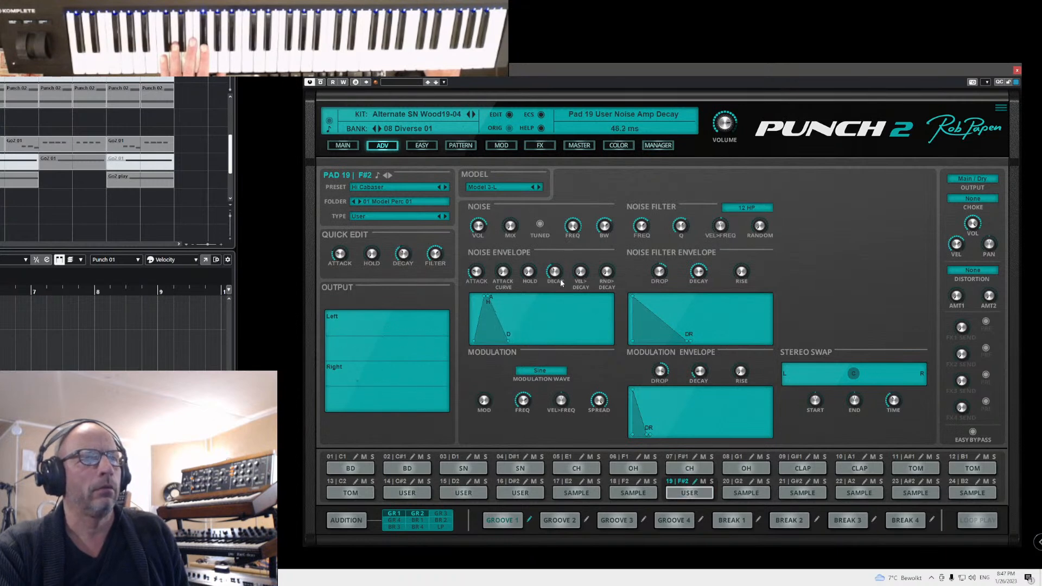
# - Audition the presets following Hi Cabaser on pad 19, through Le Short Shake, and settle on Mids Rattle
pyautogui.click(446, 188)
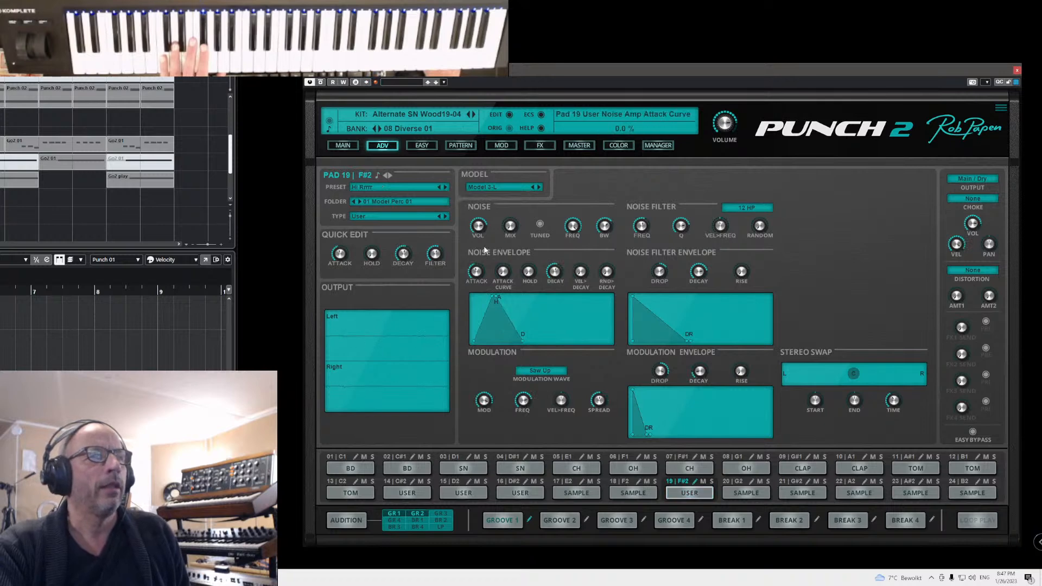
pyautogui.click(445, 188)
pyautogui.click(445, 188)
pyautogui.click(445, 188)
pyautogui.click(446, 188)
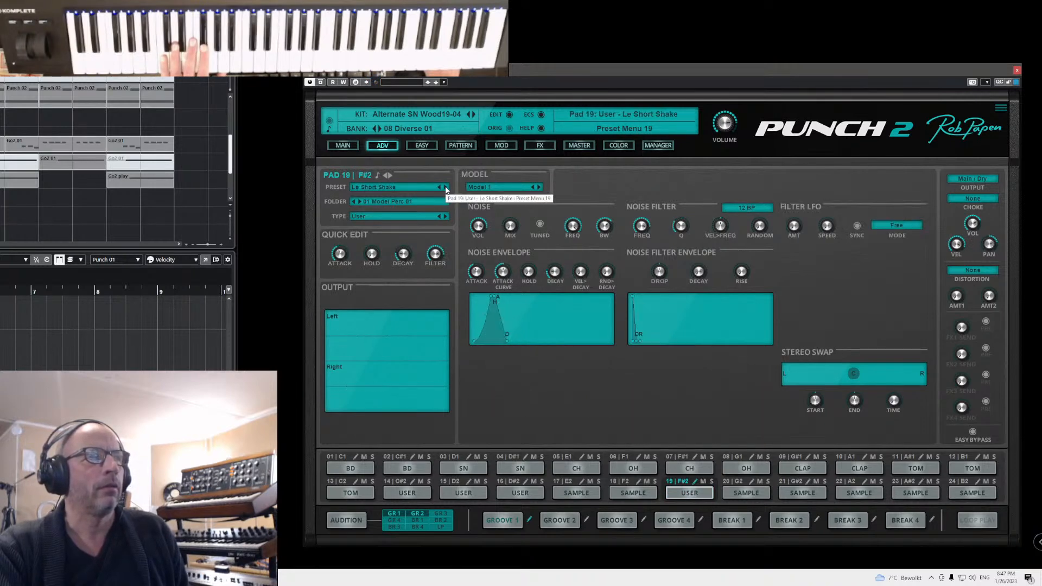
pyautogui.click(446, 187)
pyautogui.click(445, 187)
pyautogui.click(446, 188)
pyautogui.click(445, 188)
pyautogui.click(446, 188)
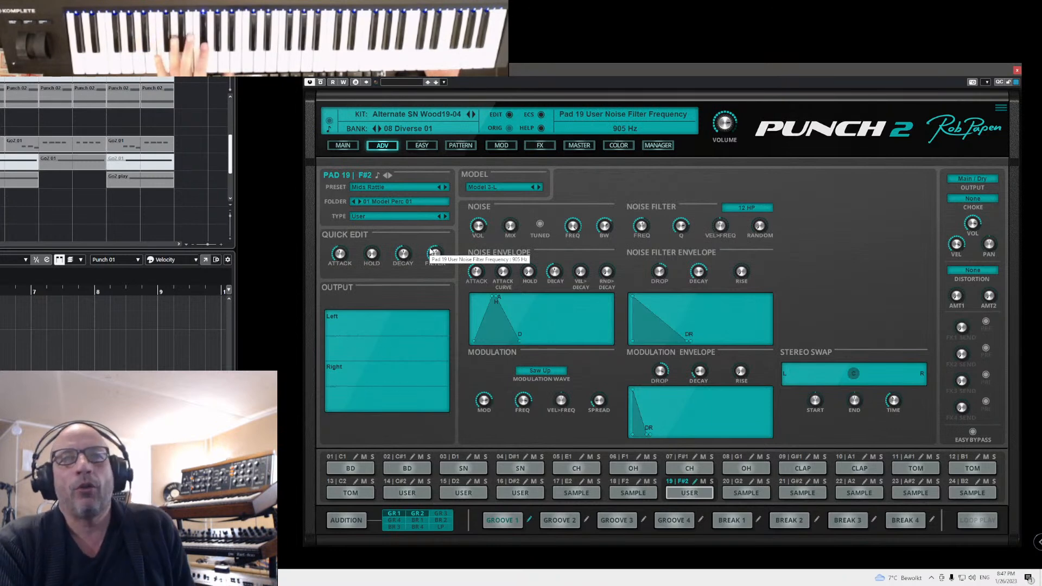
# - Step pad 19's user model from User Model 03 Long up to User Model 10 String
pyautogui.click(506, 188)
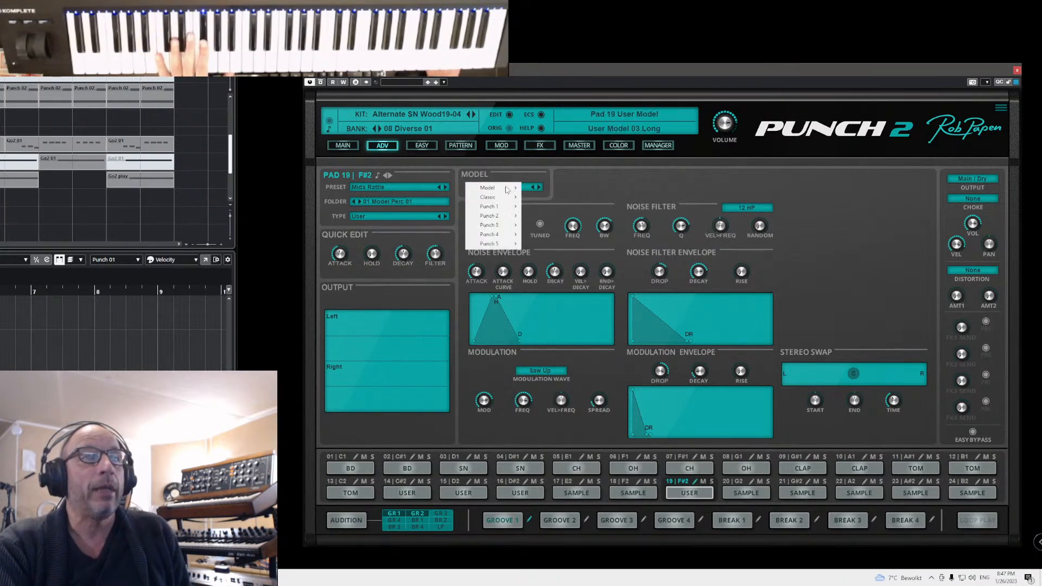
pyautogui.moveTo(514, 193)
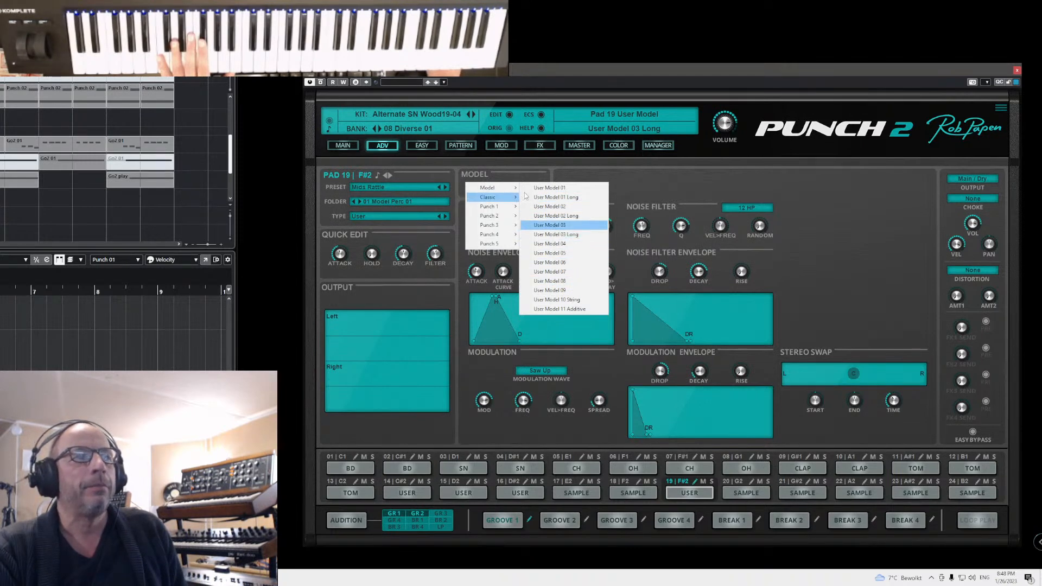
pyautogui.click(557, 233)
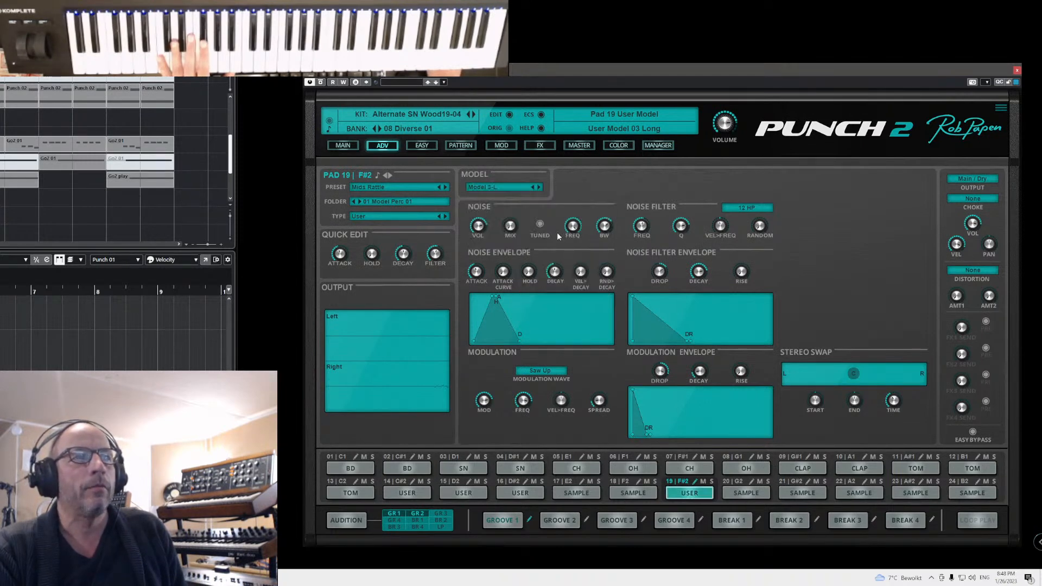
pyautogui.click(539, 188)
pyautogui.click(540, 187)
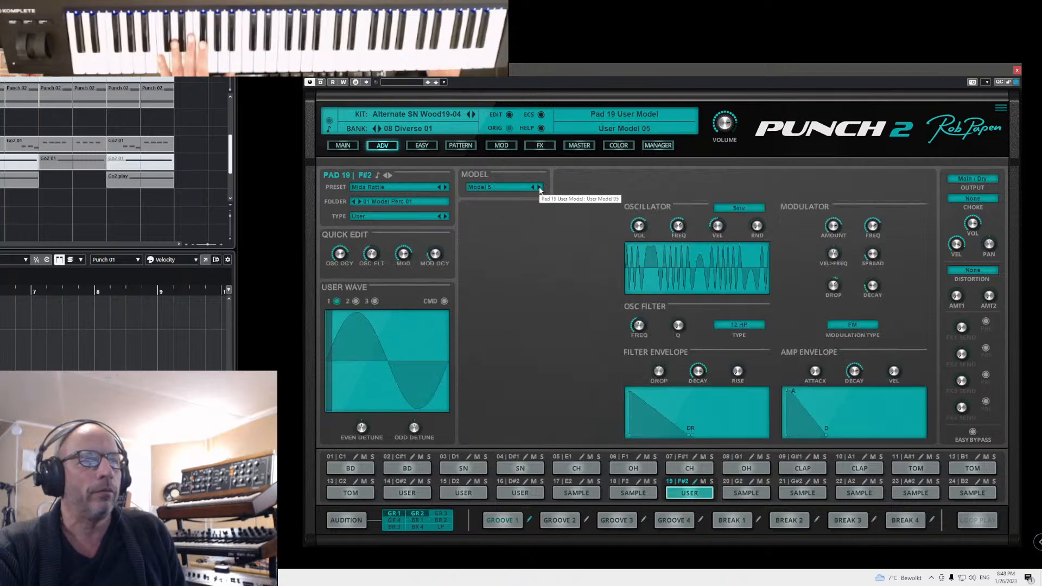
pyautogui.click(539, 188)
pyautogui.click(540, 188)
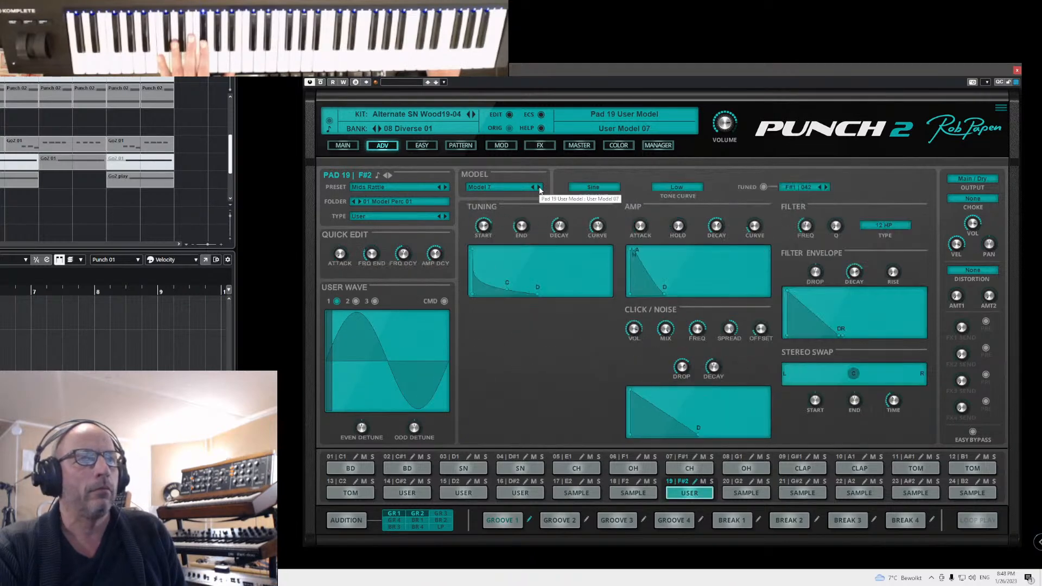
pyautogui.click(540, 188)
pyautogui.click(540, 188)
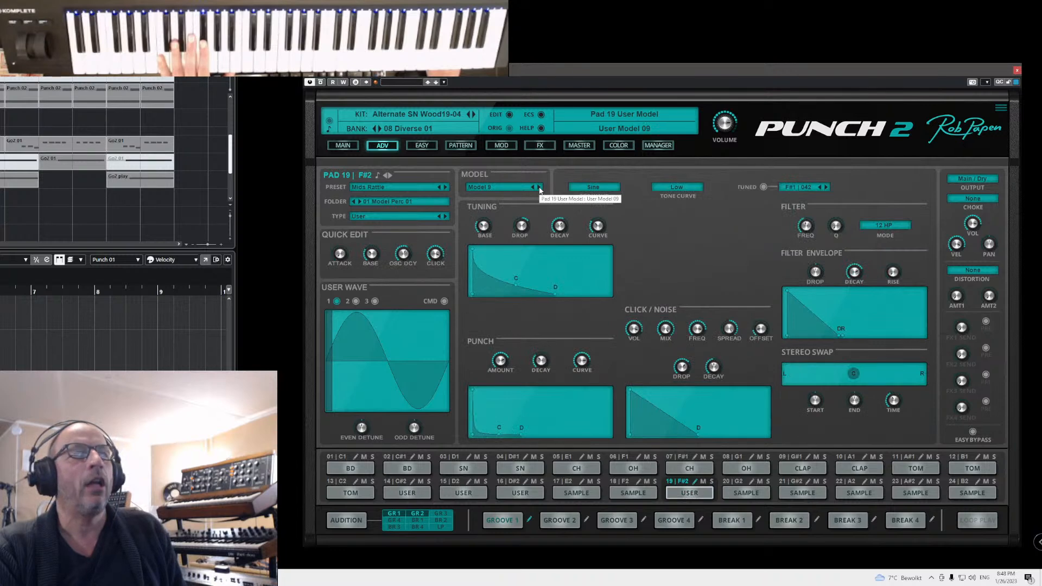
pyautogui.click(539, 188)
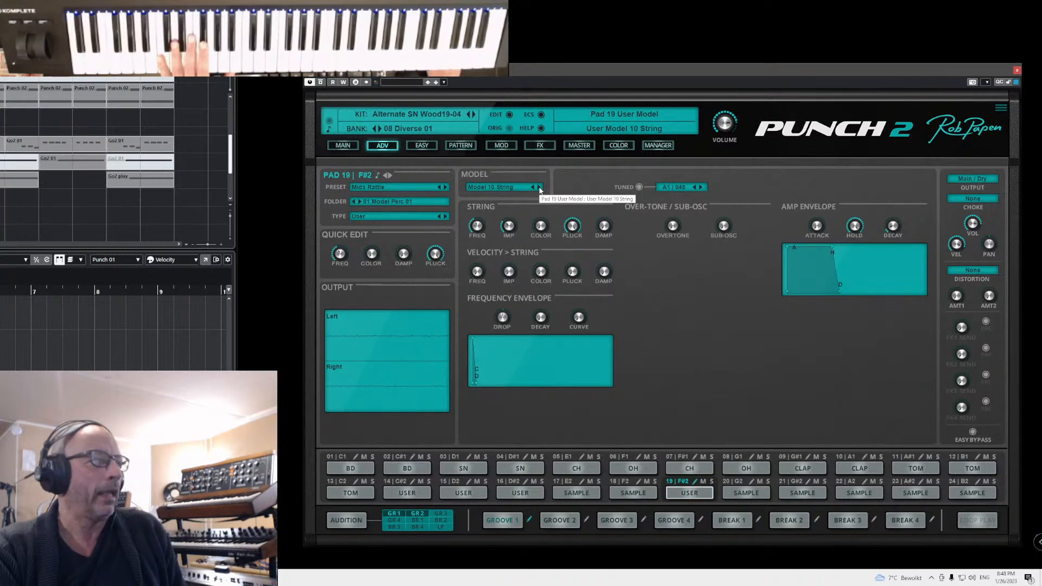
# - Raise pad 19's overtone amount and examine the string, velocity and amp envelope controls of the string model
pyautogui.moveTo(507, 235)
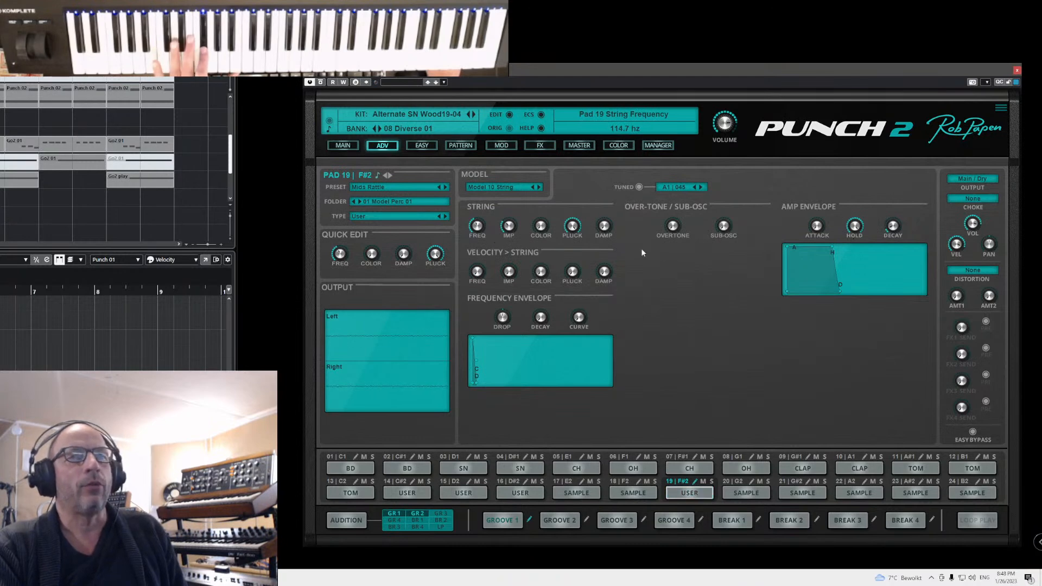
pyautogui.moveTo(823, 225)
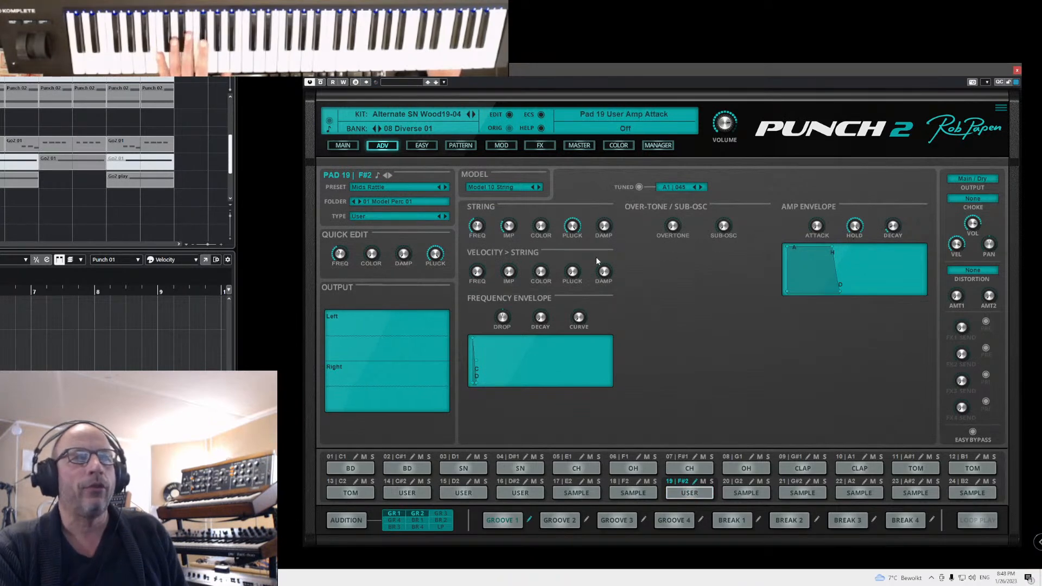
pyautogui.moveTo(678, 232)
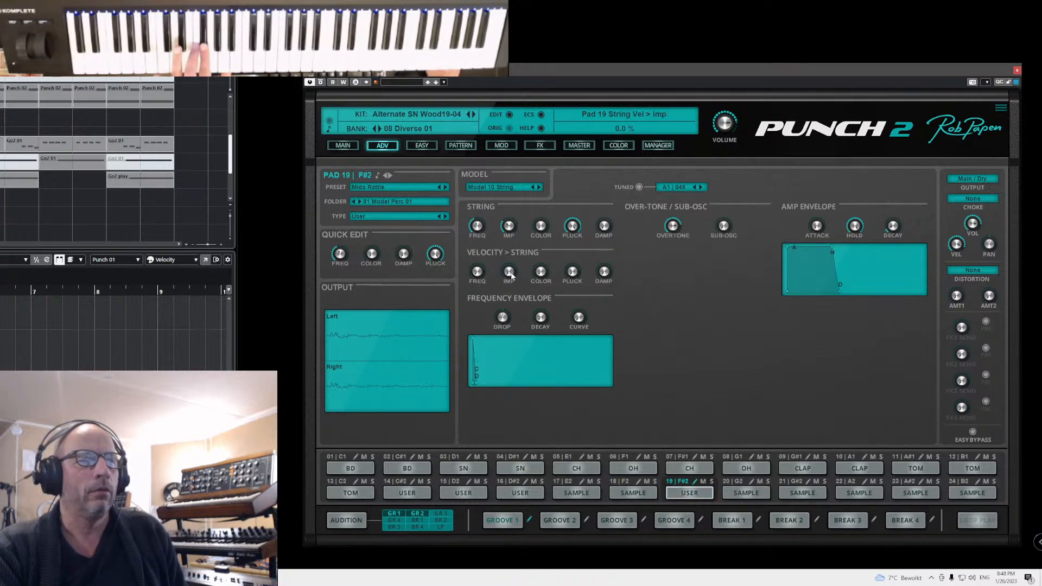
pyautogui.moveTo(543, 224)
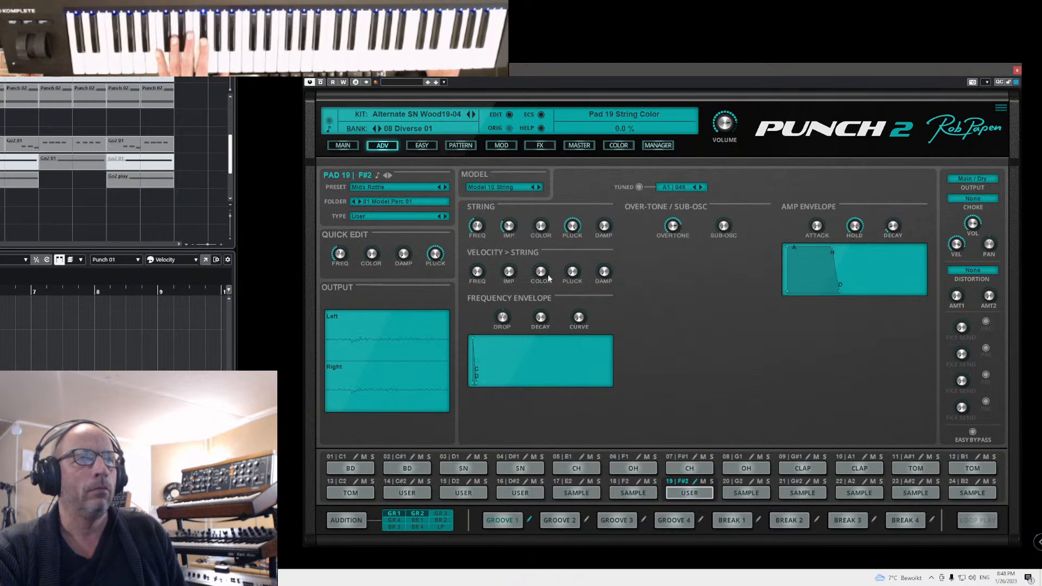
pyautogui.moveTo(606, 228)
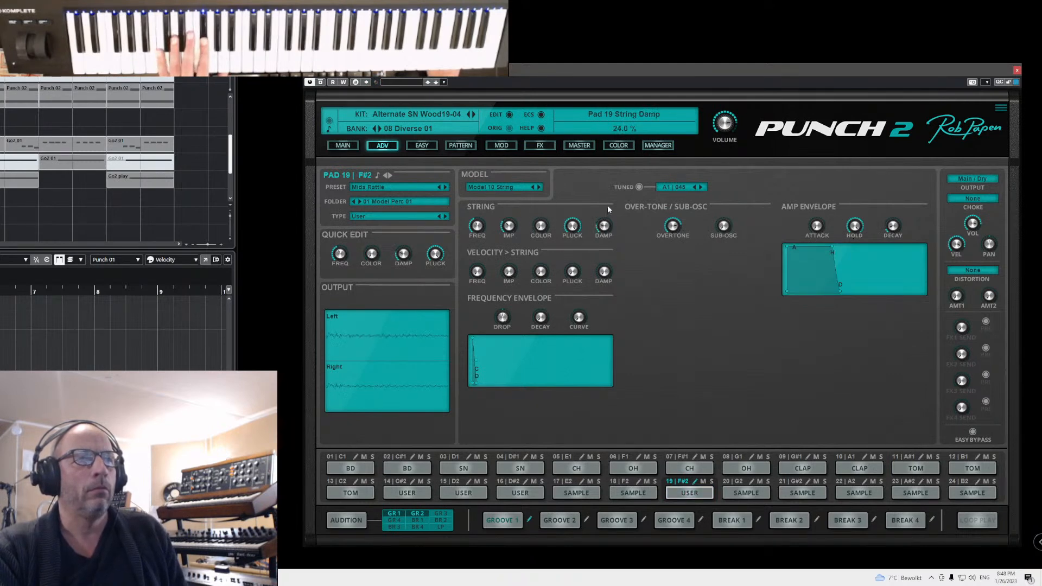
pyautogui.moveTo(478, 271); pyautogui.dragTo(479, 321)
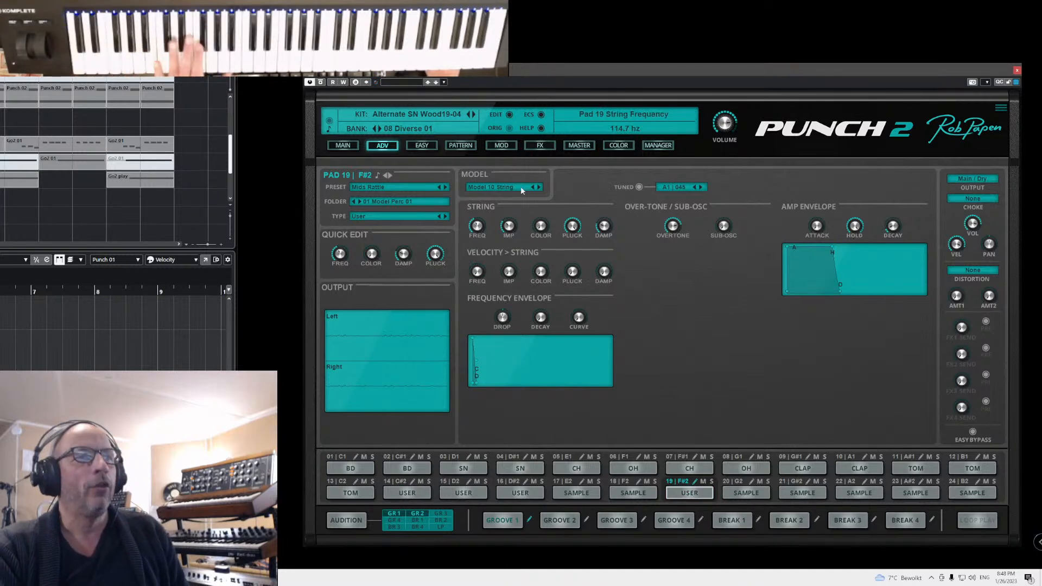
# - Look through the available user models and load the Tello Me preset from presets 33 - 64 into pad 19
pyautogui.click(505, 188)
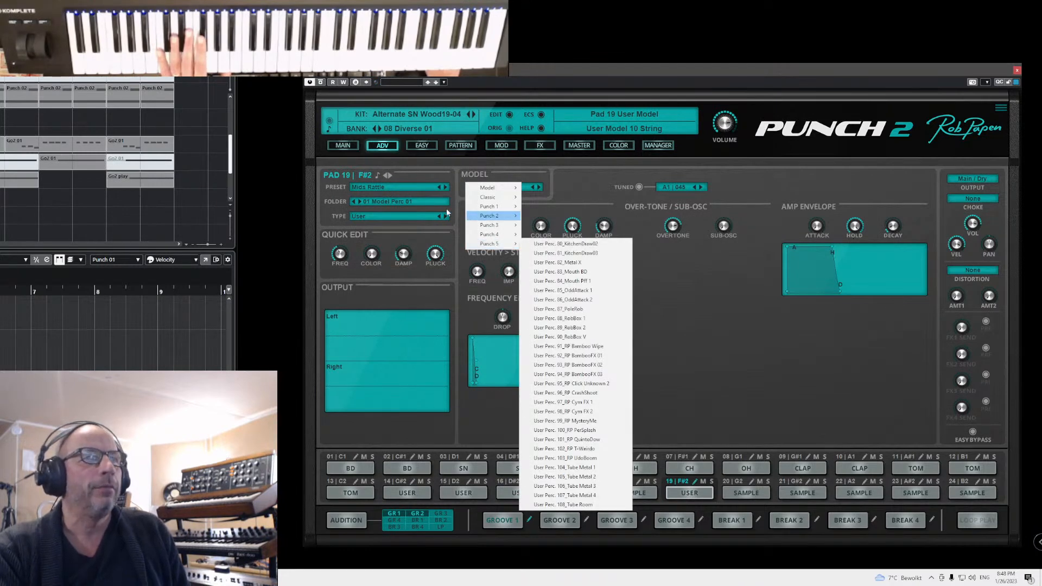
pyautogui.click(404, 200)
pyautogui.moveTo(404, 200)
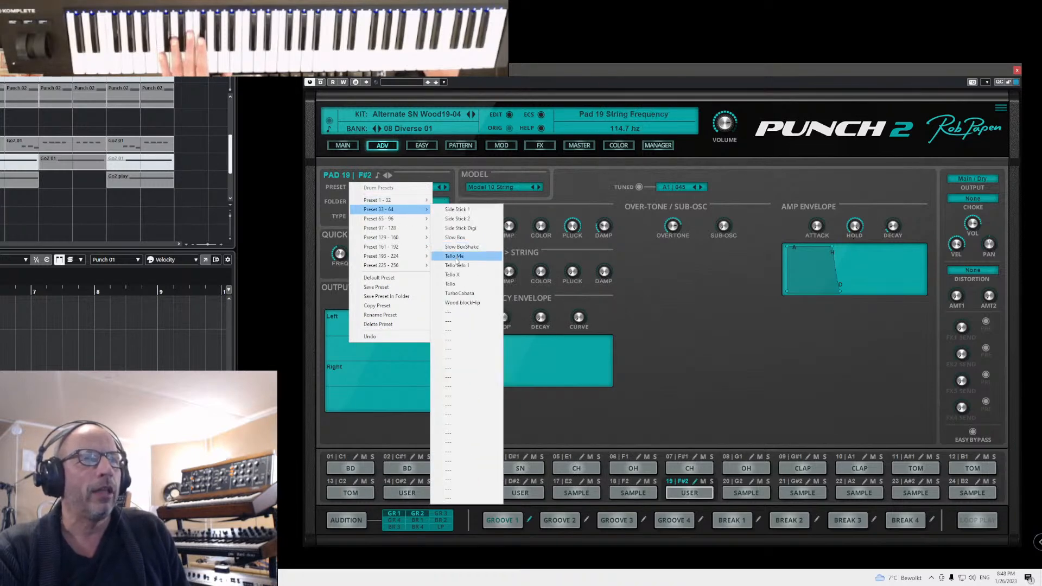
pyautogui.click(455, 256)
# - Audition the other Tello presets on pad 19, step back through Slow Box and settle on Side Stick 2
pyautogui.click(445, 187)
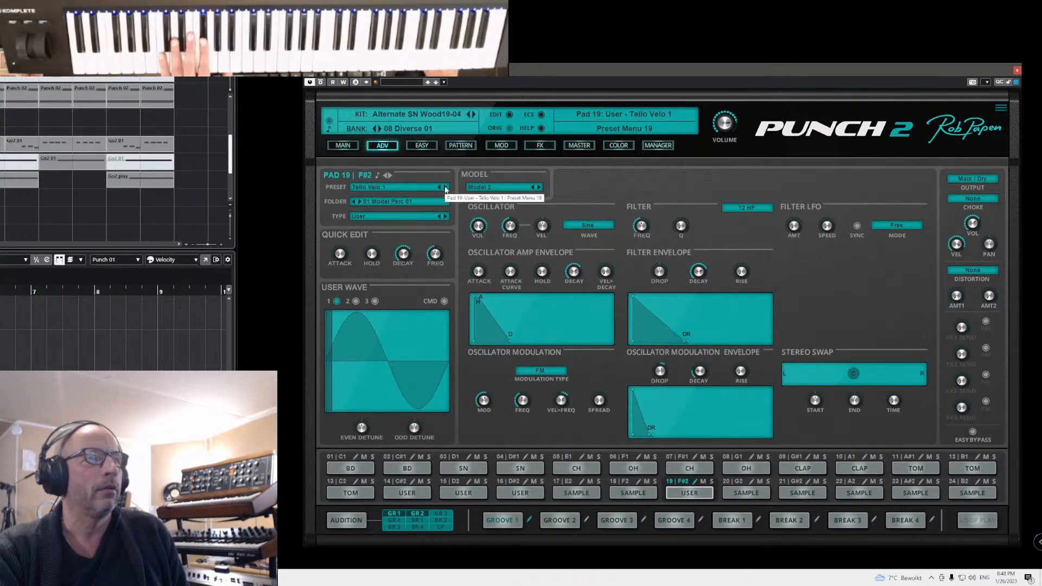
pyautogui.click(444, 187)
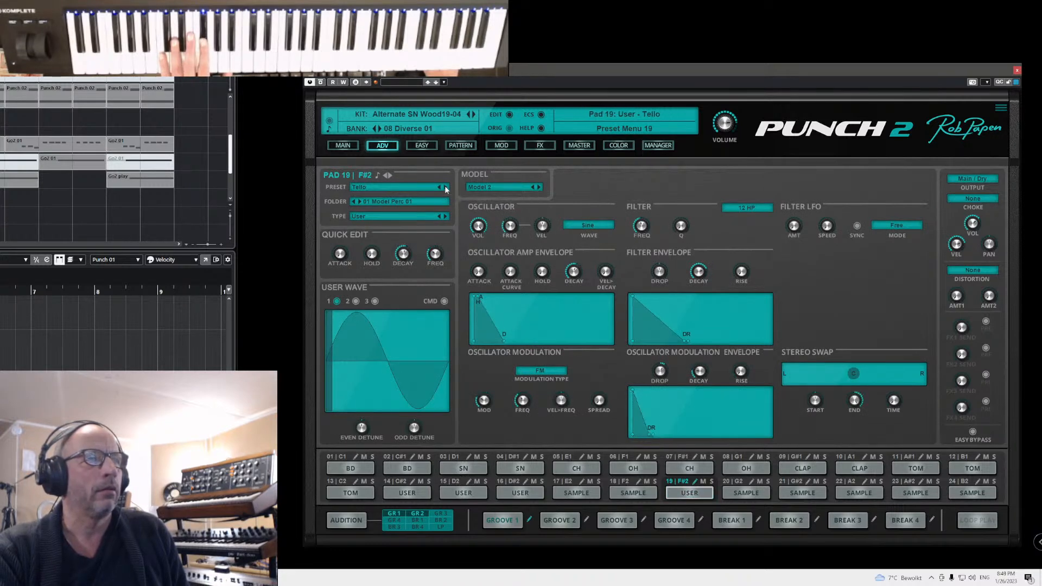
pyautogui.click(439, 188)
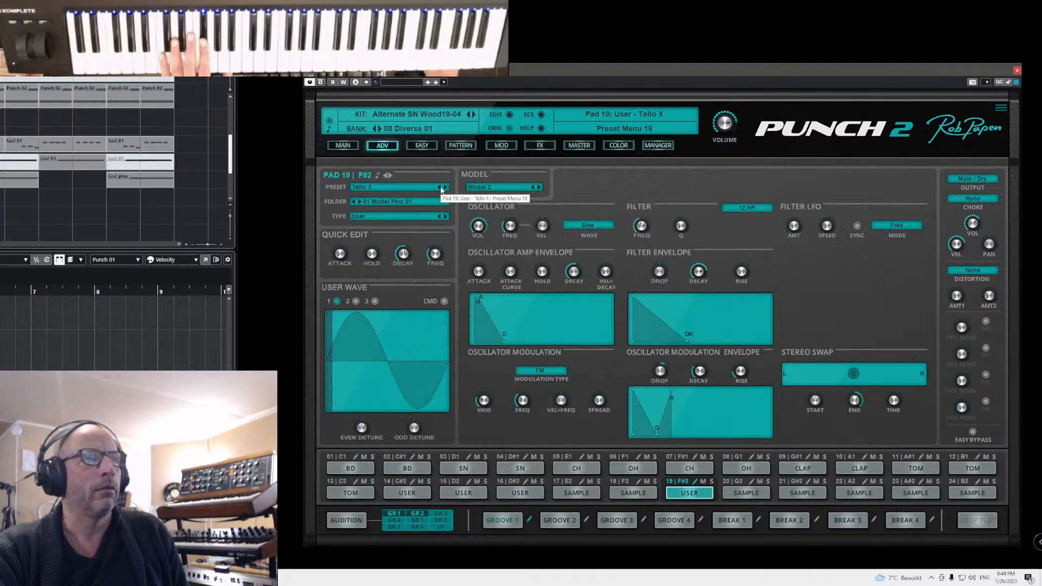
pyautogui.click(441, 188)
pyautogui.click(441, 187)
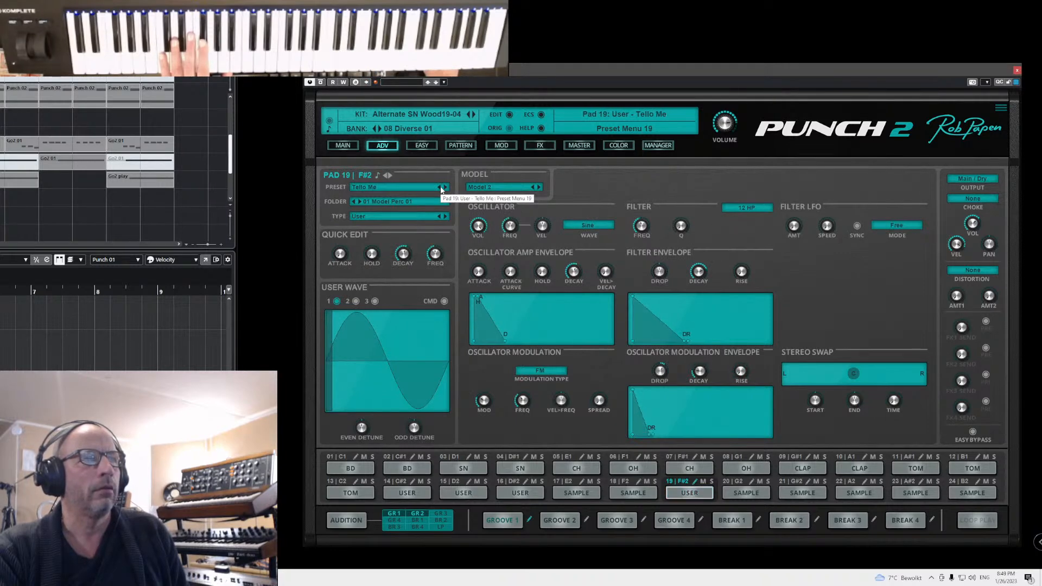
pyautogui.click(440, 187)
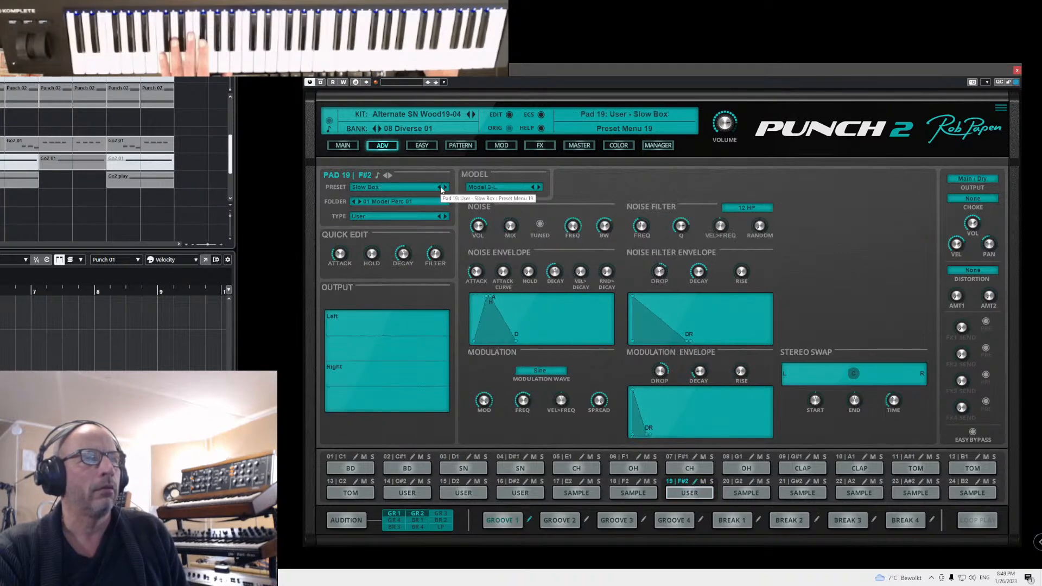
pyautogui.click(441, 187)
pyautogui.click(441, 187)
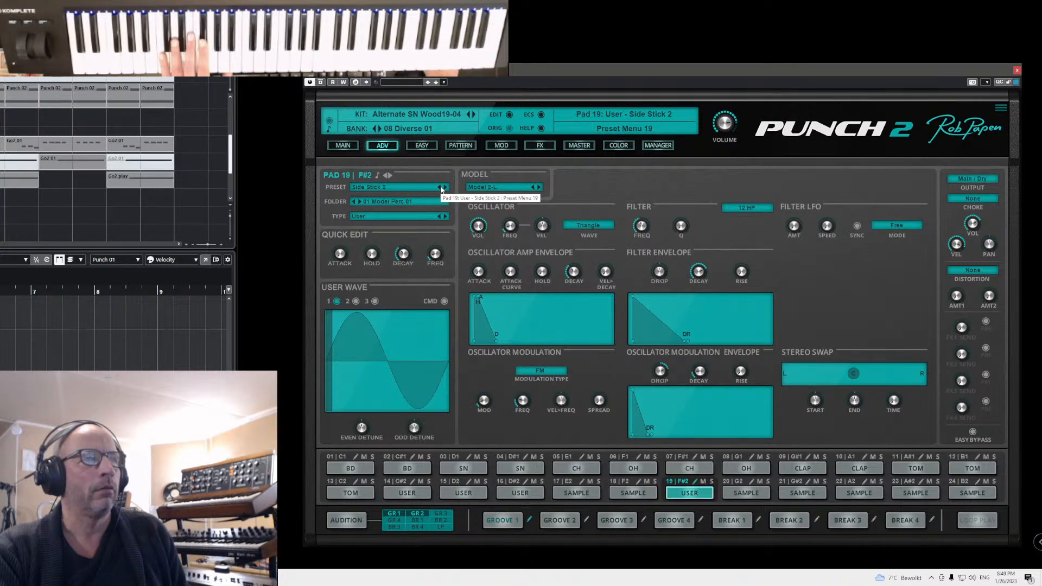
pyautogui.click(445, 187)
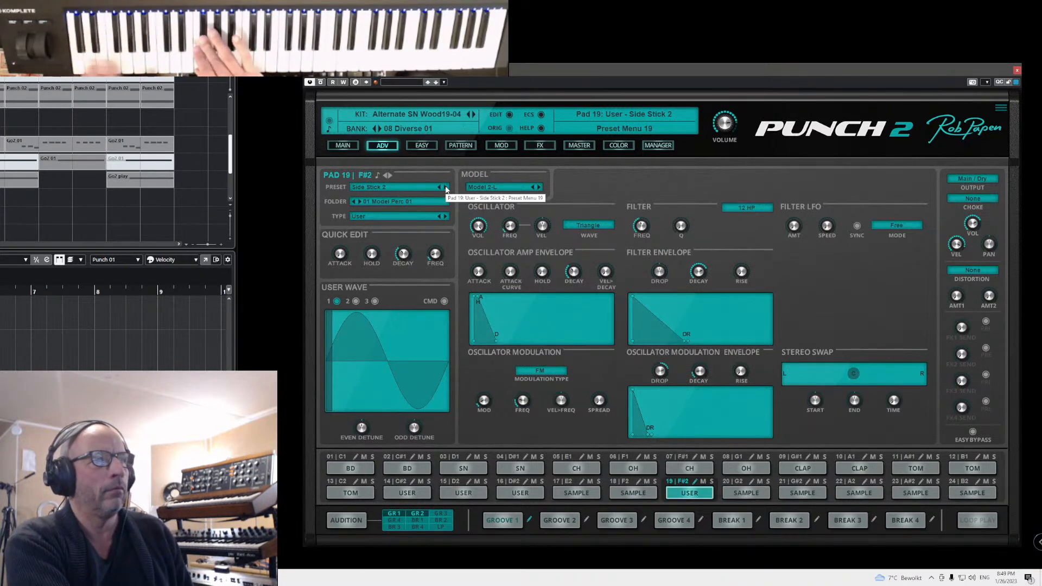
# - Switch pad 19 to the preset folder 08 String Model 01 and load the String Dong C preset
pyautogui.click(395, 201)
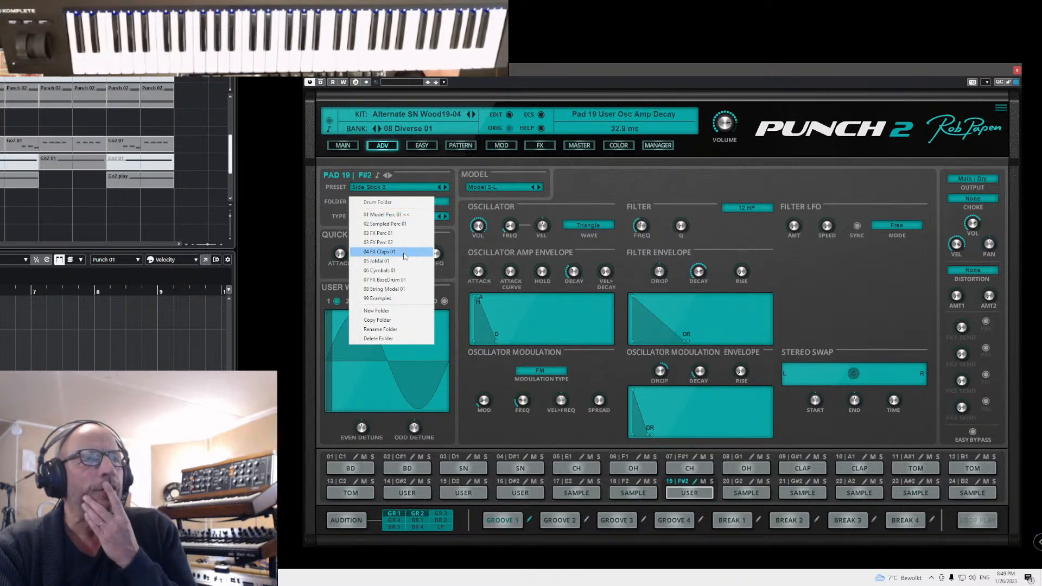
pyautogui.click(390, 289)
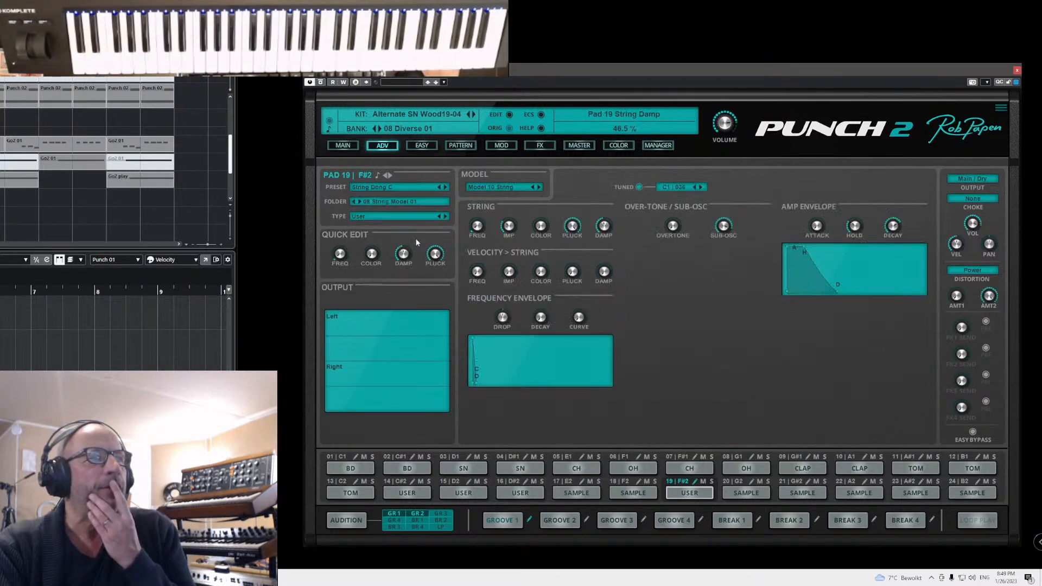
pyautogui.click(390, 188)
pyautogui.moveTo(394, 199)
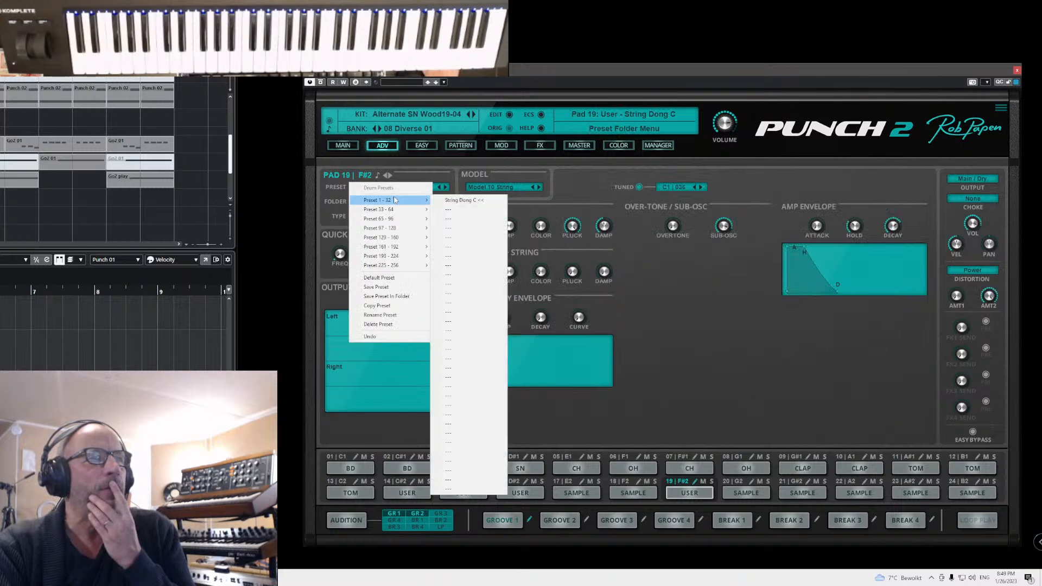
pyautogui.click(453, 200)
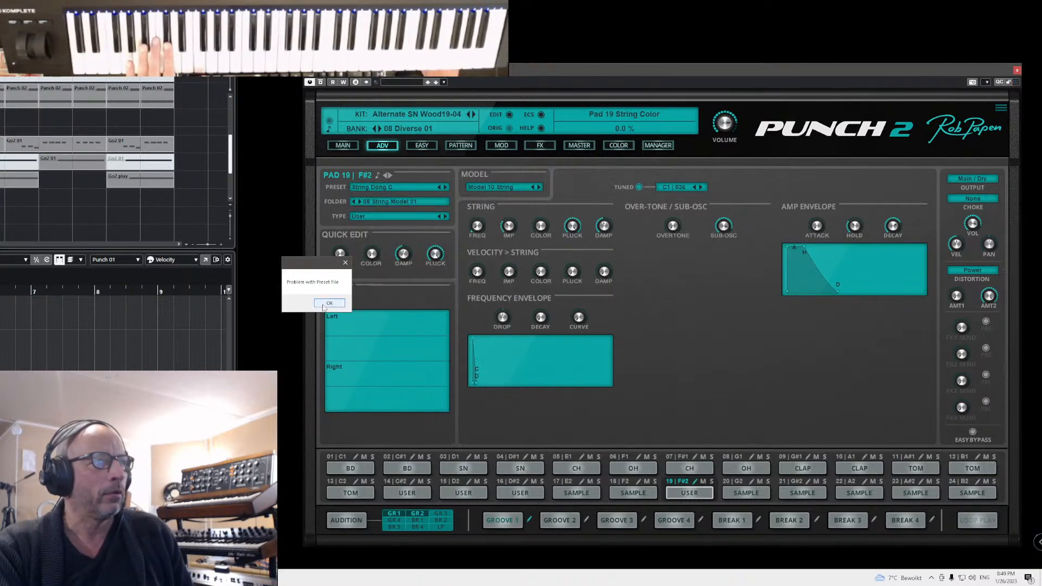
pyautogui.click(323, 304)
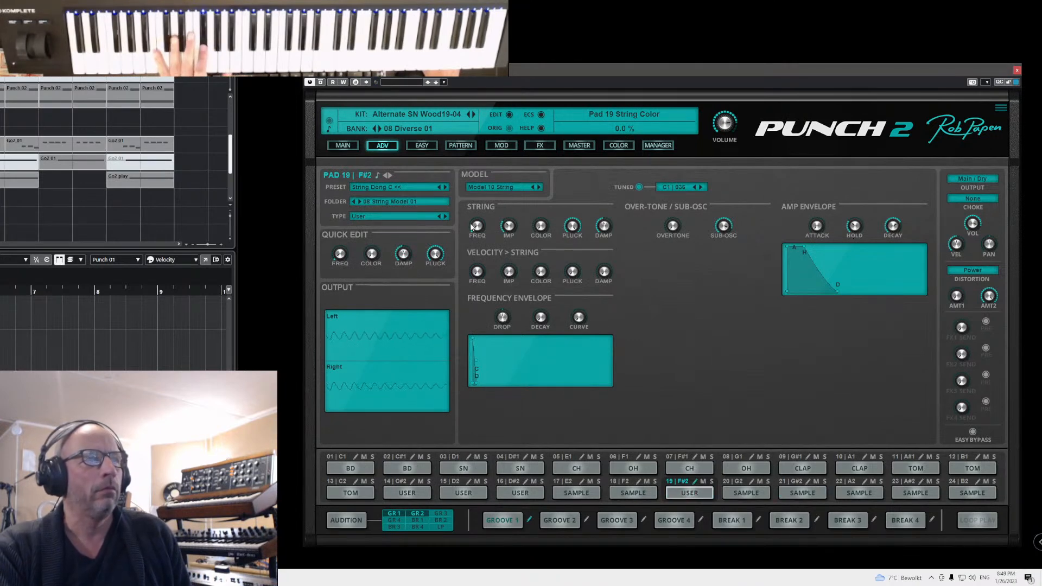
# - Switch pad 19 to the preset folder 07 FX BassDrum 01 and audition its presets from BD 2Note F# past BD DaRoom
pyautogui.click(403, 187)
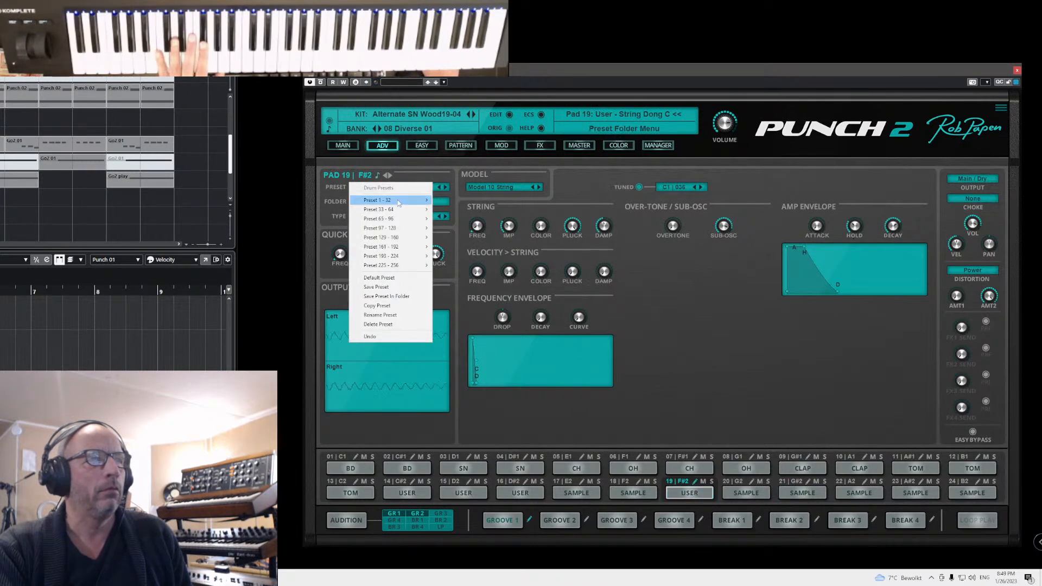
pyautogui.moveTo(399, 202)
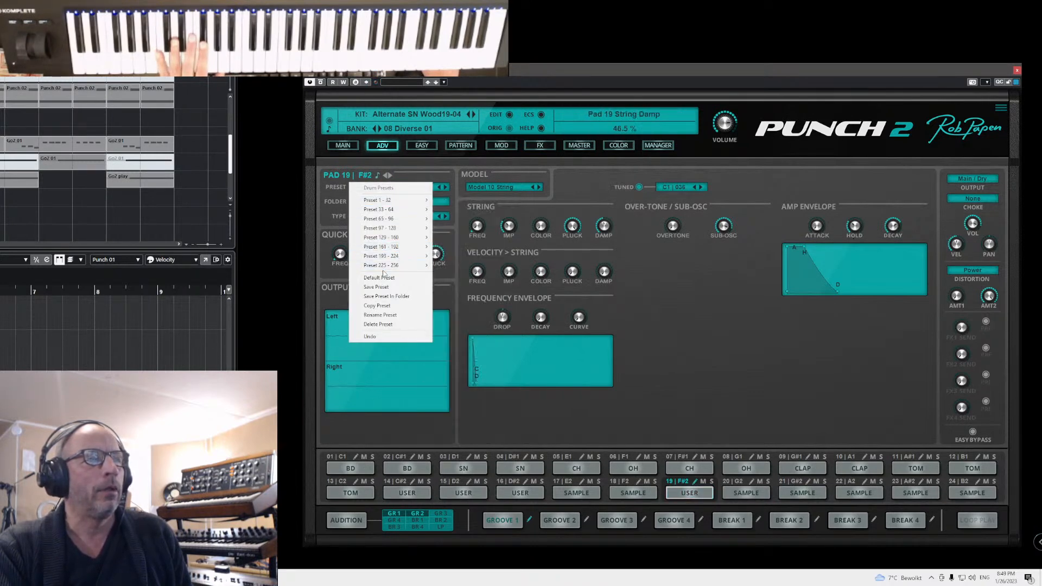
pyautogui.click(412, 181)
pyautogui.click(399, 202)
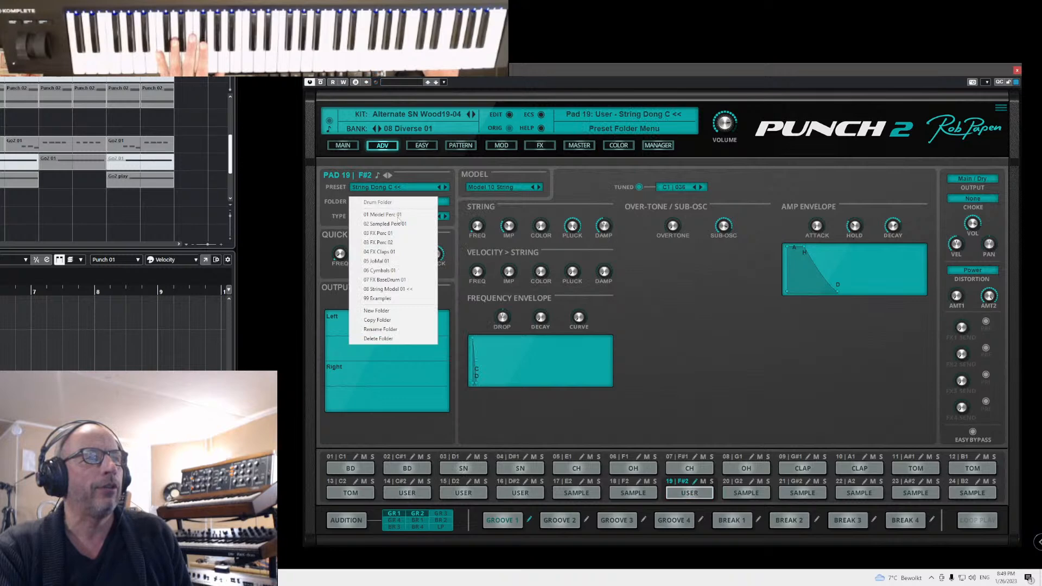
pyautogui.click(387, 281)
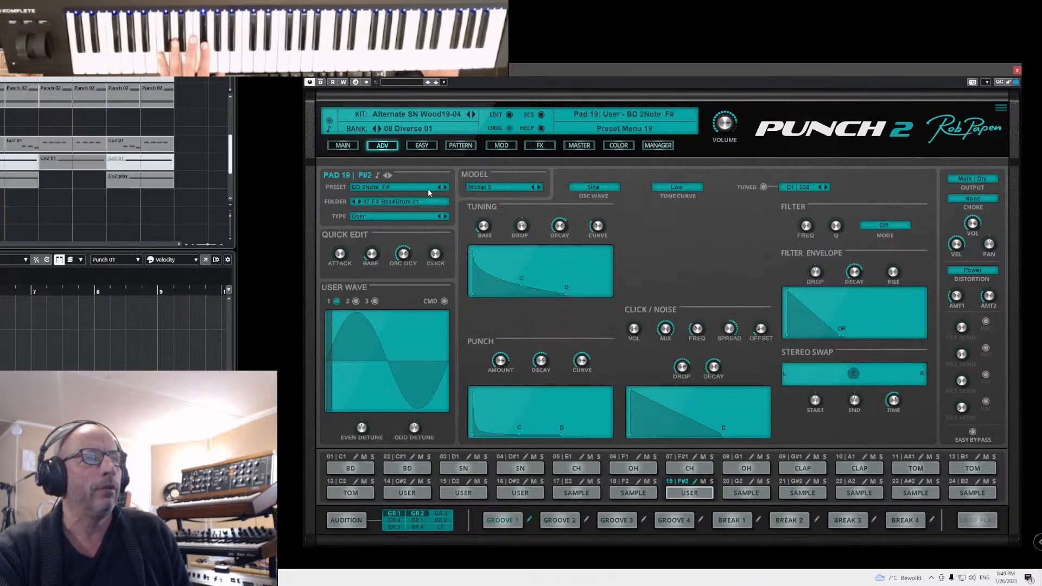
pyautogui.click(445, 187)
pyautogui.click(445, 187)
pyautogui.click(445, 187)
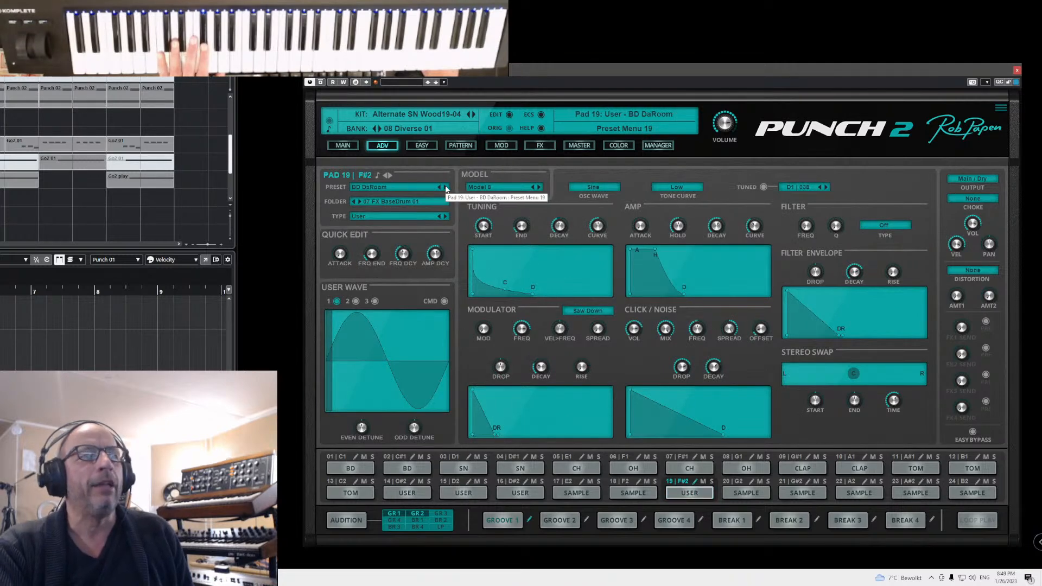
pyautogui.click(445, 188)
# - Switch pad 19 to the preset folder 06 Cymbals 01 and audition Crash 1 clean, Crash 2 clean and Crash 3 clean
pyautogui.click(402, 203)
pyautogui.click(398, 270)
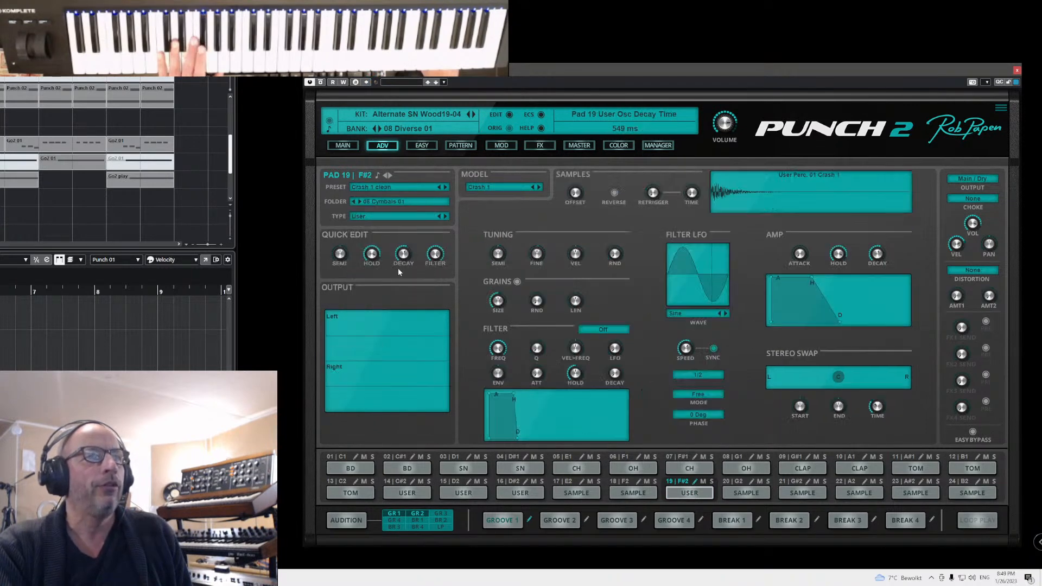
pyautogui.click(446, 187)
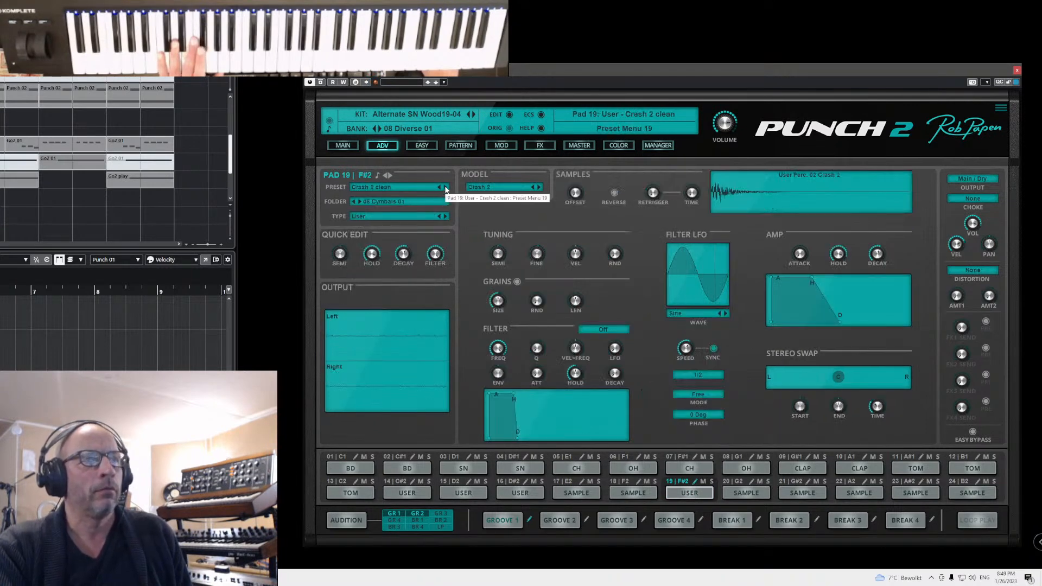
pyautogui.click(446, 188)
# - Load Ride 2 clean from presets 33 - 64 and step back through the reversed cymbal presets CymbFX rev 06 to CymbFX rev 03
pyautogui.click(405, 184)
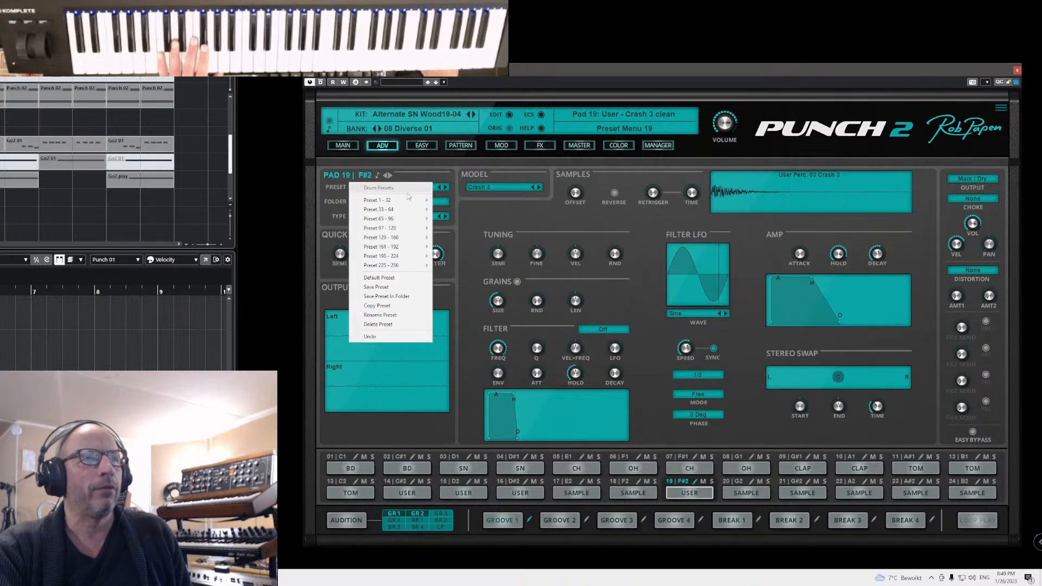
pyautogui.moveTo(412, 204)
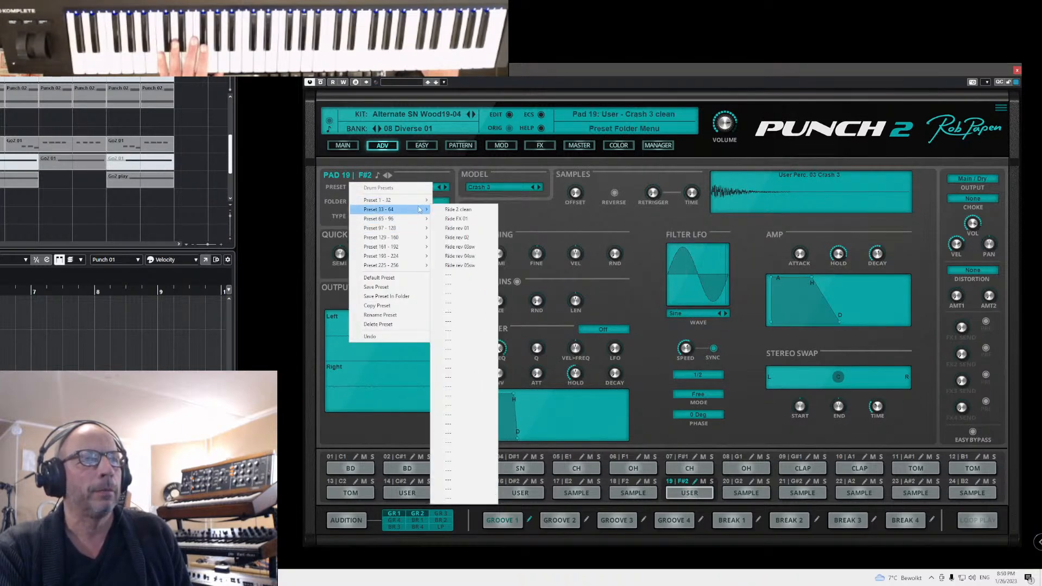
pyautogui.click(450, 209)
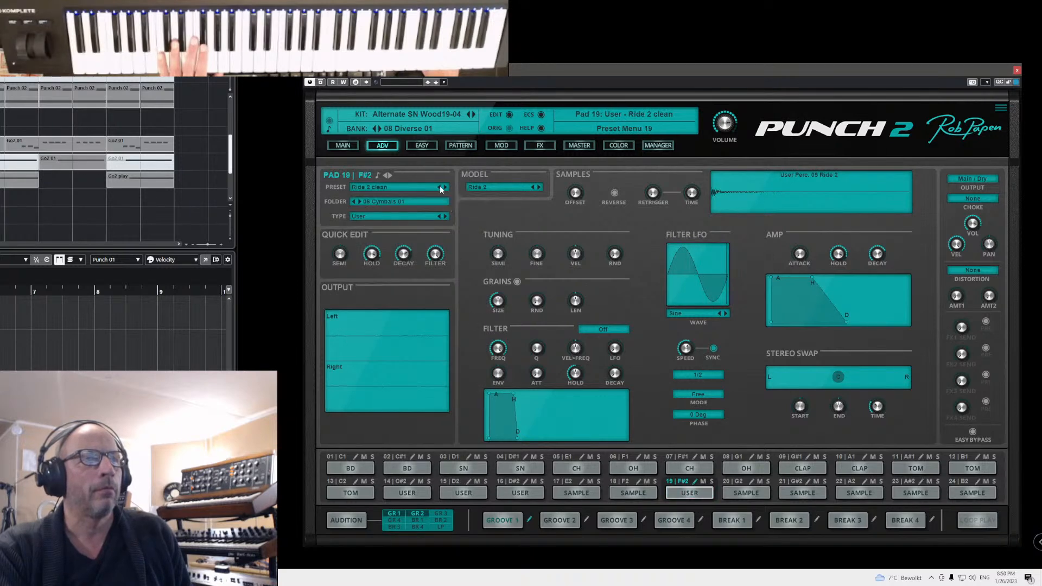
pyautogui.click(441, 189)
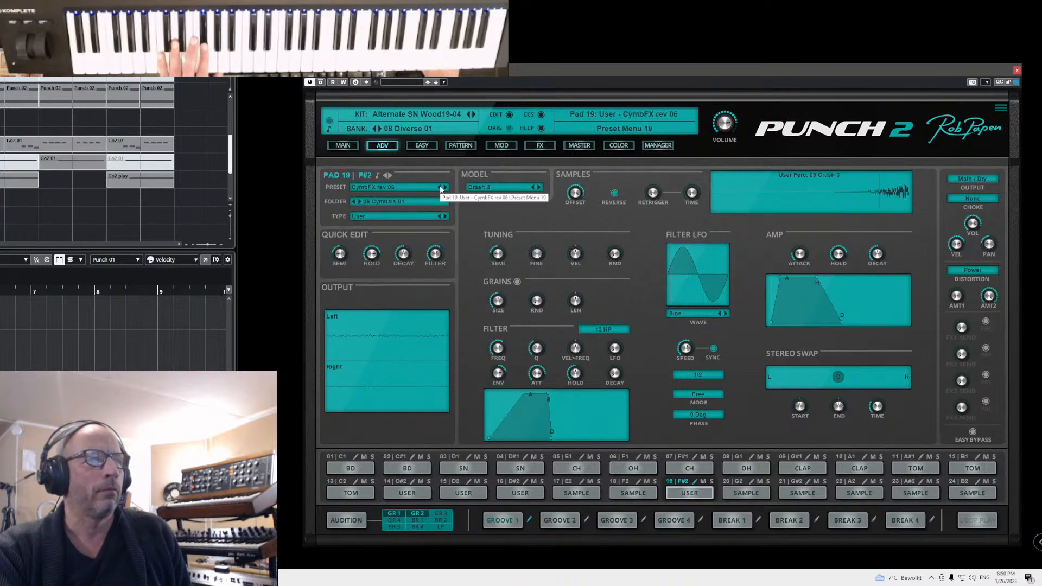
pyautogui.click(440, 188)
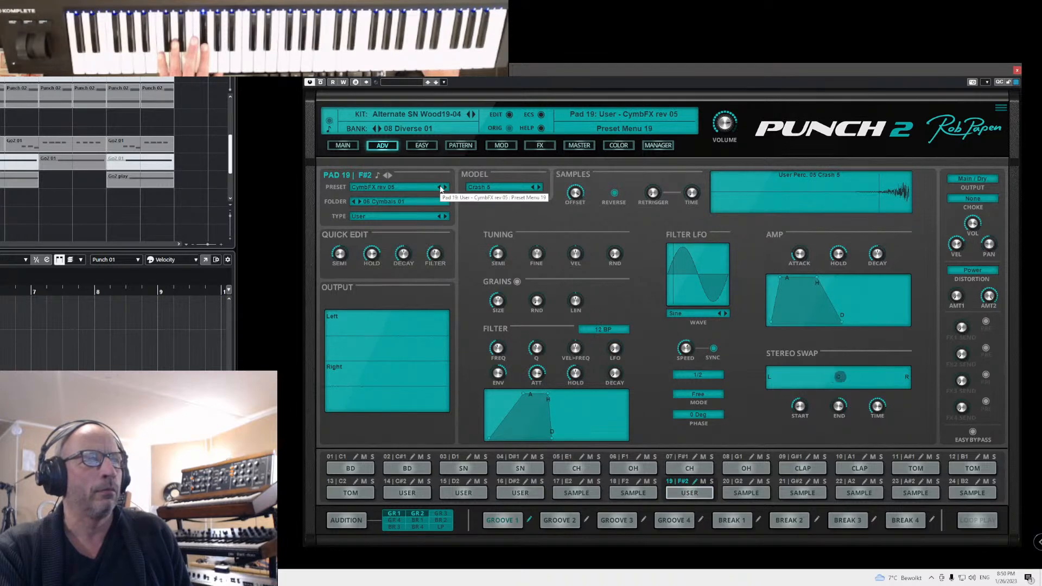
pyautogui.moveTo(872, 401)
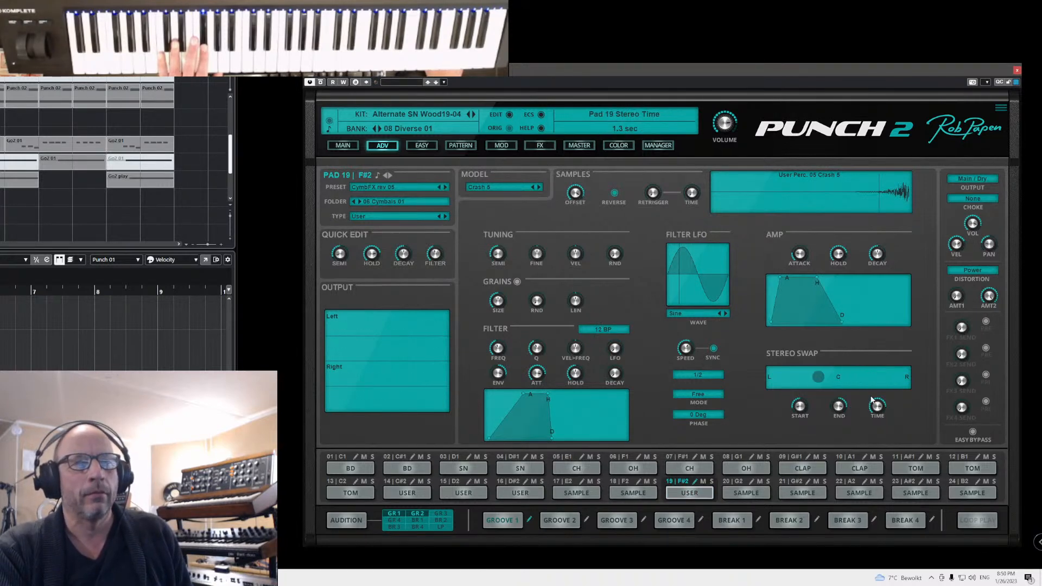
pyautogui.click(439, 187)
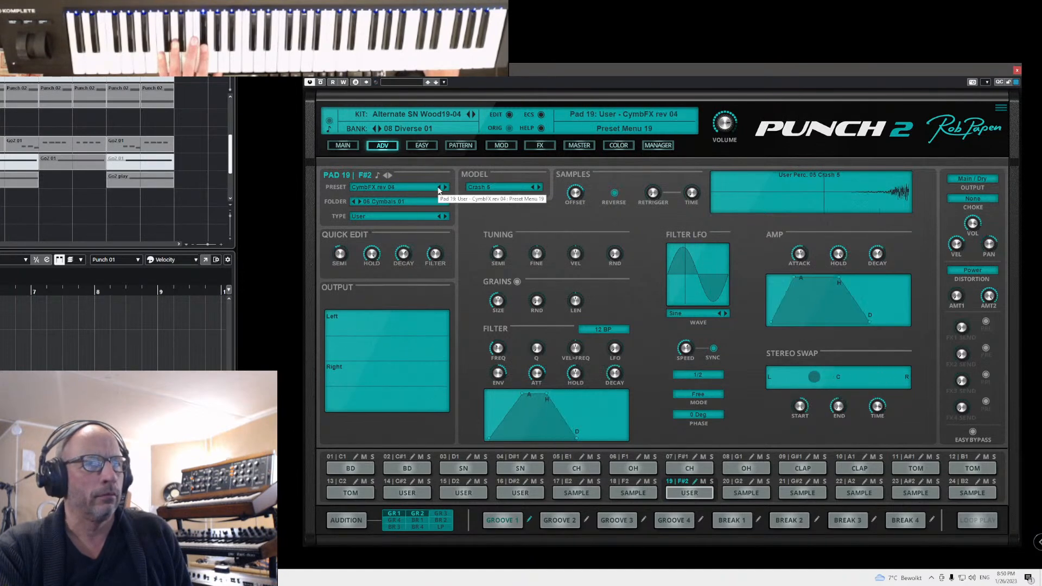
pyautogui.click(440, 188)
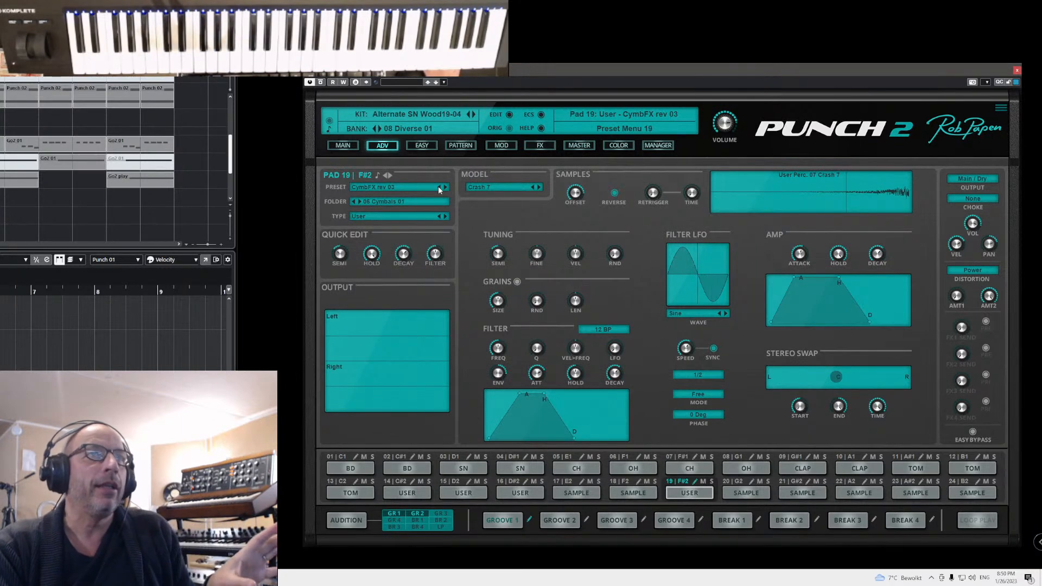
# - Set pad 19's type to Sample and its preset folder to 03 Gongs 01
pyautogui.click(382, 217)
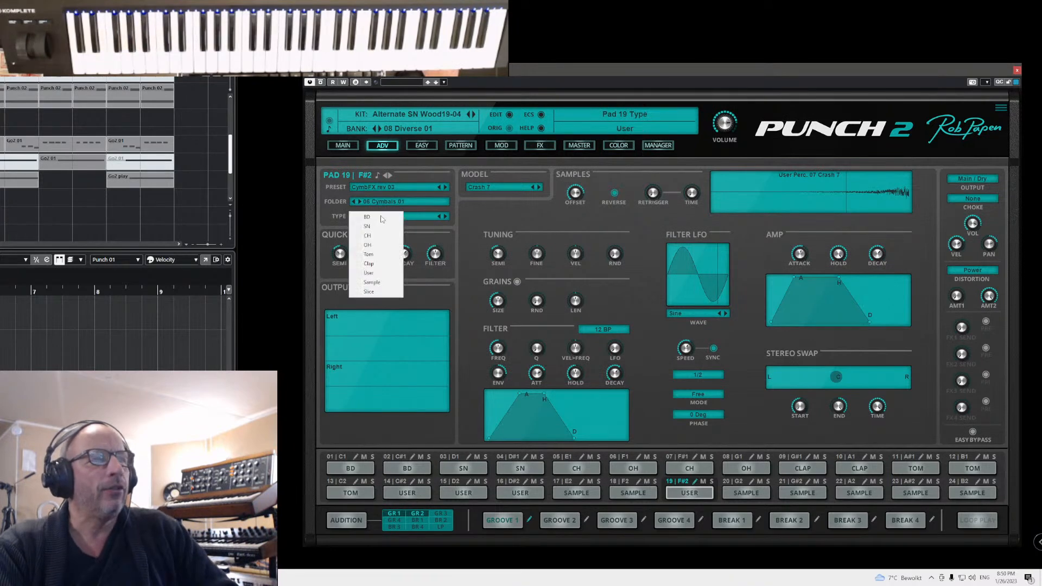
pyautogui.click(383, 282)
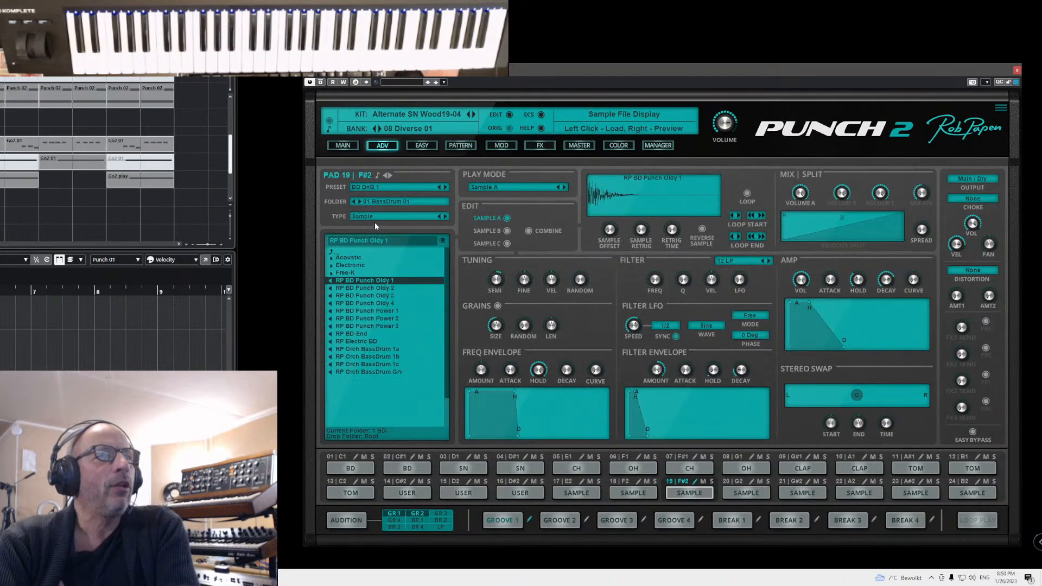
pyautogui.click(384, 202)
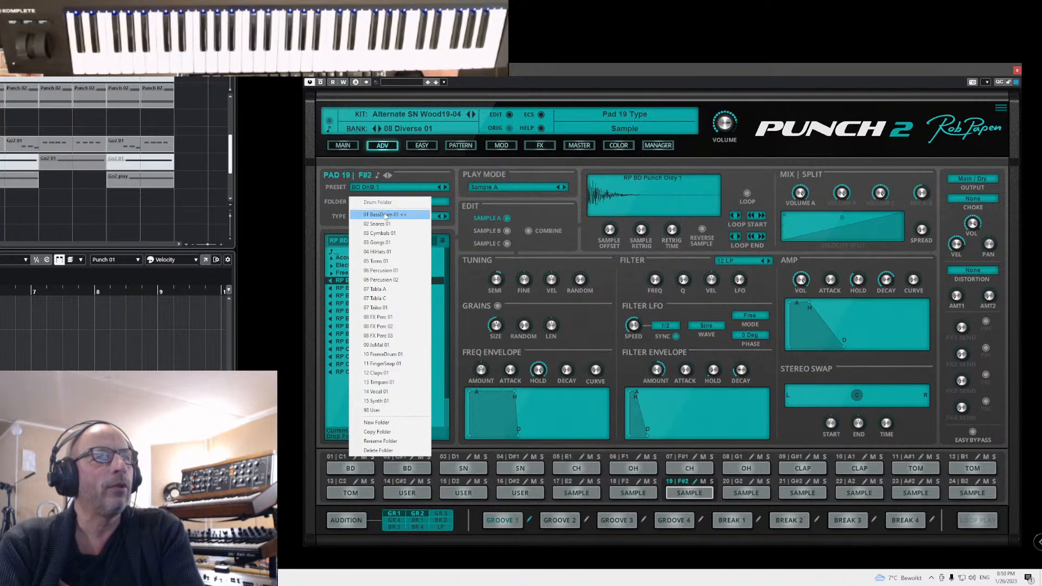
pyautogui.click(379, 243)
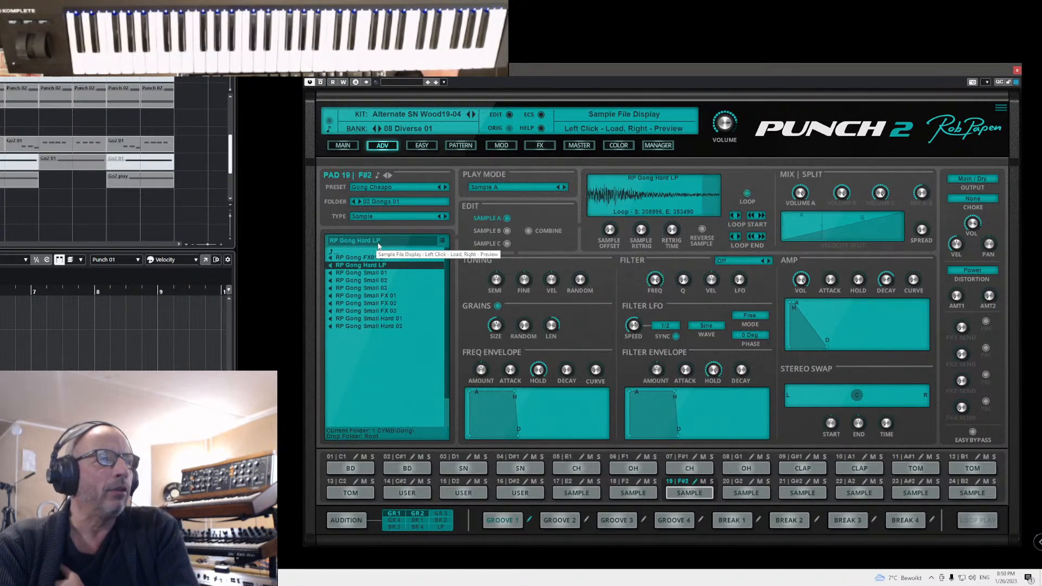
# - Audition the gong presets on pad 19 from Gong FX 01 through Gong FX 02 wide, ending on Gong Gains 03 wide
pyautogui.click(388, 200)
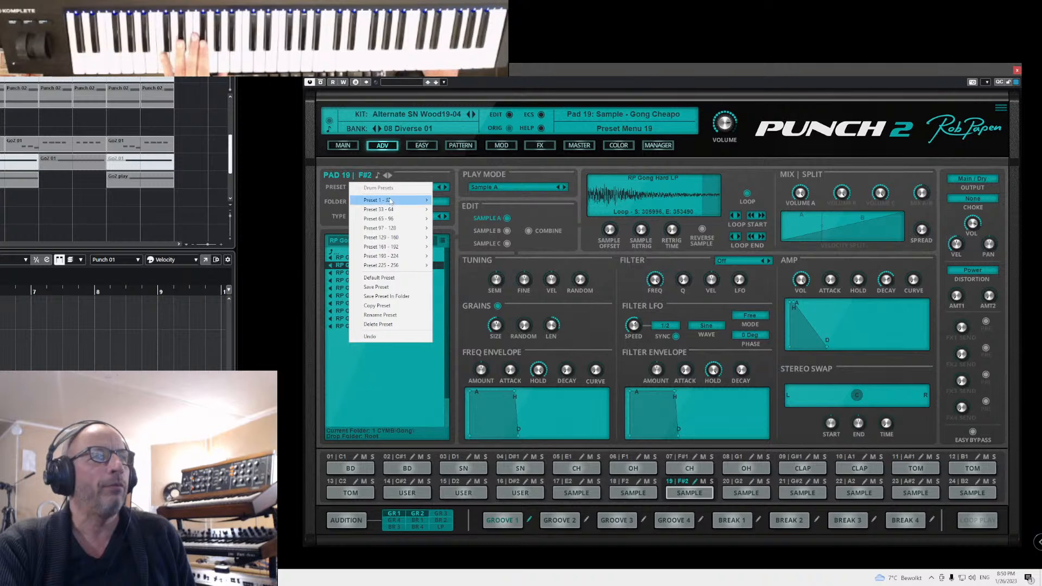
pyautogui.moveTo(392, 201)
pyautogui.click(450, 209)
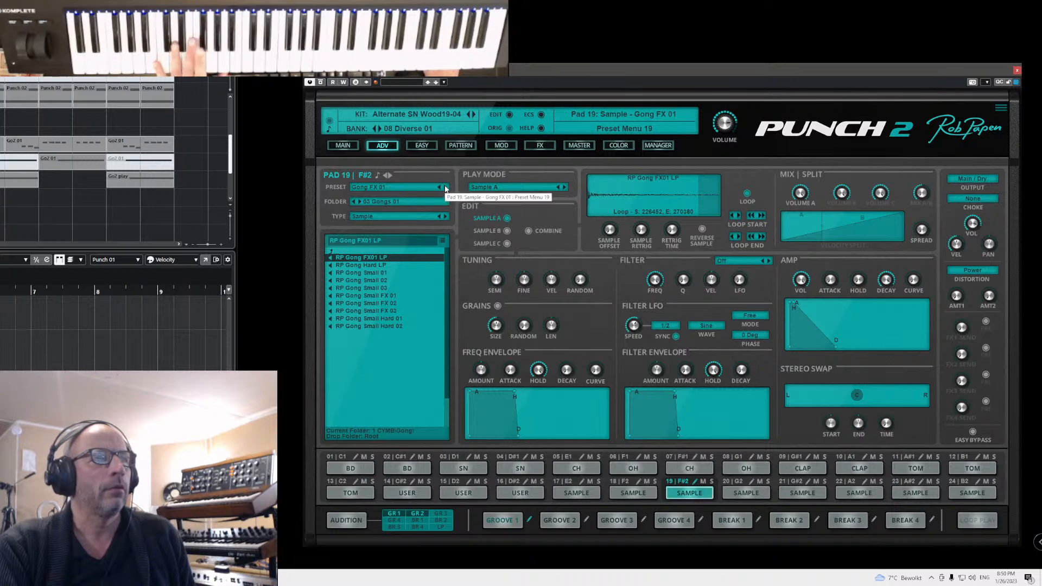
pyautogui.click(446, 187)
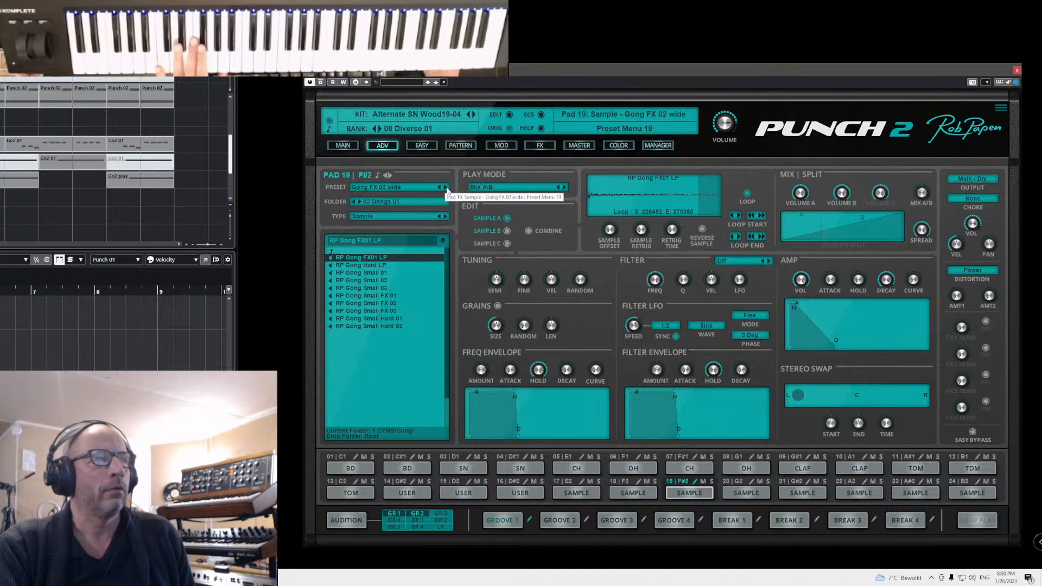
pyautogui.click(446, 188)
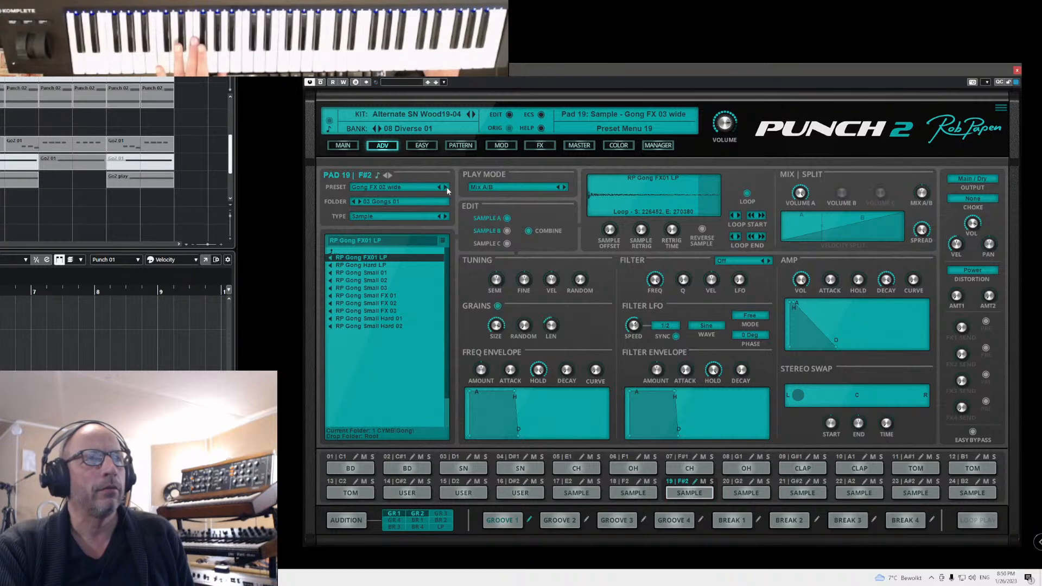
pyautogui.click(446, 187)
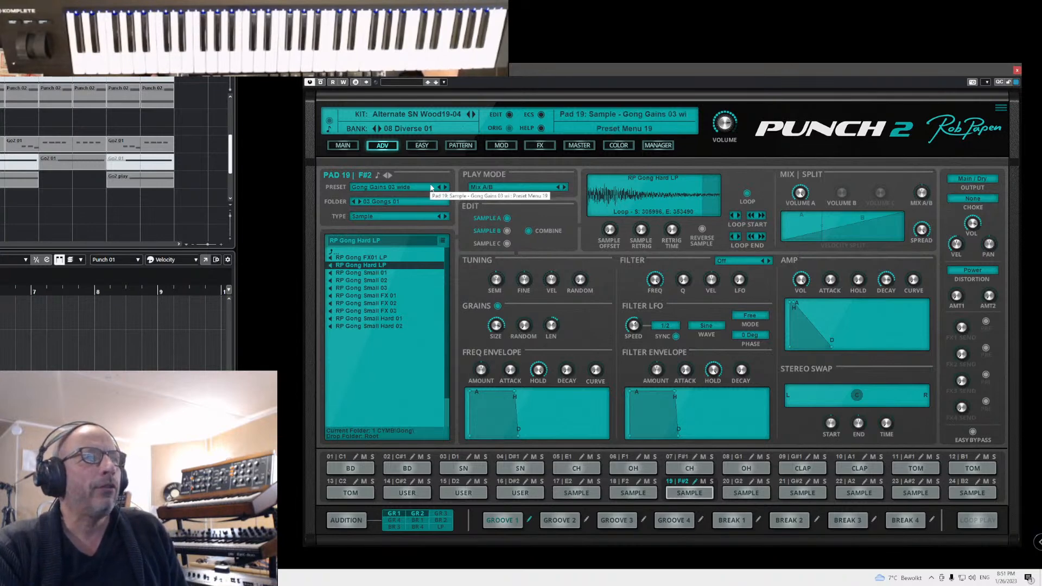
# - Look at the pad 19 type options and the credits and settings page, and return to the main pad overview
pyautogui.click(374, 216)
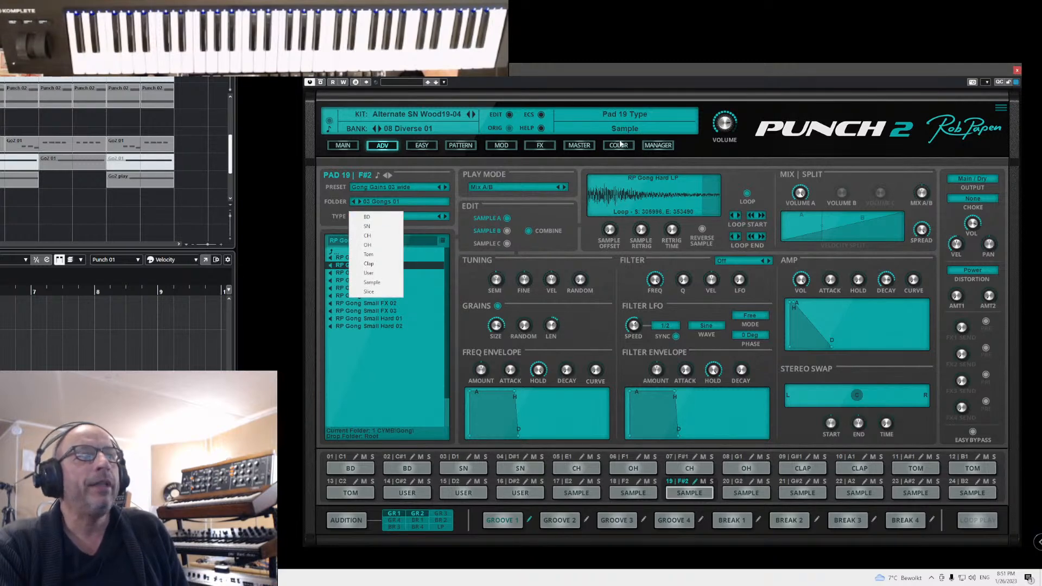
pyautogui.click(865, 134)
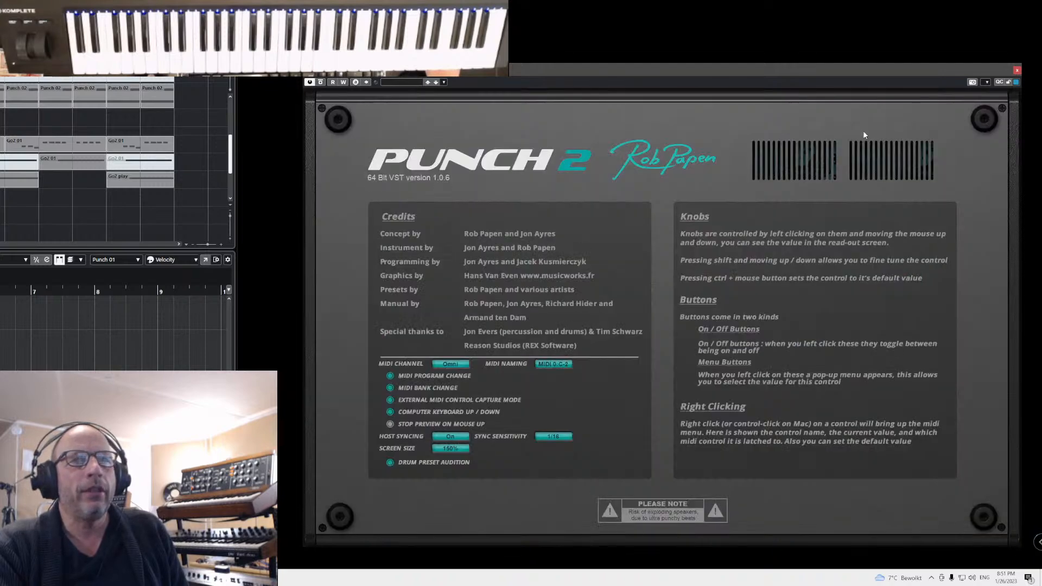
pyautogui.click(530, 162)
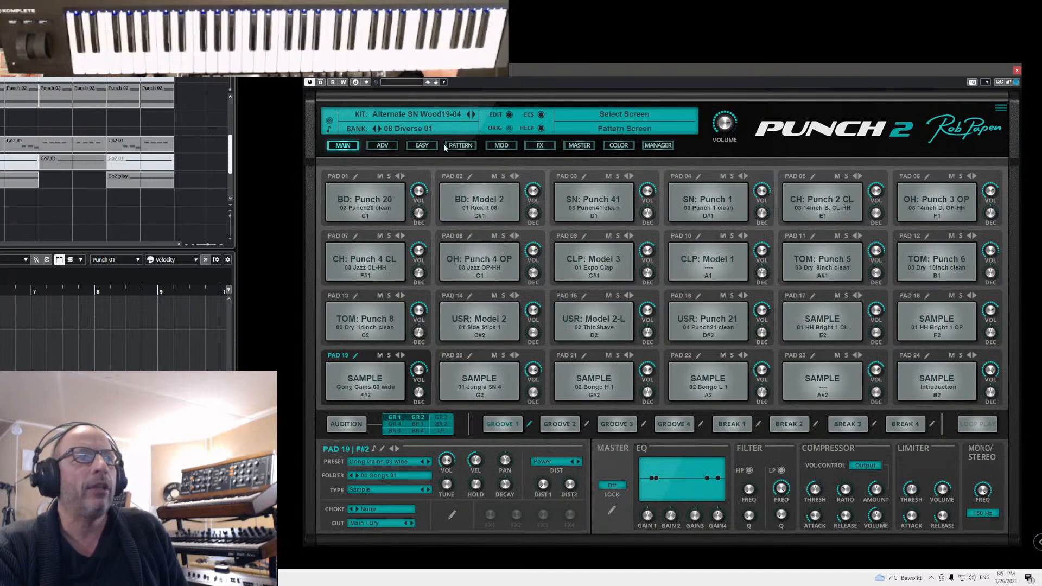
# - In the kit preset manager, open bank 00 Introduction and audition the kits BongoSlice Kit 01 120, Brush Slicy Seq 120, CaCough 130 JoMal and Chill Down 87bpm
pyautogui.click(656, 147)
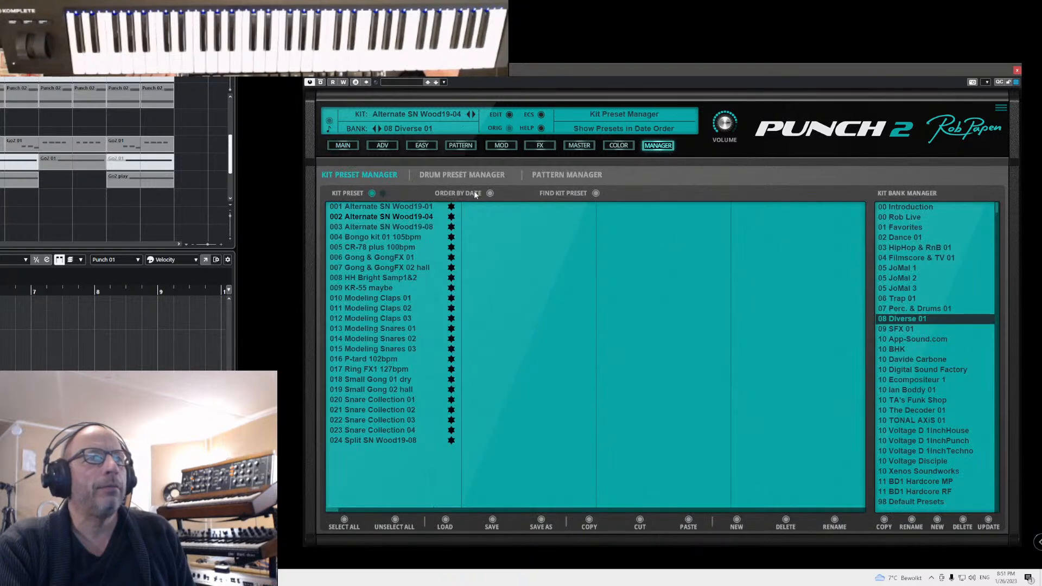
pyautogui.click(887, 210)
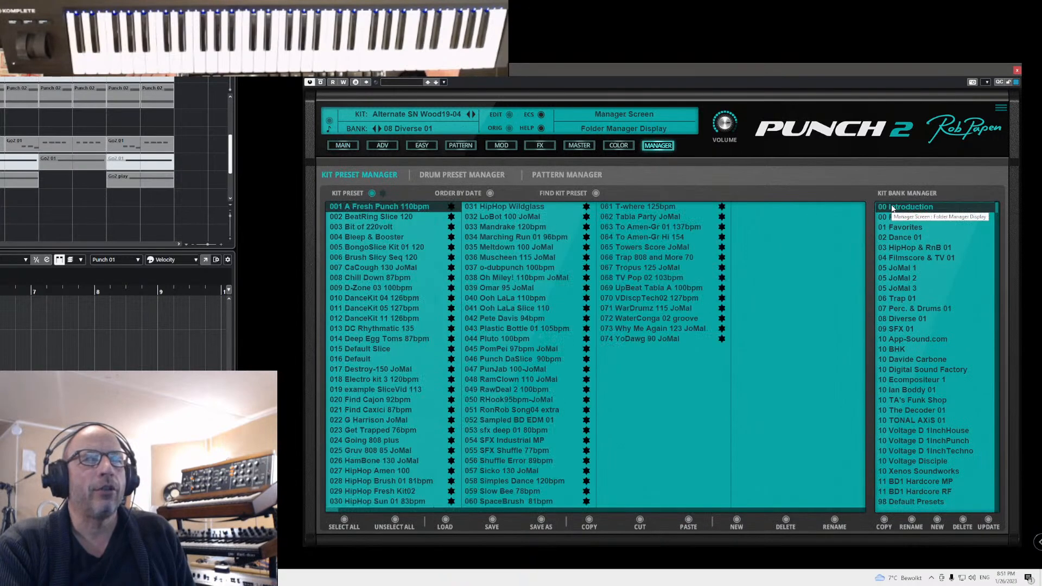
pyautogui.click(360, 249)
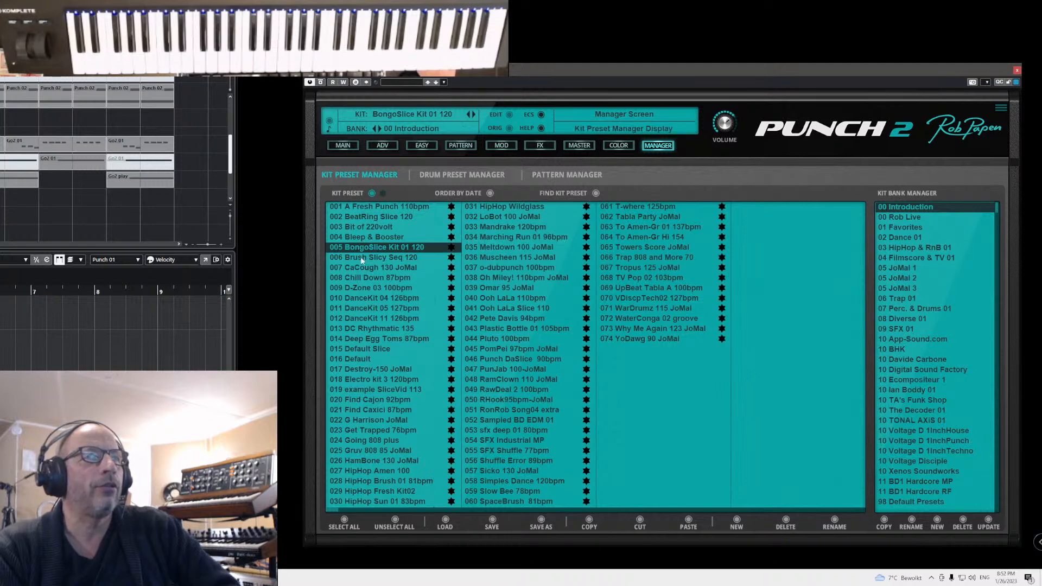
pyautogui.click(362, 260)
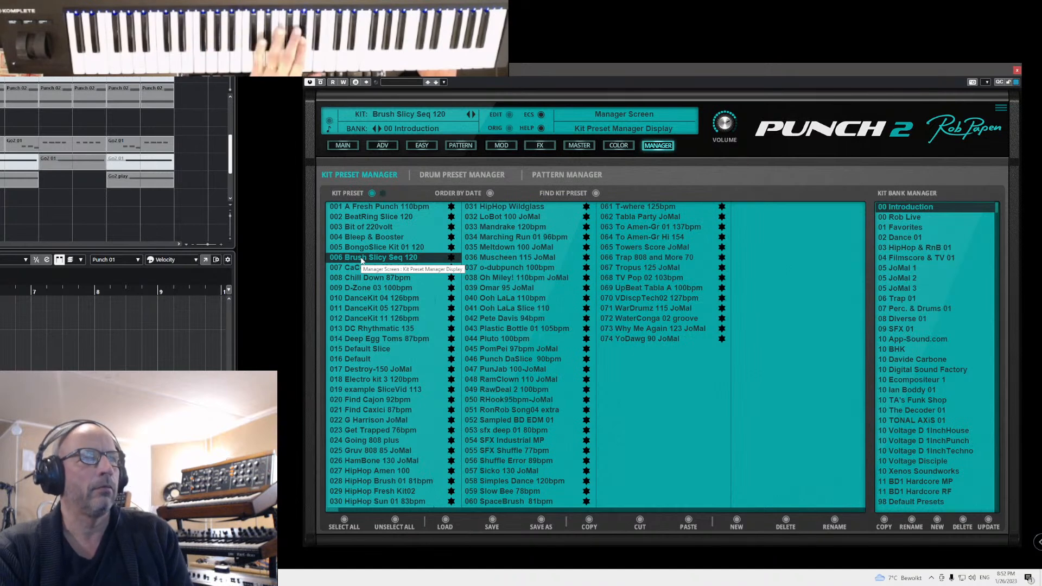
pyautogui.click(368, 269)
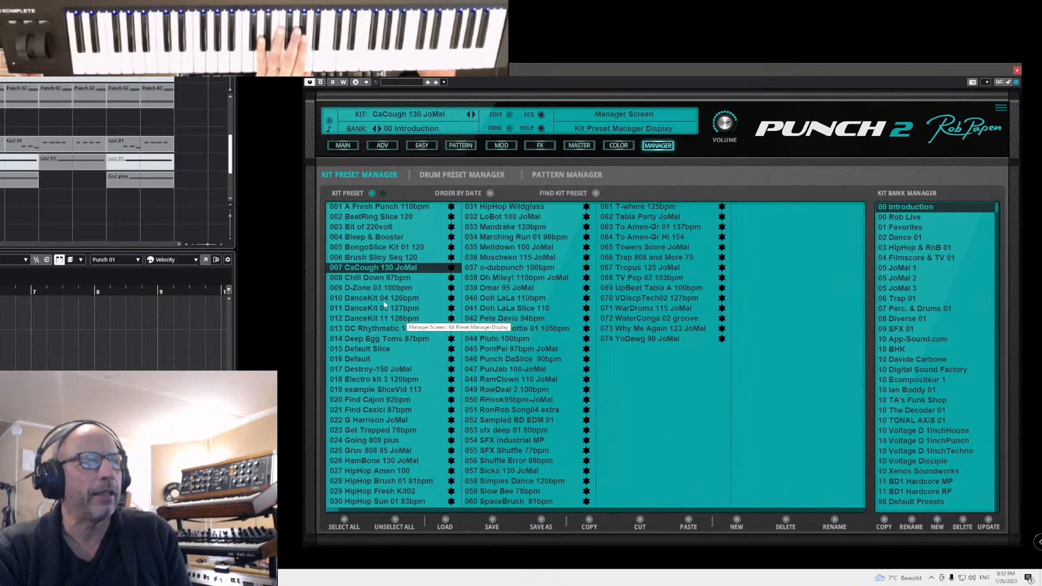
pyautogui.click(364, 279)
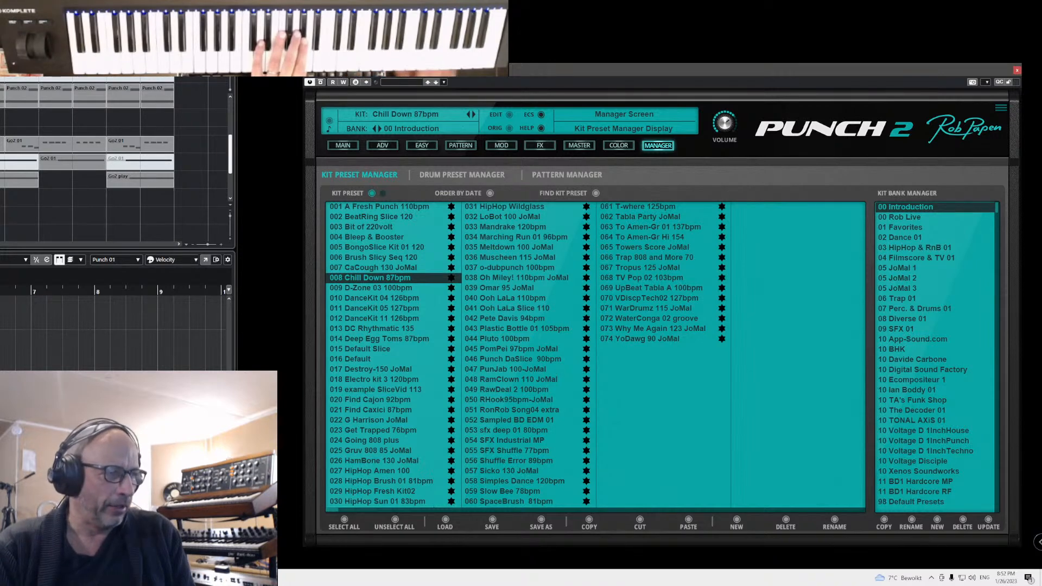
# - Switch the kit preset manager back to bank 08 Diverse 01 and load the kit KR-55 maybe
pyautogui.click(896, 319)
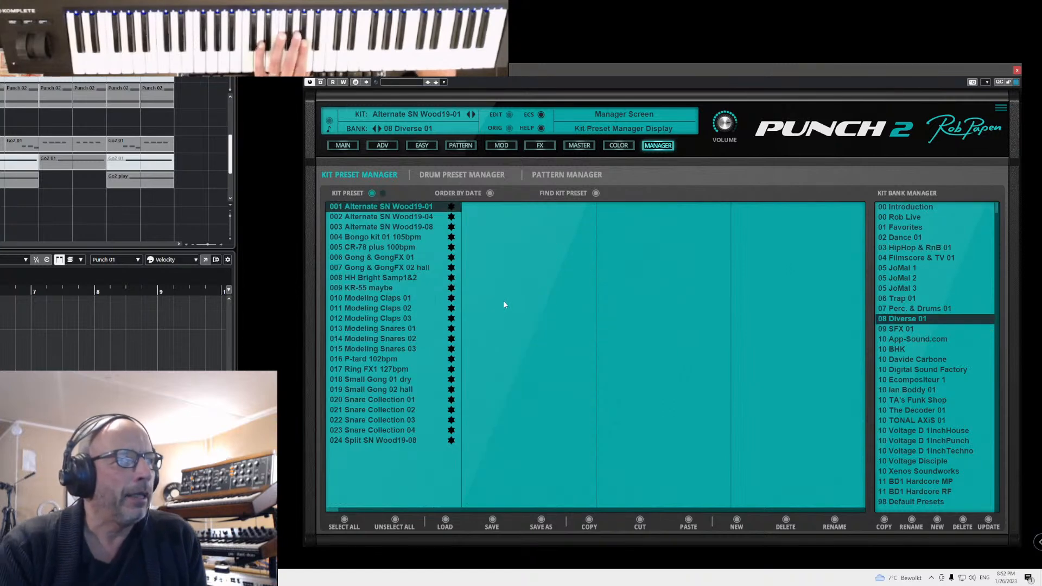
pyautogui.click(363, 288)
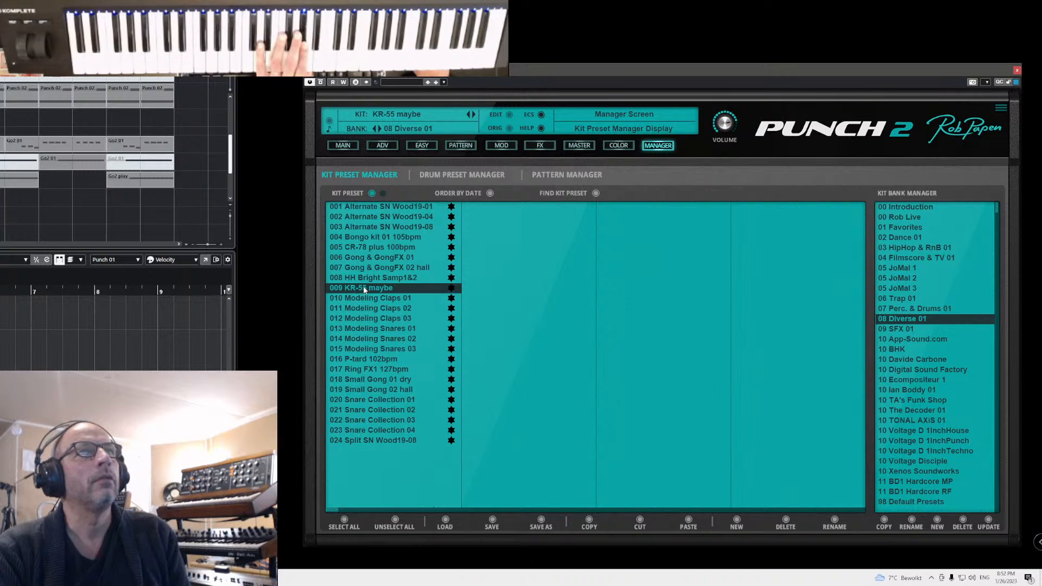
# - Load the kit CR-78 plus 100bpm from bank 08 Diverse 01 and return to the main pad overview
pyautogui.click(377, 246)
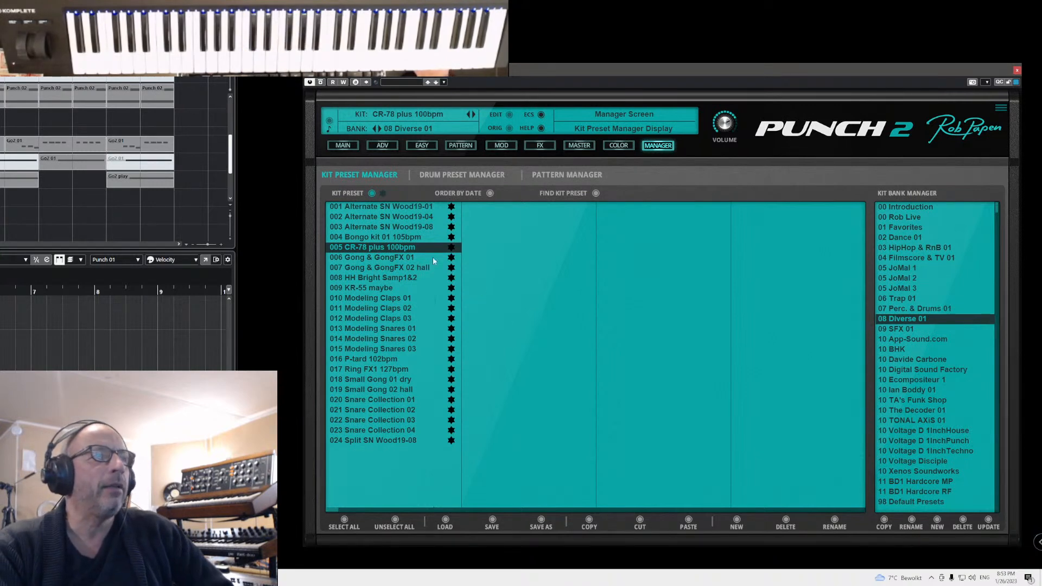
pyautogui.click(343, 146)
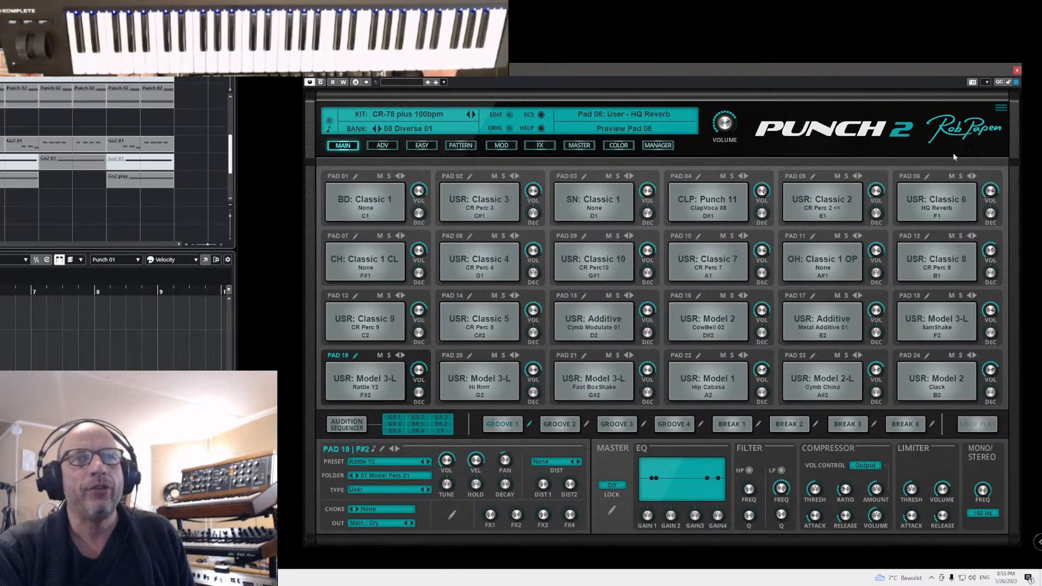
# - Close the Punch 2 window and play the DANCE TIME file from the desktop in the music player, with its volume at 59
pyautogui.click(1016, 72)
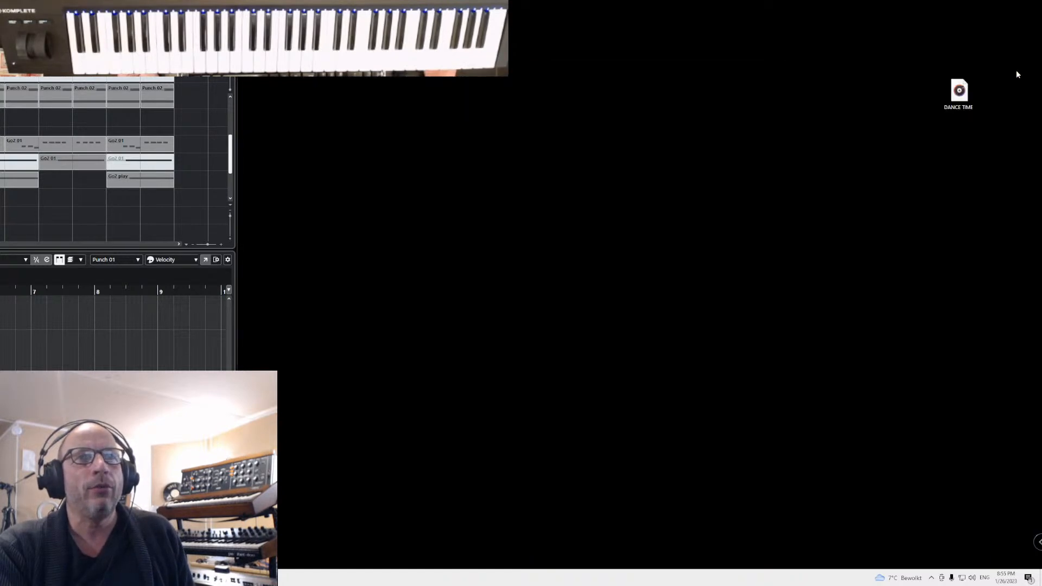
pyautogui.click(957, 95)
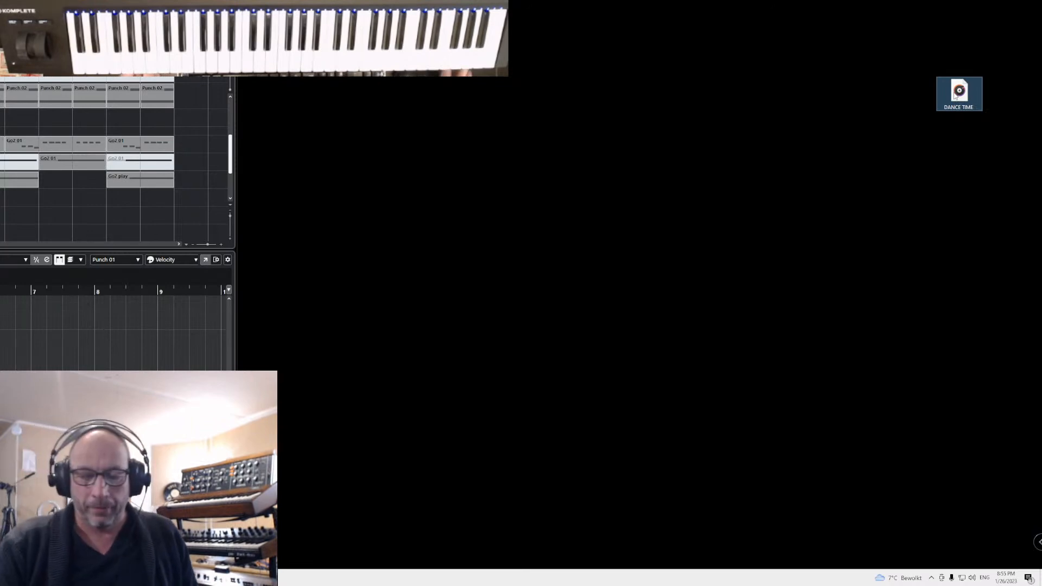
pyautogui.doubleClick(969, 80)
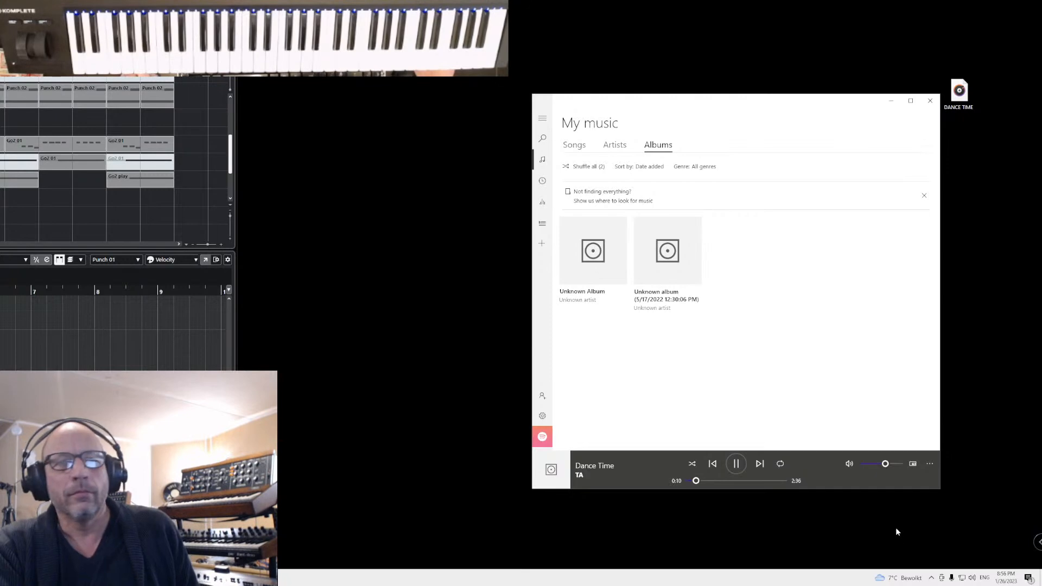
pyautogui.click(885, 464)
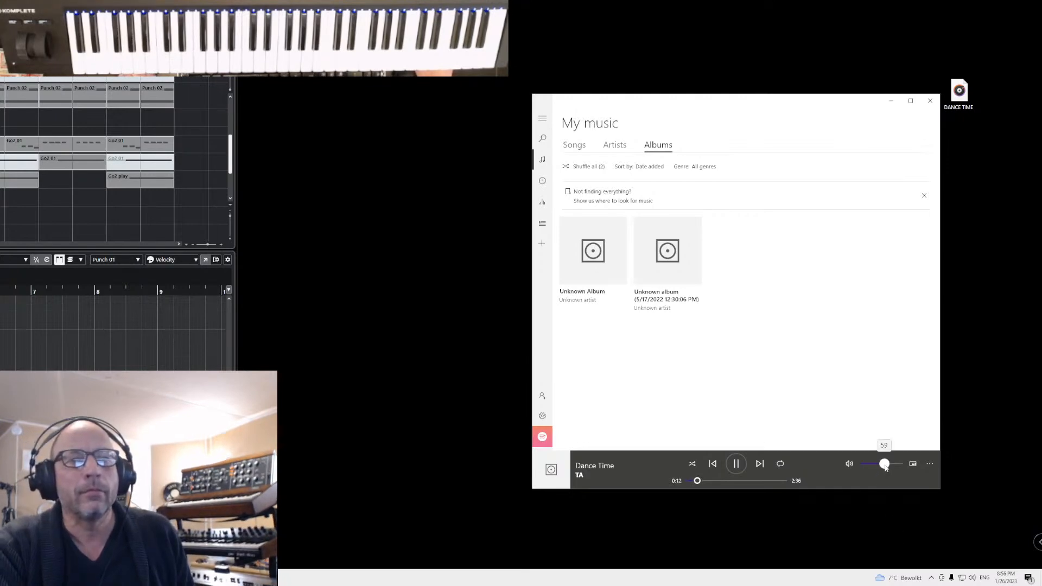